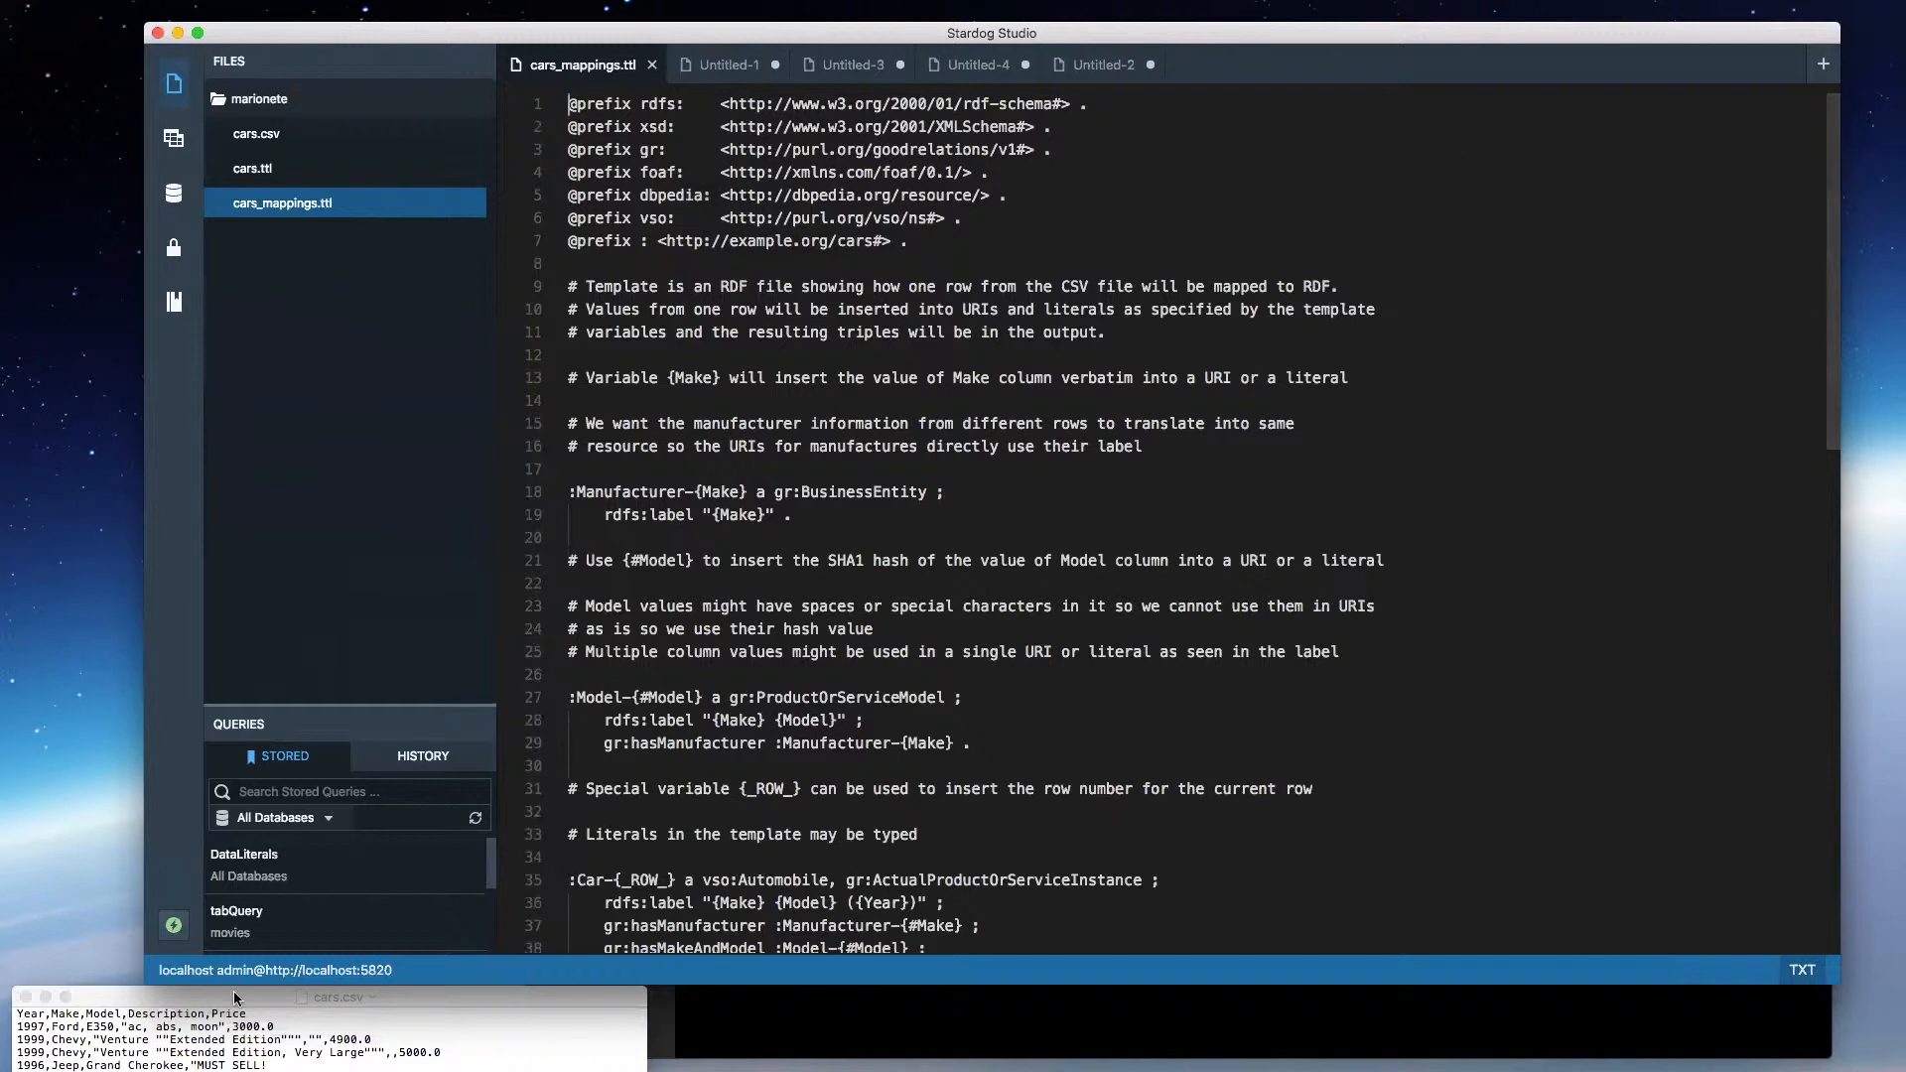
# - Compare the header row of cars.csv with the manufacturer, model, car and offer templates in cars_mappings.ttl
pyautogui.scroll(-10, 882, 514)
pyautogui.scroll(4, 881, 513)
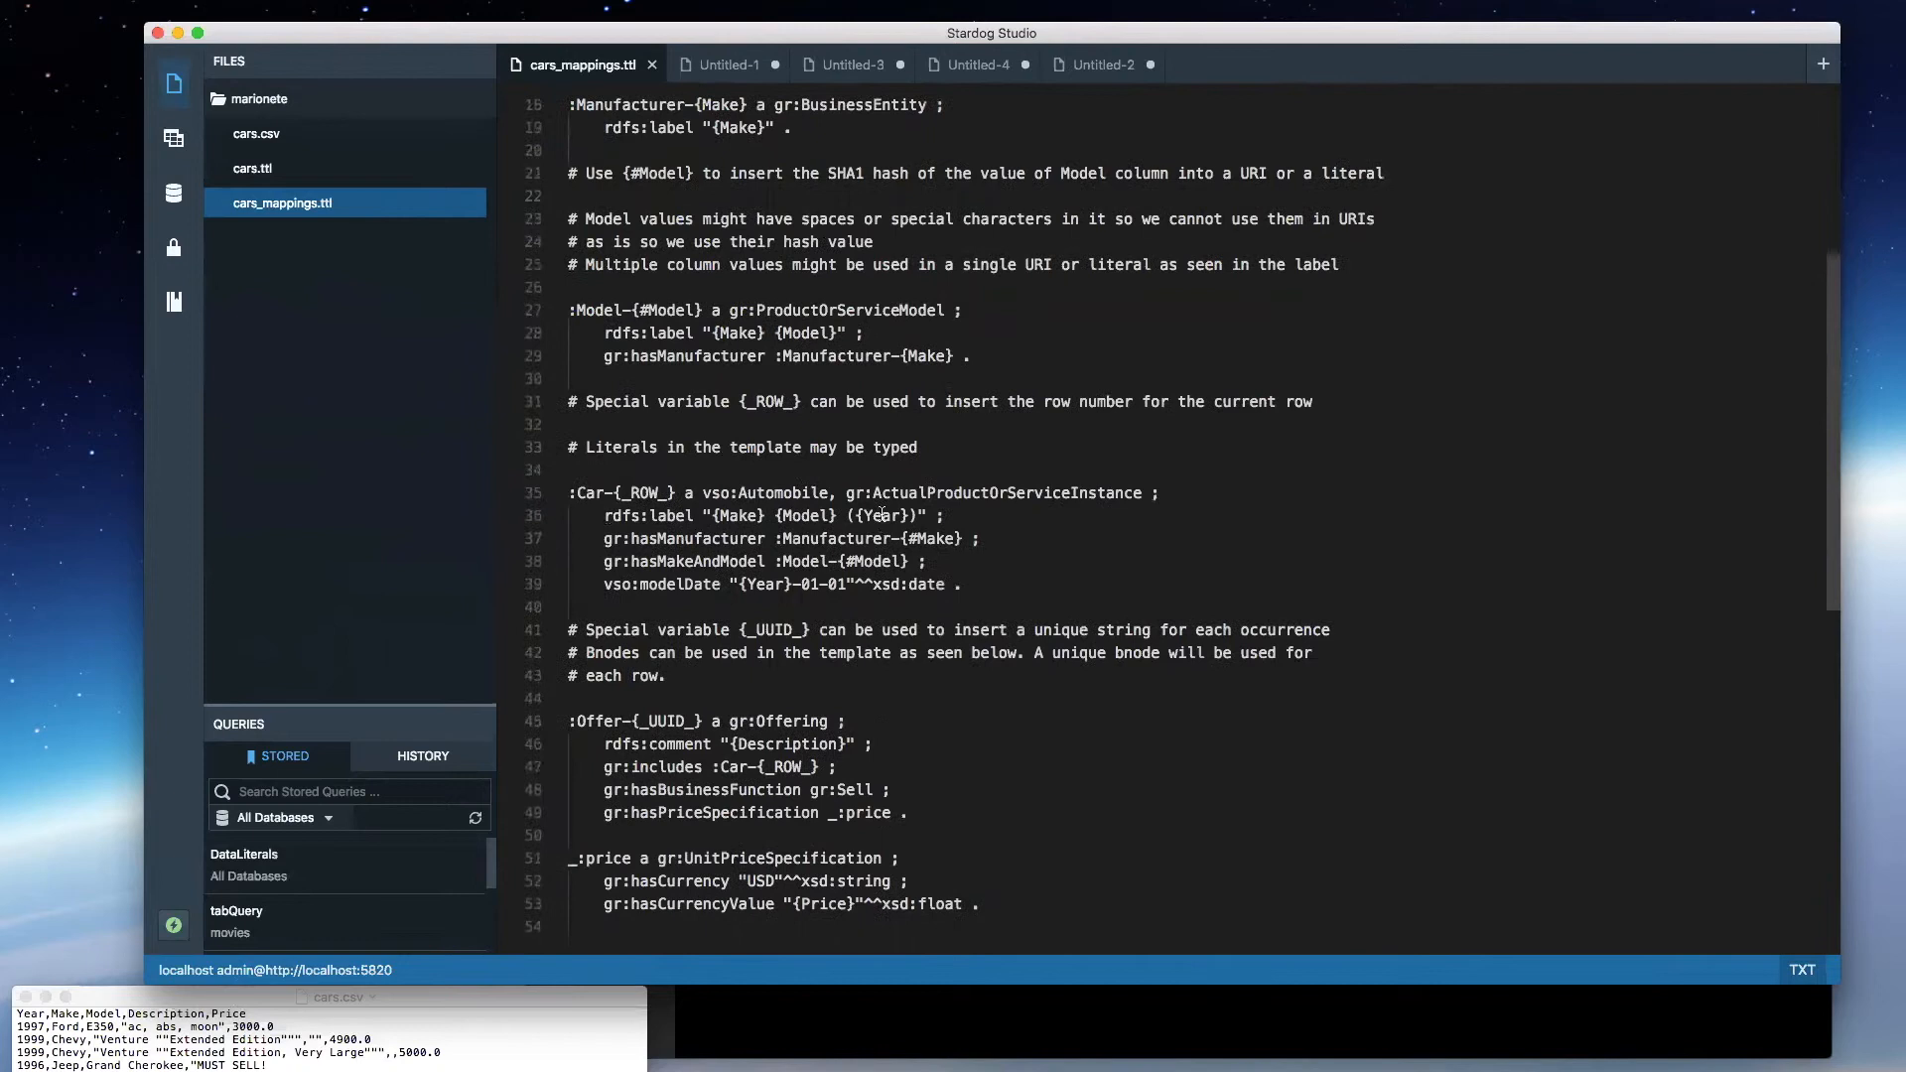
pyautogui.click(264, 1012)
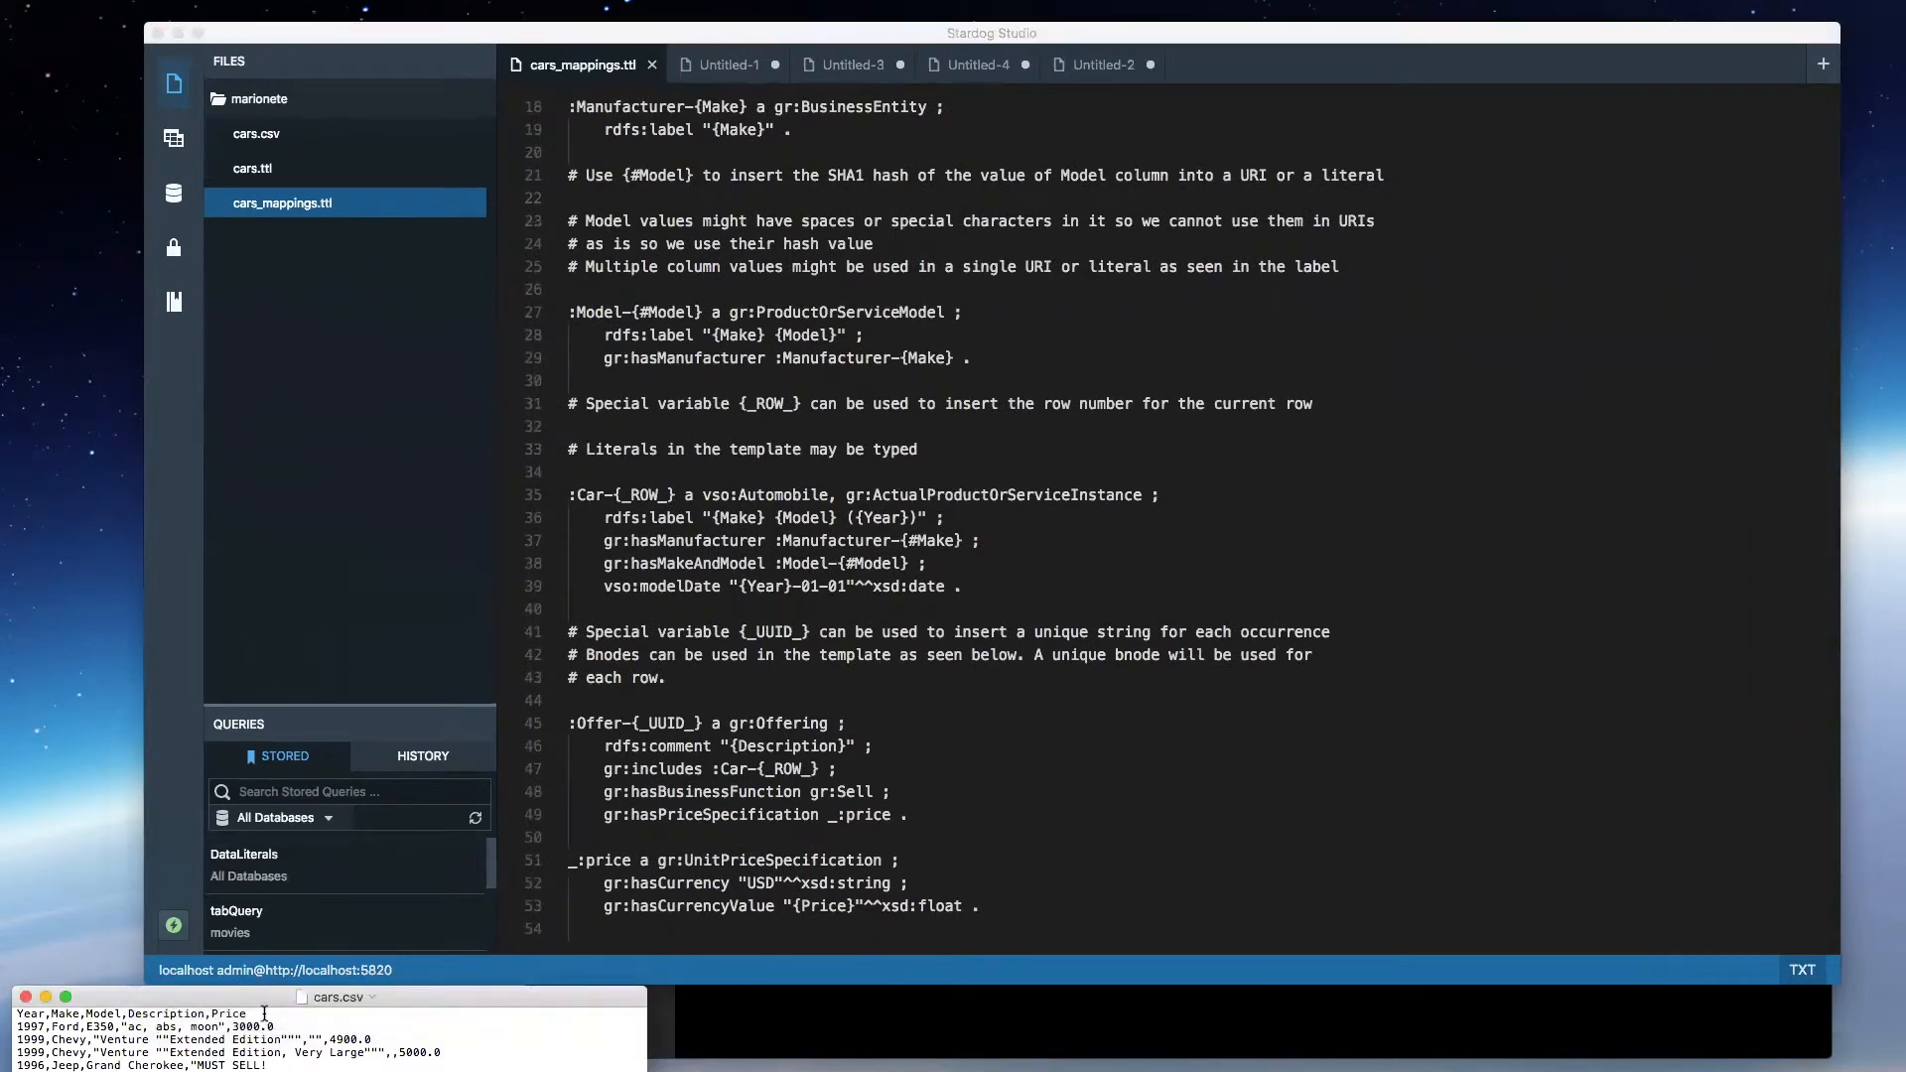
pyautogui.moveTo(264, 1013); pyautogui.dragTo(123, 983)
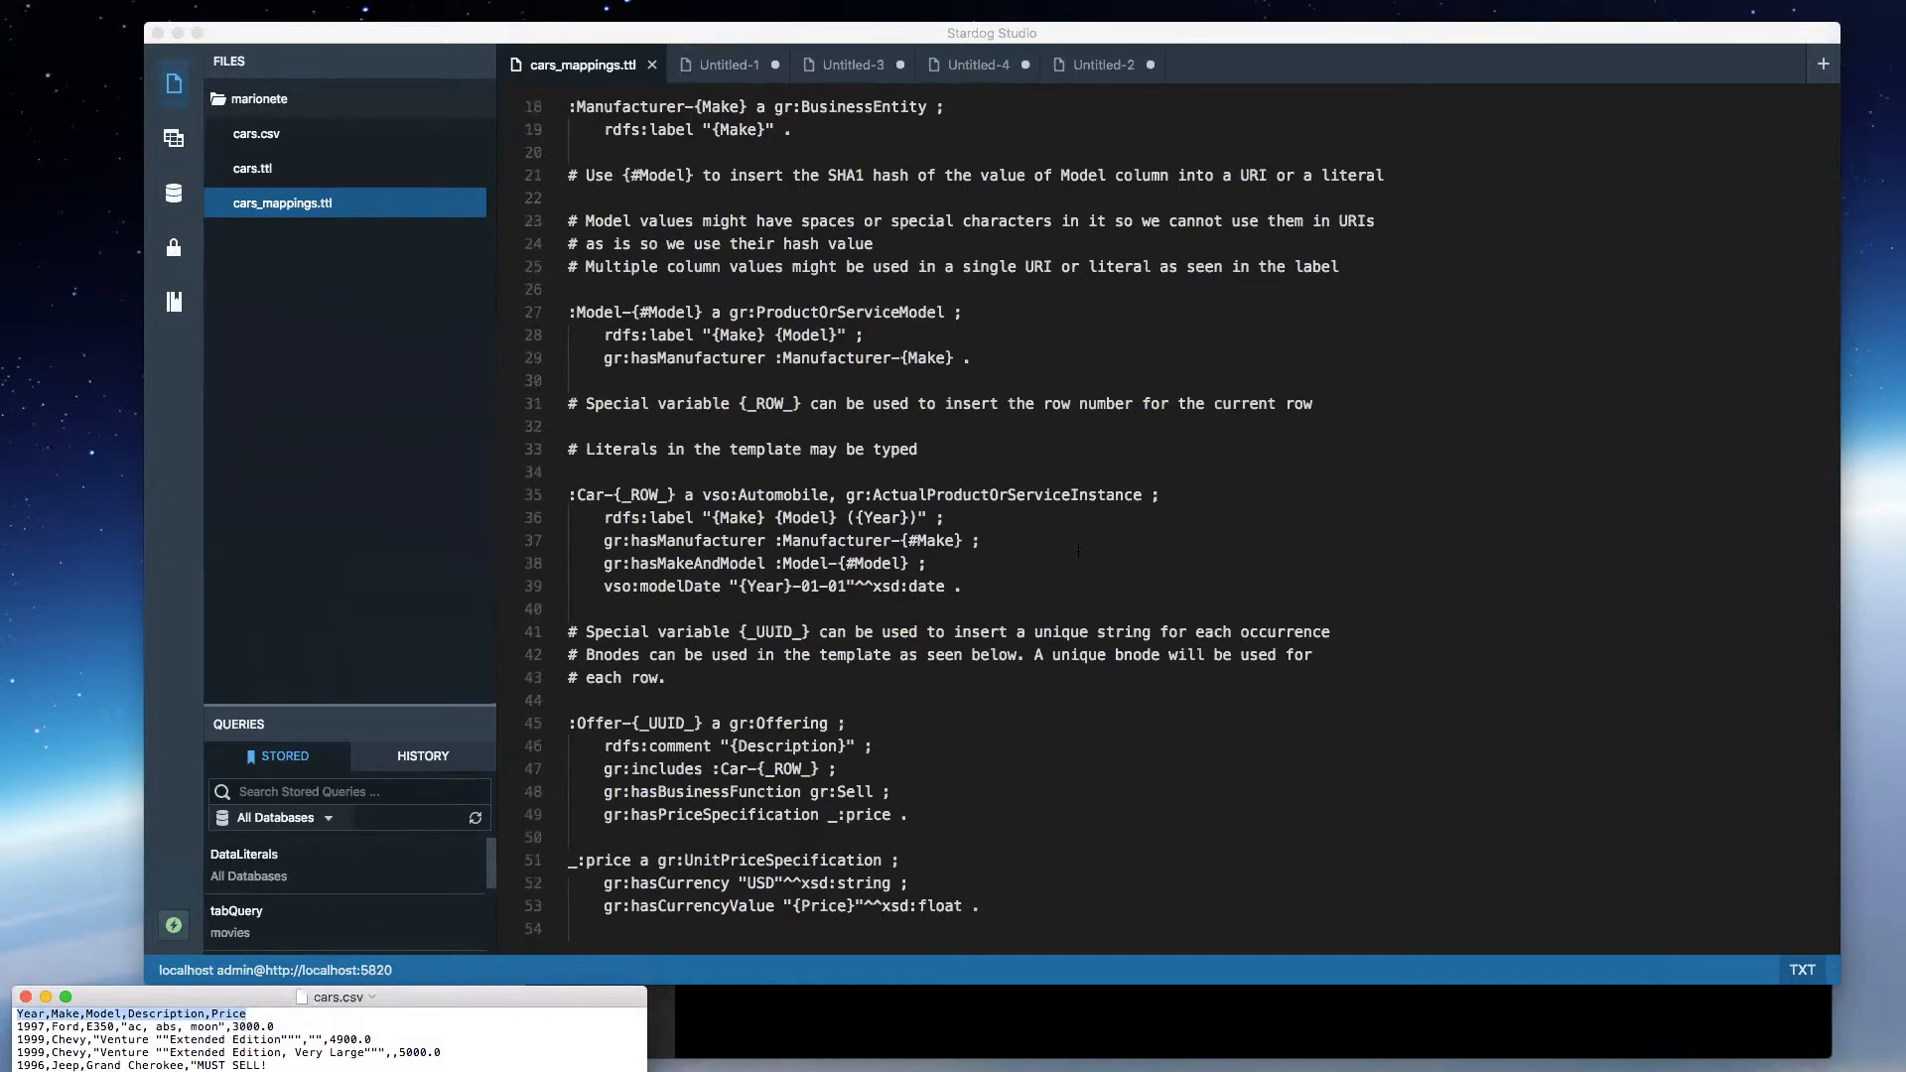
pyautogui.scroll(-5, 1078, 551)
pyautogui.scroll(10, 1078, 551)
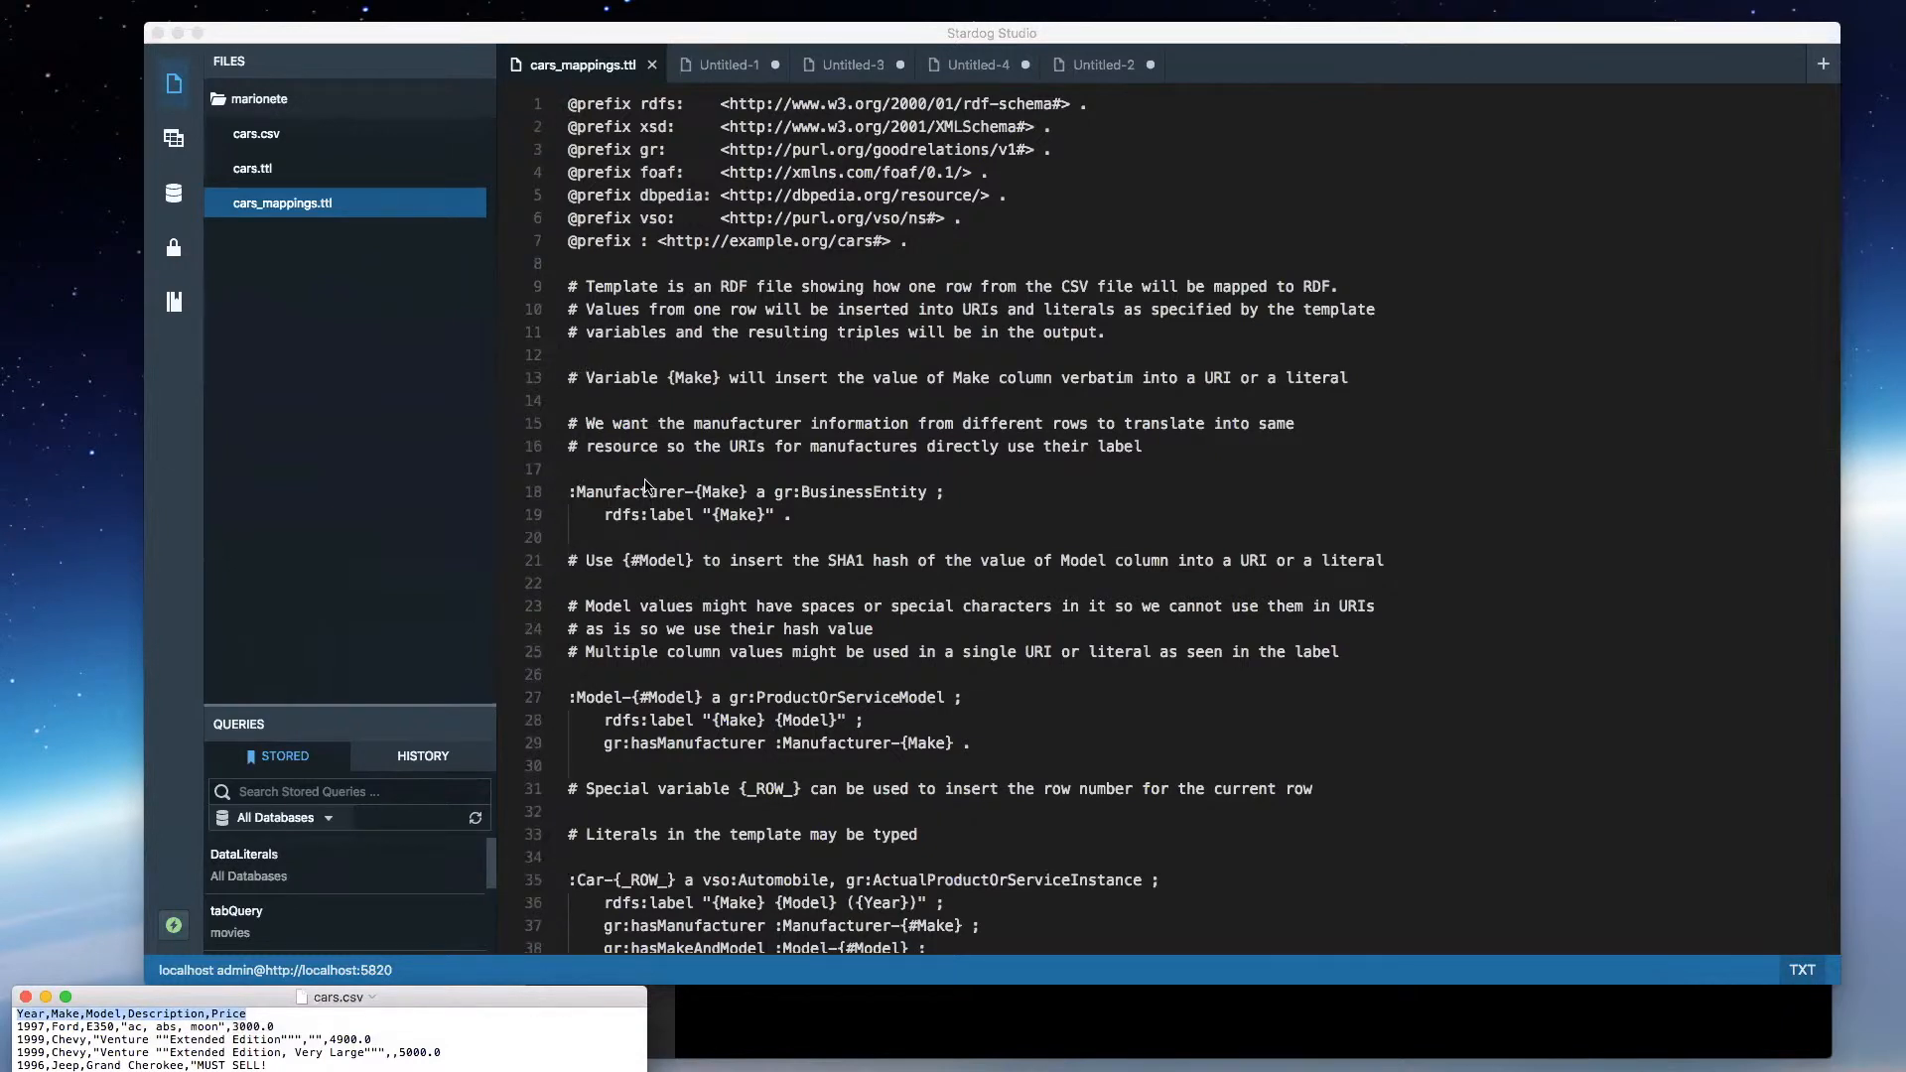
pyautogui.scroll(-4, 668, 421)
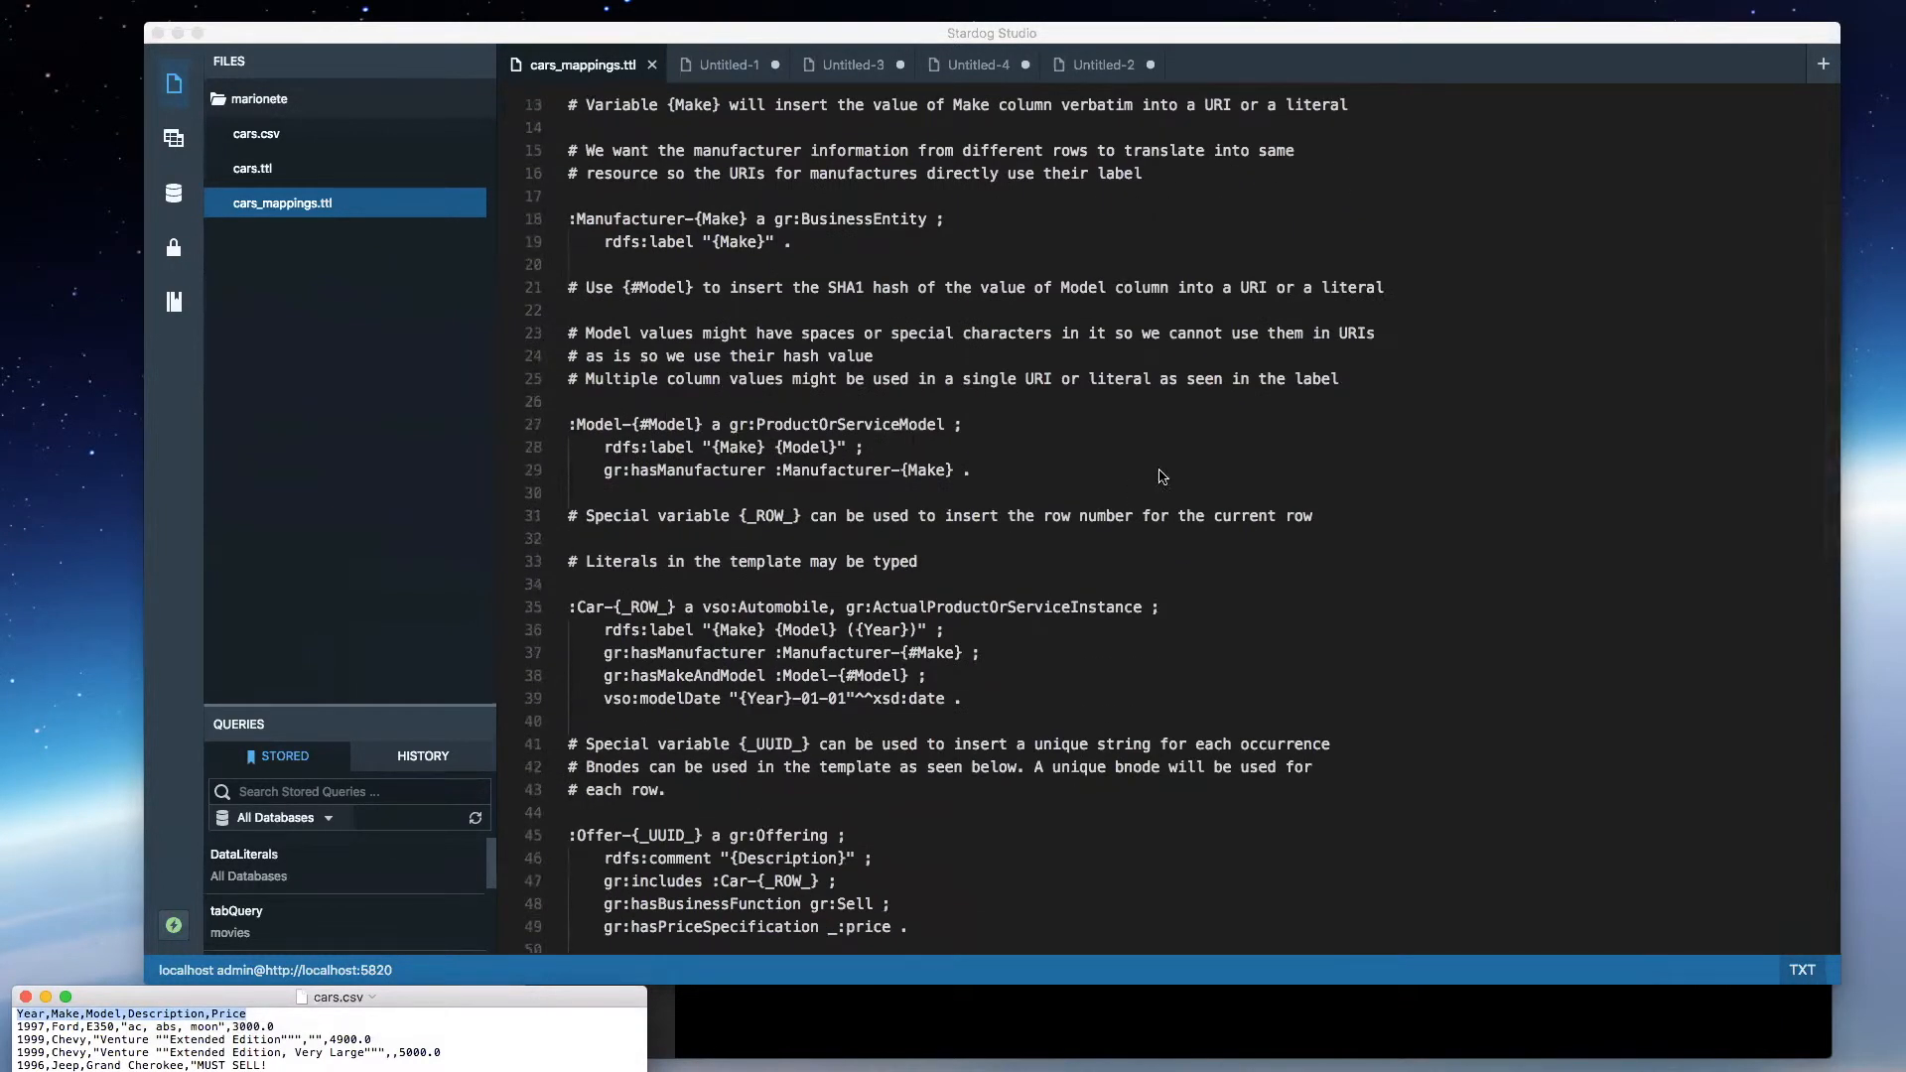
pyautogui.click(831, 244)
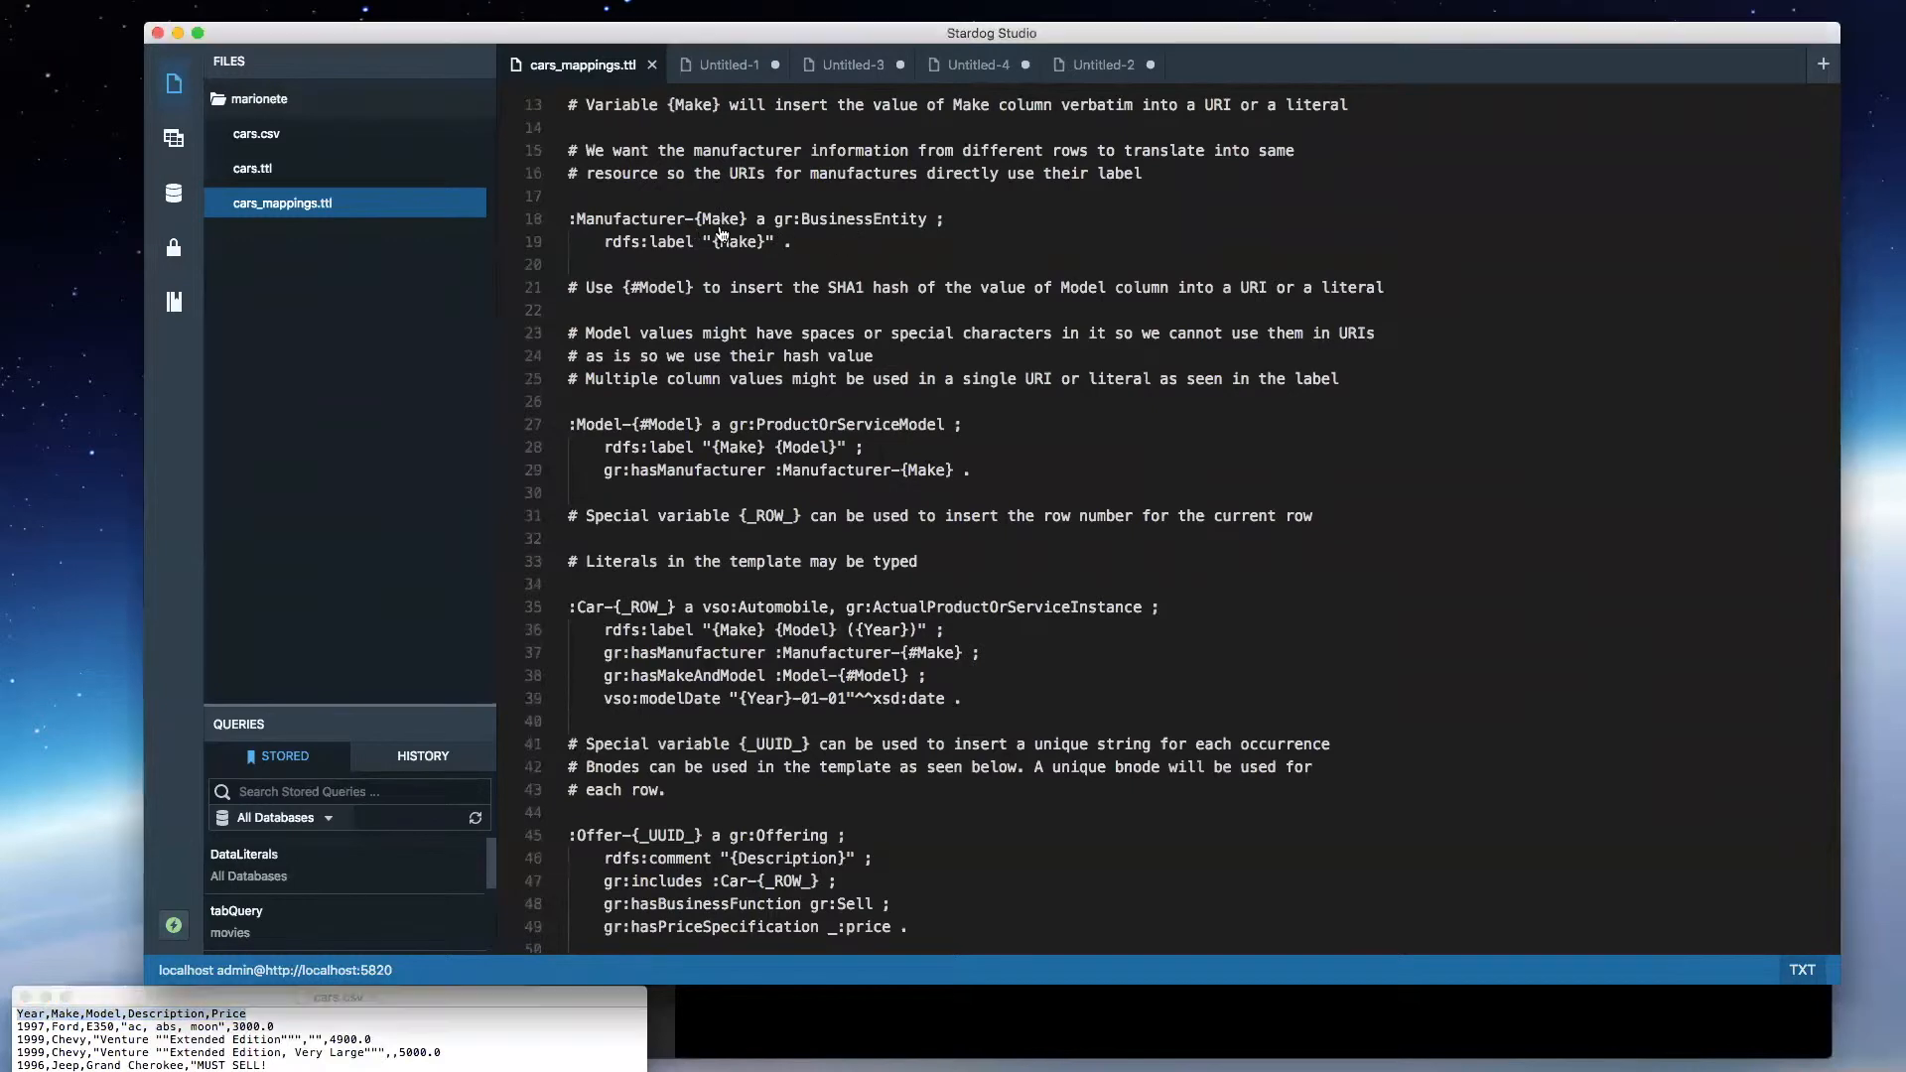
pyautogui.moveTo(835, 242); pyautogui.dragTo(570, 197)
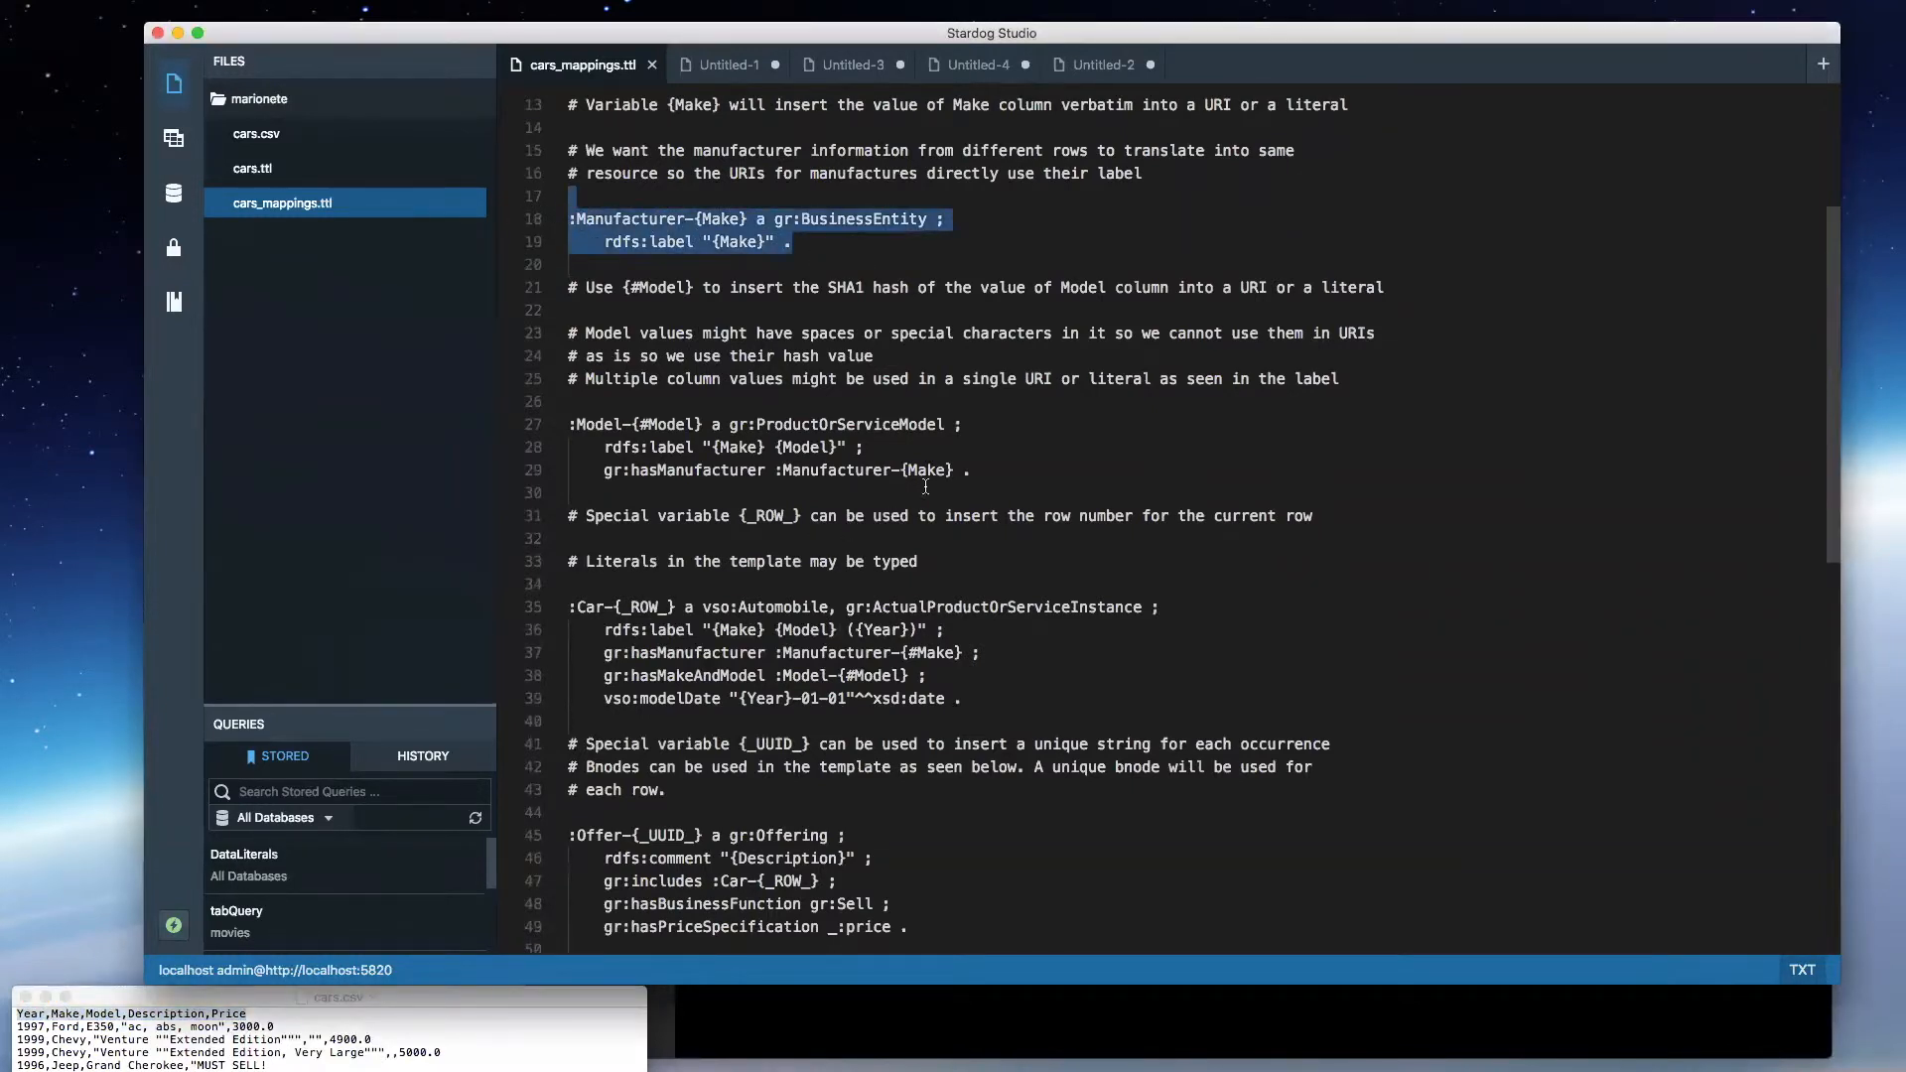
pyautogui.moveTo(979, 464); pyautogui.dragTo(570, 401)
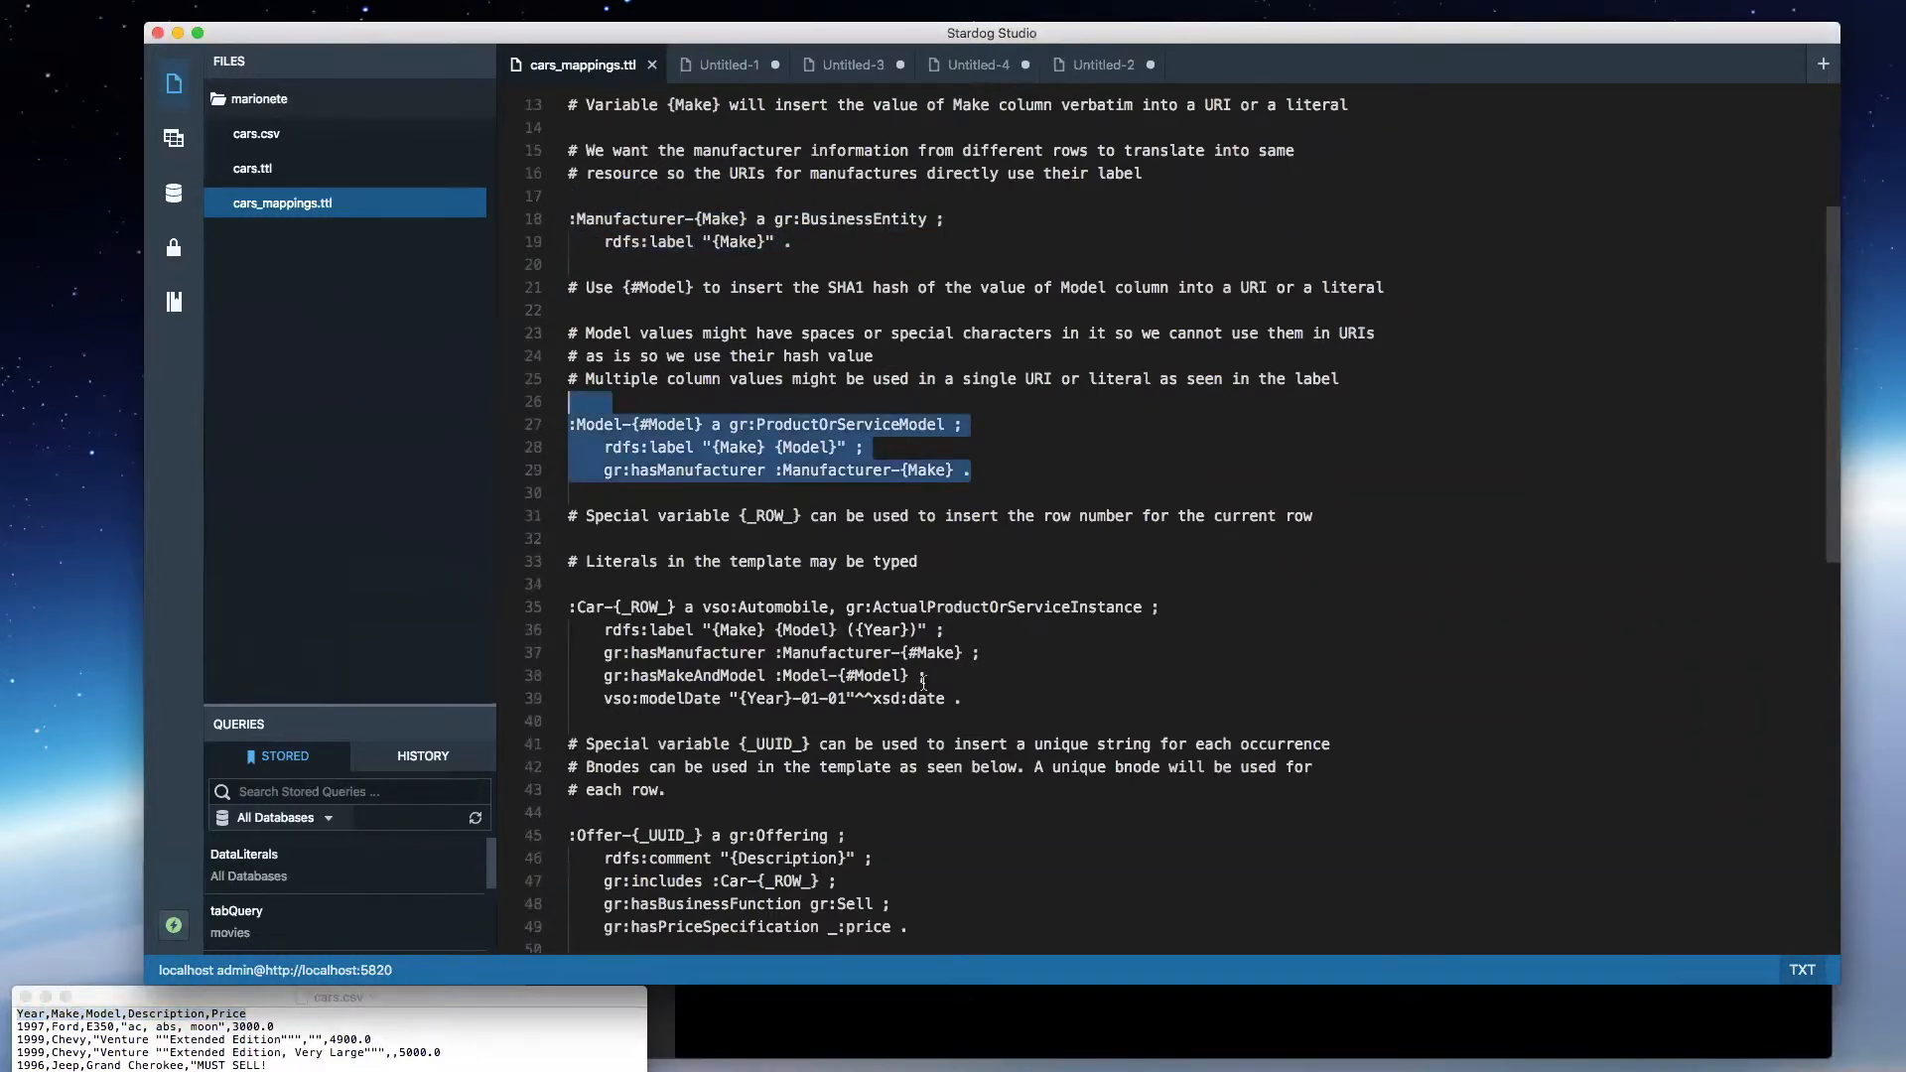
pyautogui.moveTo(677, 606); pyautogui.dragTo(570, 608)
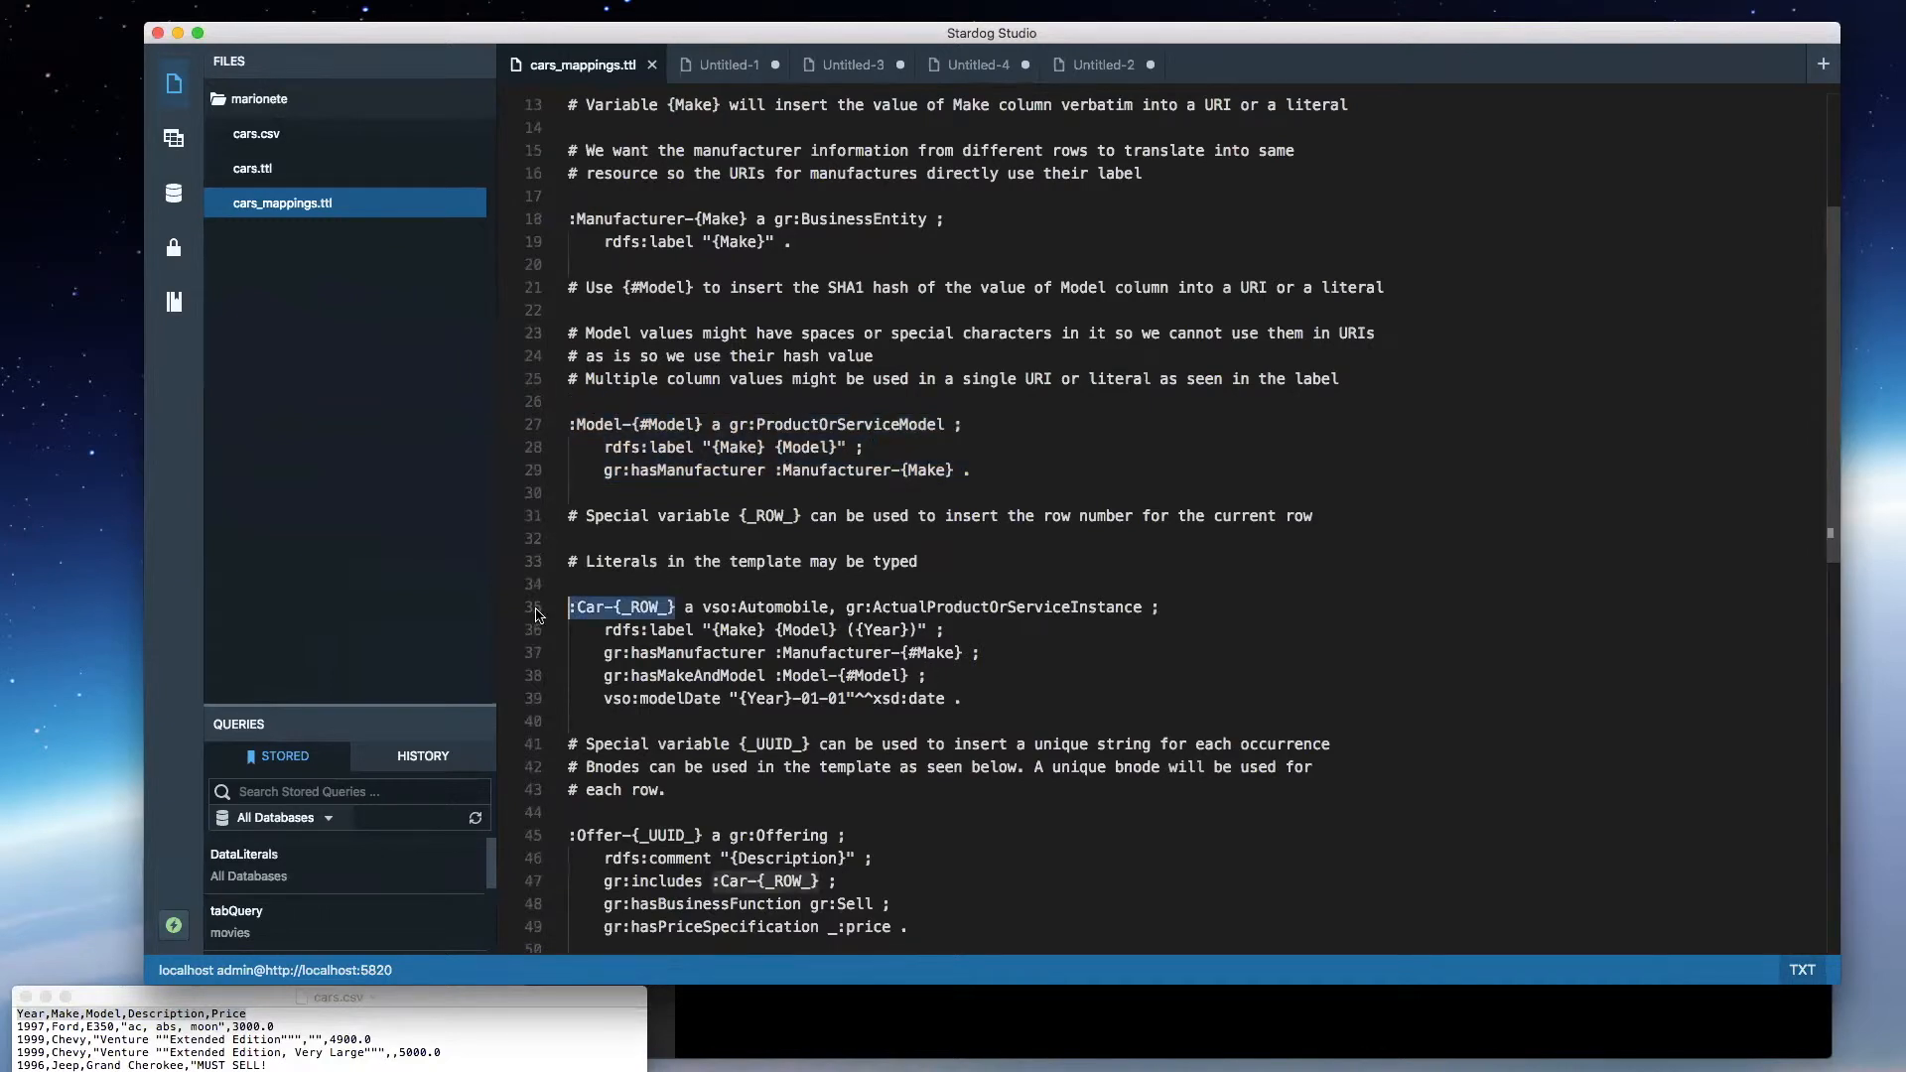
pyautogui.scroll(-5, 660, 754)
pyautogui.click(679, 641)
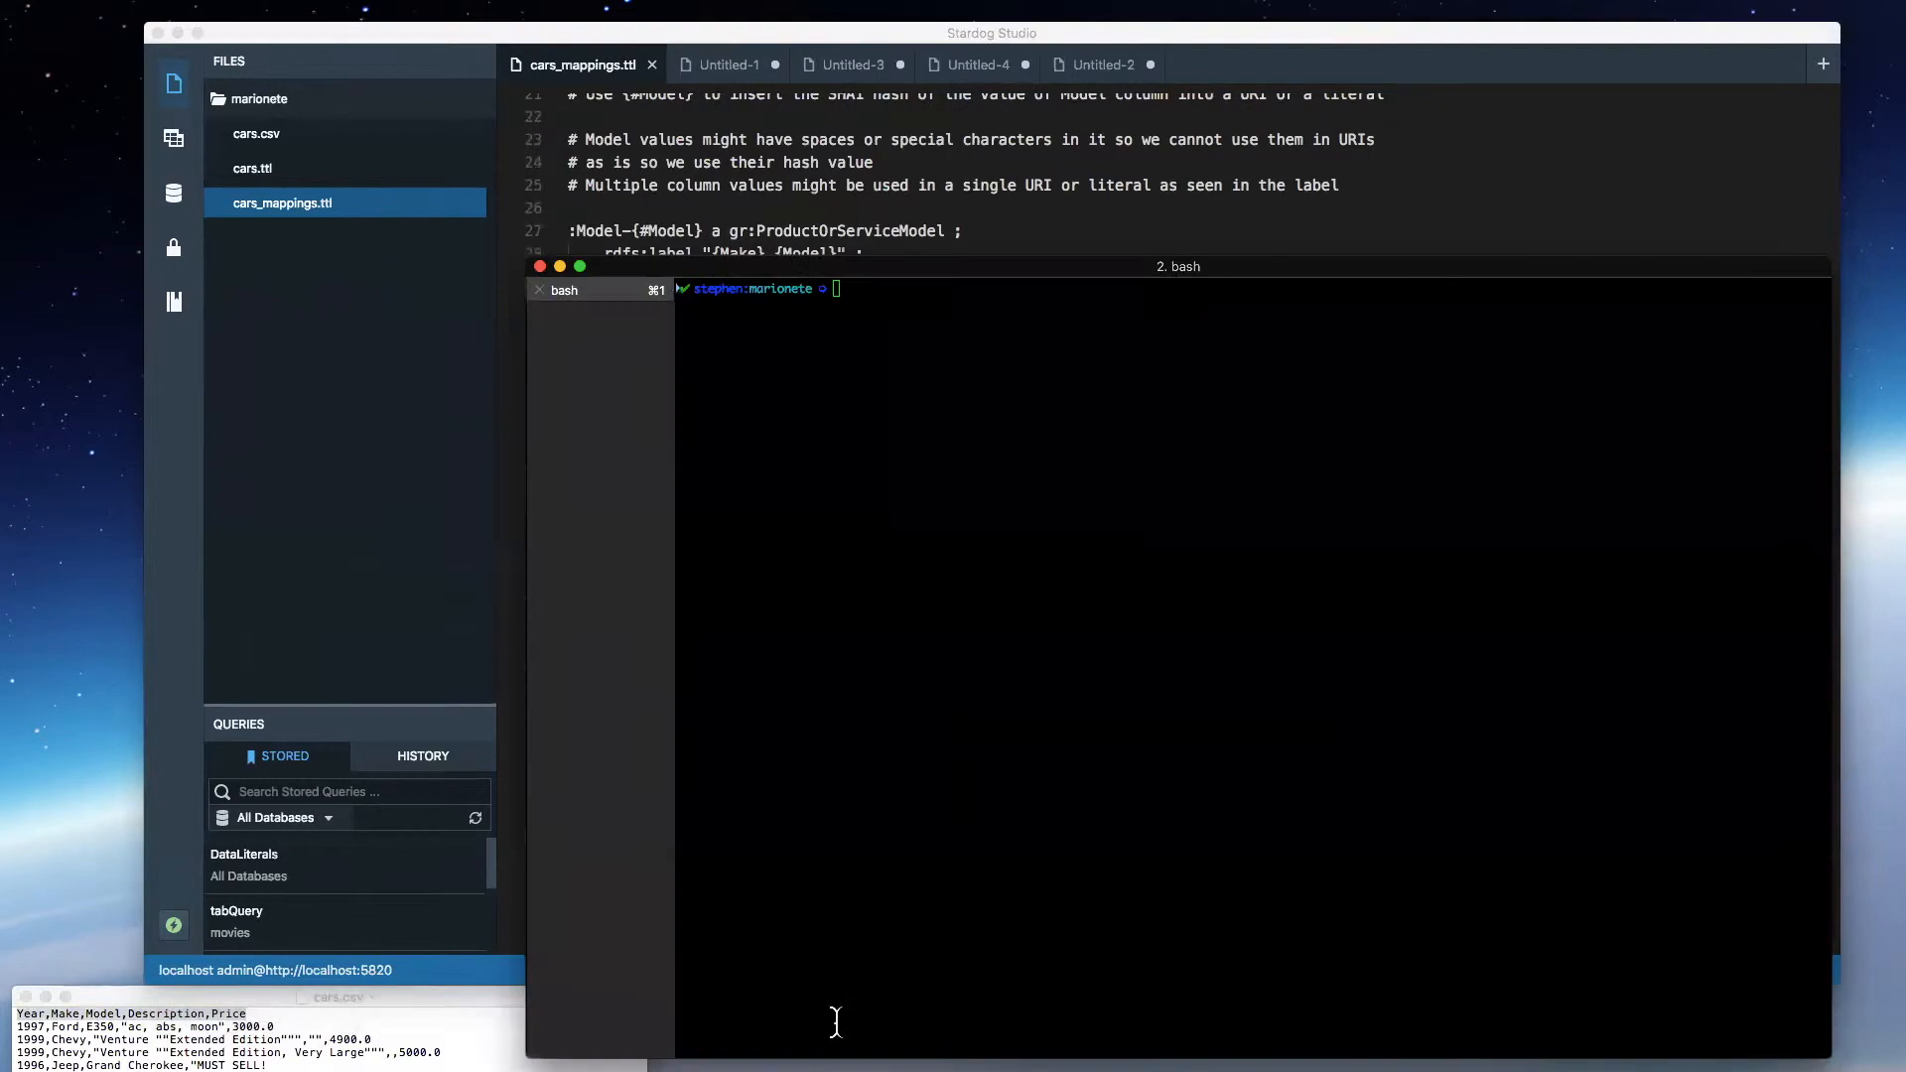
# - Create a new database named cars with the default options
pyautogui.click(847, 1030)
pyautogui.click(608, 168)
pyautogui.click(174, 192)
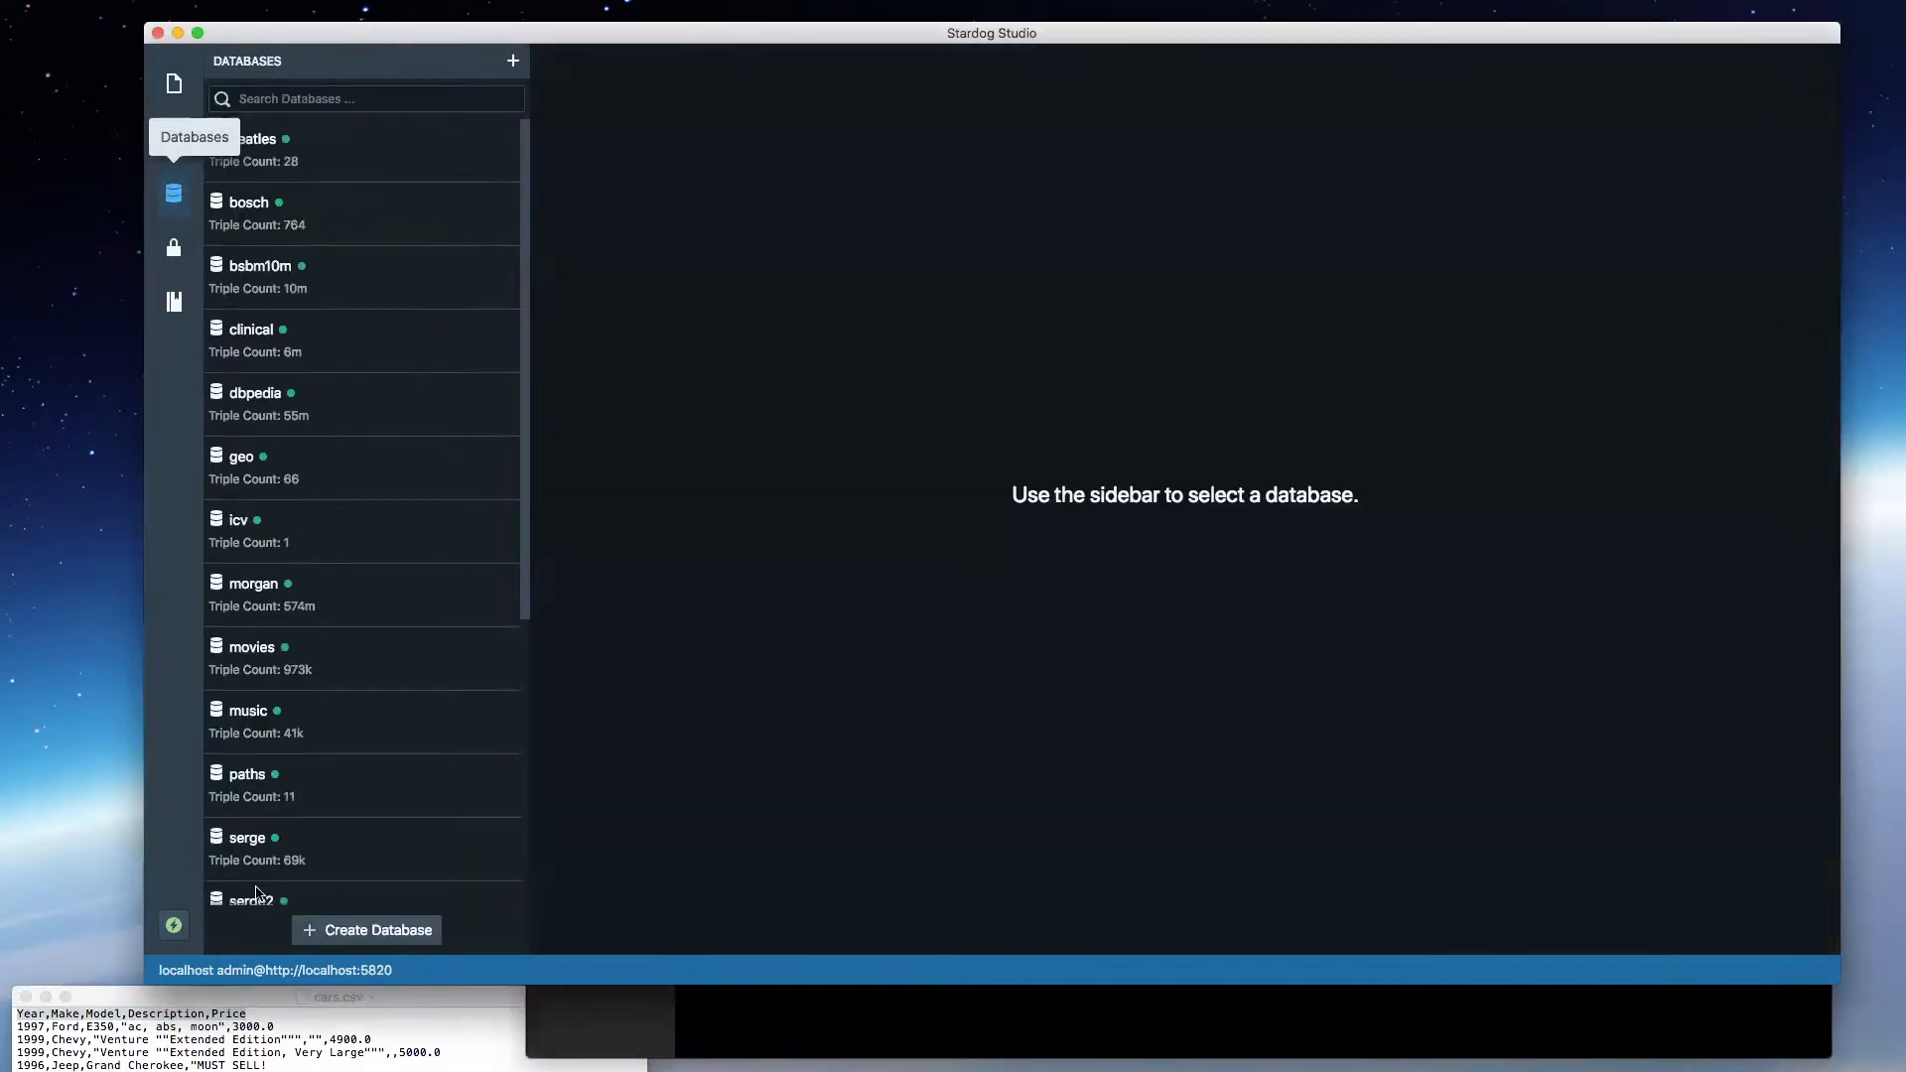
pyautogui.click(387, 930)
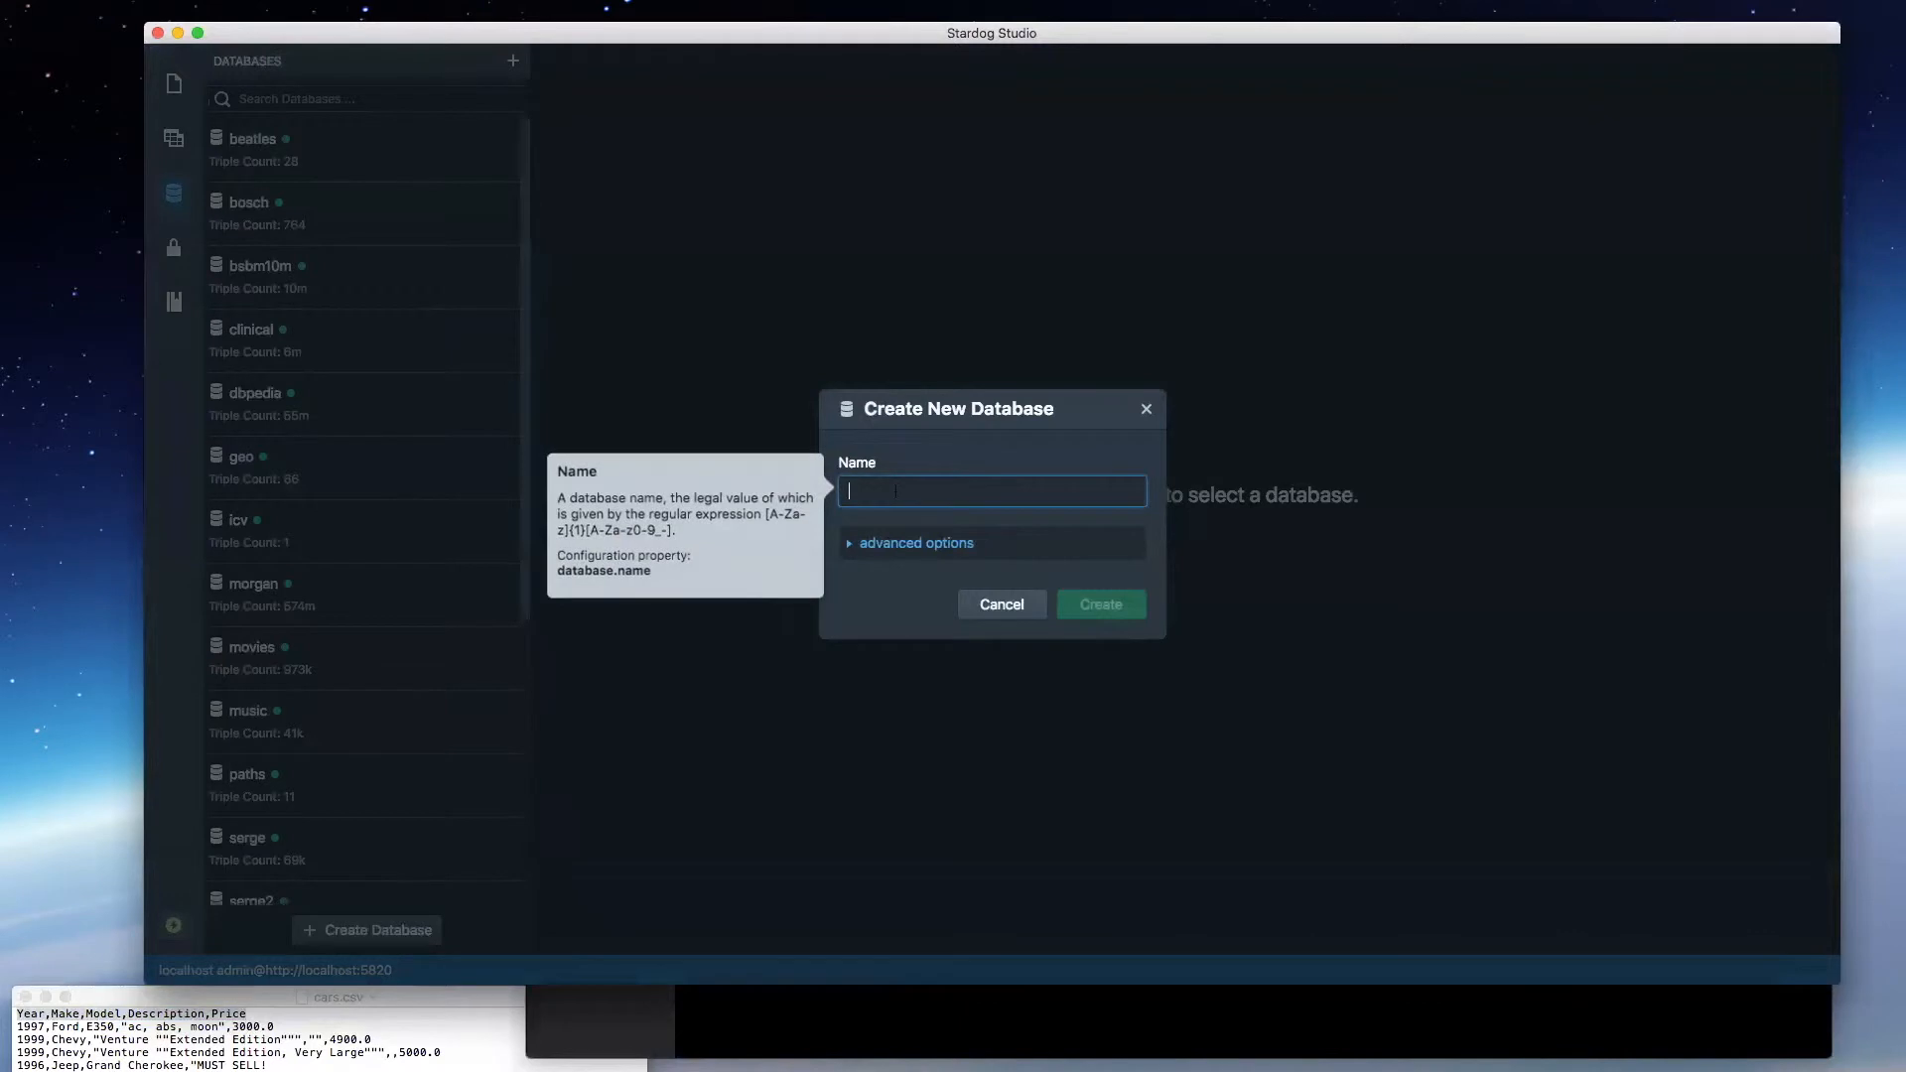
pyautogui.write('cars')
pyautogui.click(1080, 617)
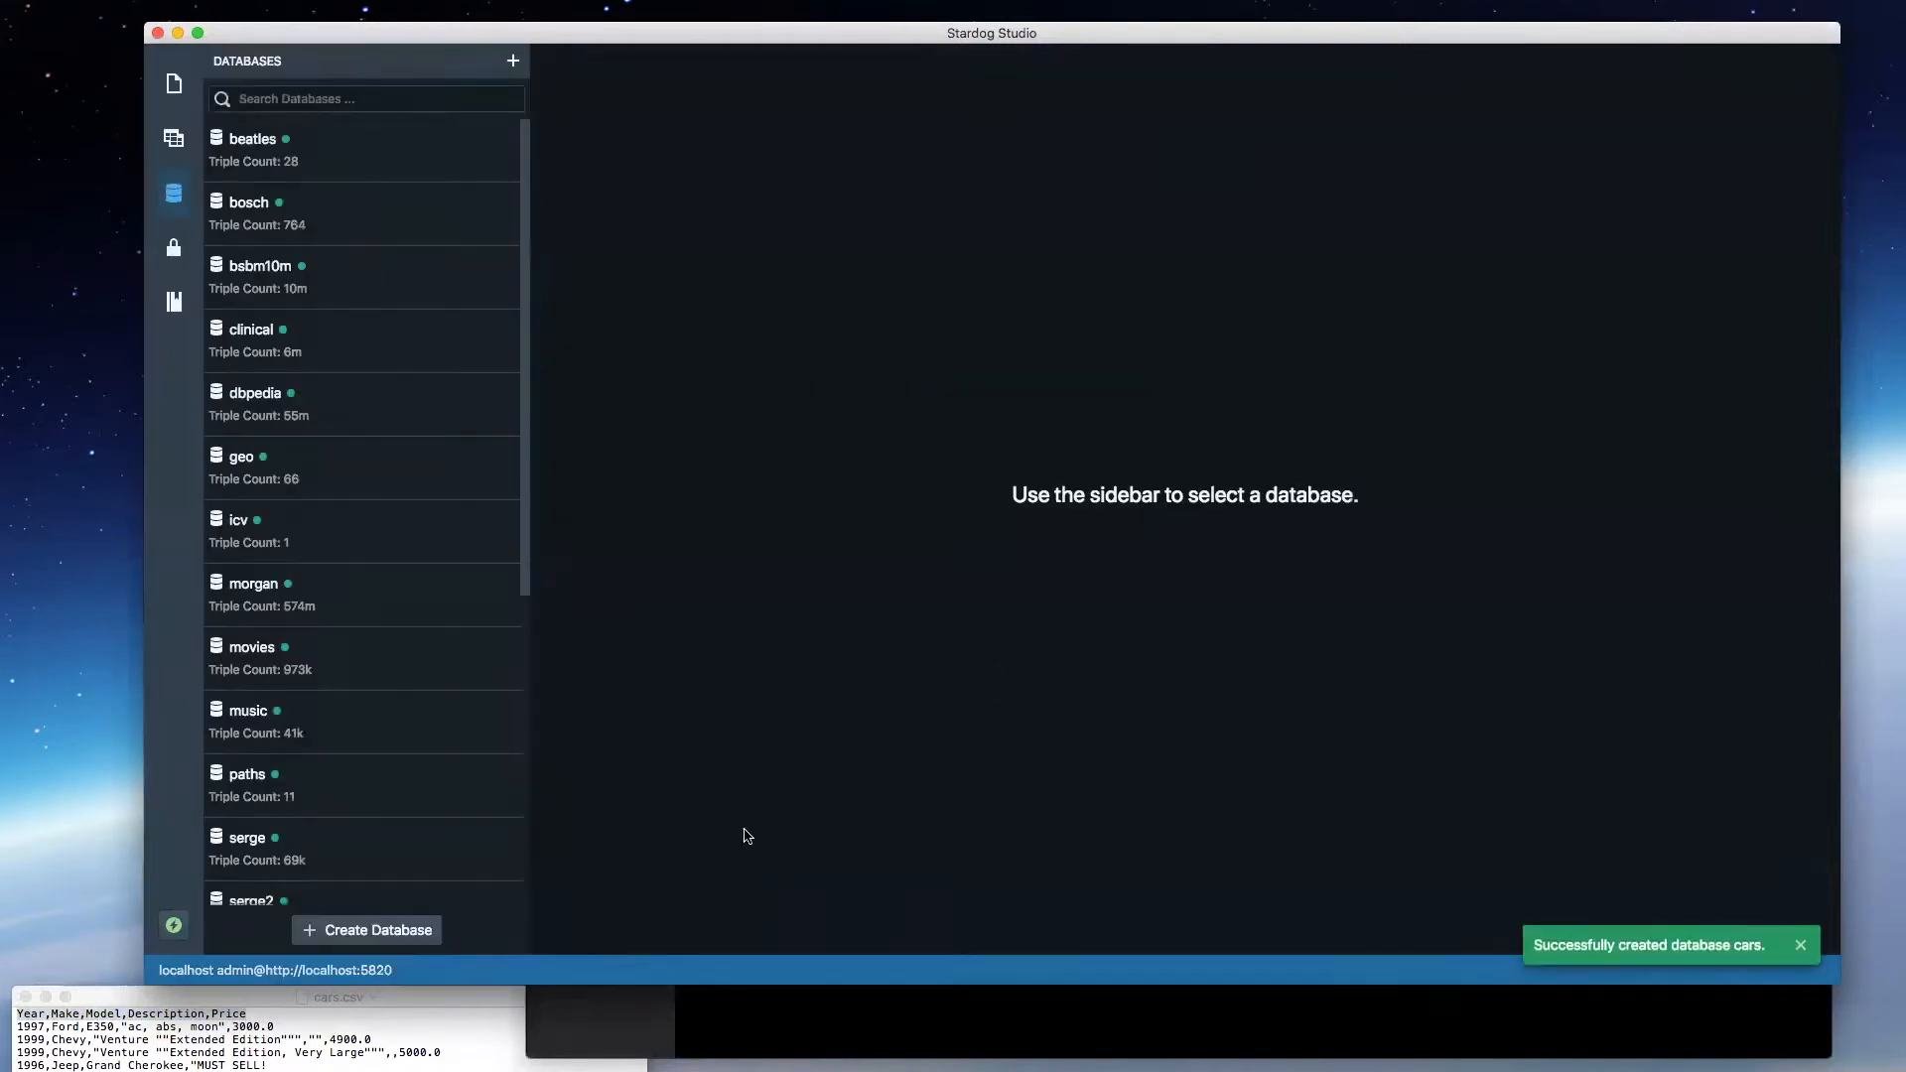
# - Switch to the terminal and list the files in the marionete folder with ls
pyautogui.click(174, 83)
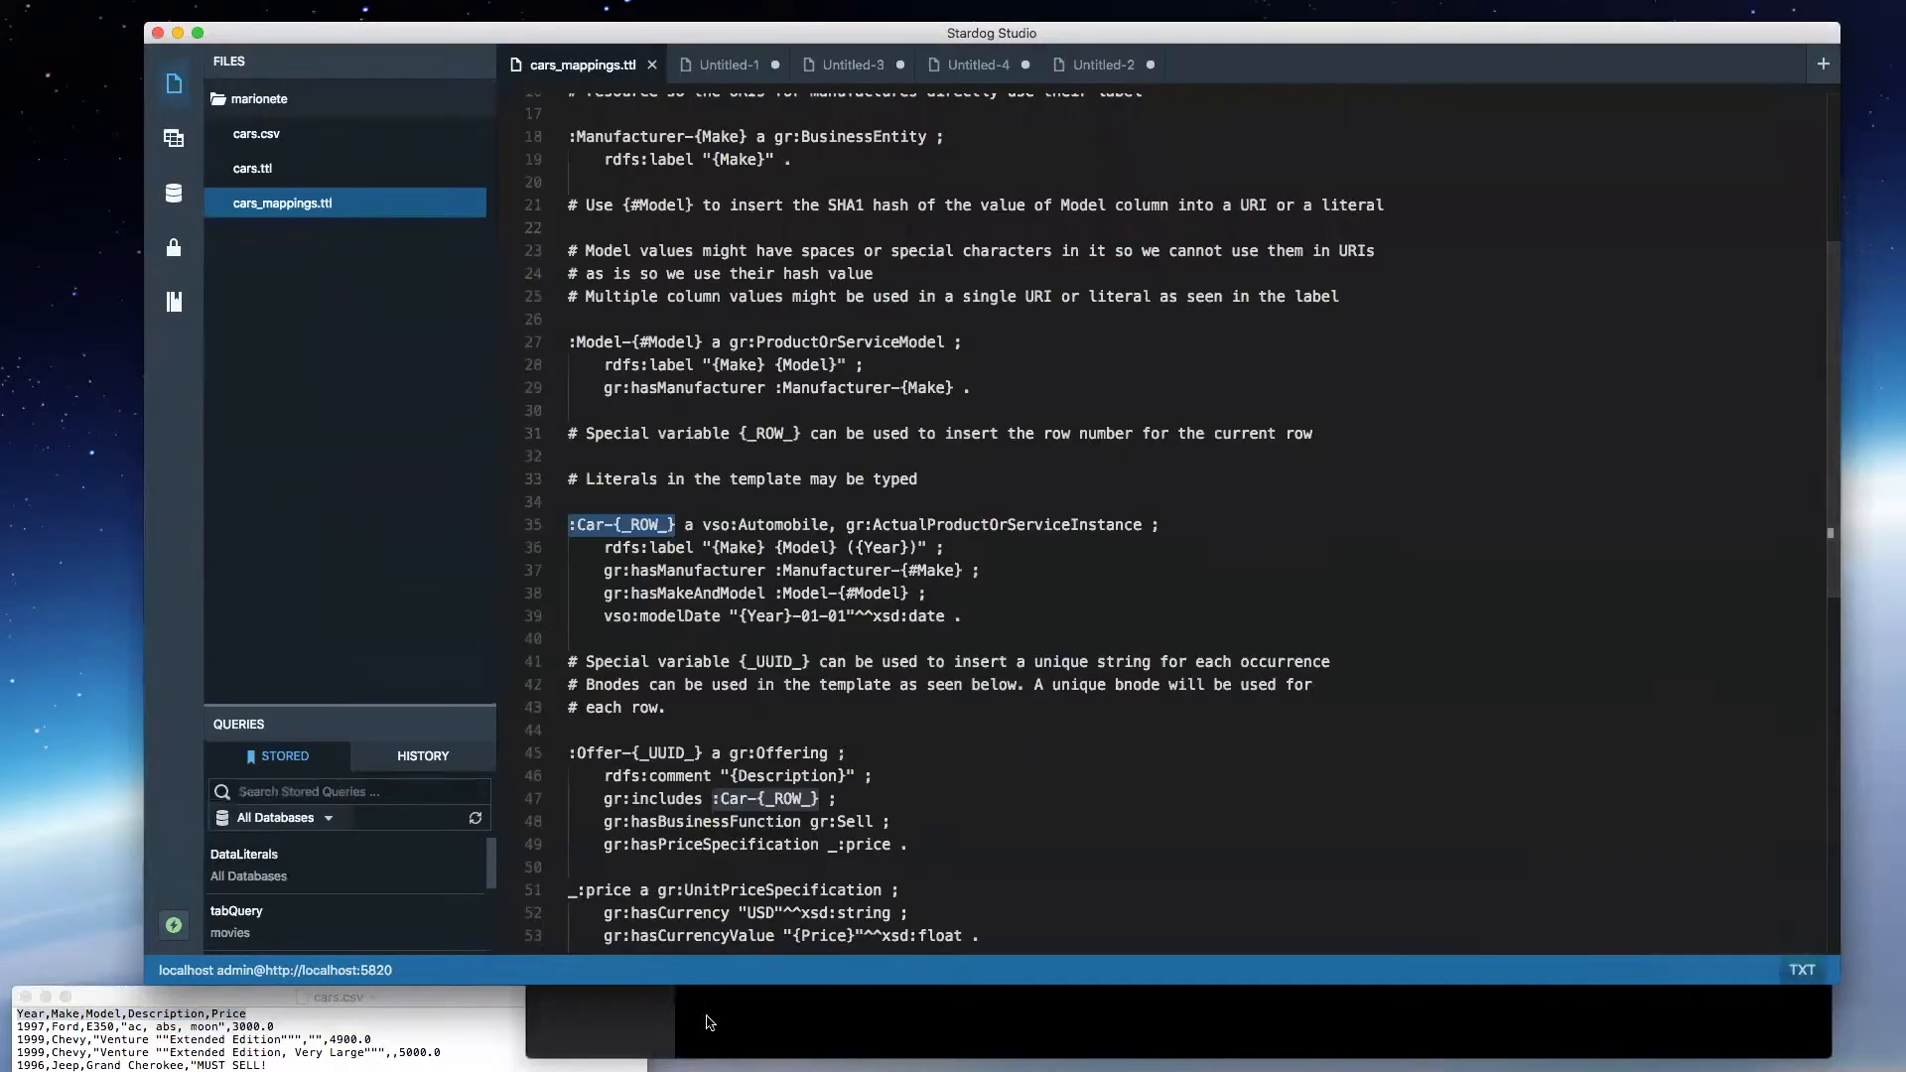
pyautogui.click(740, 1032)
pyautogui.write('ls')
pyautogui.press('Return')
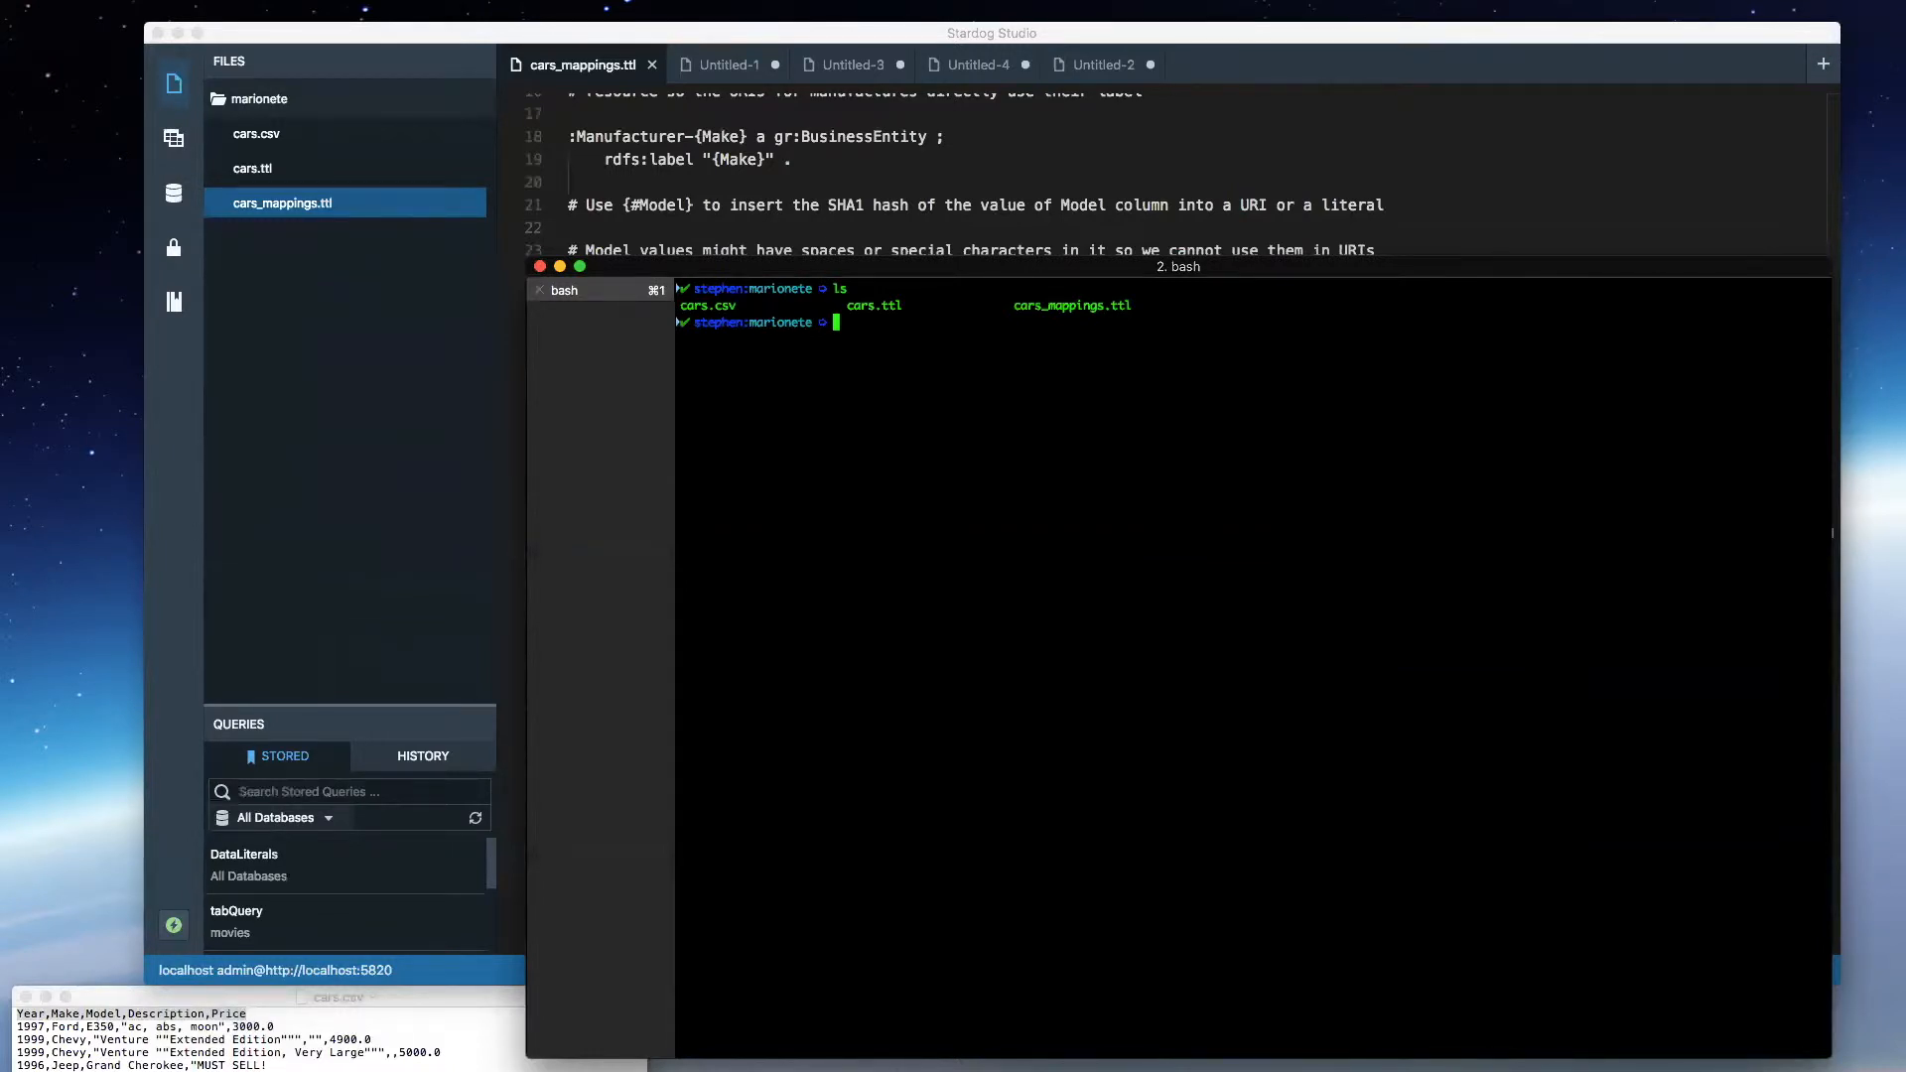
# - Import the CSV data into the cars database by running "stardog-admin virtual import cars cars_mappings.ttl cars.csv"
pyautogui.write('stardog-admin virtual import cars ')
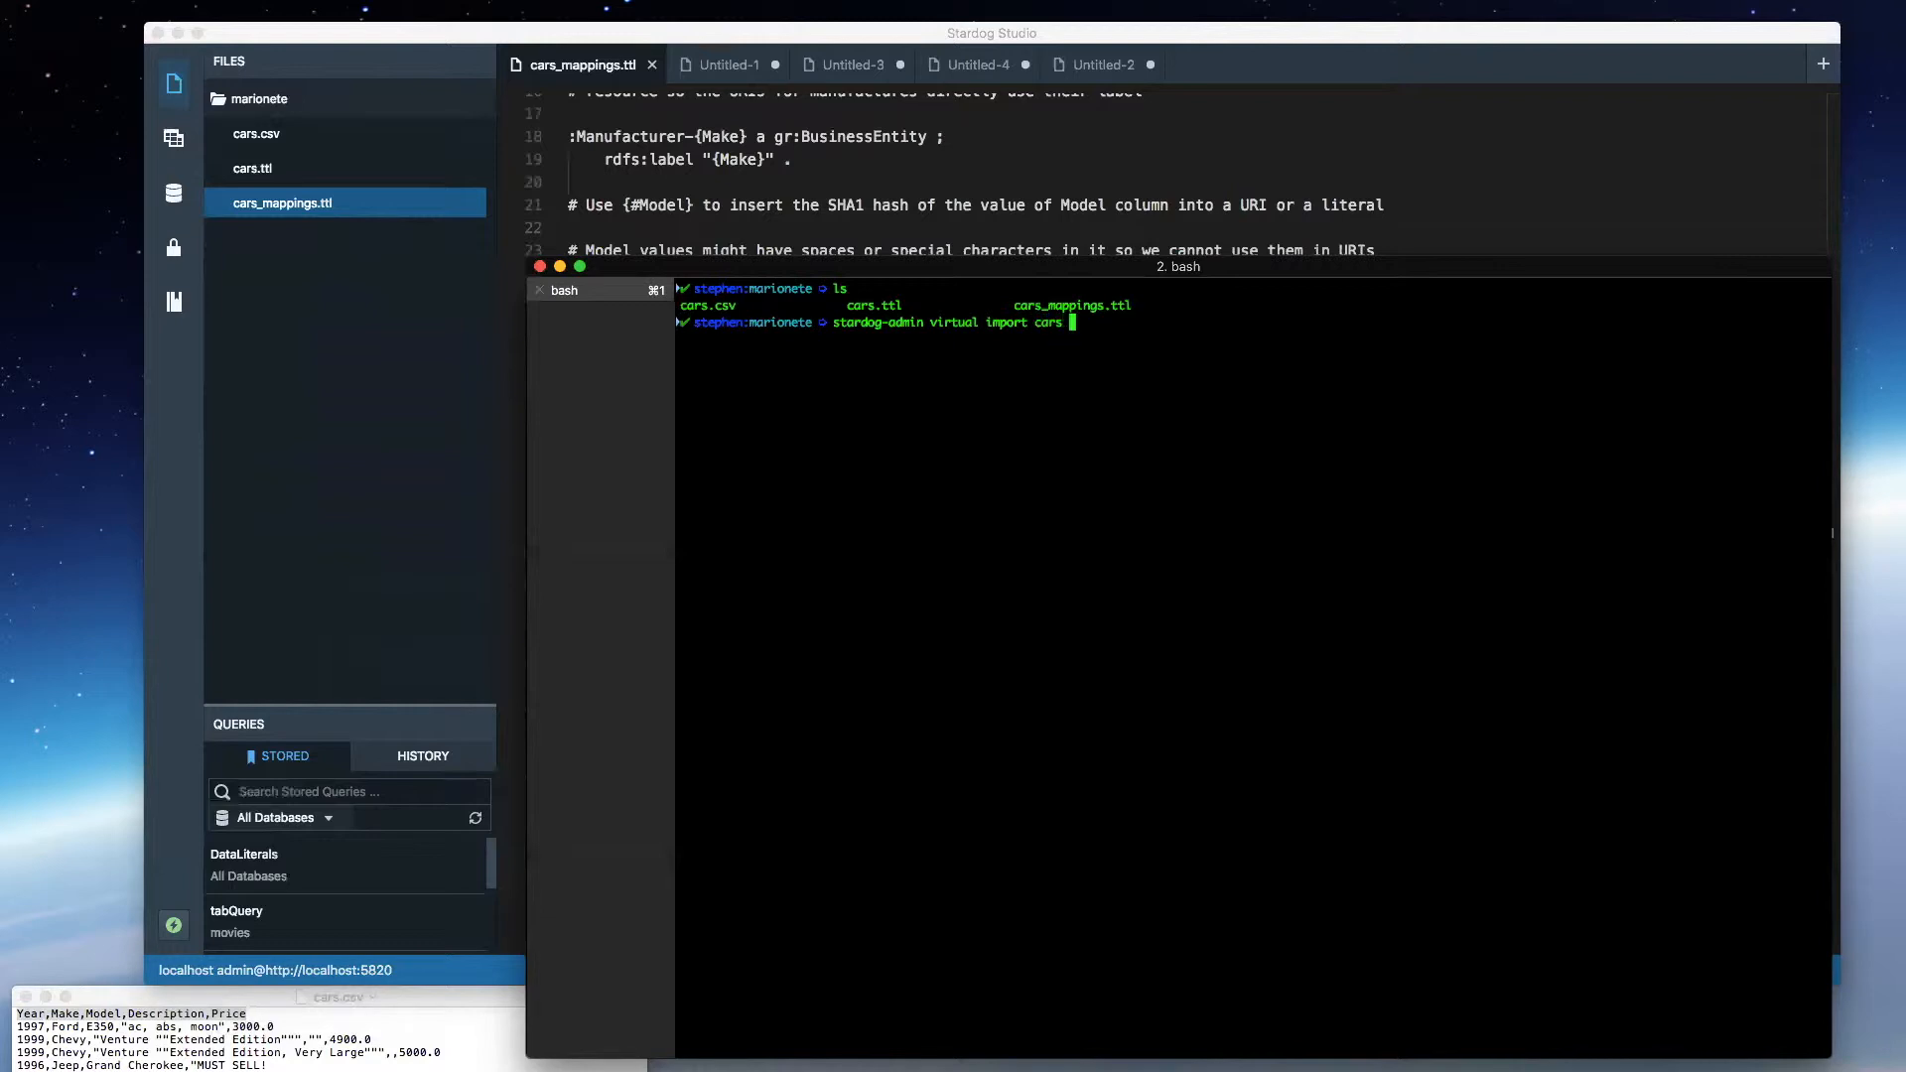
pyautogui.write('cars_')
pyautogui.press('Tab')
pyautogui.write('cars.csv')
pyautogui.press('Return')
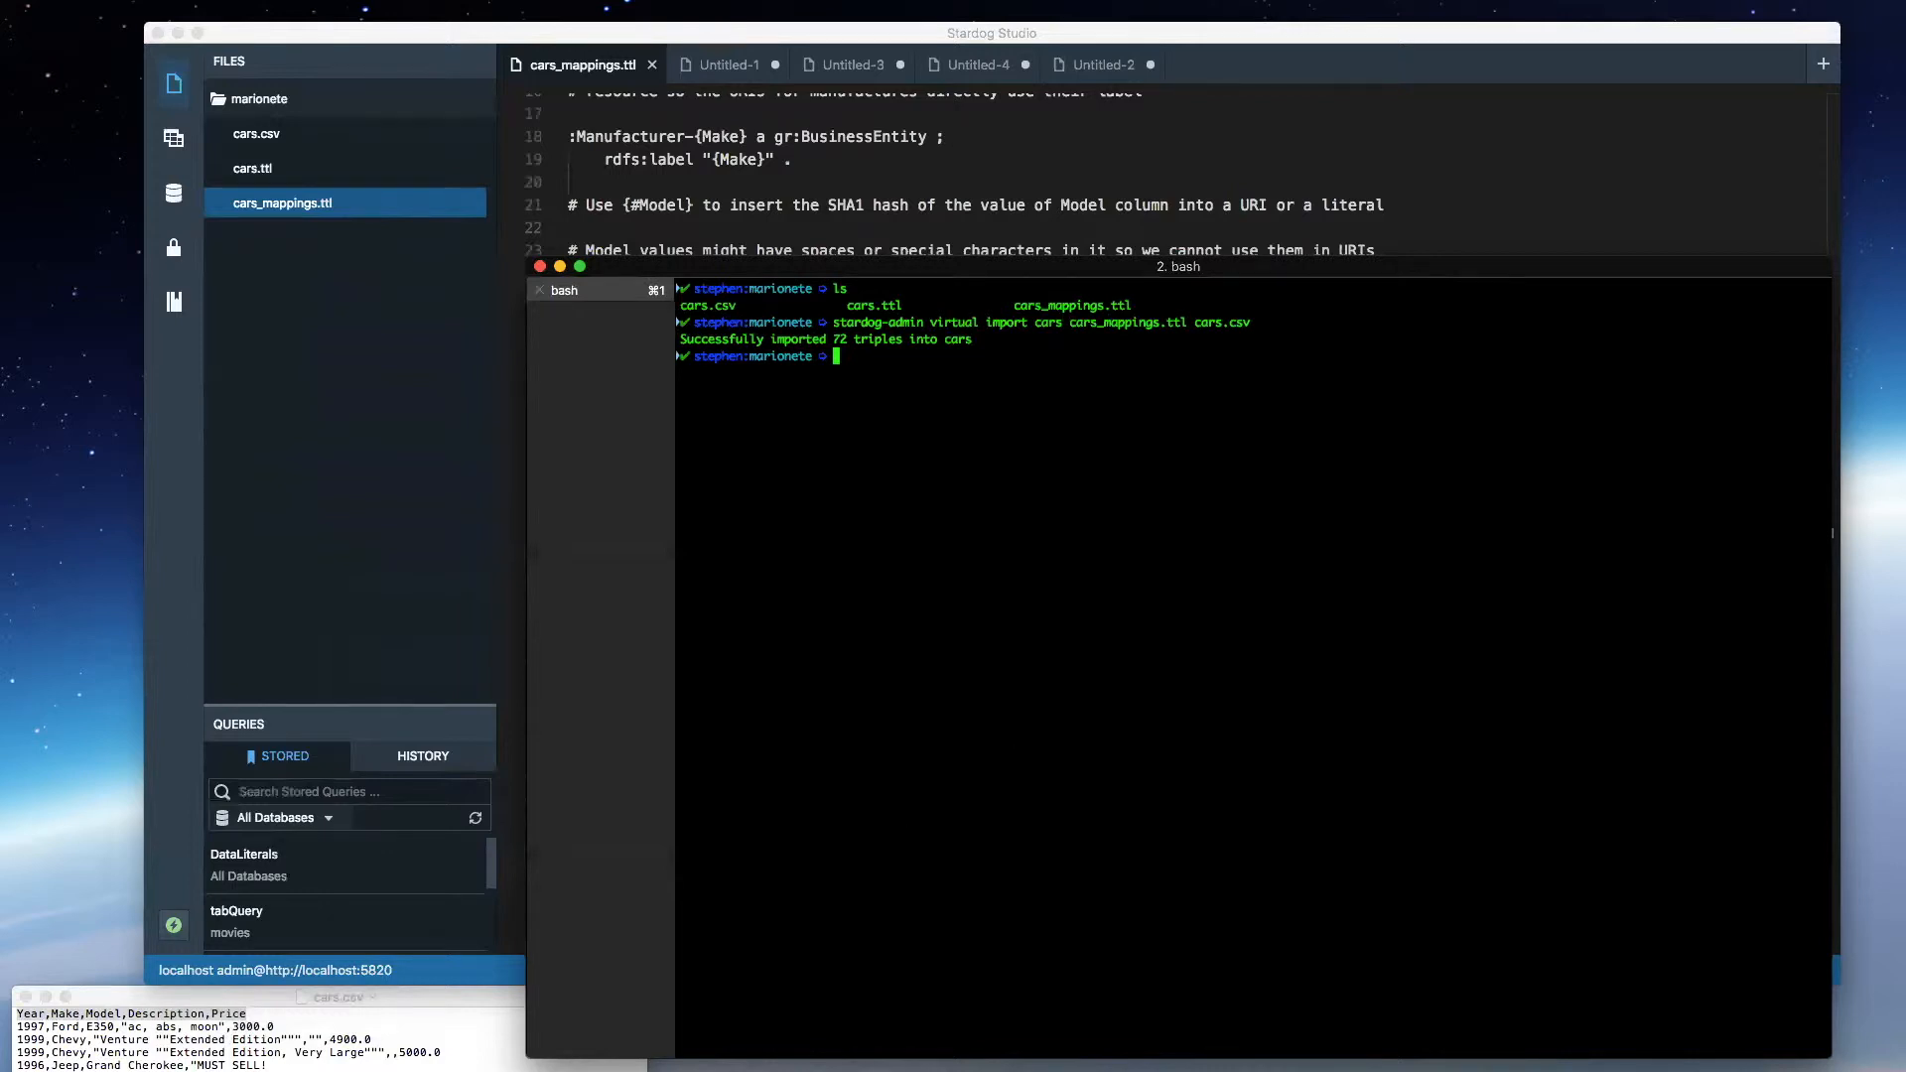
# - Switch back to Stardog Studio, create a new query document and set its database to cars
pyautogui.click(736, 68)
pyautogui.click(696, 70)
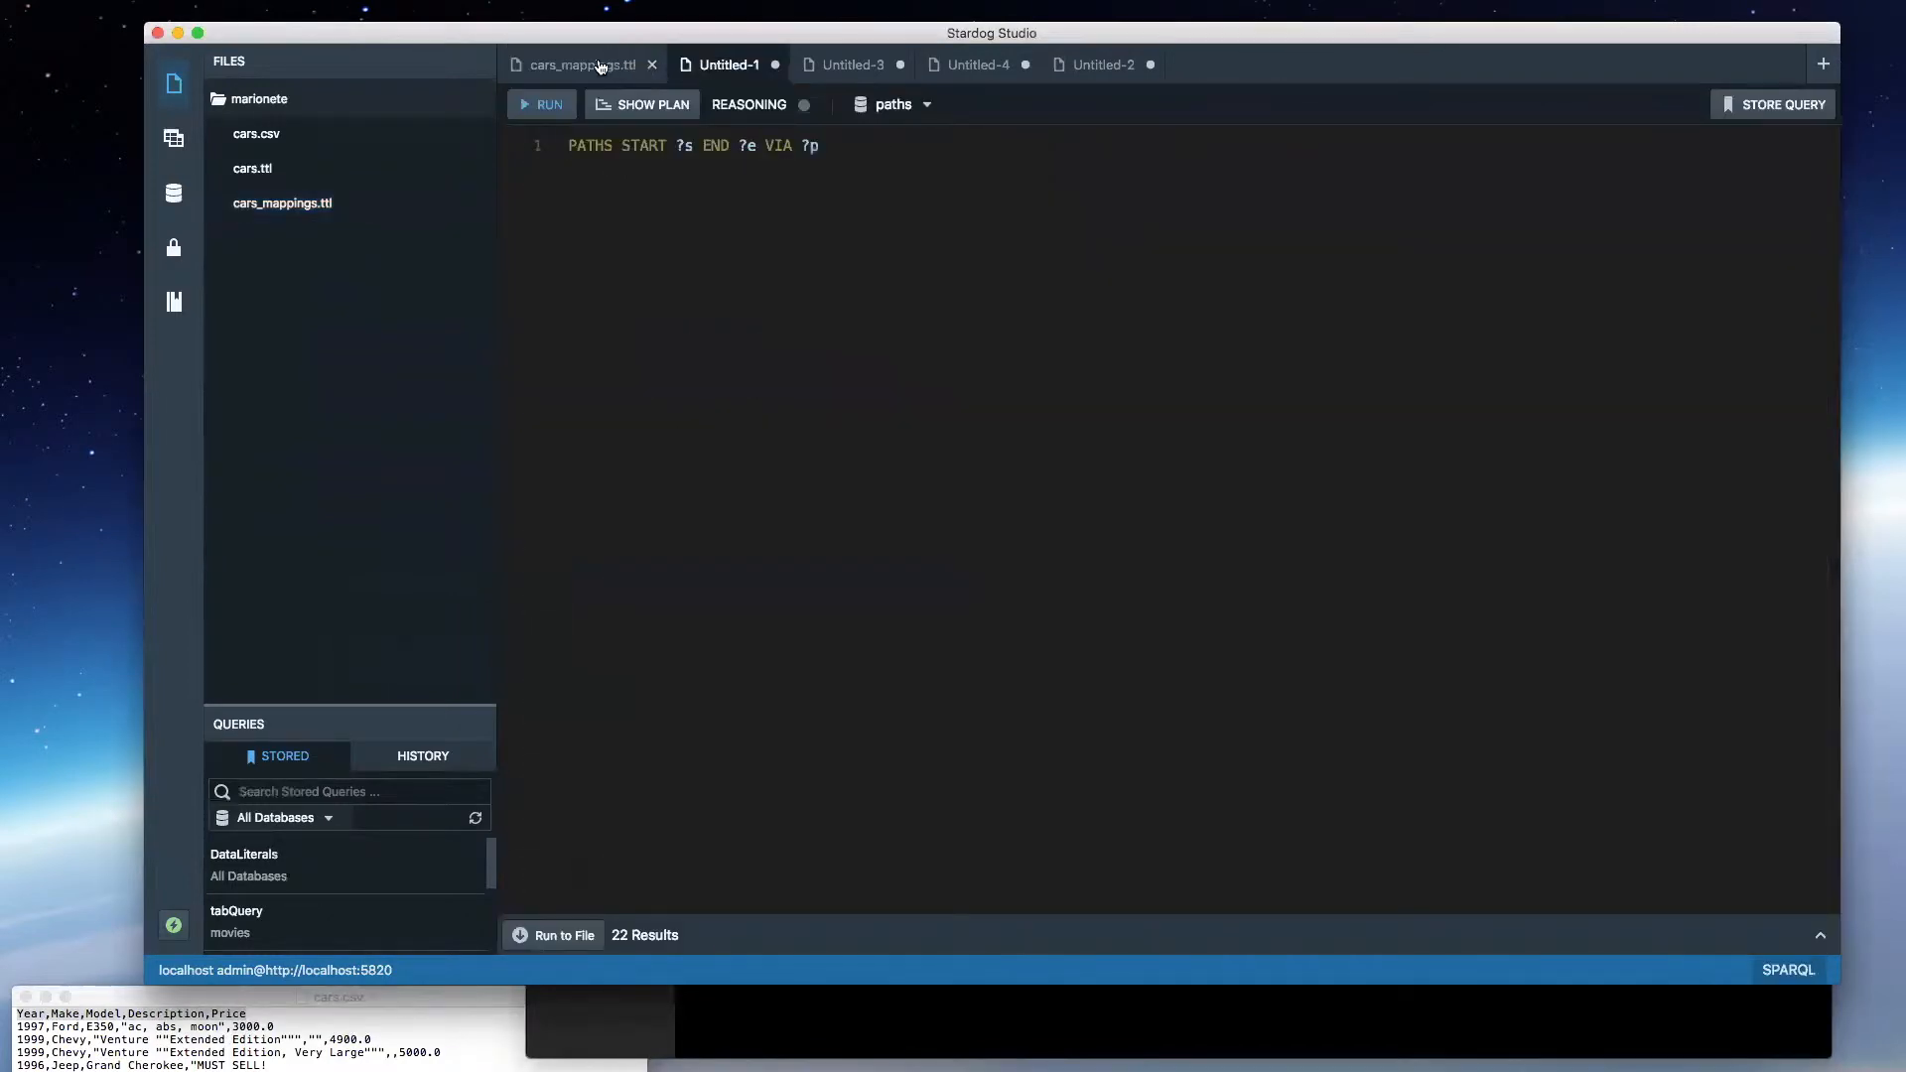
pyautogui.click(623, 66)
pyautogui.click(1822, 64)
pyautogui.click(996, 113)
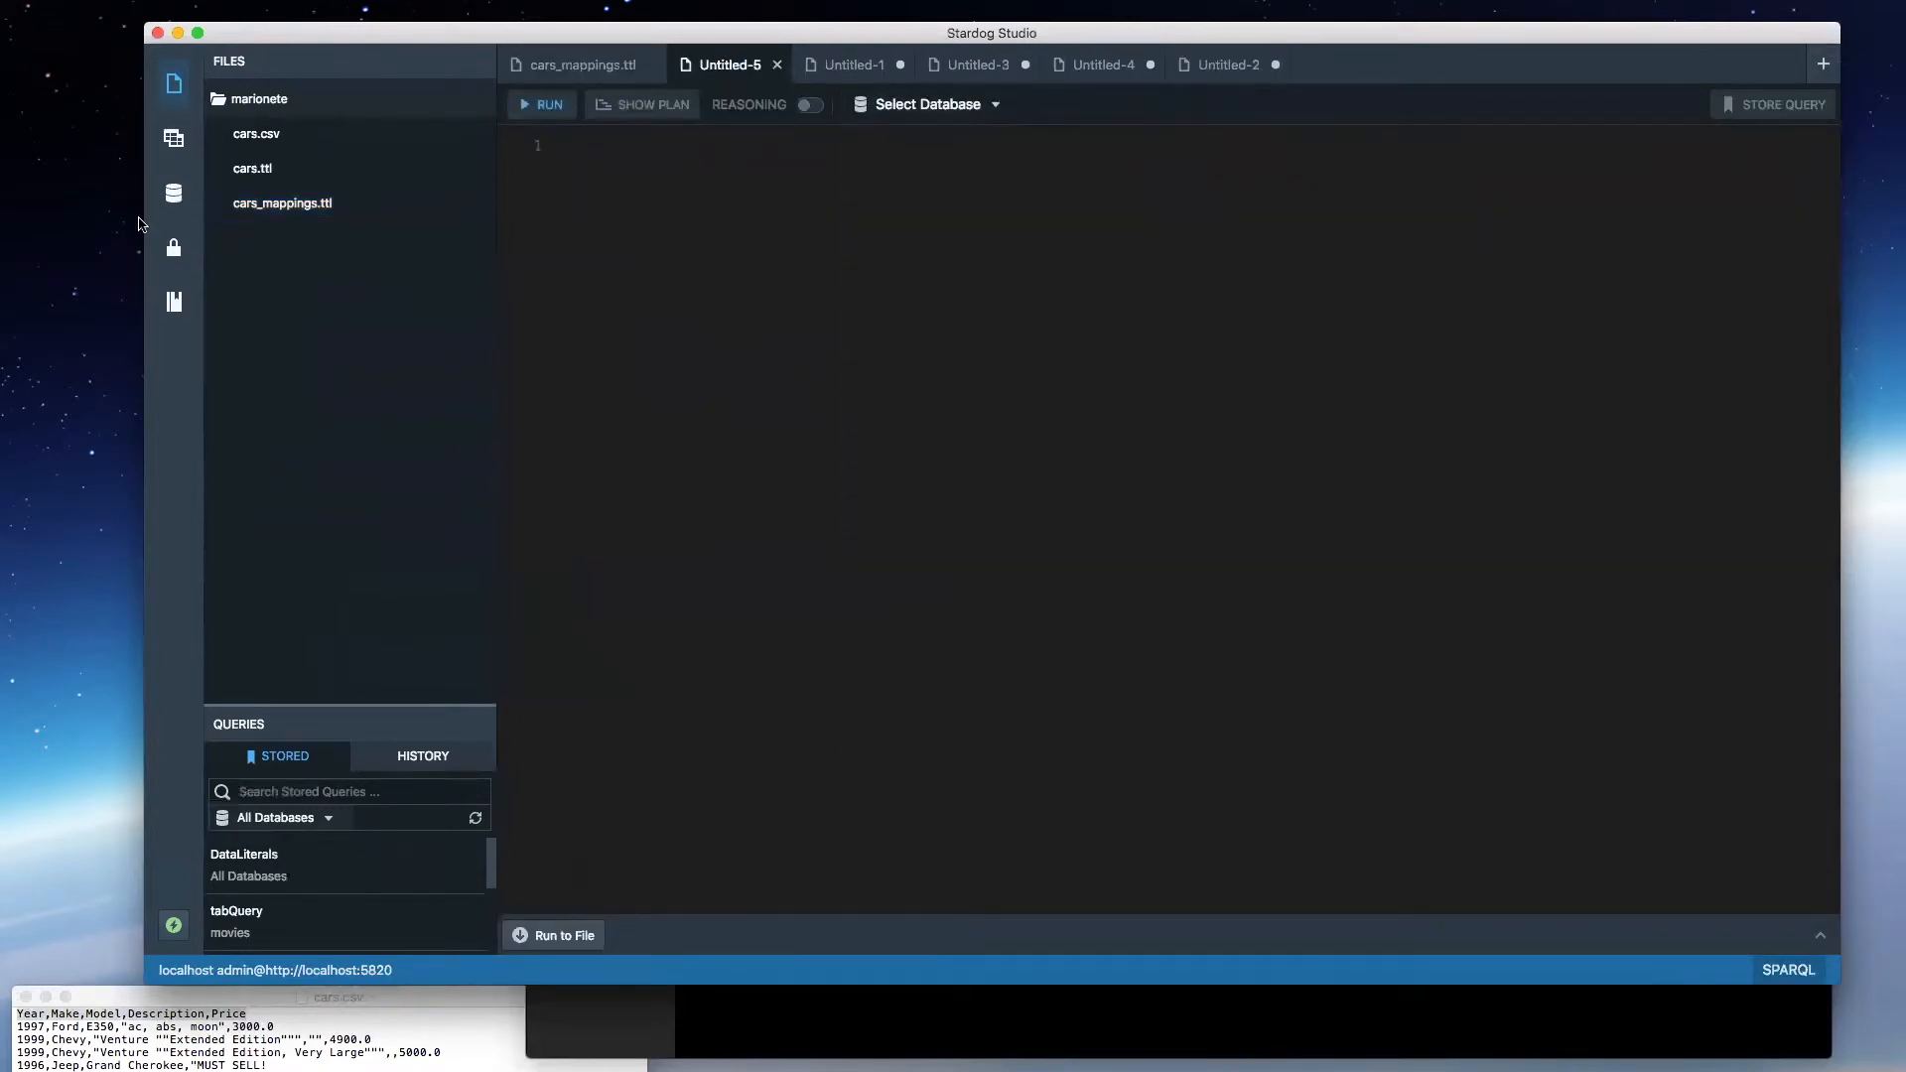
pyautogui.click(173, 192)
pyautogui.click(174, 138)
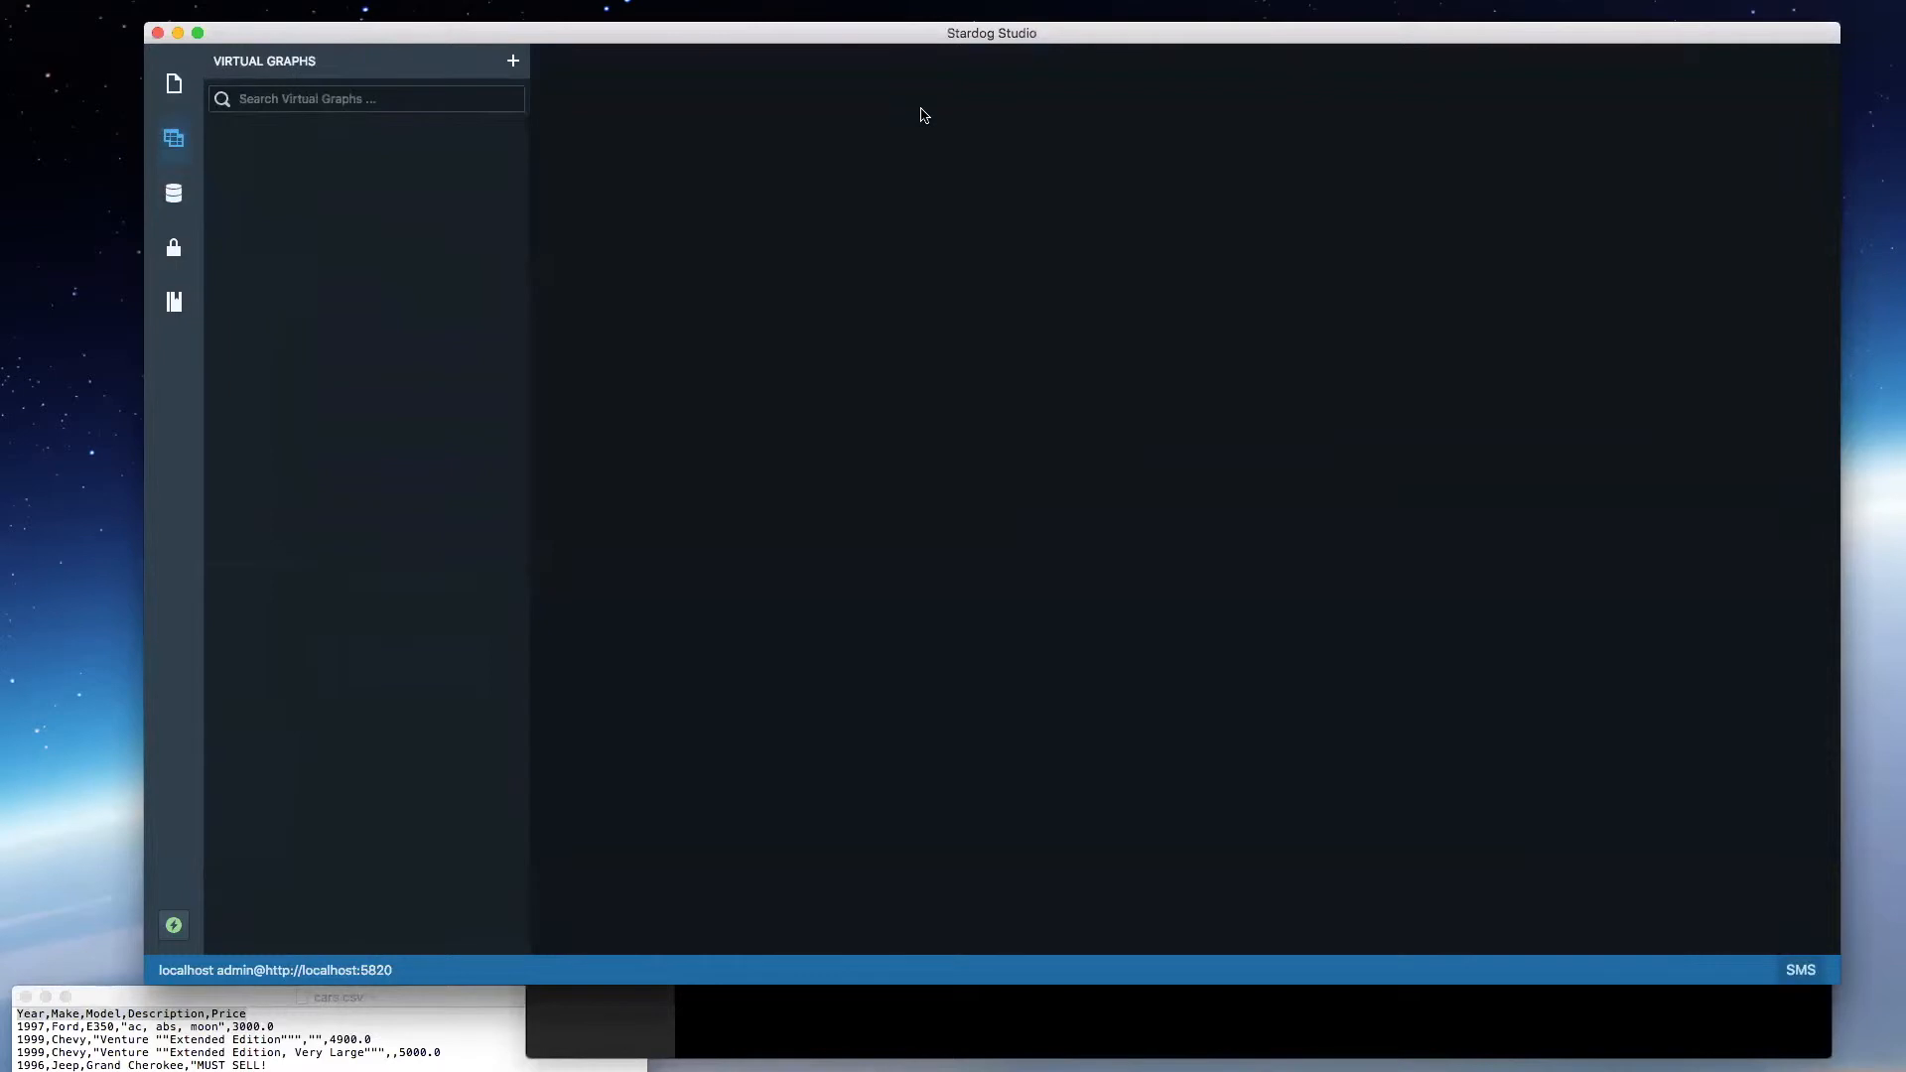
pyautogui.click(173, 85)
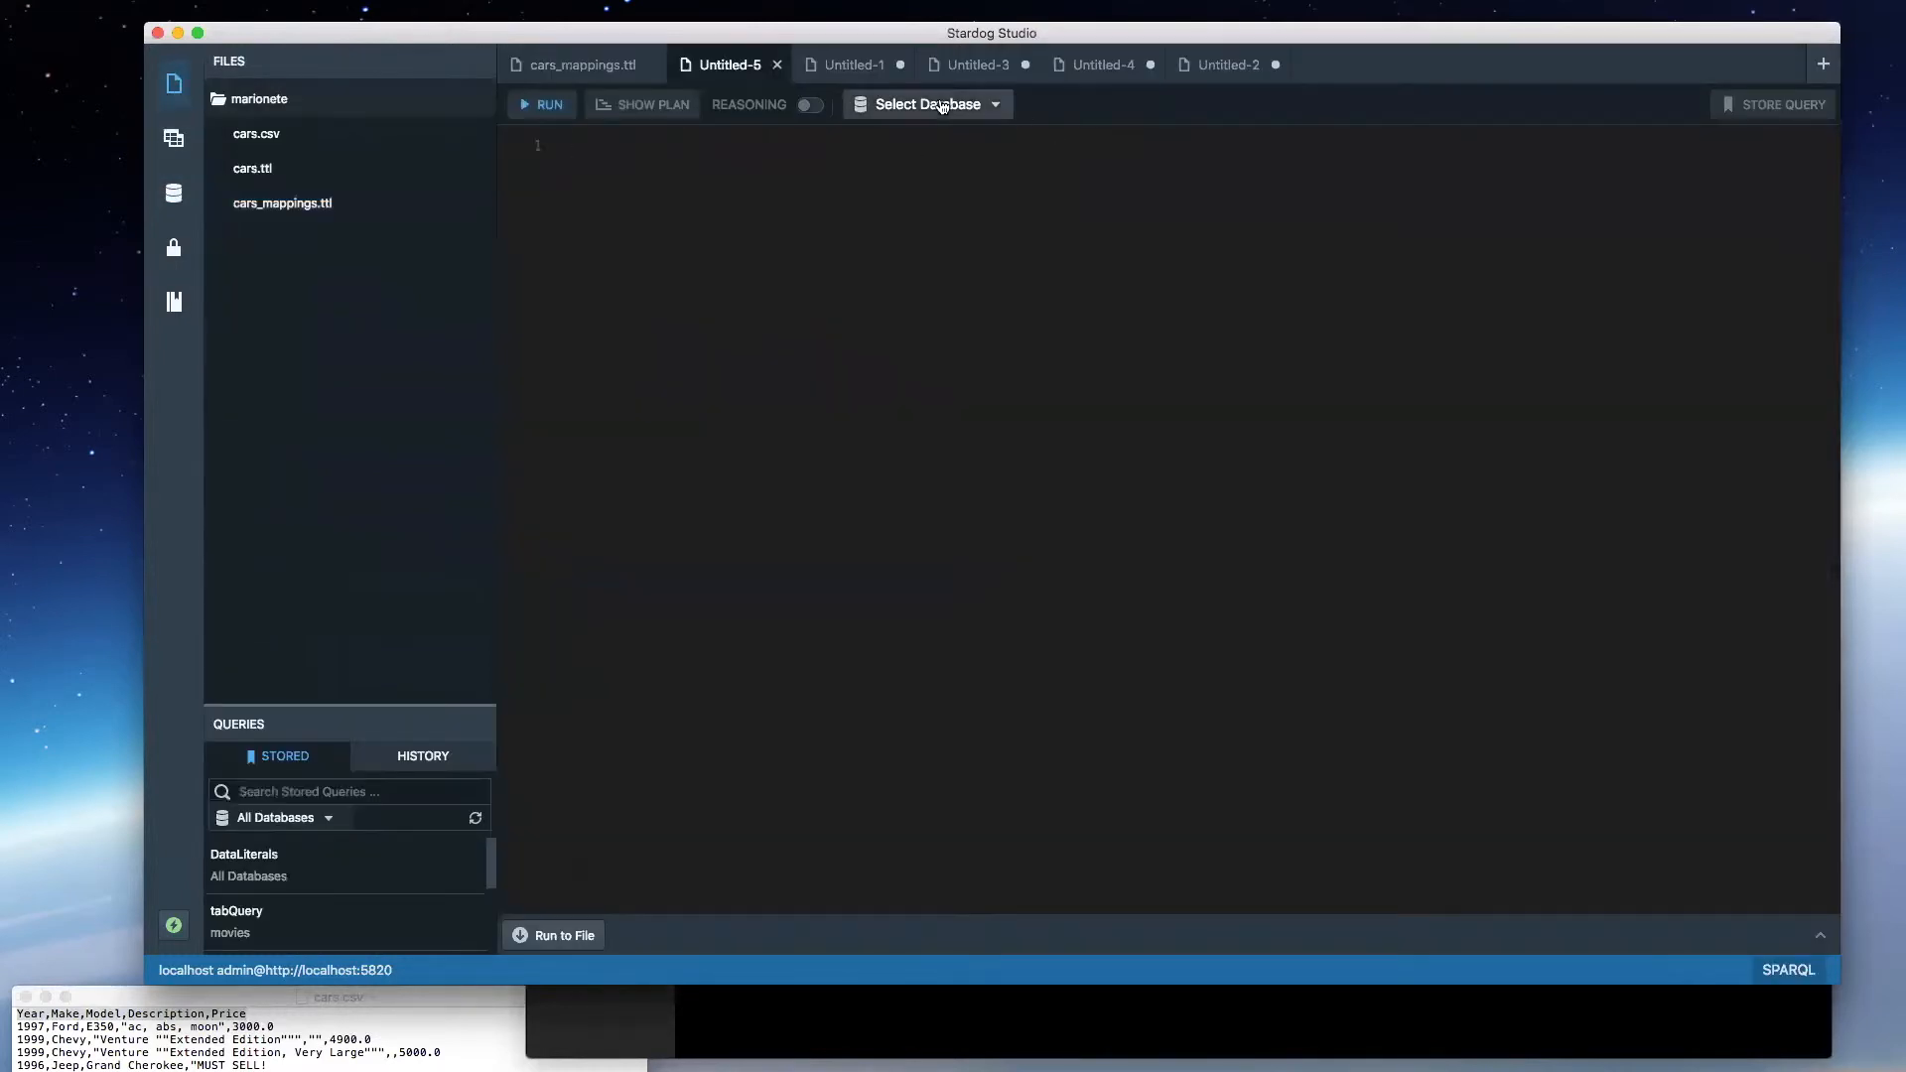
pyautogui.click(933, 105)
pyautogui.click(893, 229)
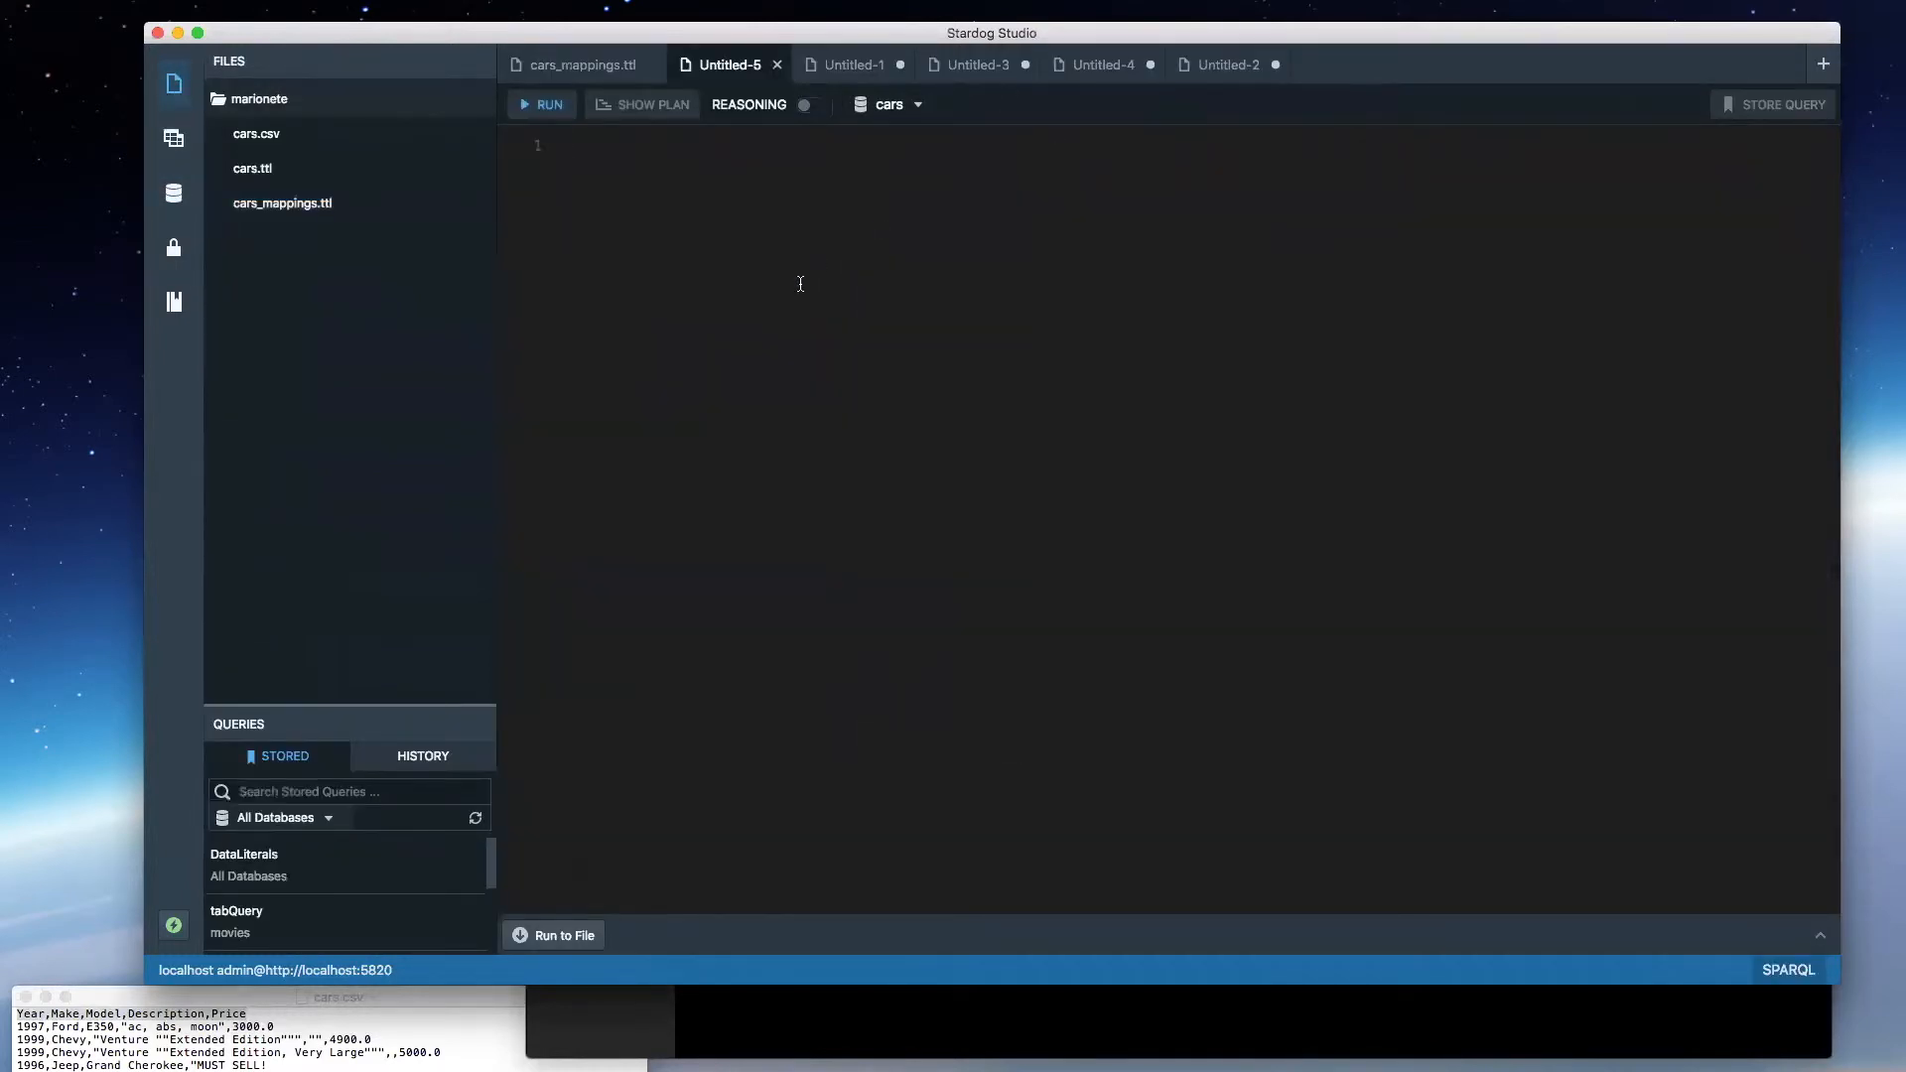
# - Write the query "select * {?s ?p ?o}", run it against the cars database and look through the returned triples
pyautogui.write('select ')
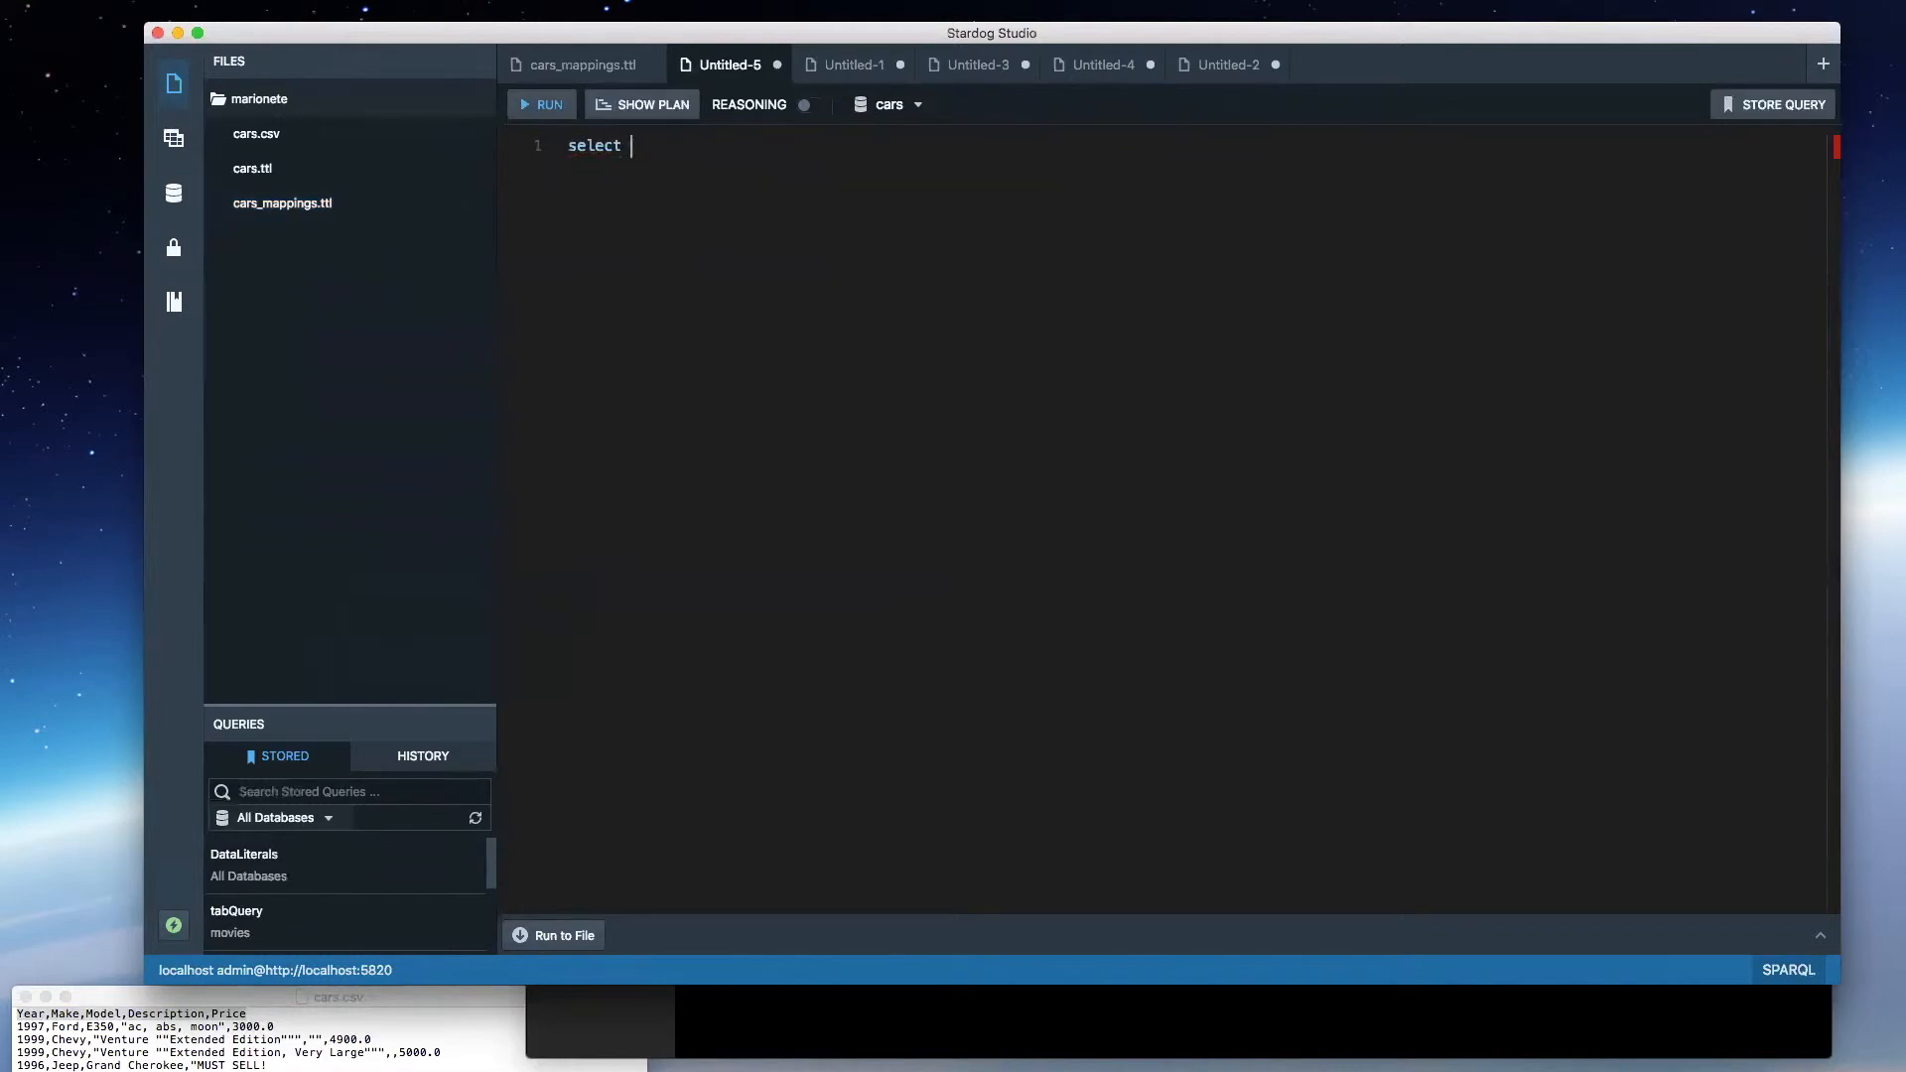
pyautogui.write('* {?s ?p ?o')
pyautogui.press('super+e')
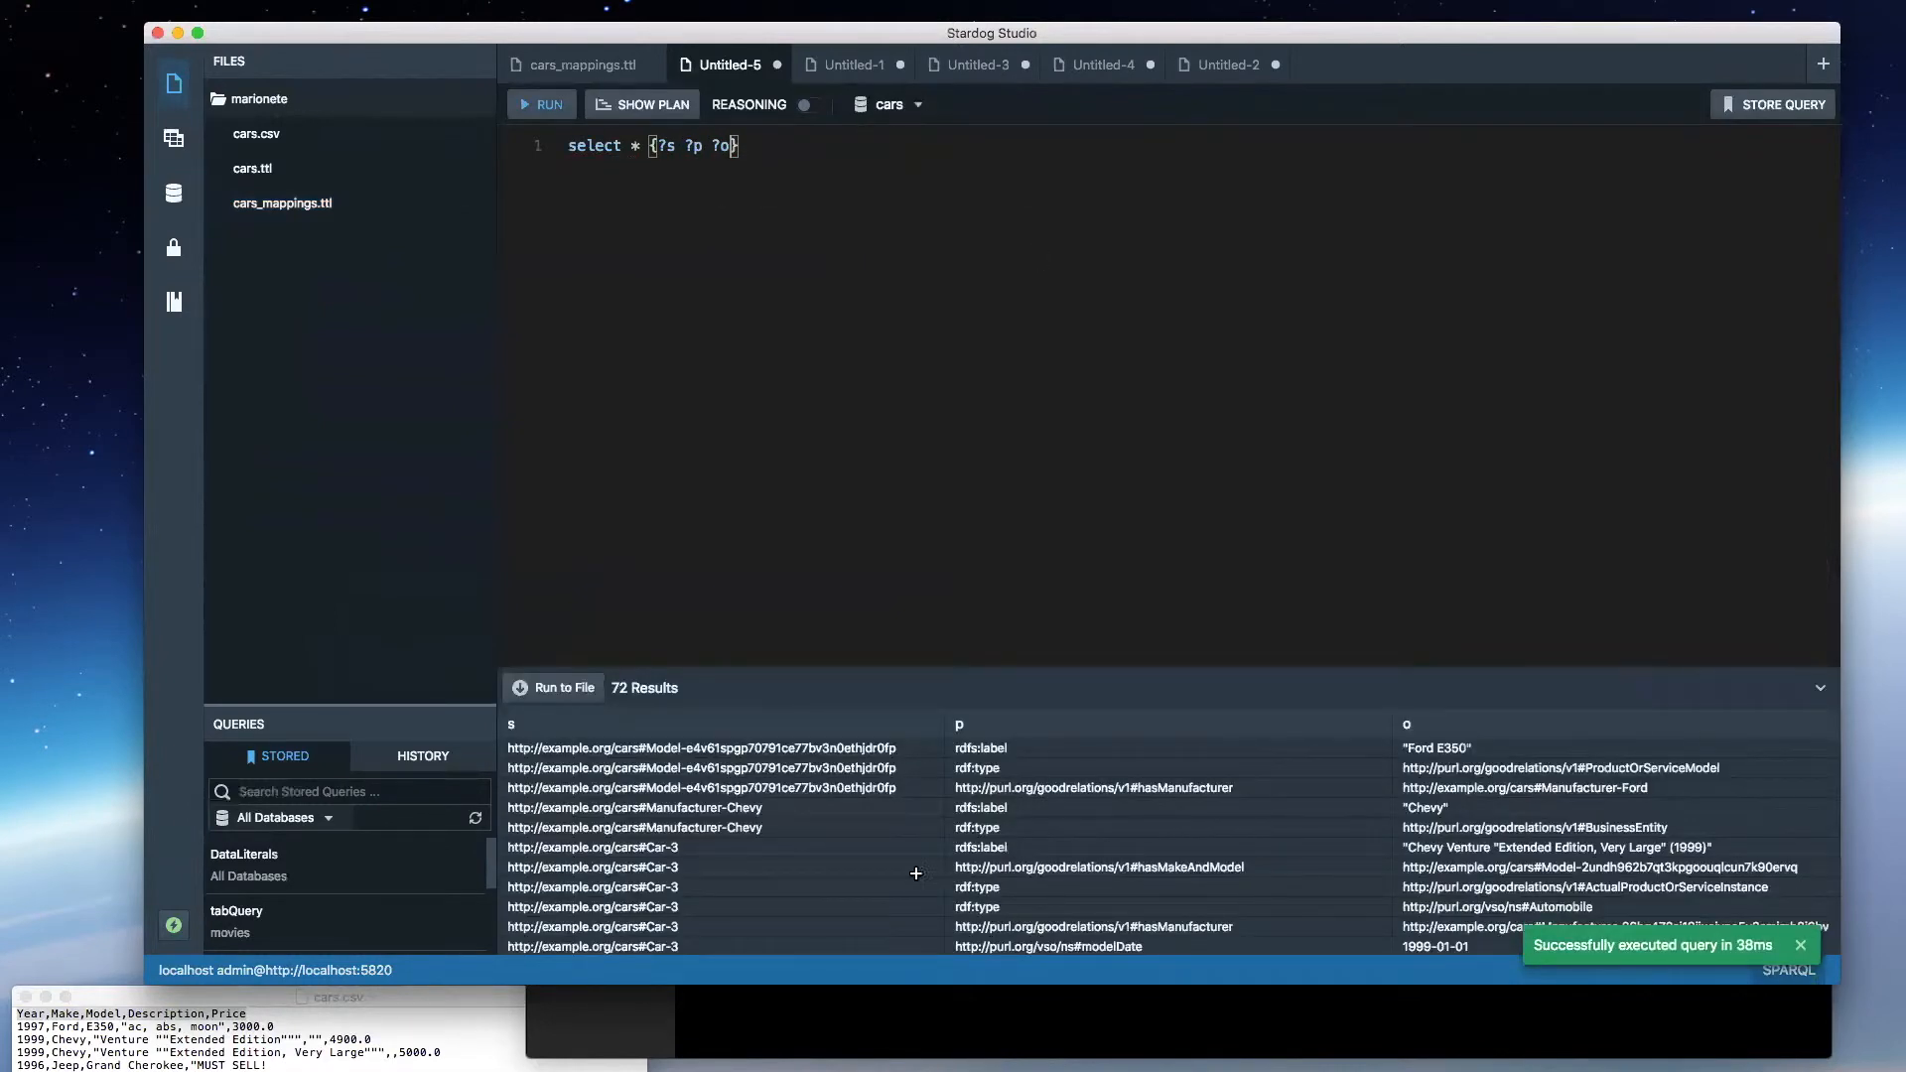
pyautogui.scroll(-3, 714, 825)
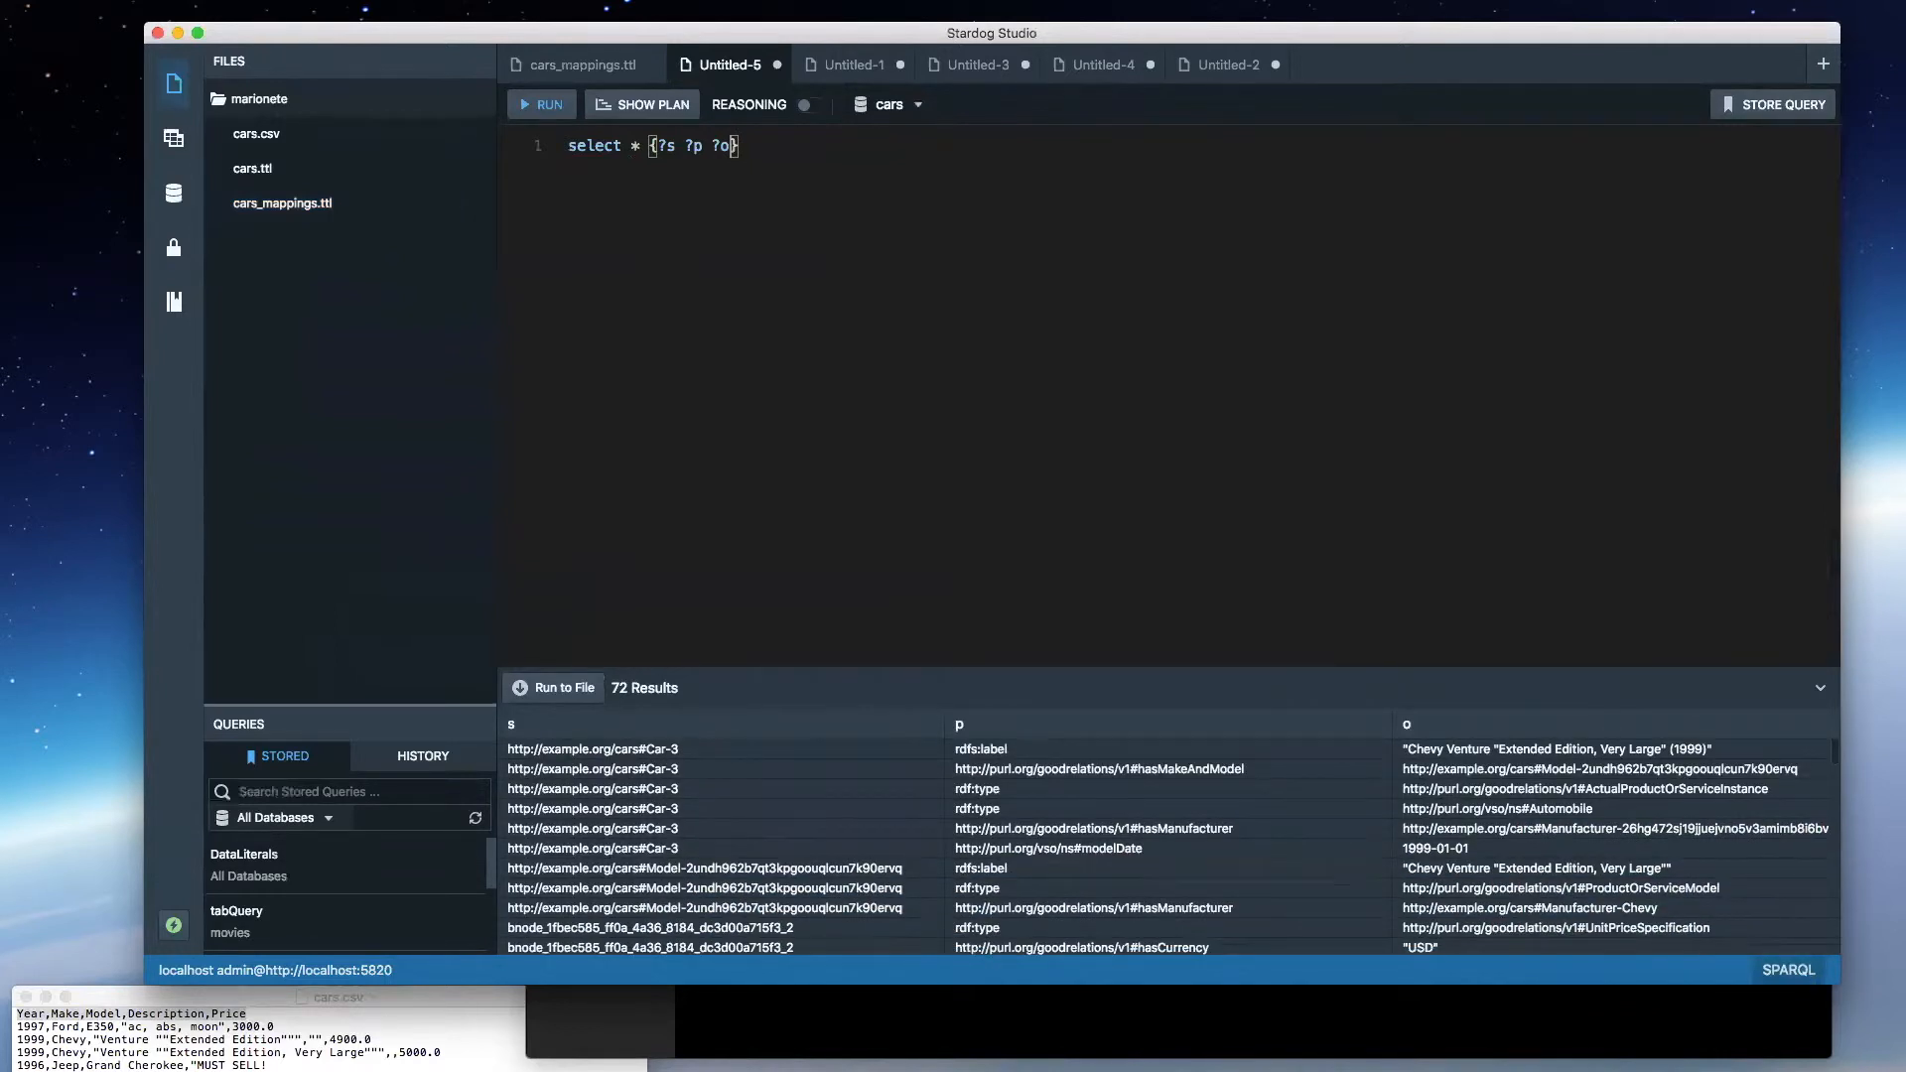
# - Highlight the 1996 Jeep Grand Cherokee row in cars.csv as the record to trace, then return to the query
pyautogui.tripleClick(93, 1014)
pyautogui.moveTo(224, 1071); pyautogui.dragTo(17, 1052)
pyautogui.click(17, 1052)
pyautogui.tripleClick(141, 1065)
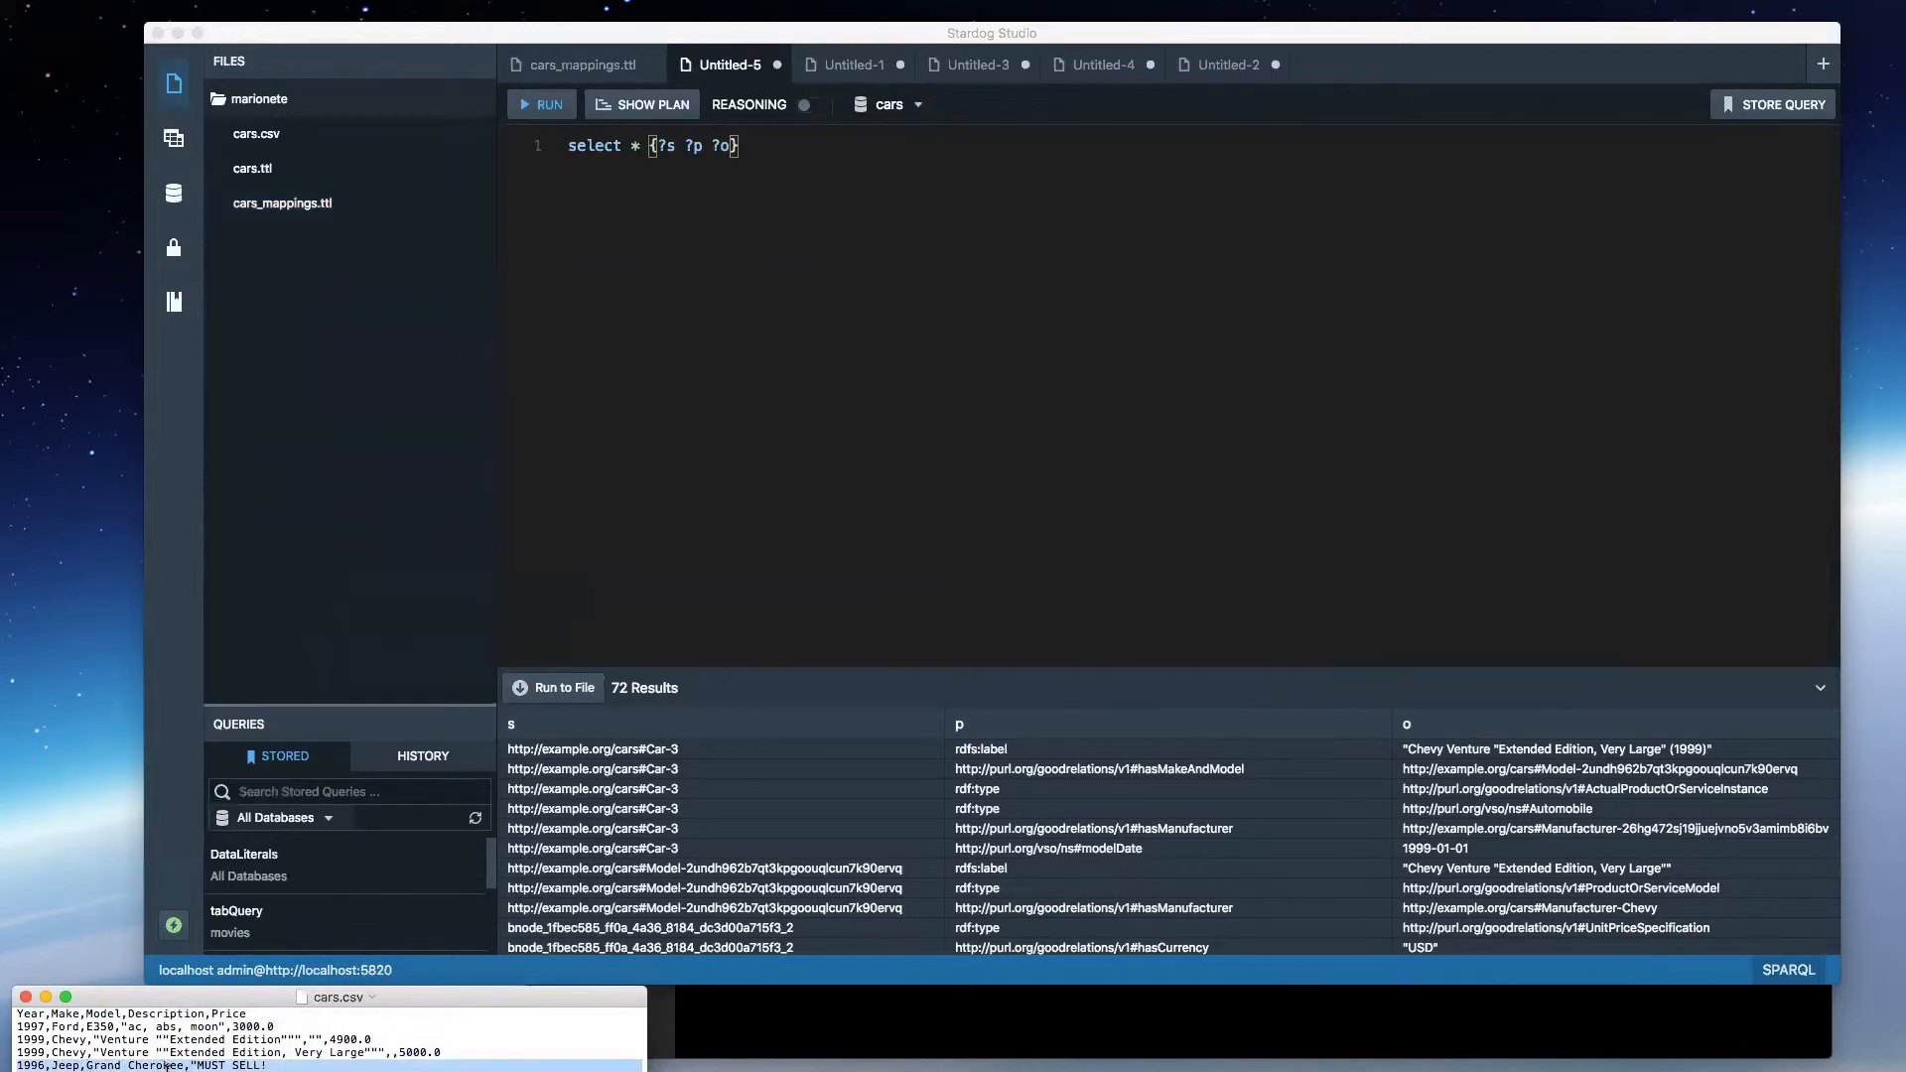
pyautogui.click(743, 841)
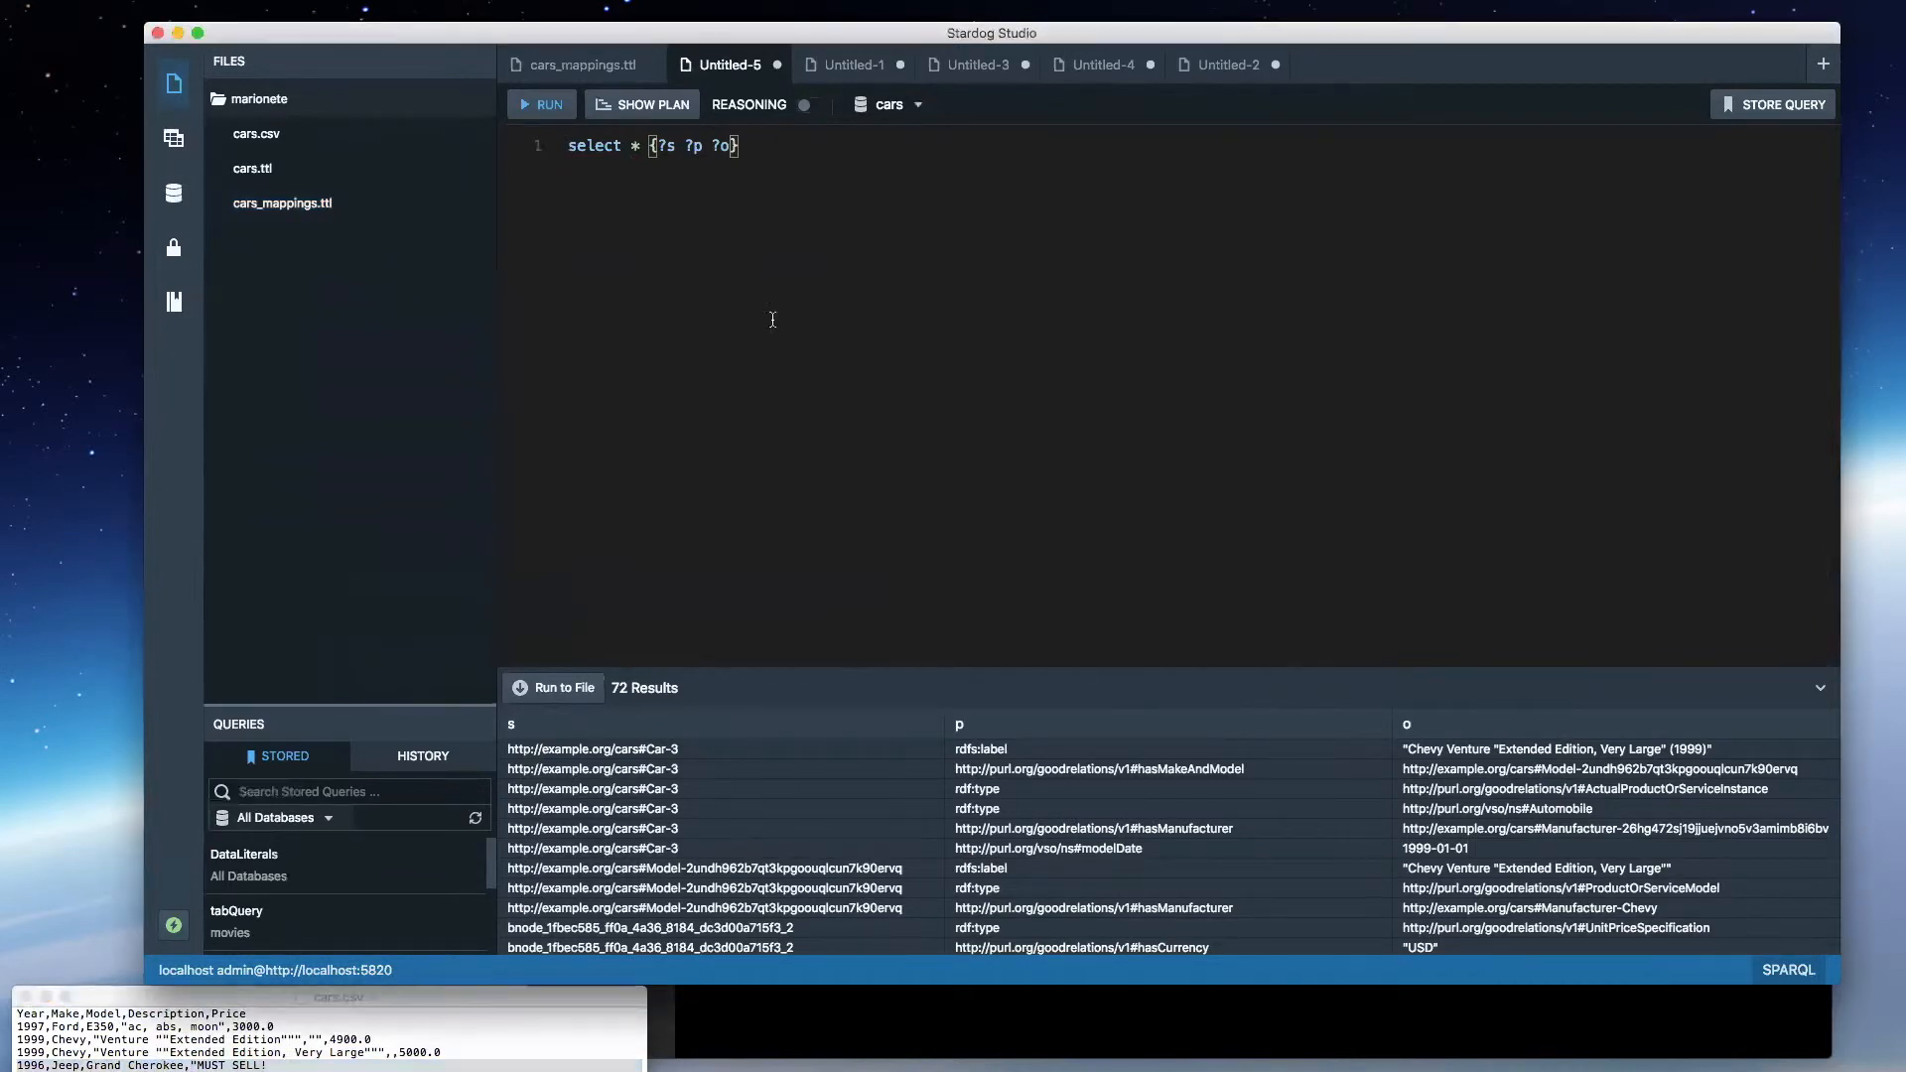
pyautogui.click(666, 146)
pyautogui.click(576, 65)
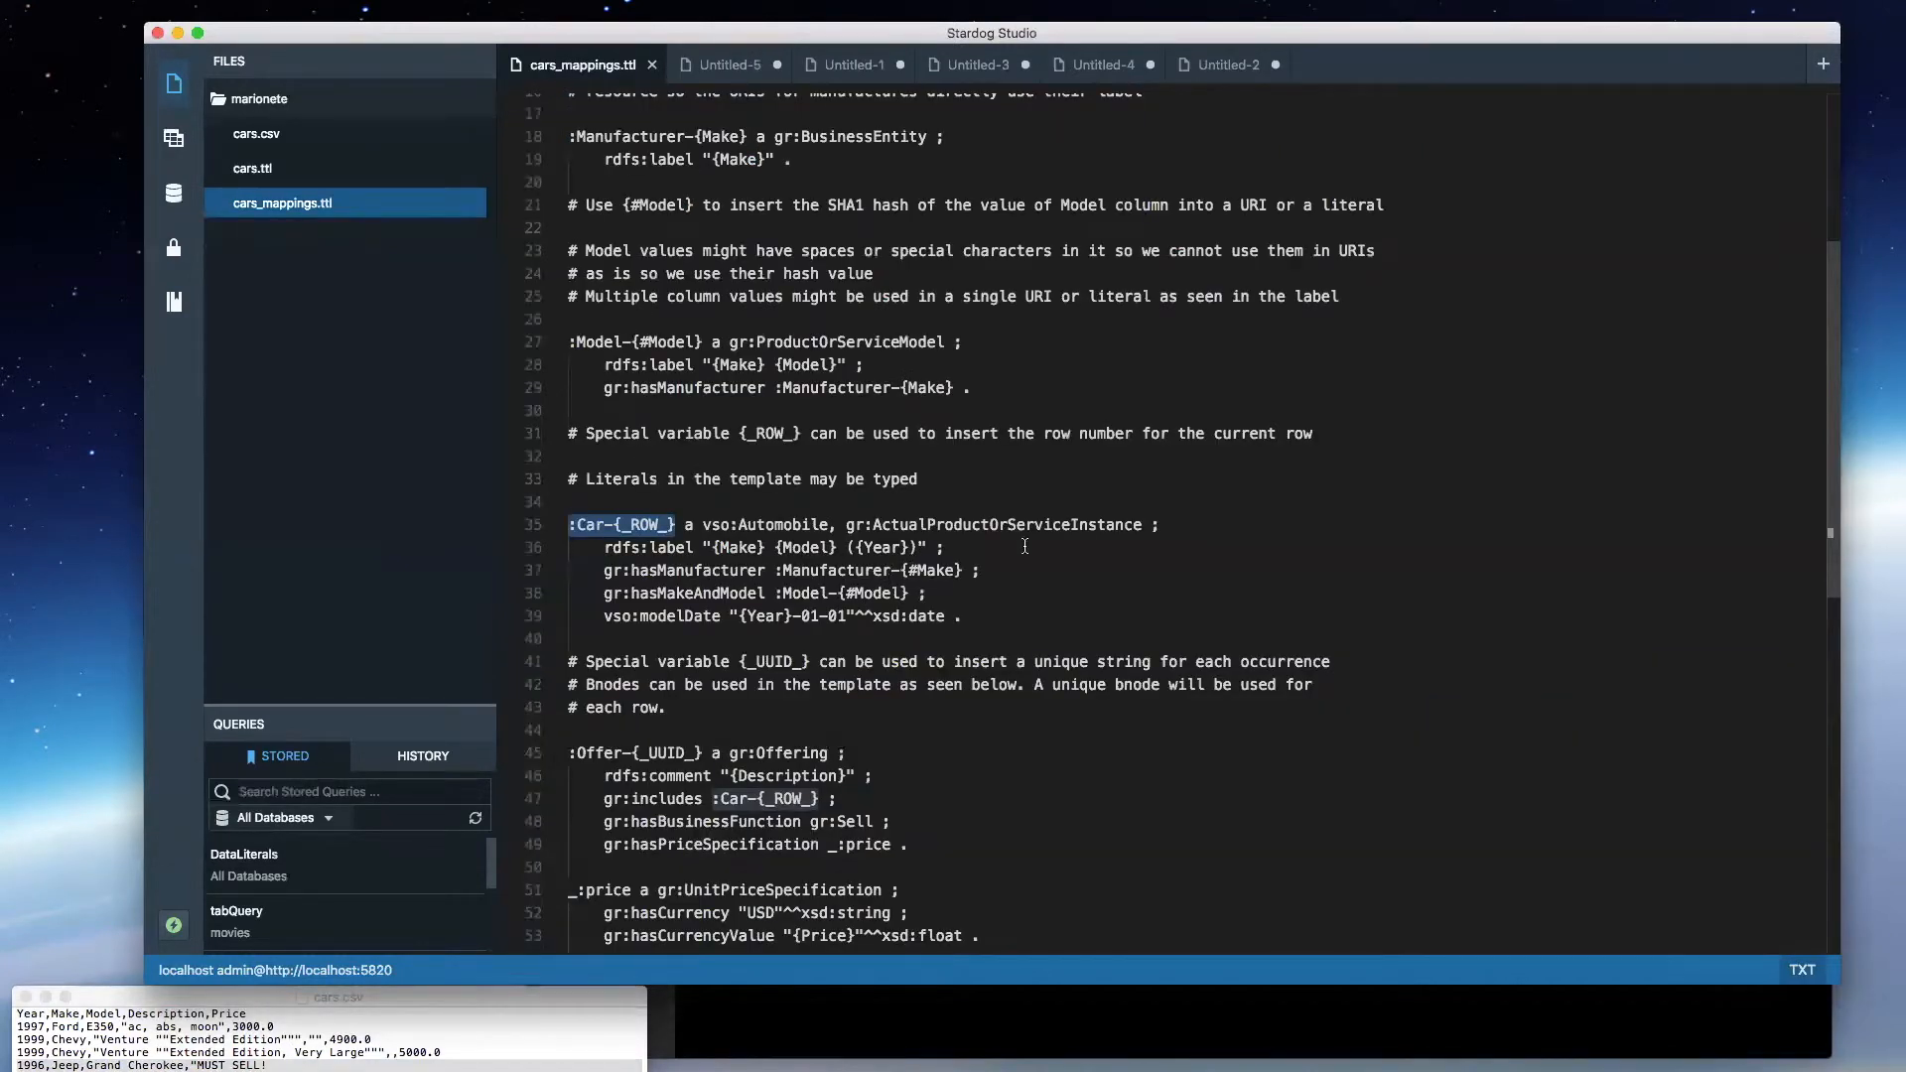
pyautogui.click(616, 344)
pyautogui.scroll(3, 732, 254)
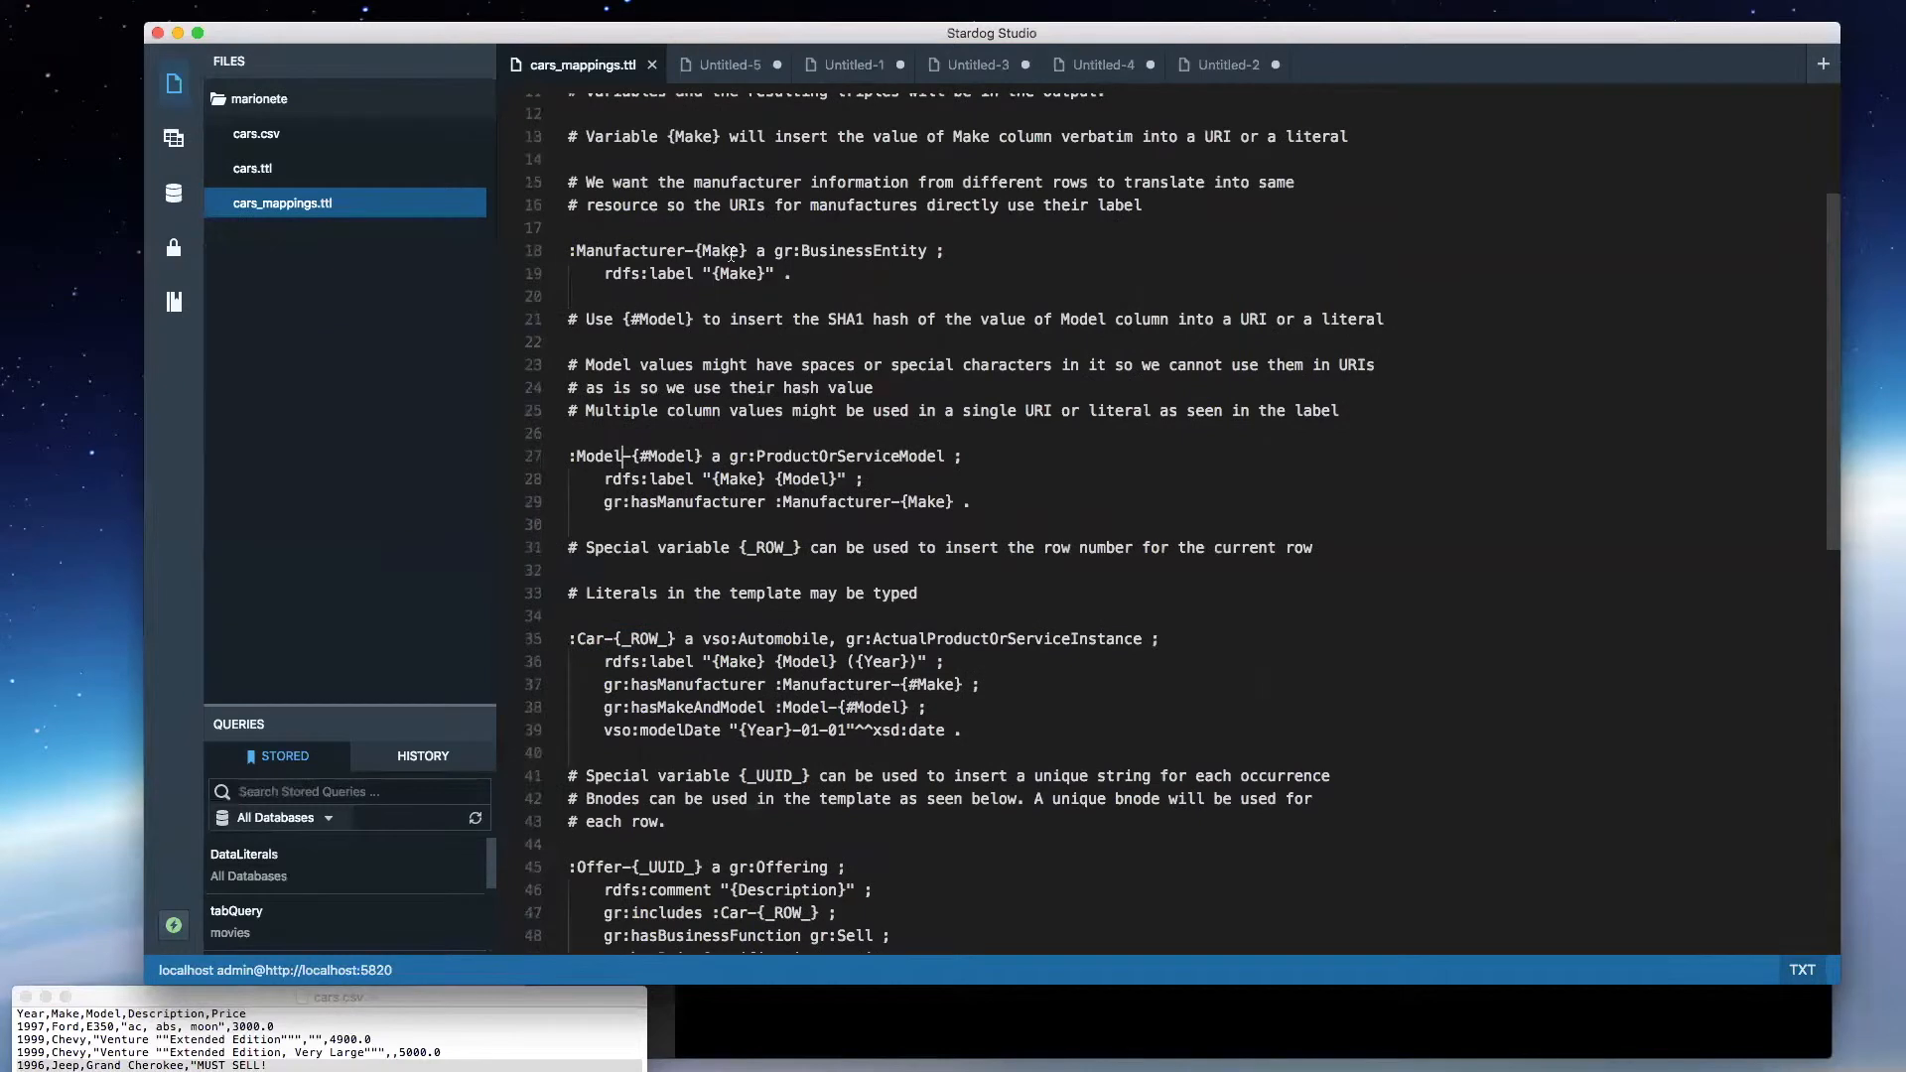
pyautogui.doubleClick(616, 248)
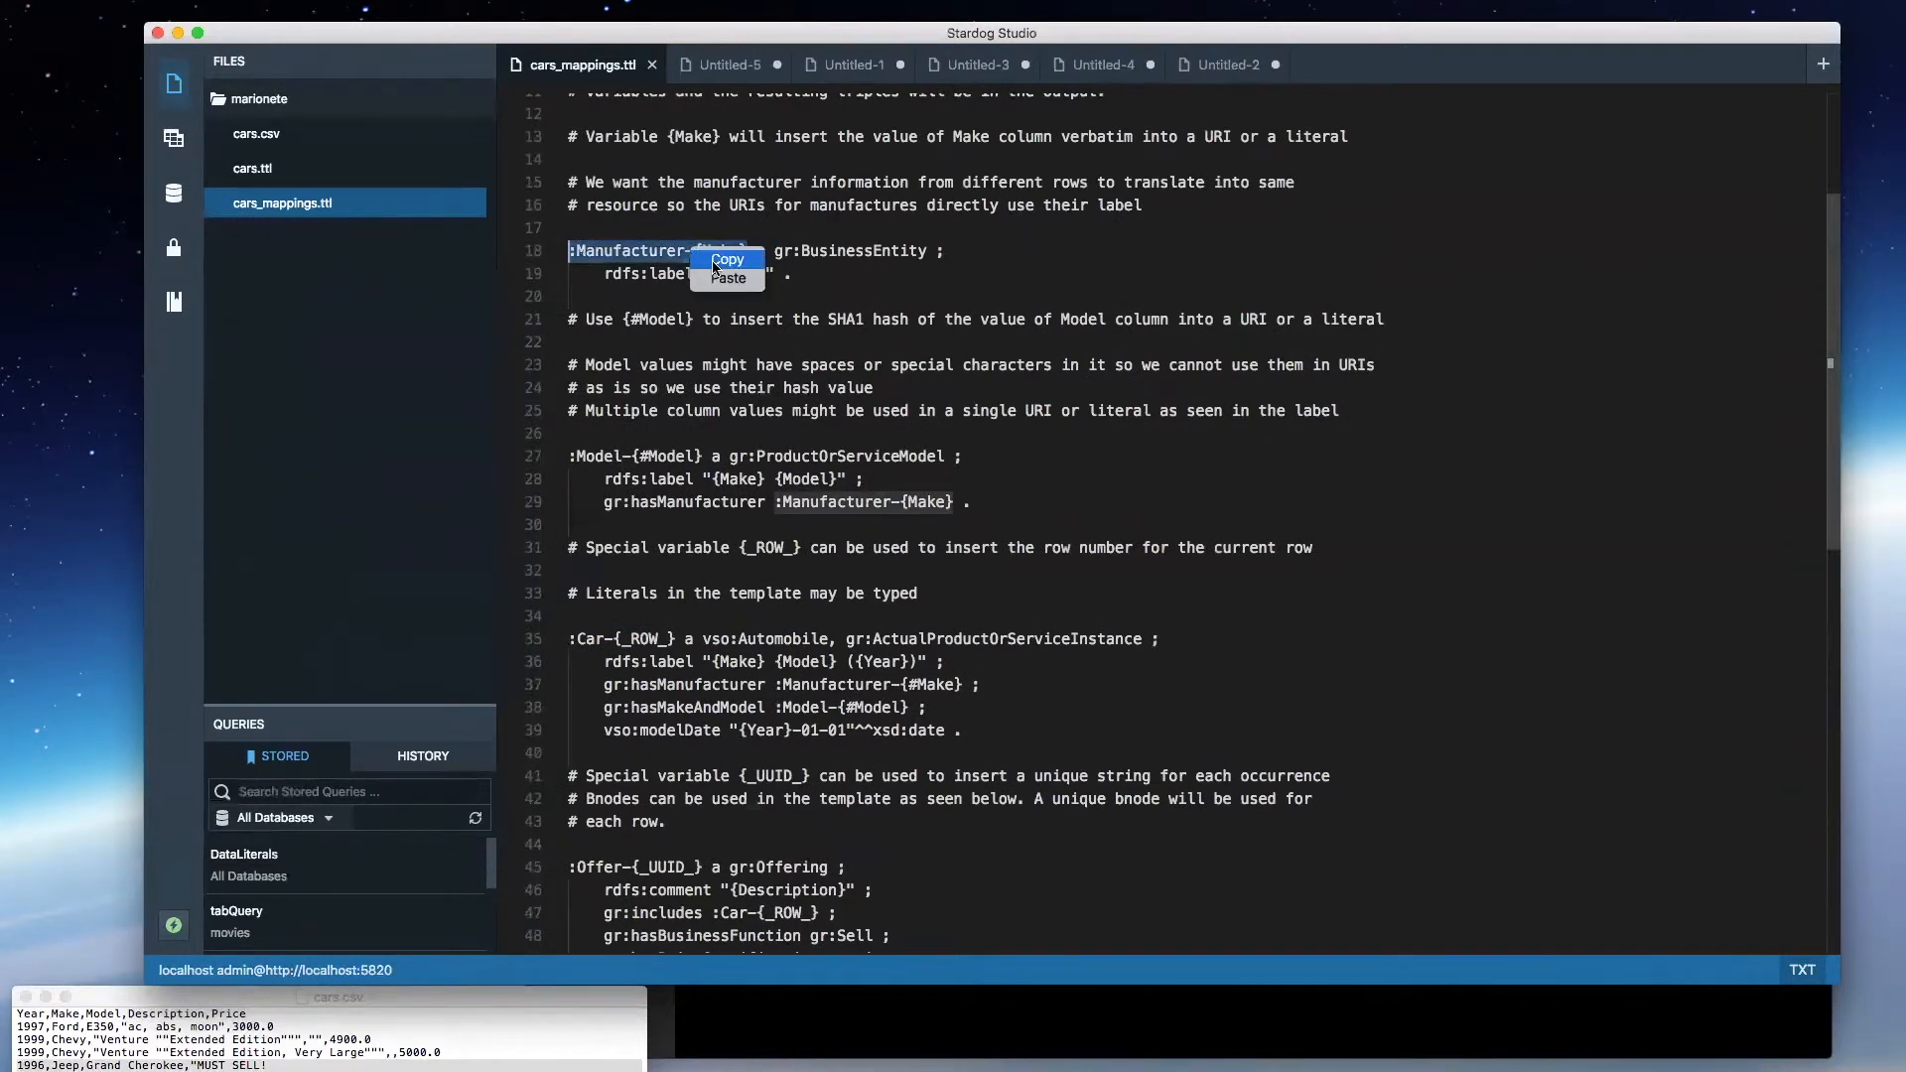
pyautogui.click(709, 66)
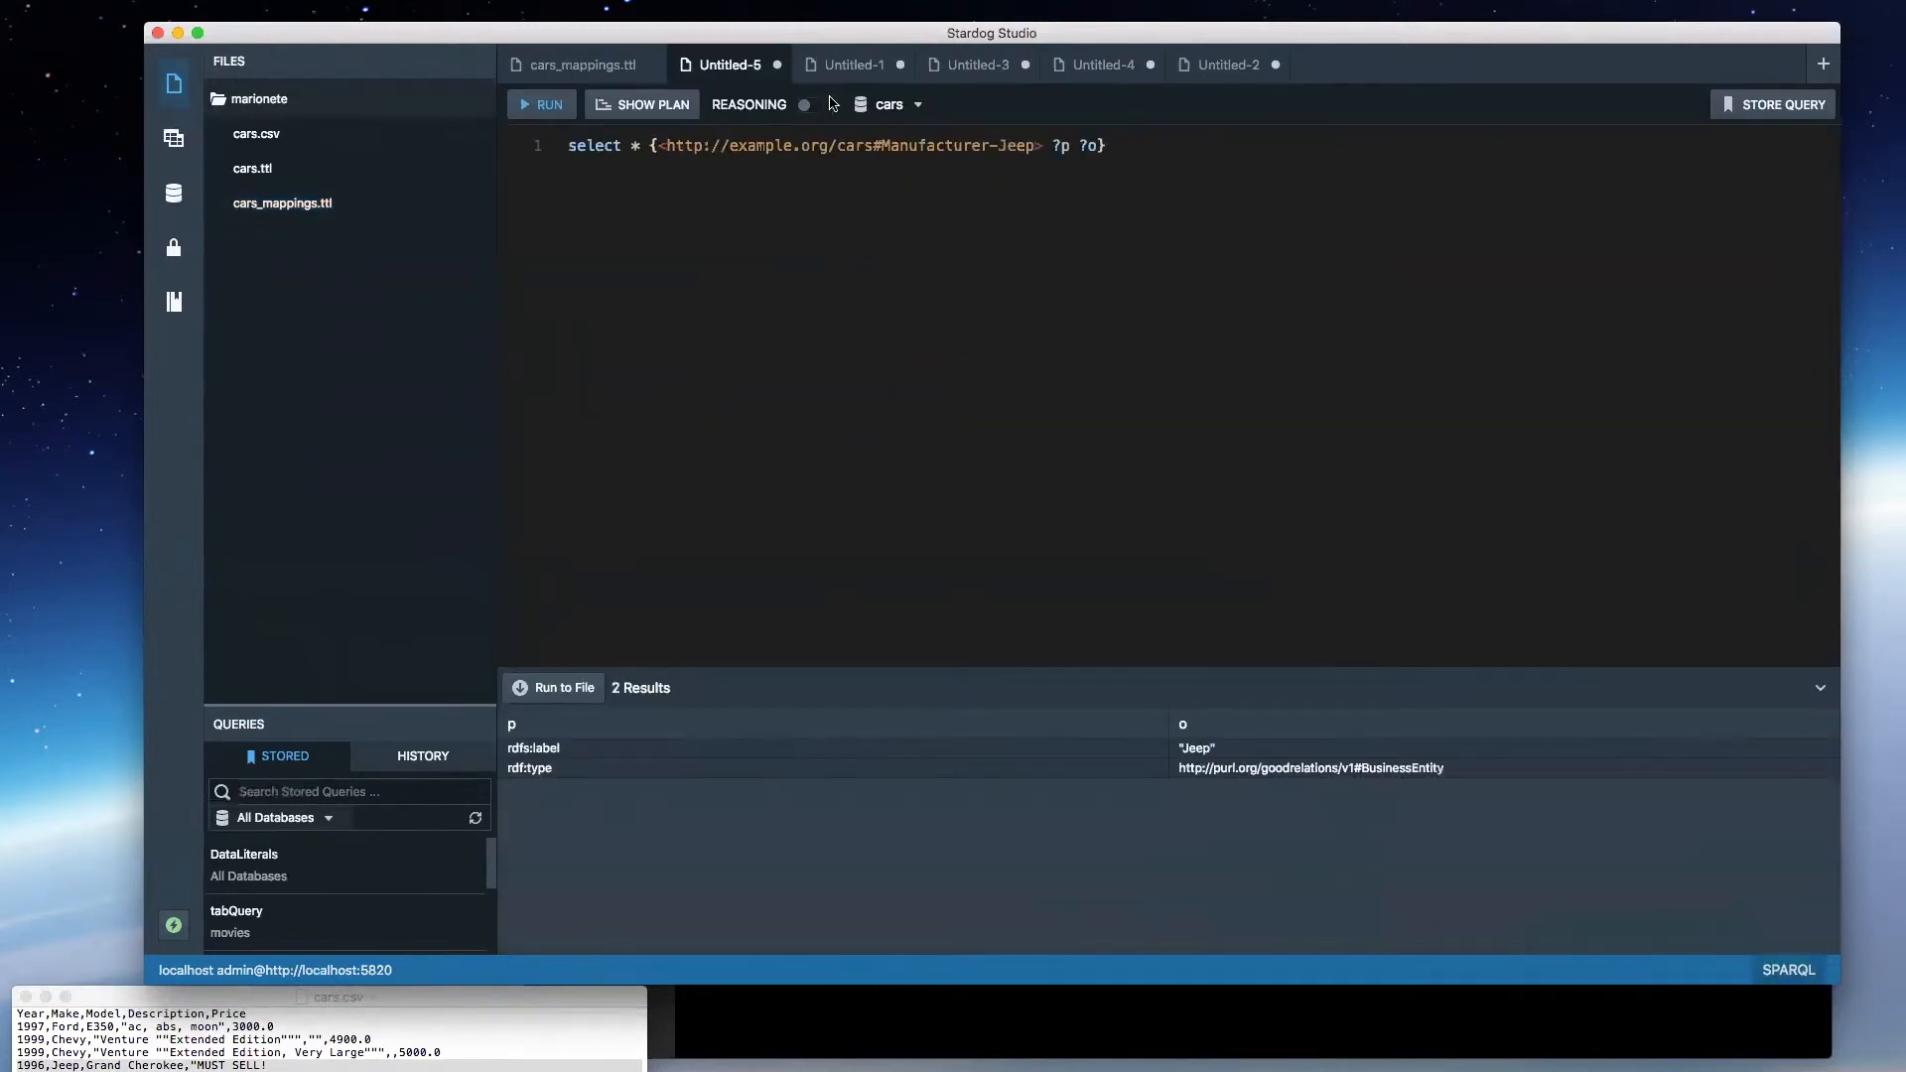
# - Compare the Jeep manufacturer's query results with the gr:BusinessEntity type and label lines of the Manufacturer template in cars_mappings.ttl
pyautogui.click(621, 66)
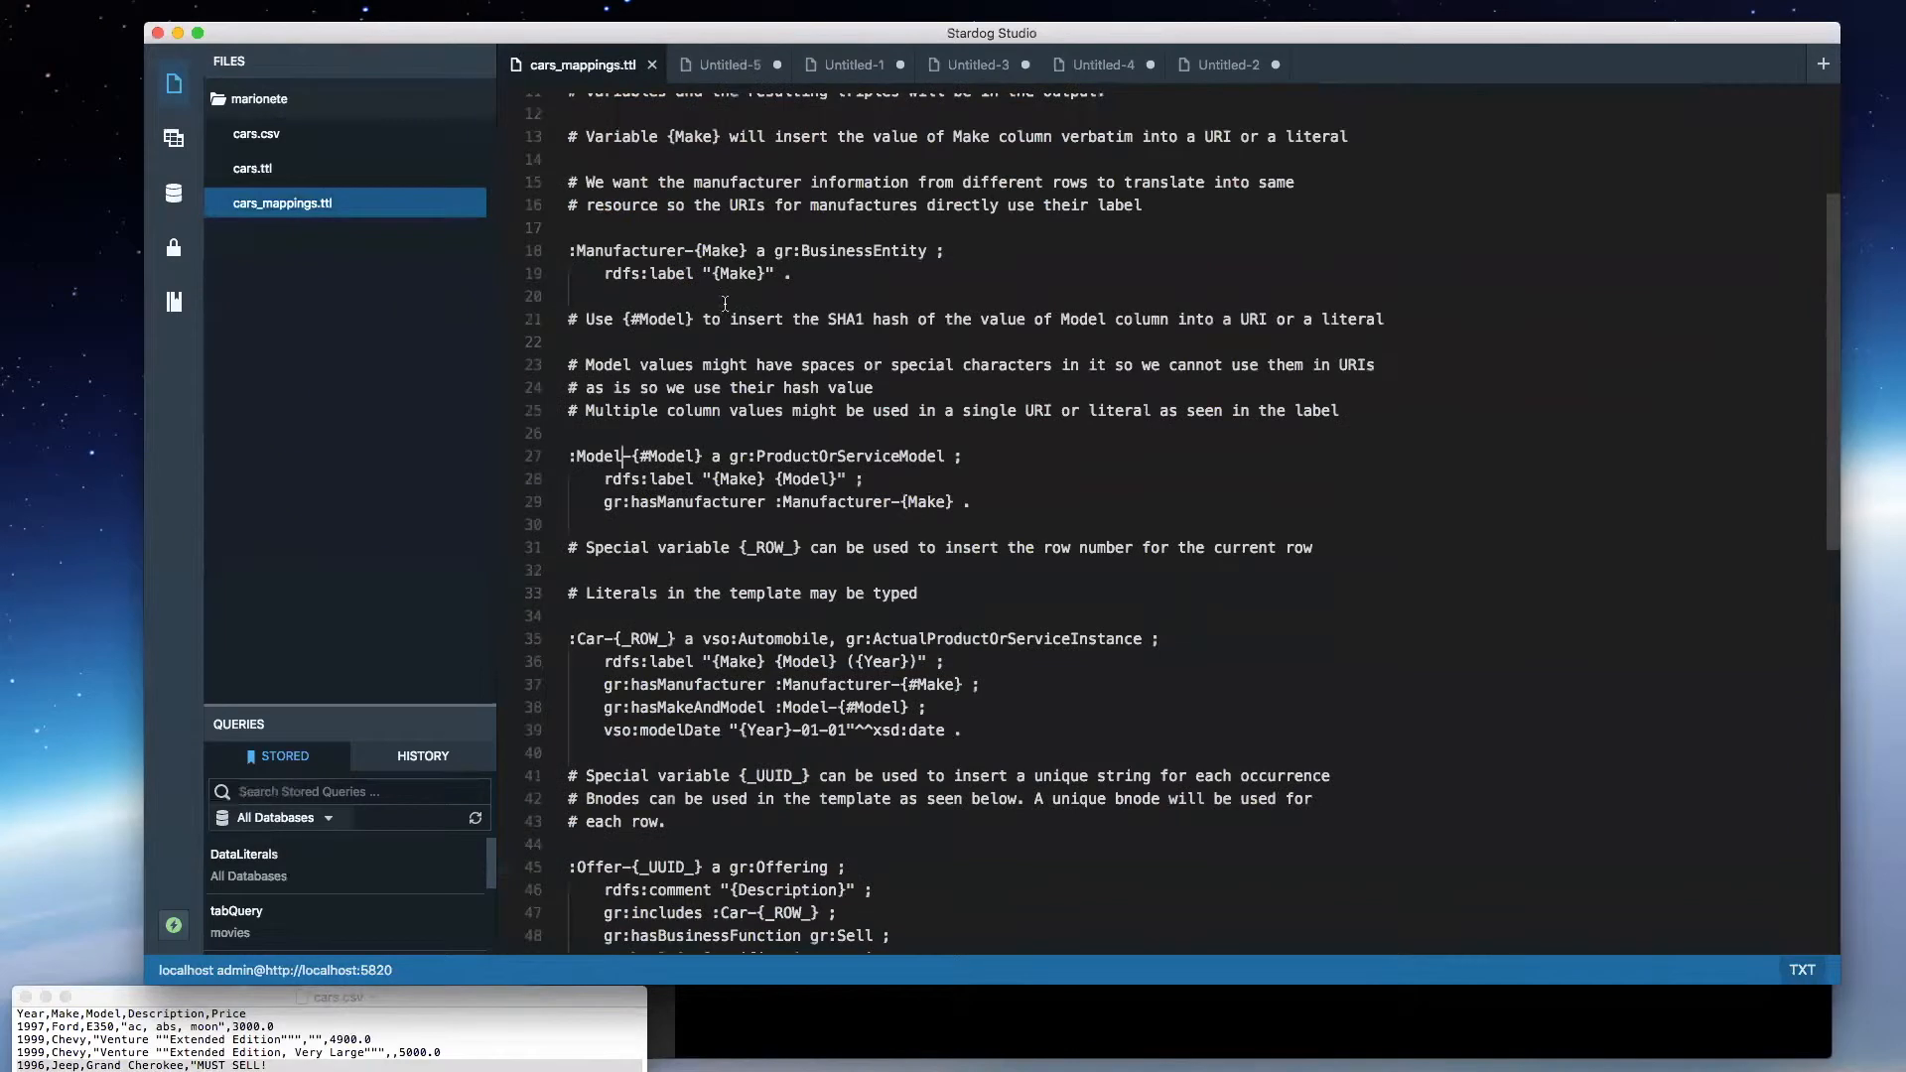
pyautogui.moveTo(945, 250); pyautogui.dragTo(765, 250)
pyautogui.click(715, 64)
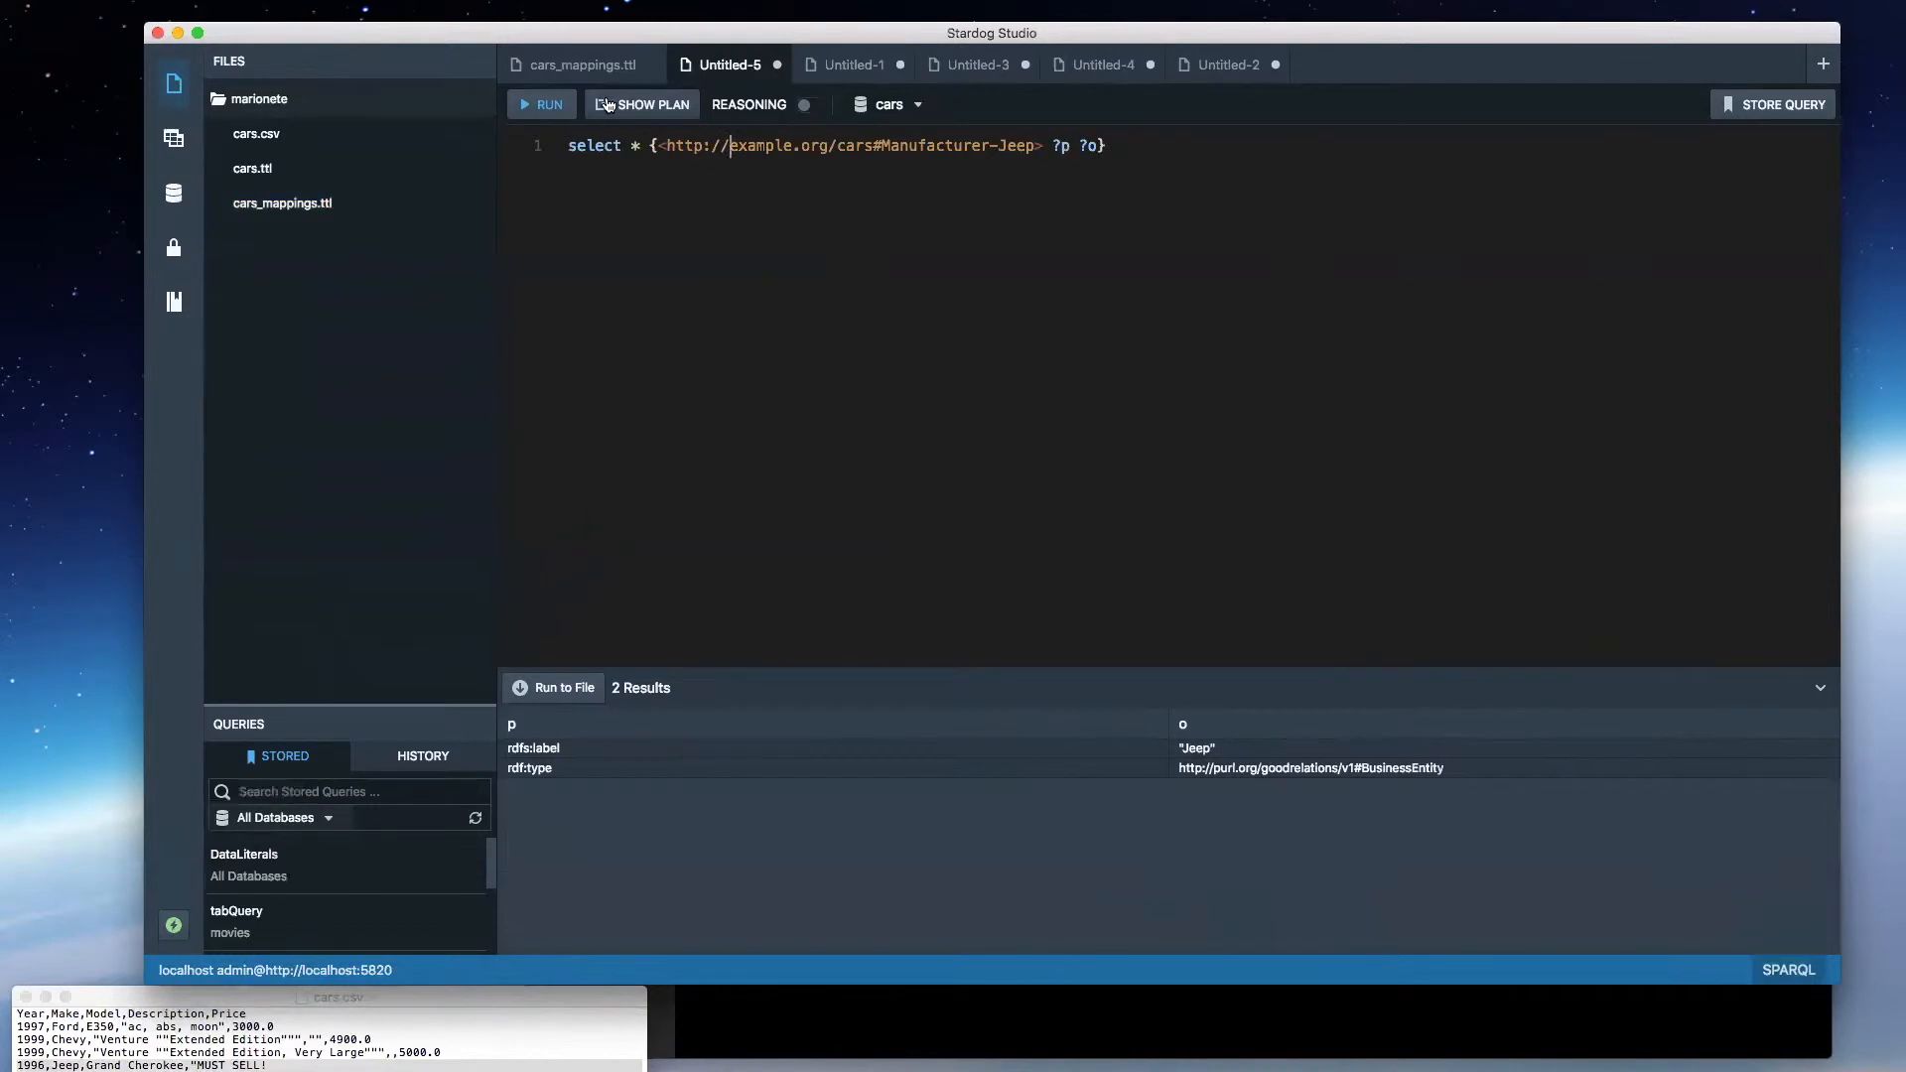
pyautogui.click(605, 70)
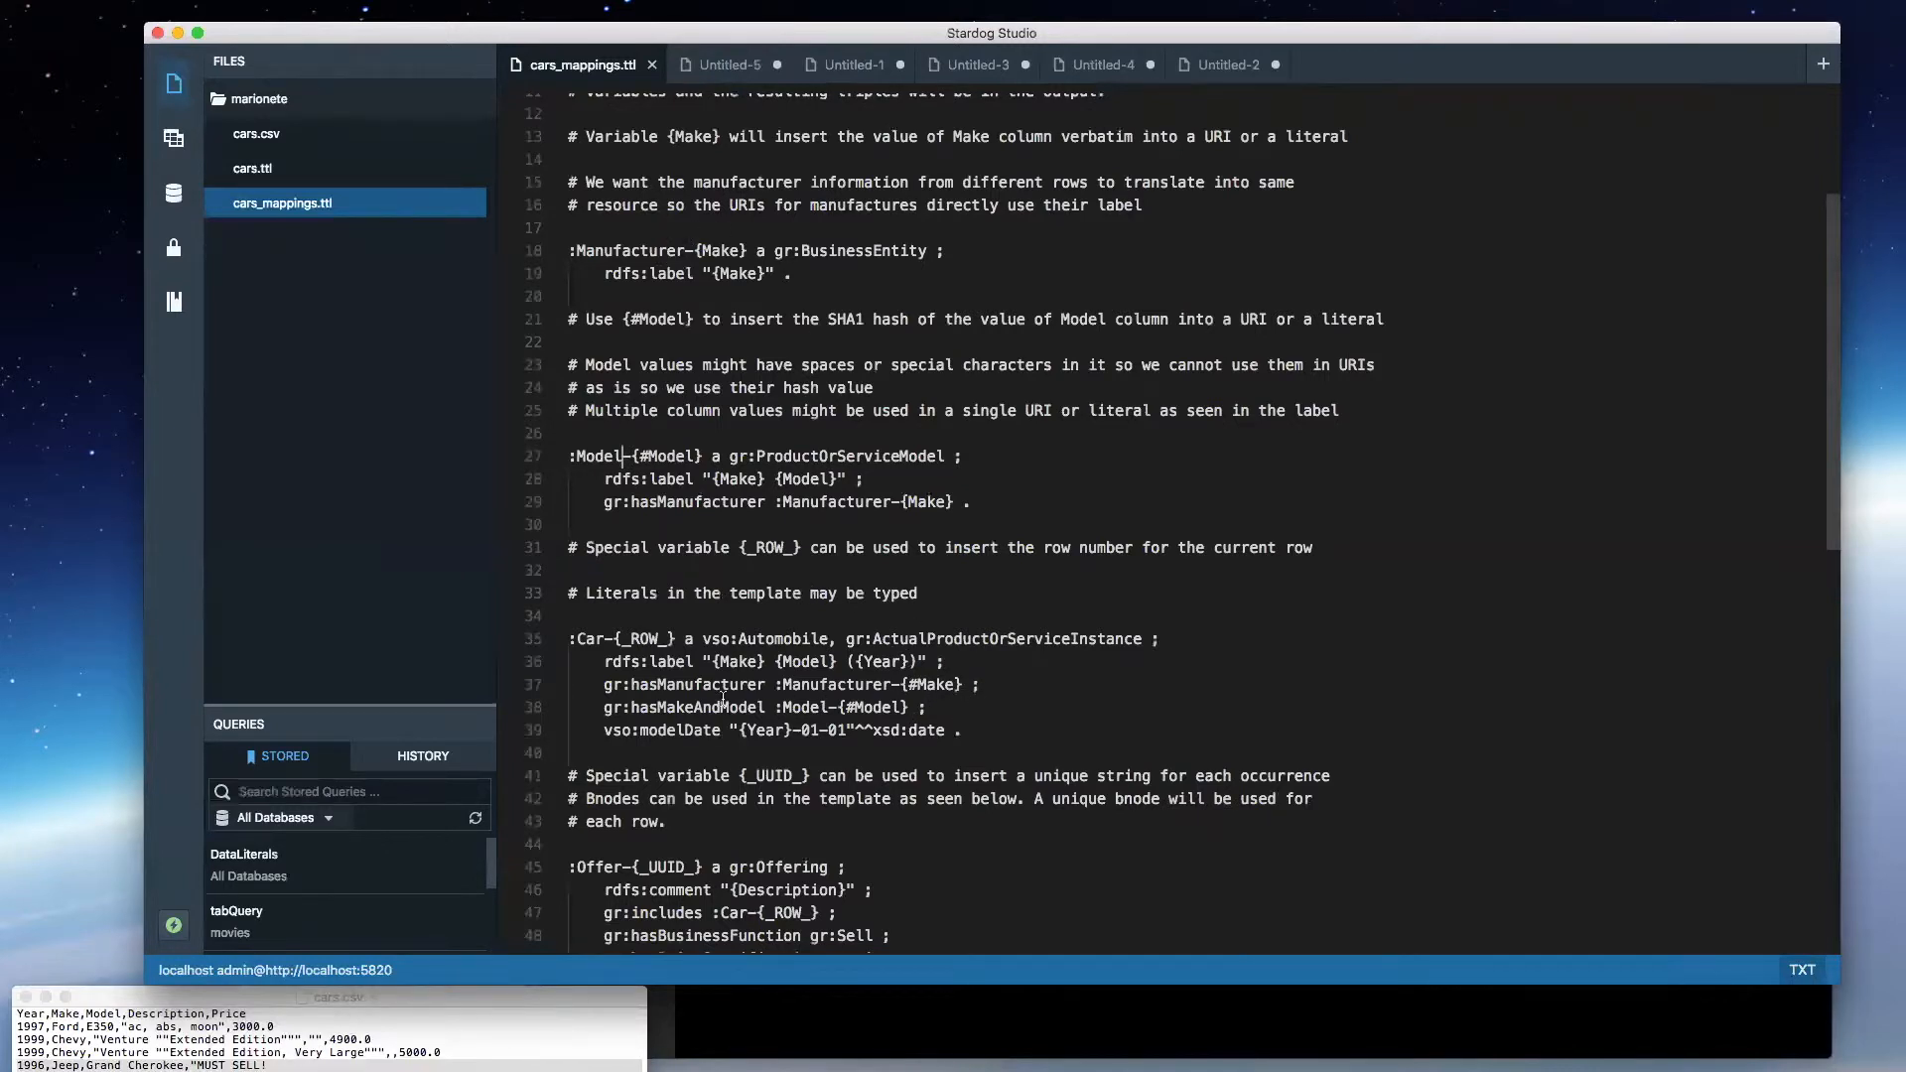
# - Highlight the gr:hasManufacturer property in the Car template of cars_mappings.ttl, then return to the Jeep manufacturer query
pyautogui.moveTo(1003, 683); pyautogui.dragTo(603, 685)
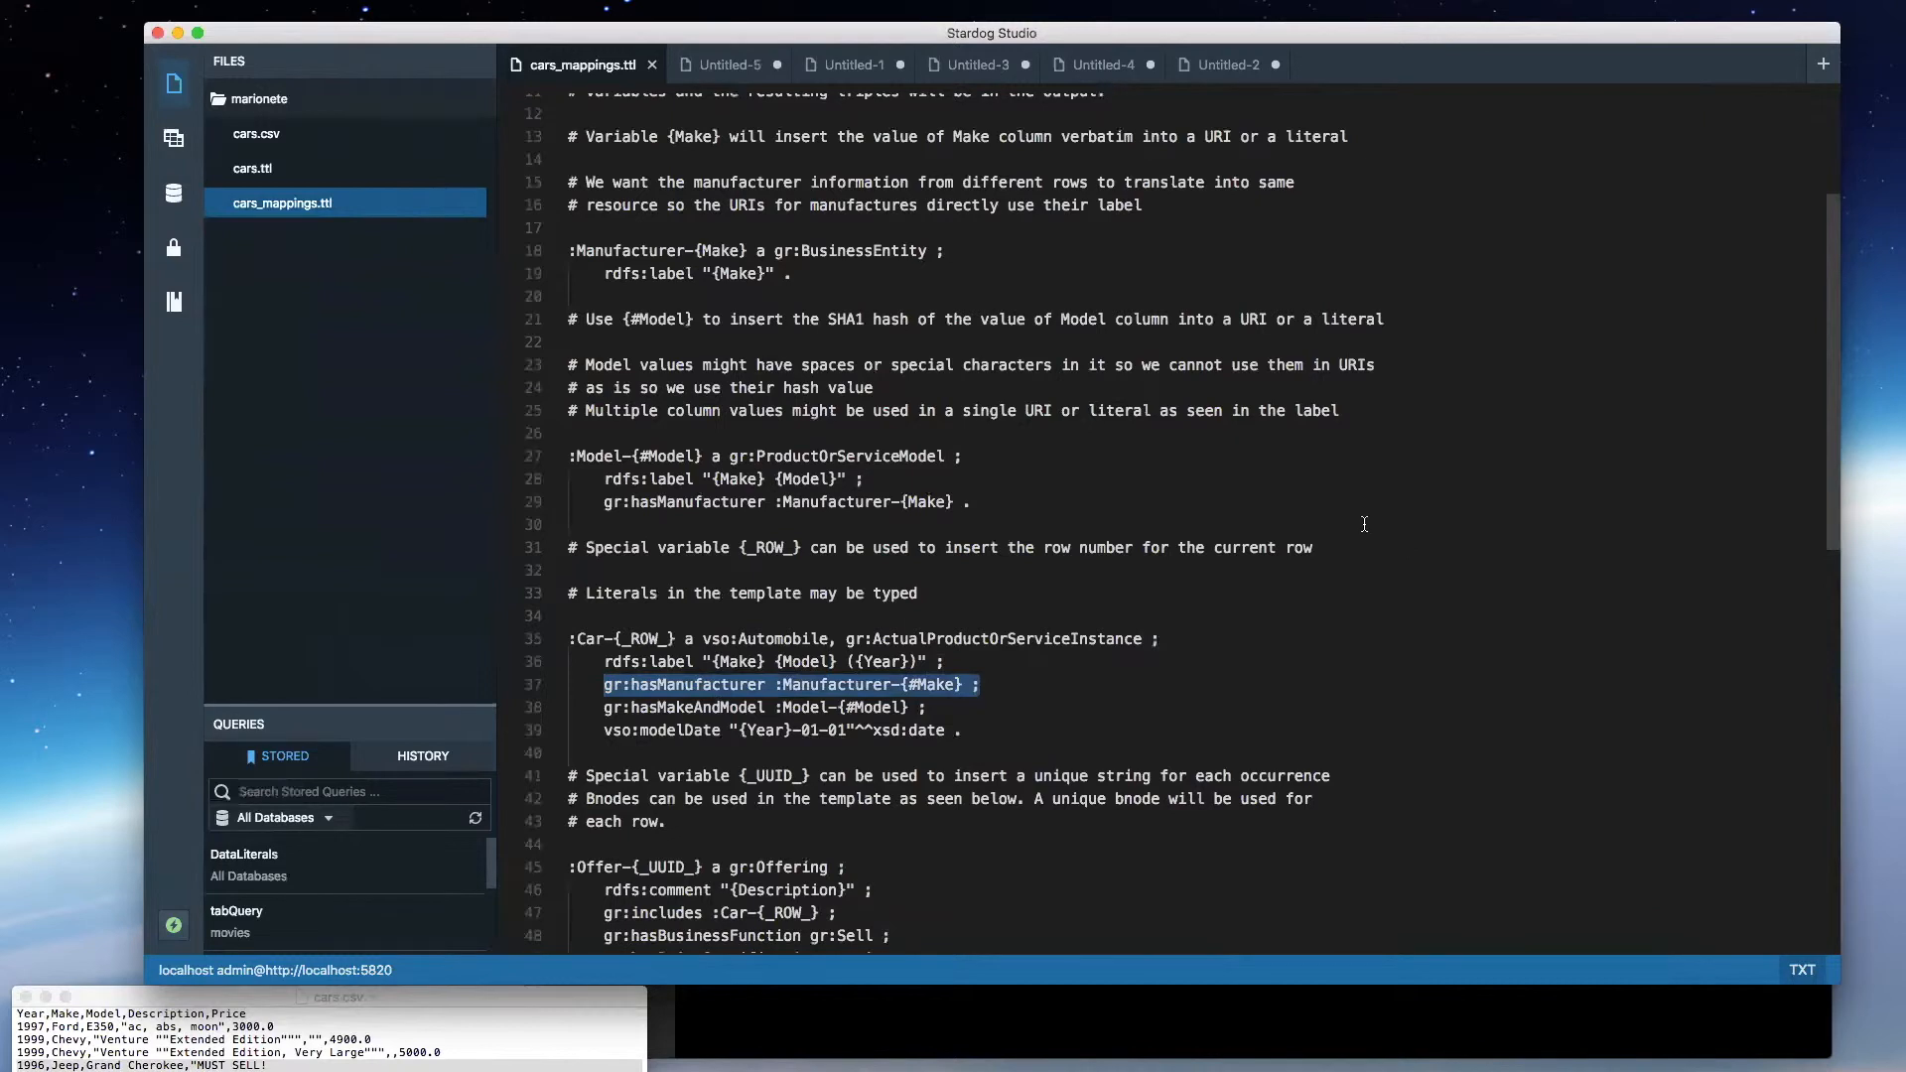
pyautogui.click(1136, 573)
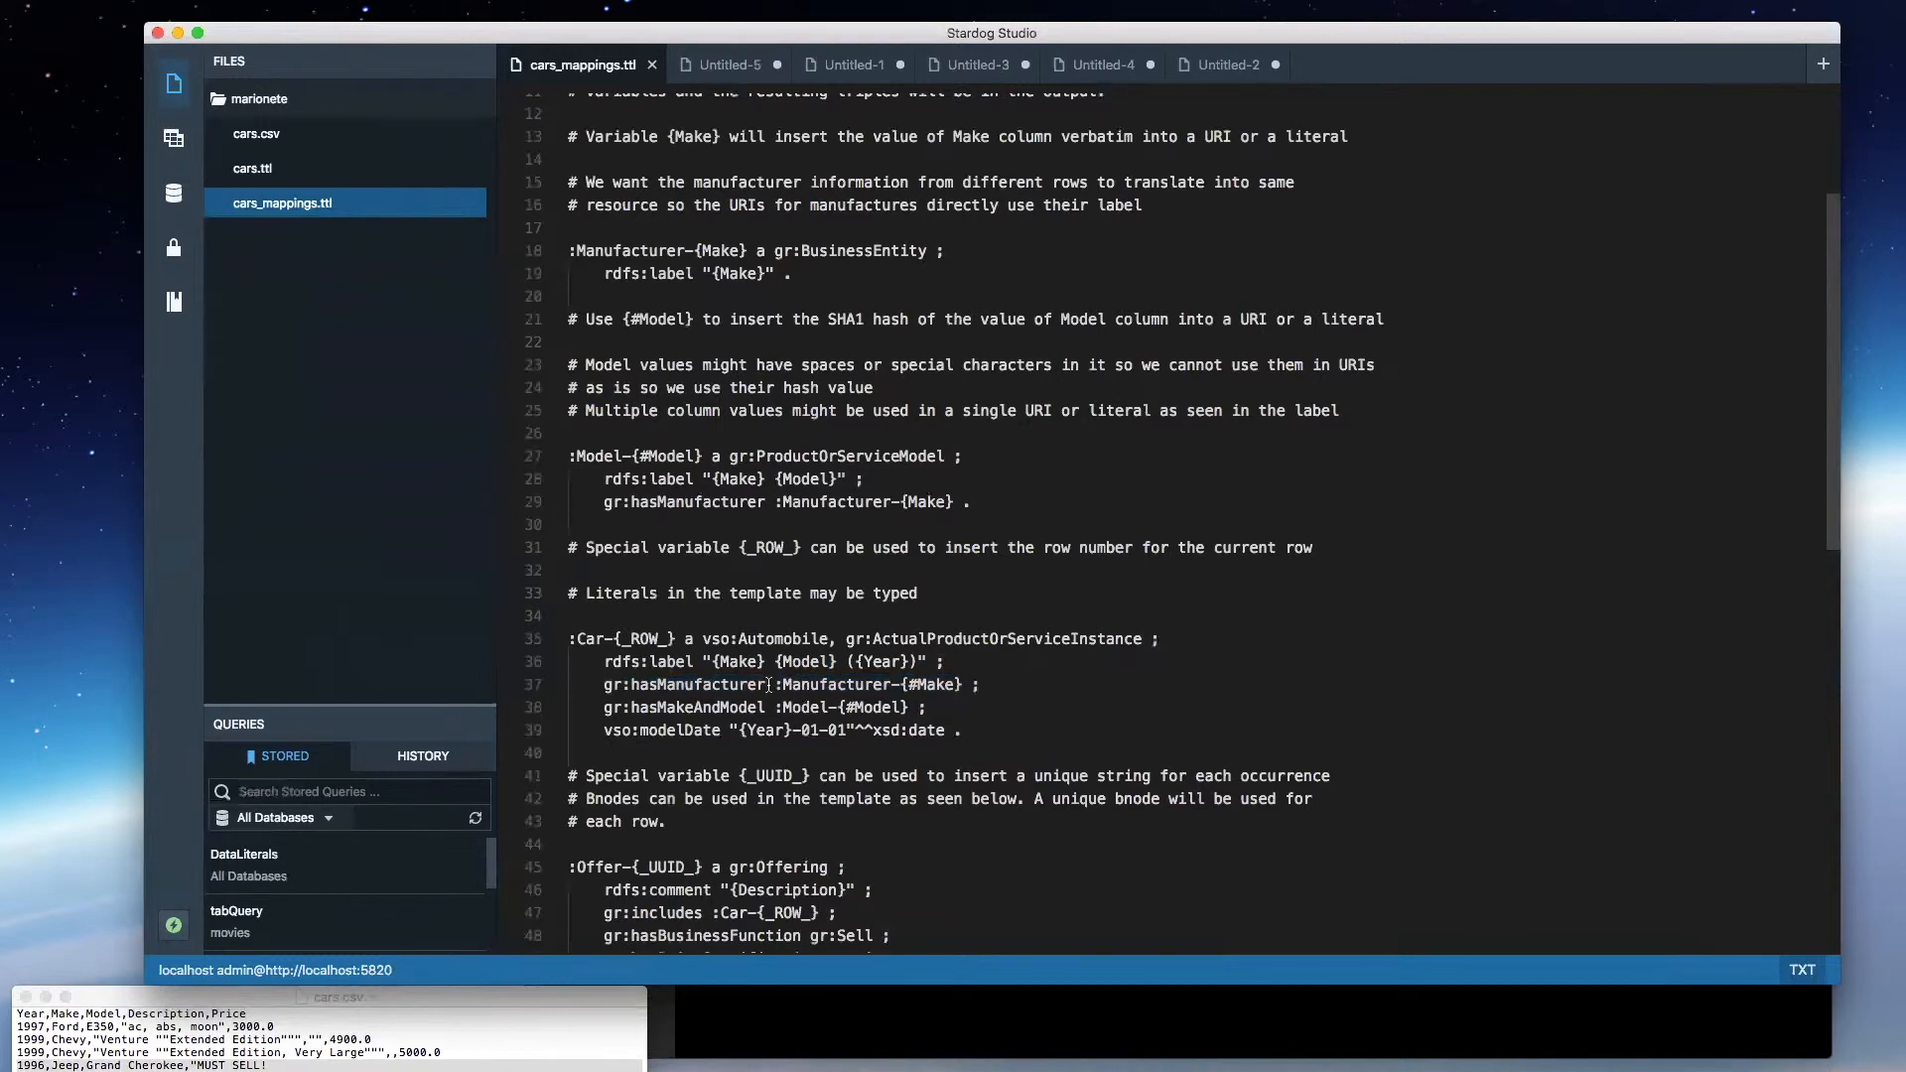
pyautogui.moveTo(768, 685); pyautogui.dragTo(604, 685)
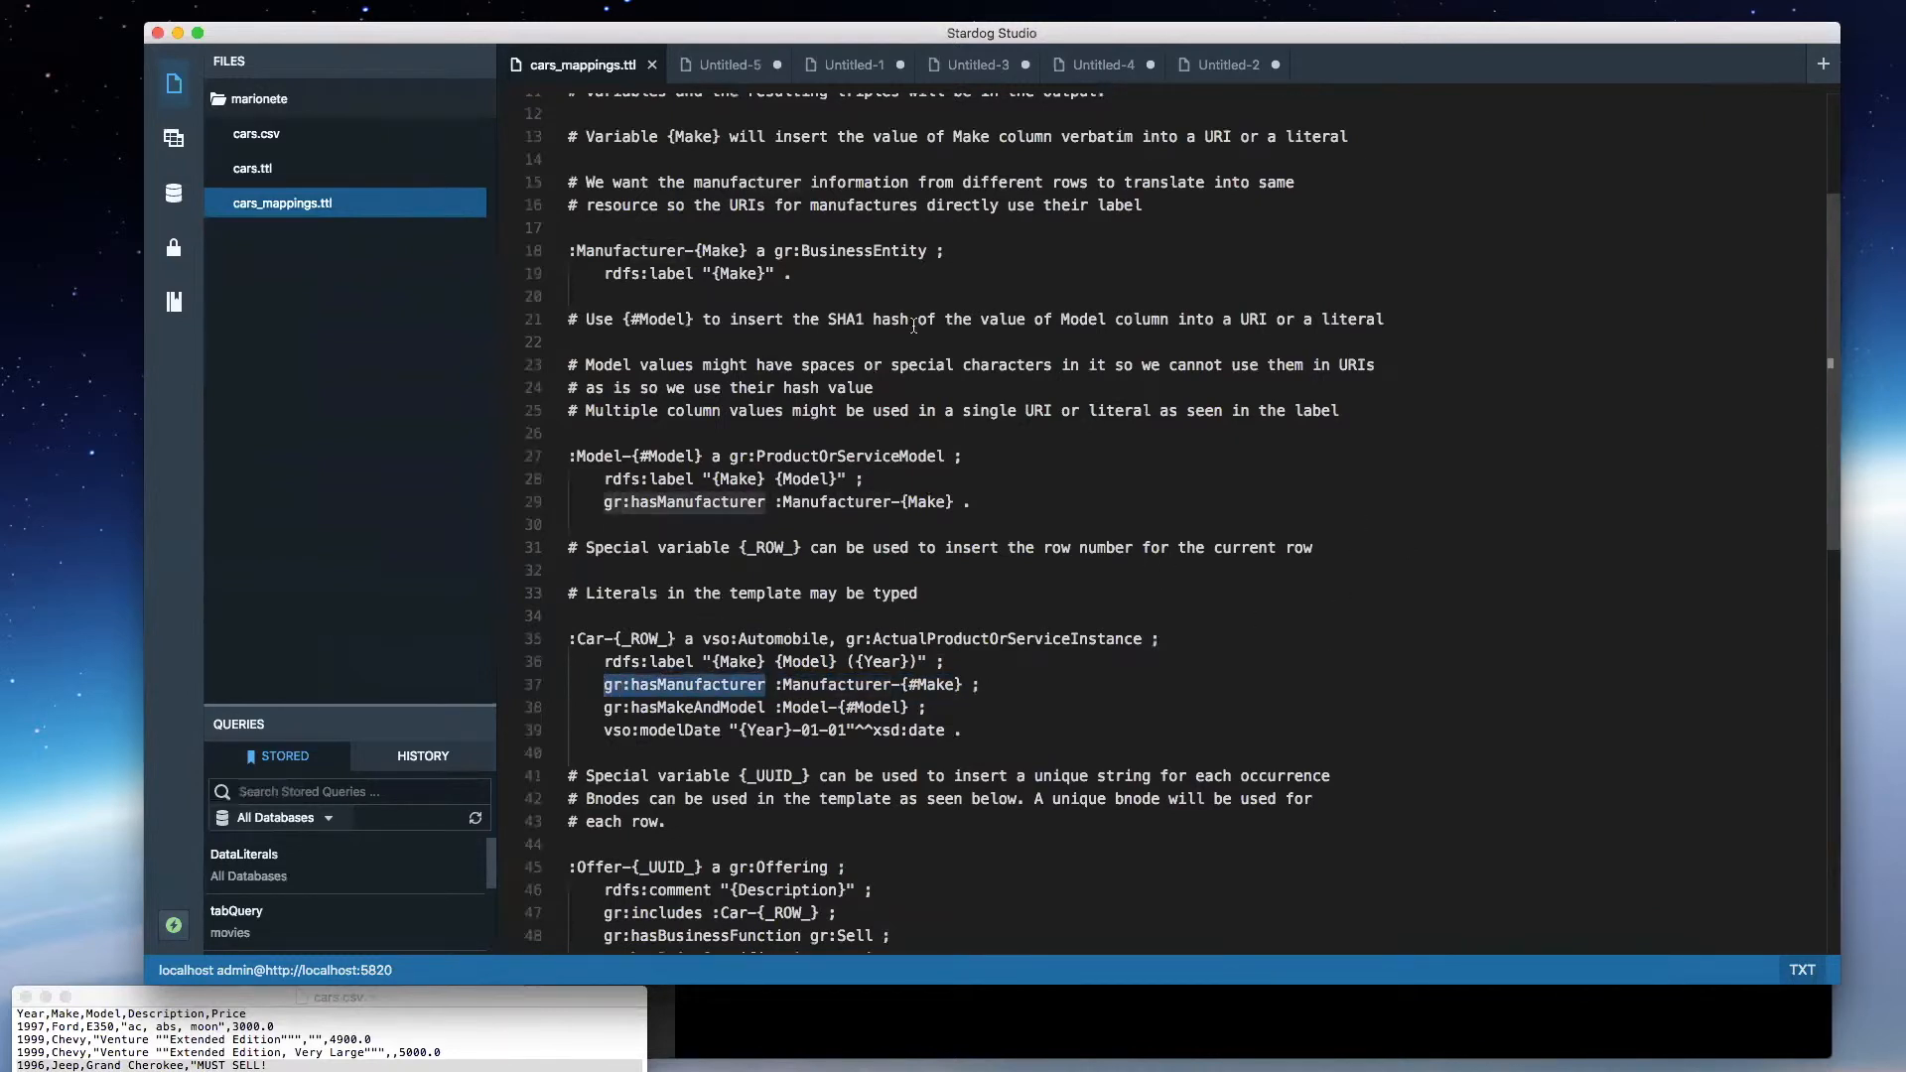
pyautogui.click(726, 69)
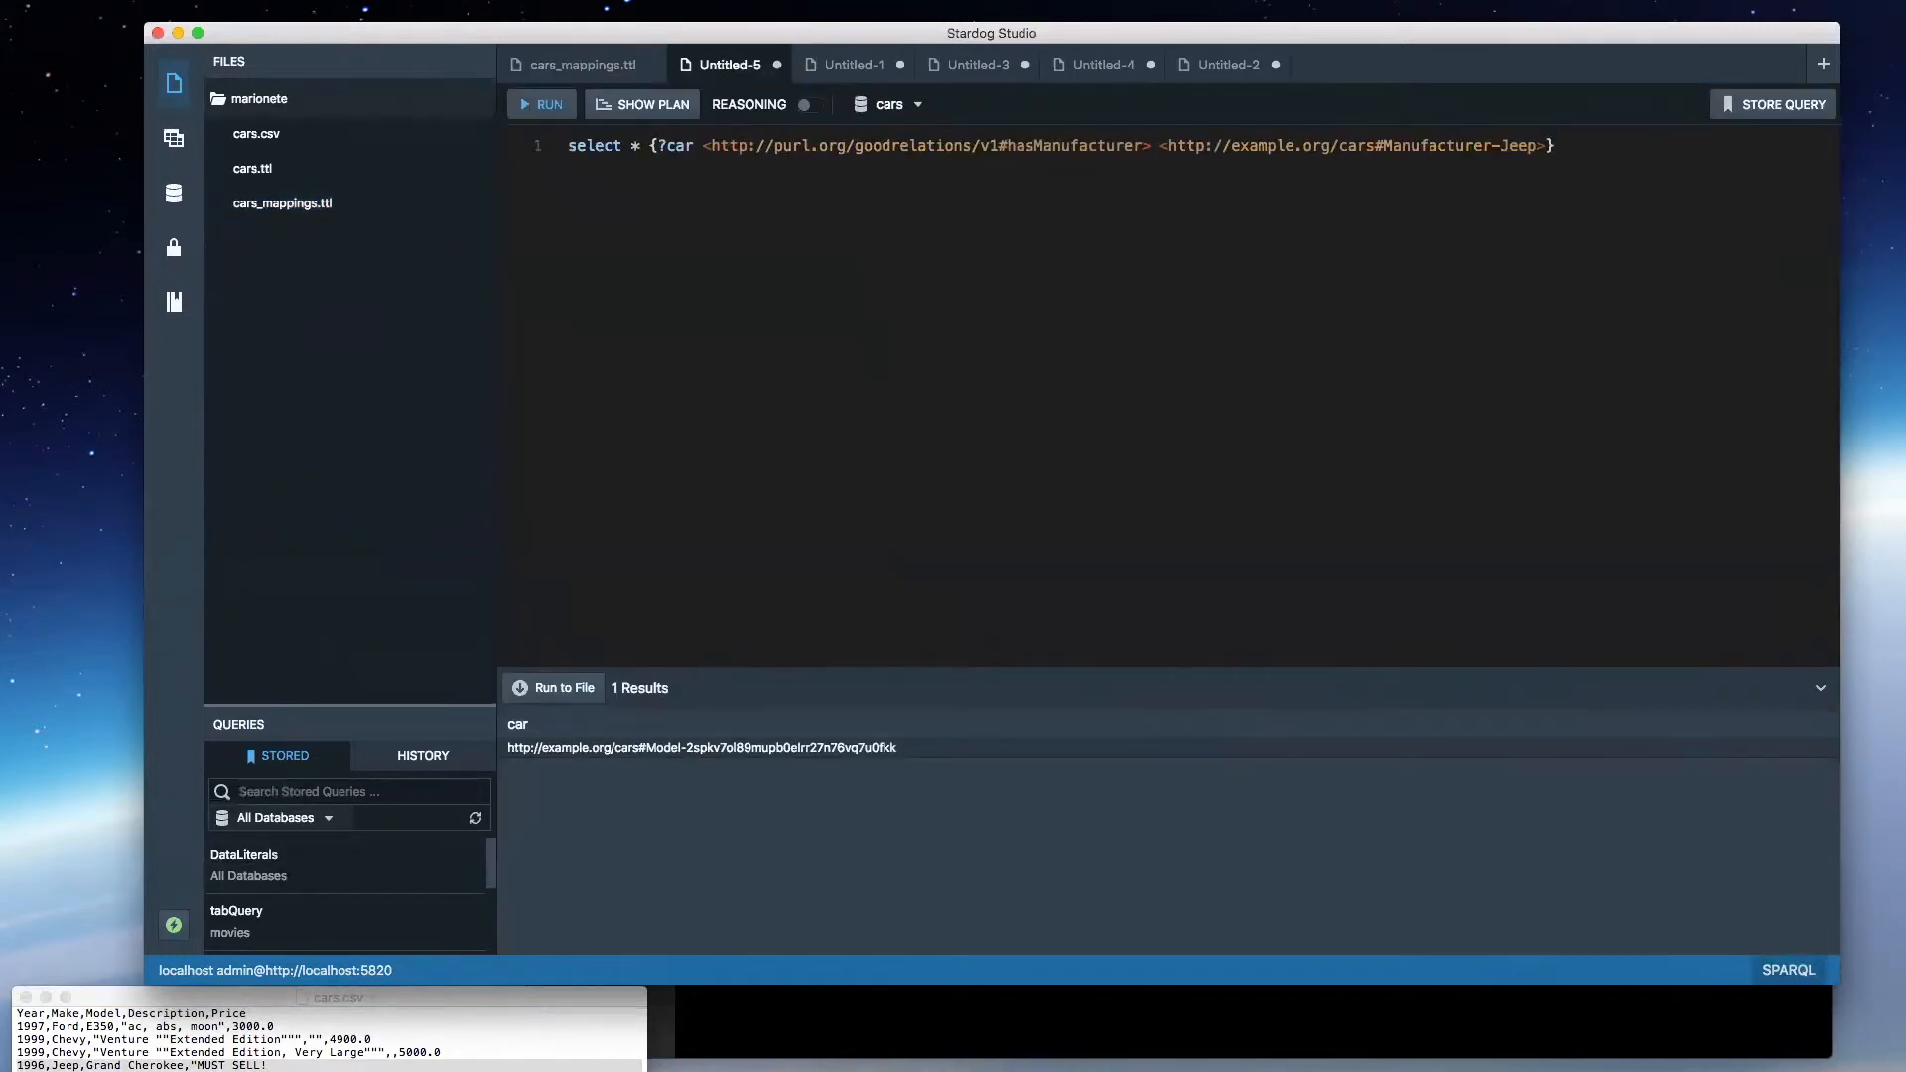
# - Copy the model URI from the result row and add a second query, "select * {<model URI> ?p ?o}", below the existing one
pyautogui.click(643, 754)
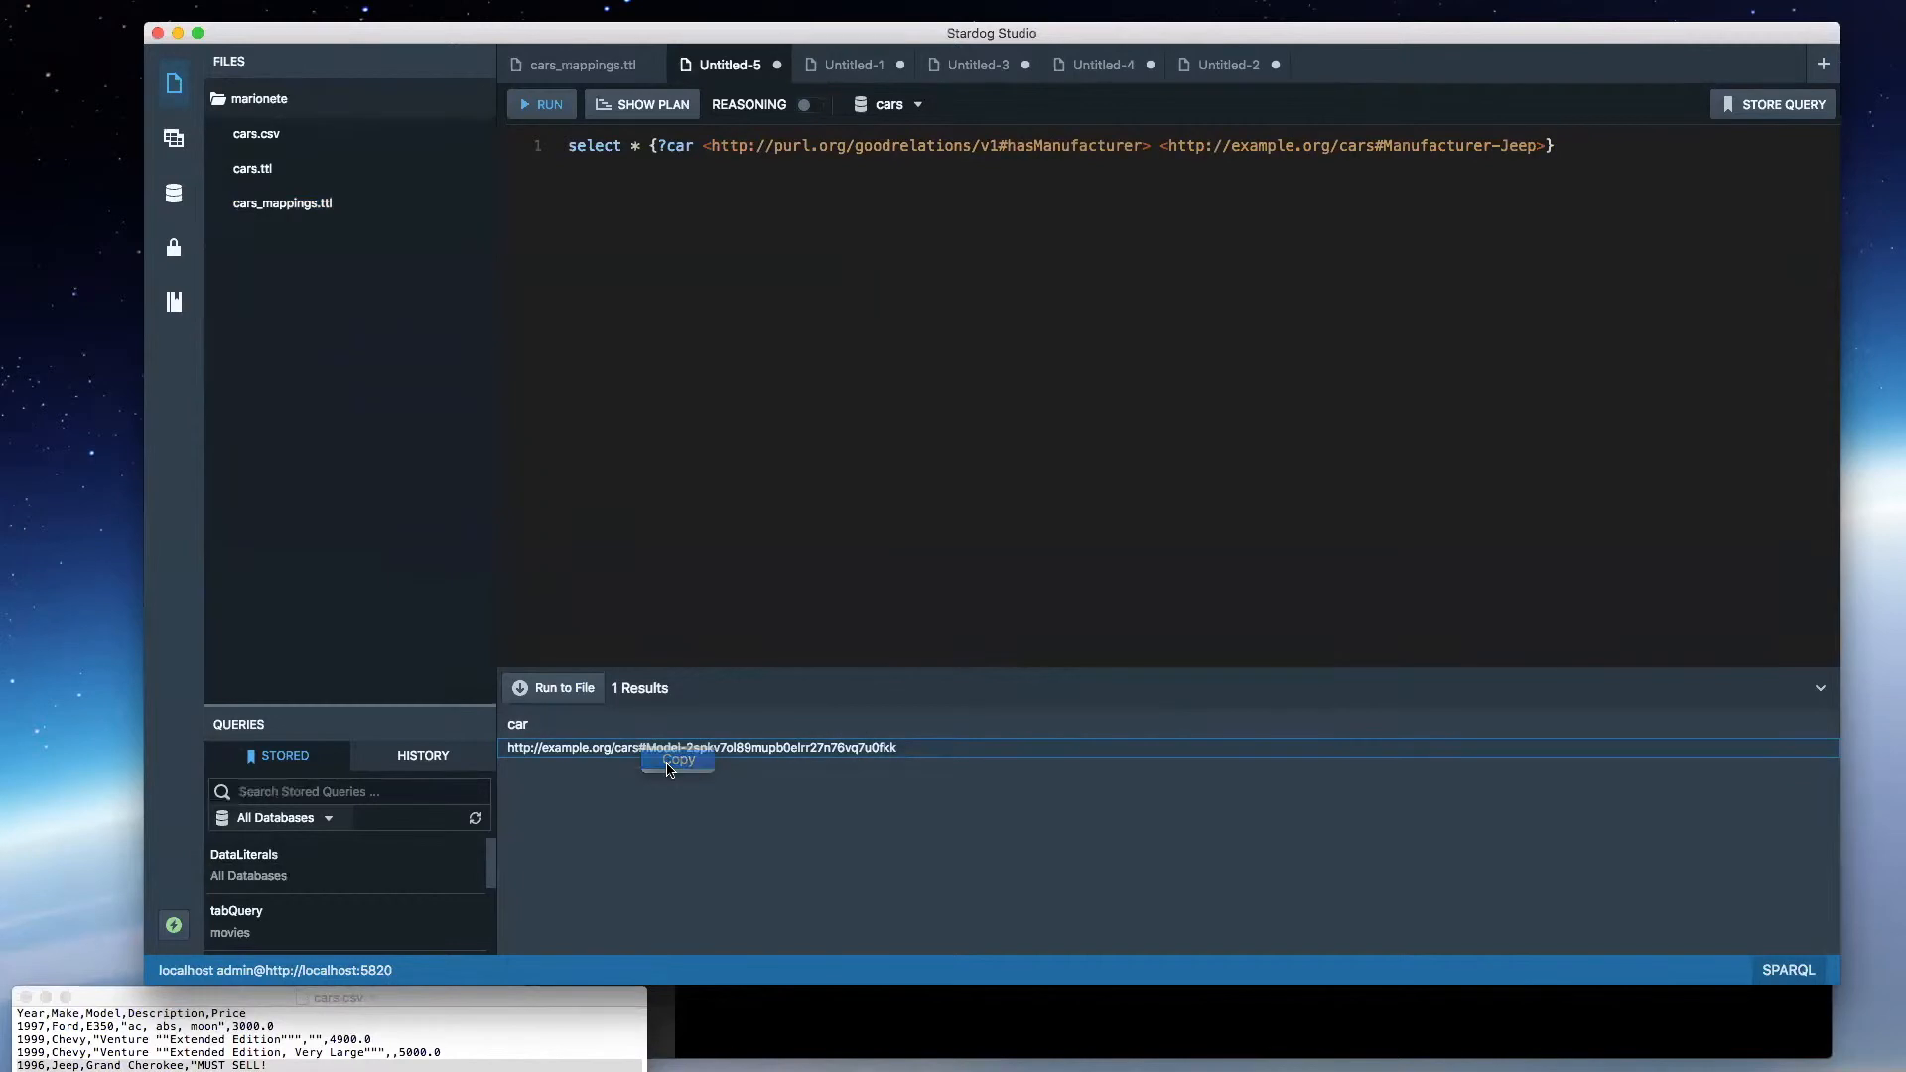
pyautogui.click(1600, 150)
pyautogui.press('Return')
pyautogui.press('Return')
pyautogui.write('select * {')
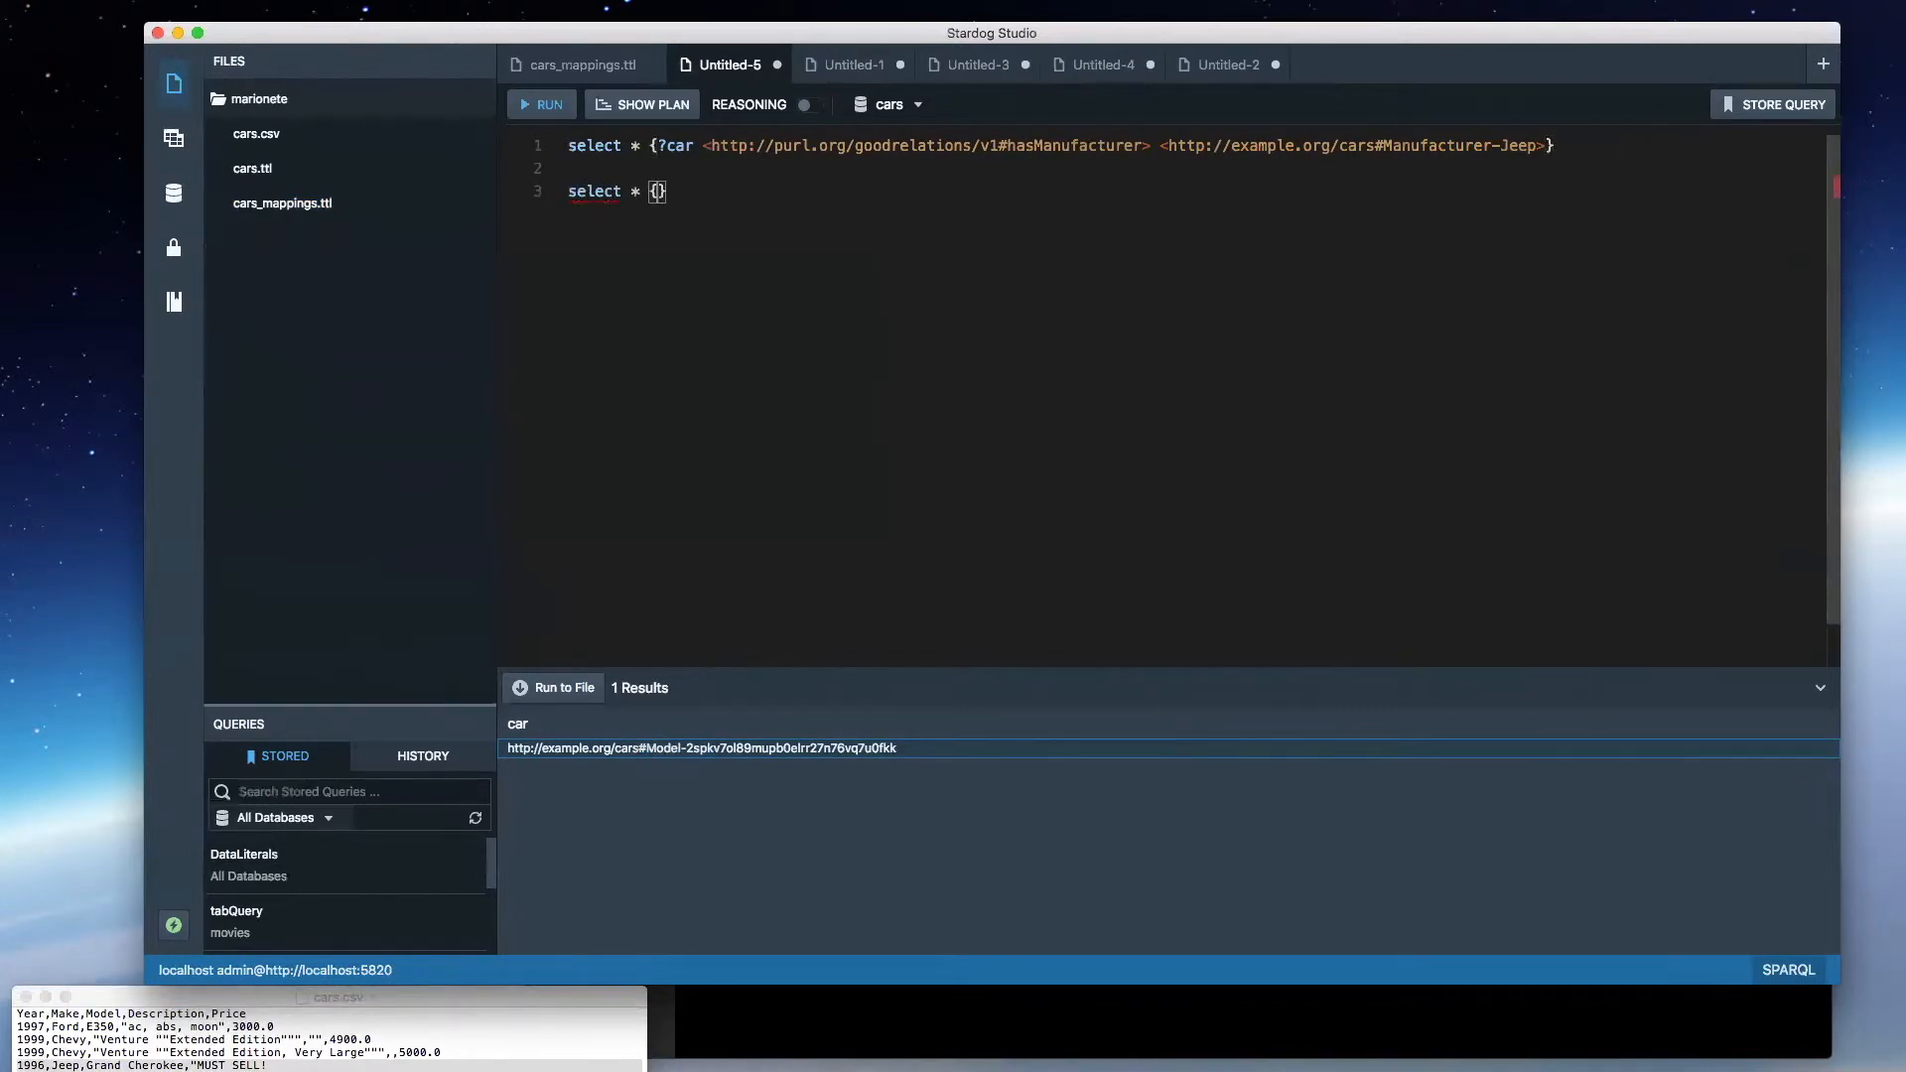
pyautogui.write('http://example.org/cars#Model-2spkv7ol89mupb0elrr27n76vq7u0fkk')
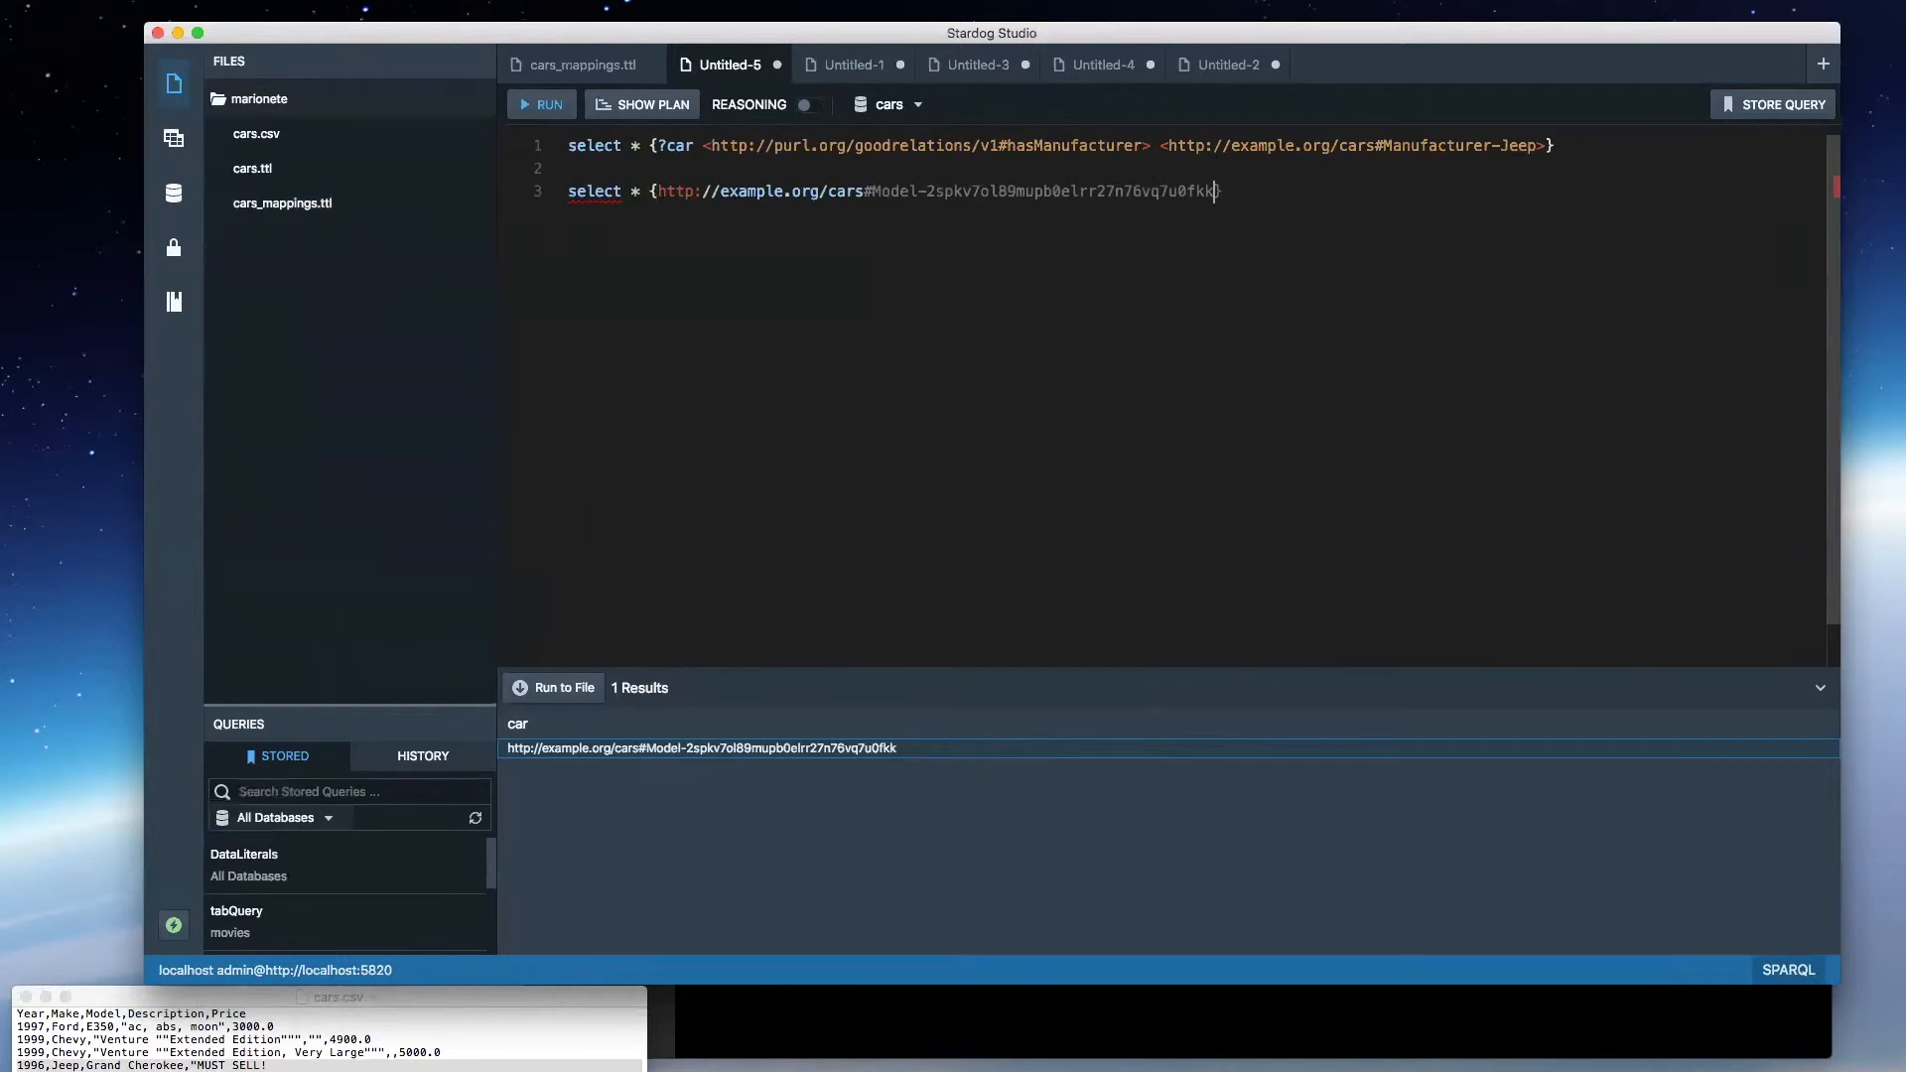
pyautogui.press('super+z')
pyautogui.write('<')
pyautogui.write('http://example.org/cars#Model-2spkv7ol89mupb0elrr27n76vq7u0fkk')
pyautogui.press('super+space')
pyautogui.write('g')
pyautogui.press('BackSpace')
pyautogui.press('Escape')
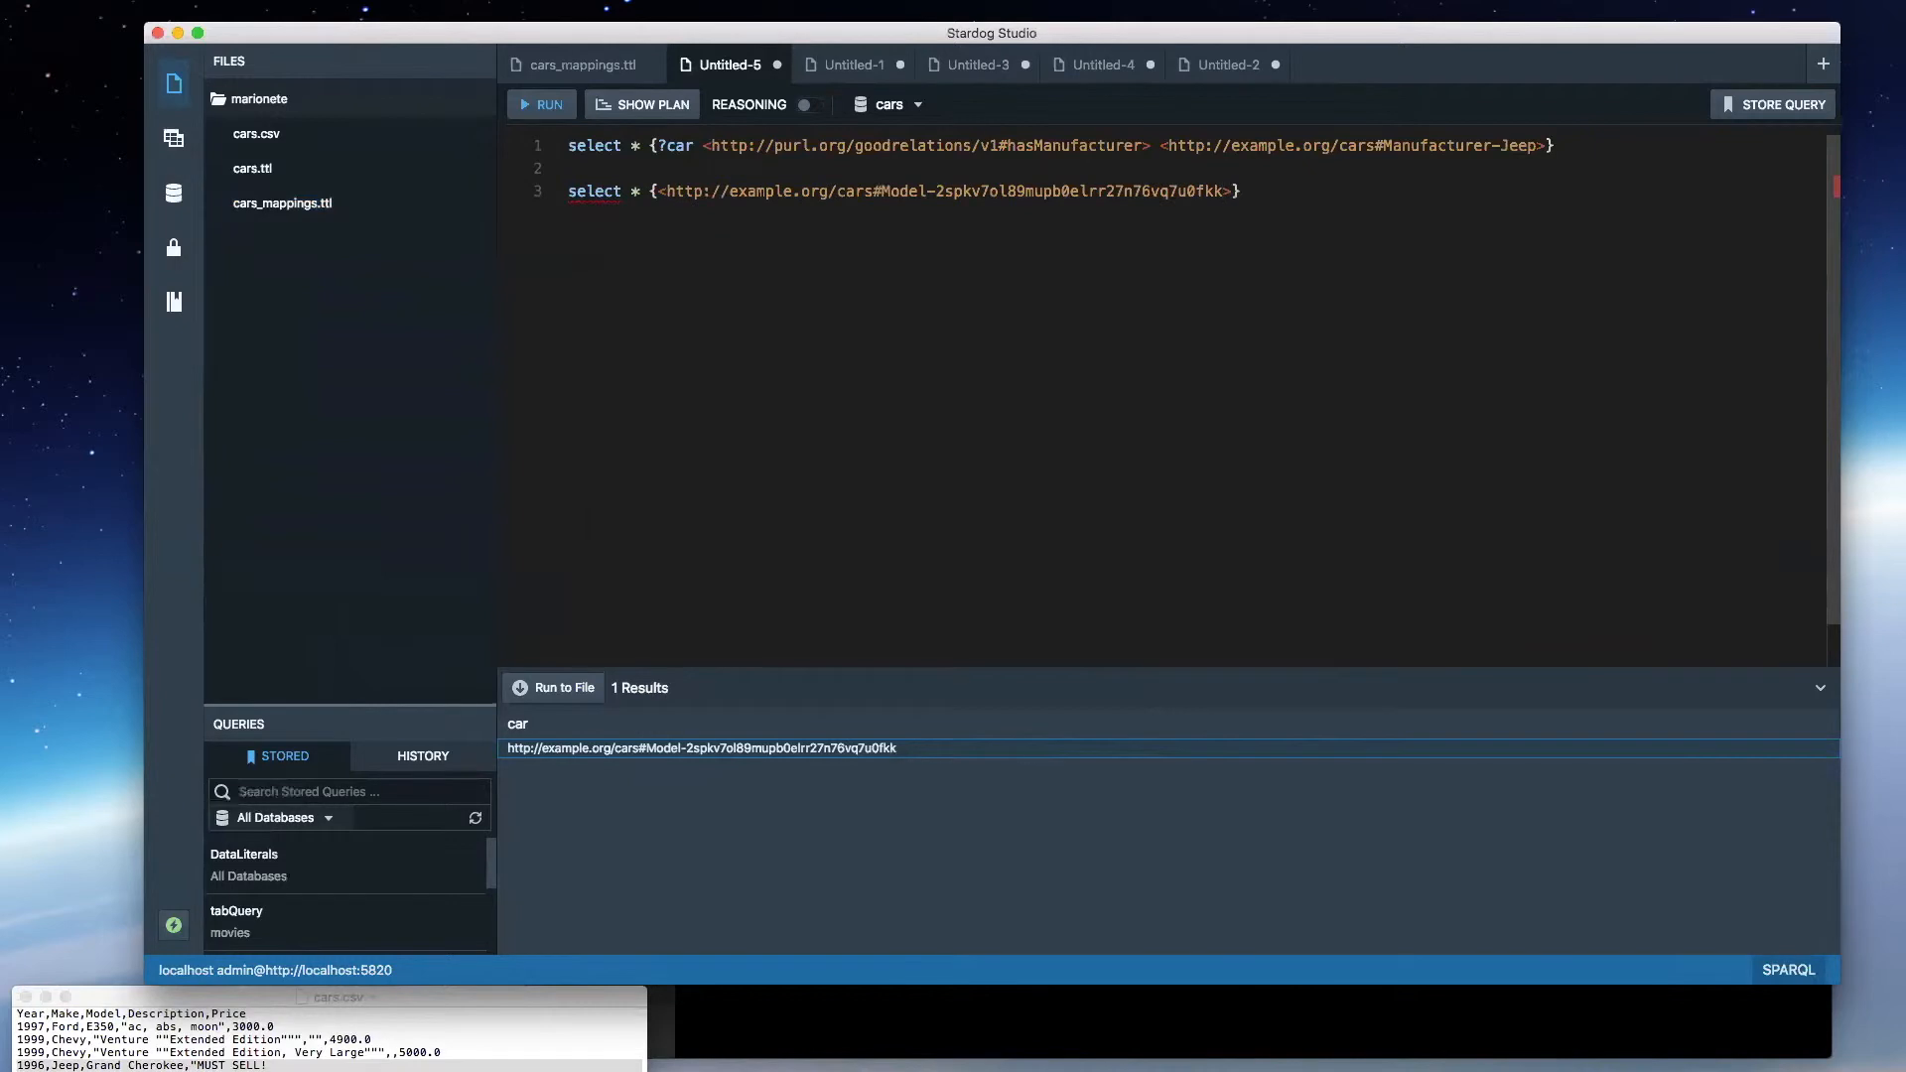
pyautogui.press('Right')
pyautogui.write('?p ?o')
# - Comment out the first hasManufacturer query, run the model query against the cars database and select the label value in the results
pyautogui.click(1303, 145)
pyautogui.press('super+slash')
pyautogui.press('super+e')
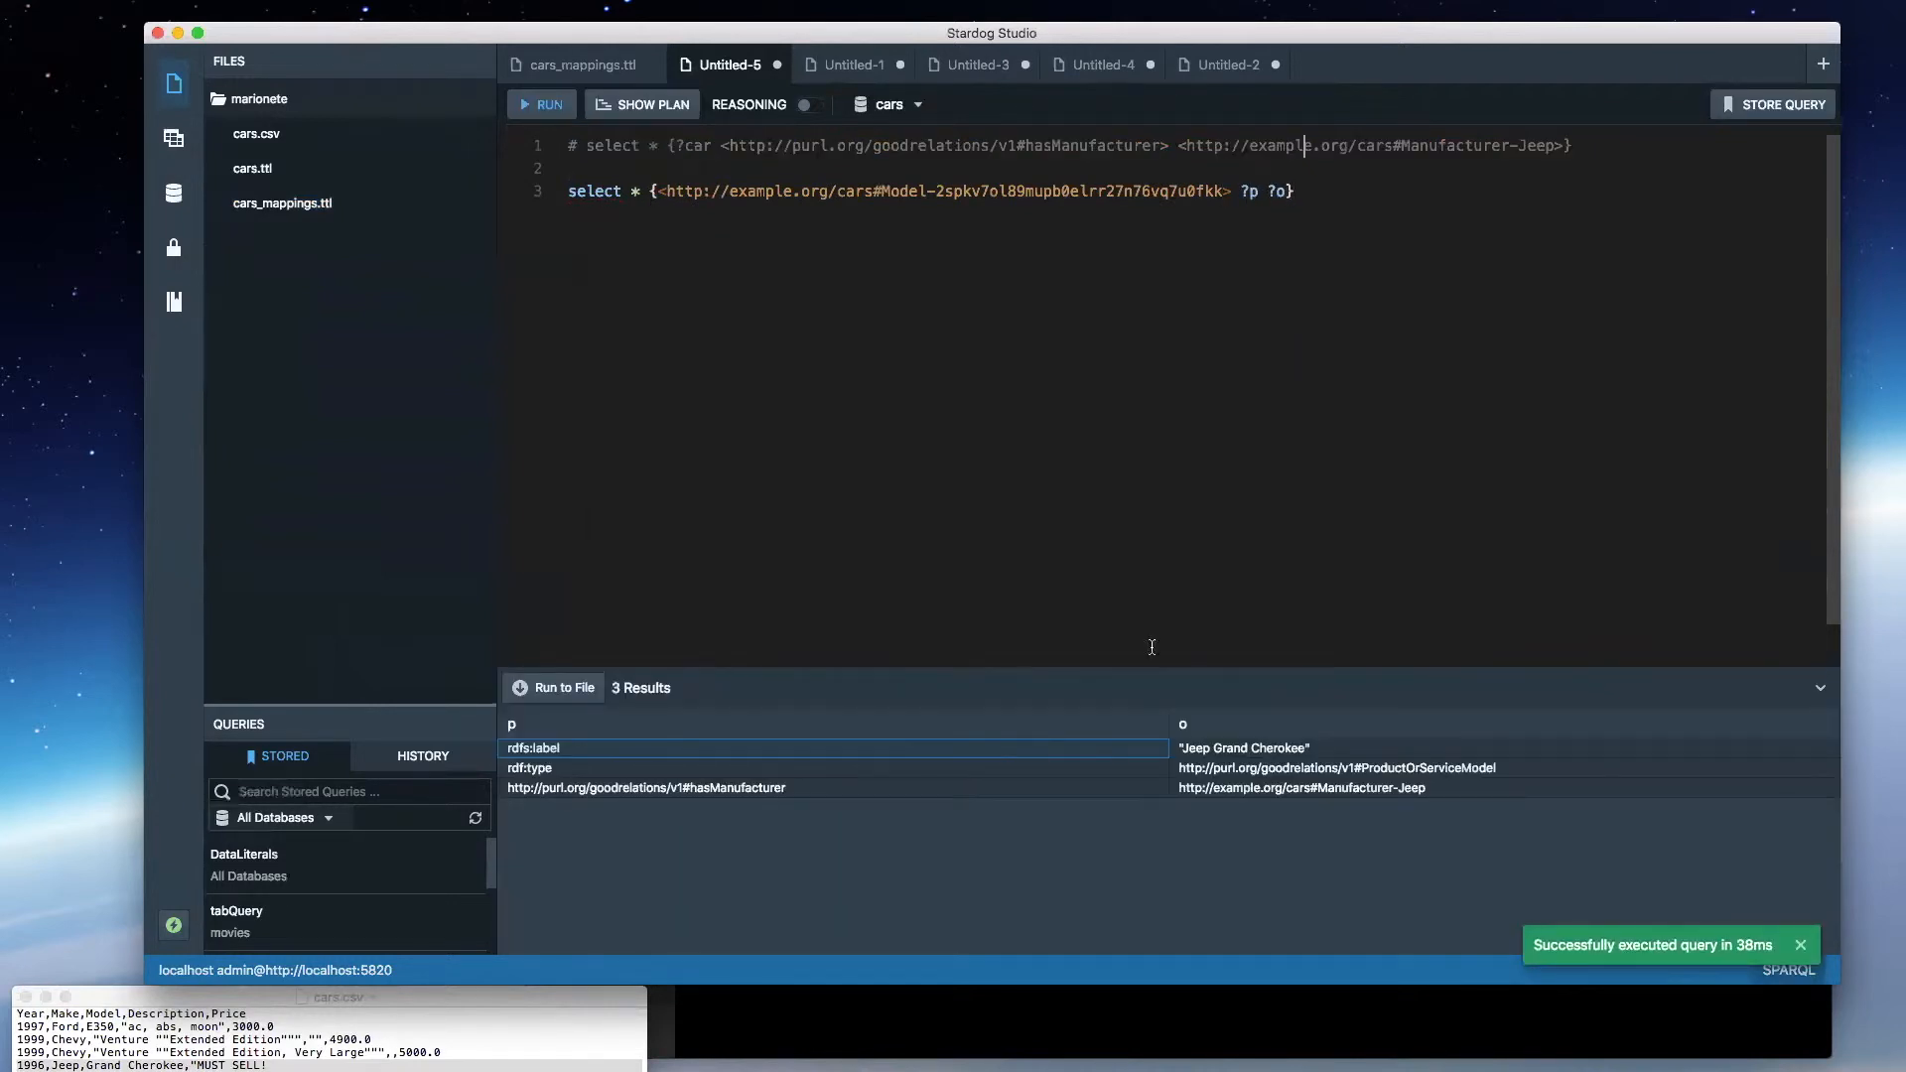
pyautogui.click(1197, 751)
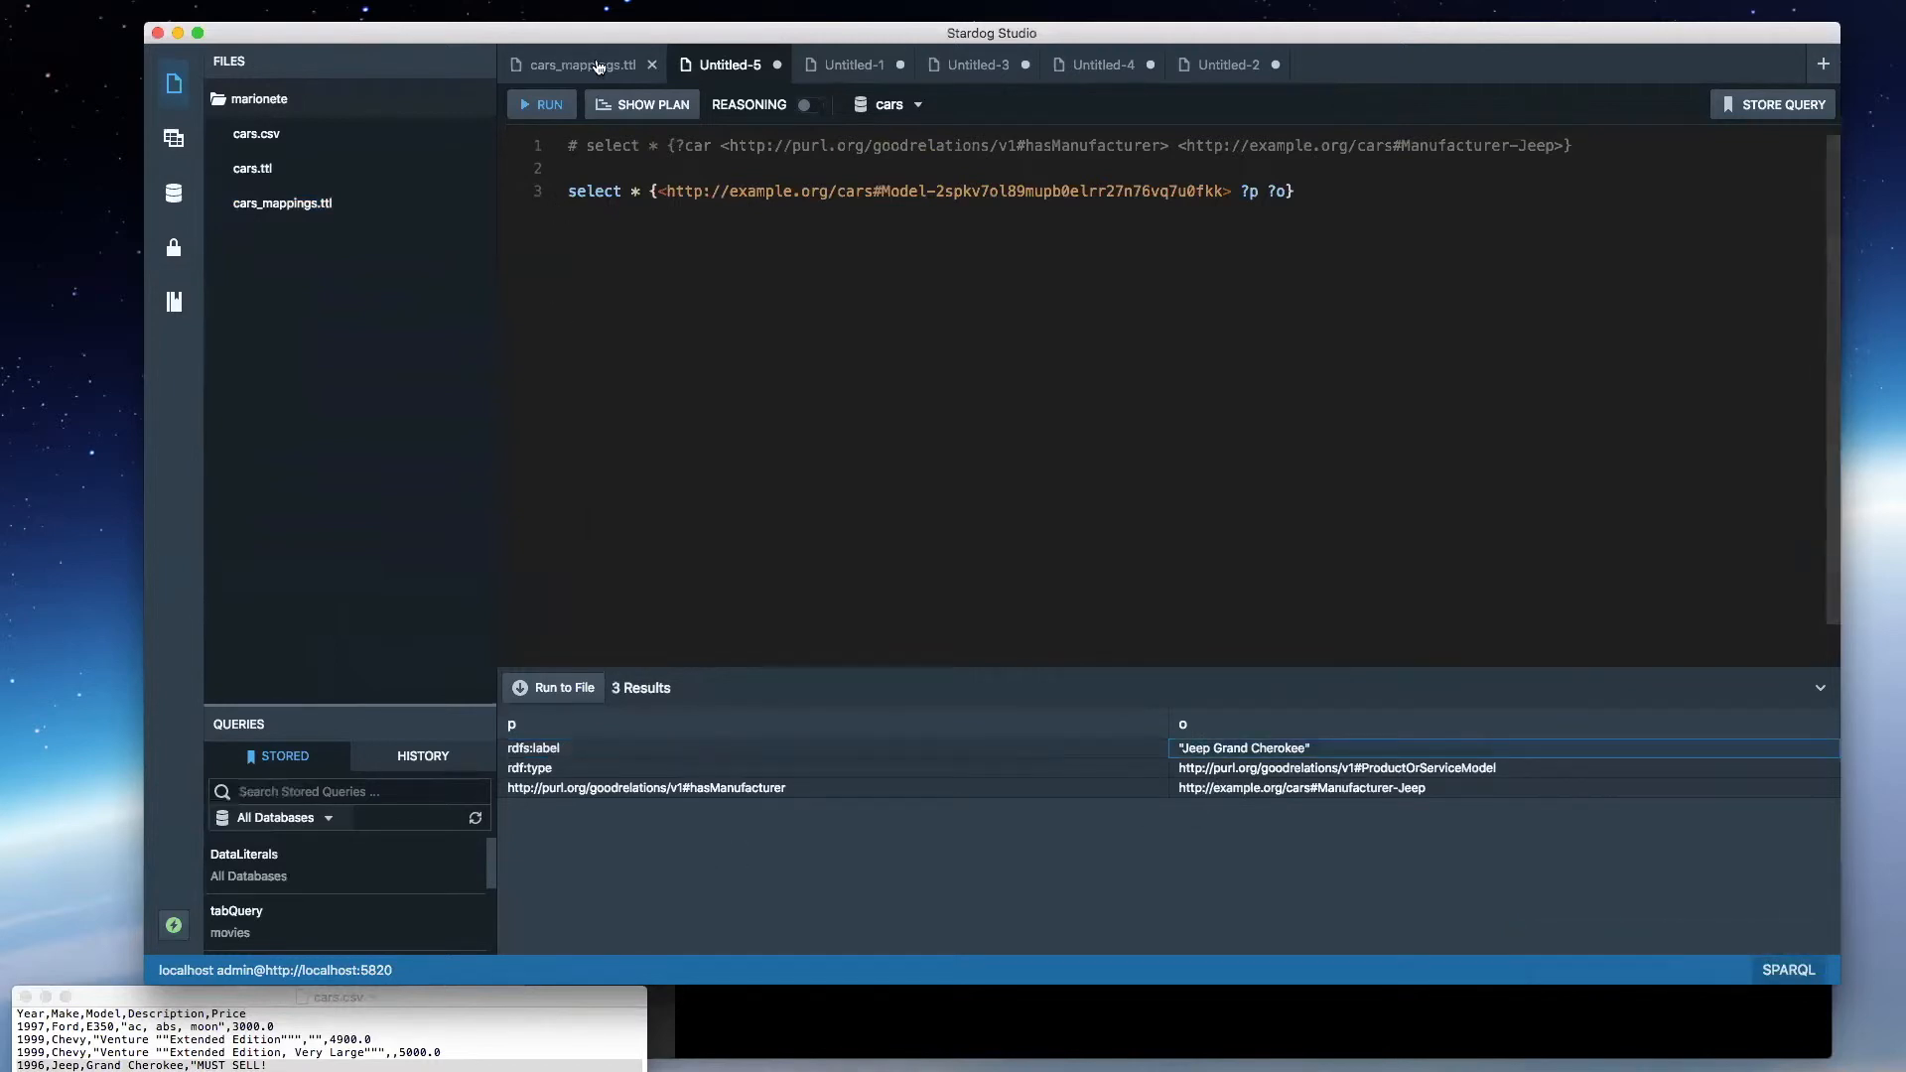
pyautogui.click(599, 66)
pyautogui.scroll(-10, 821, 464)
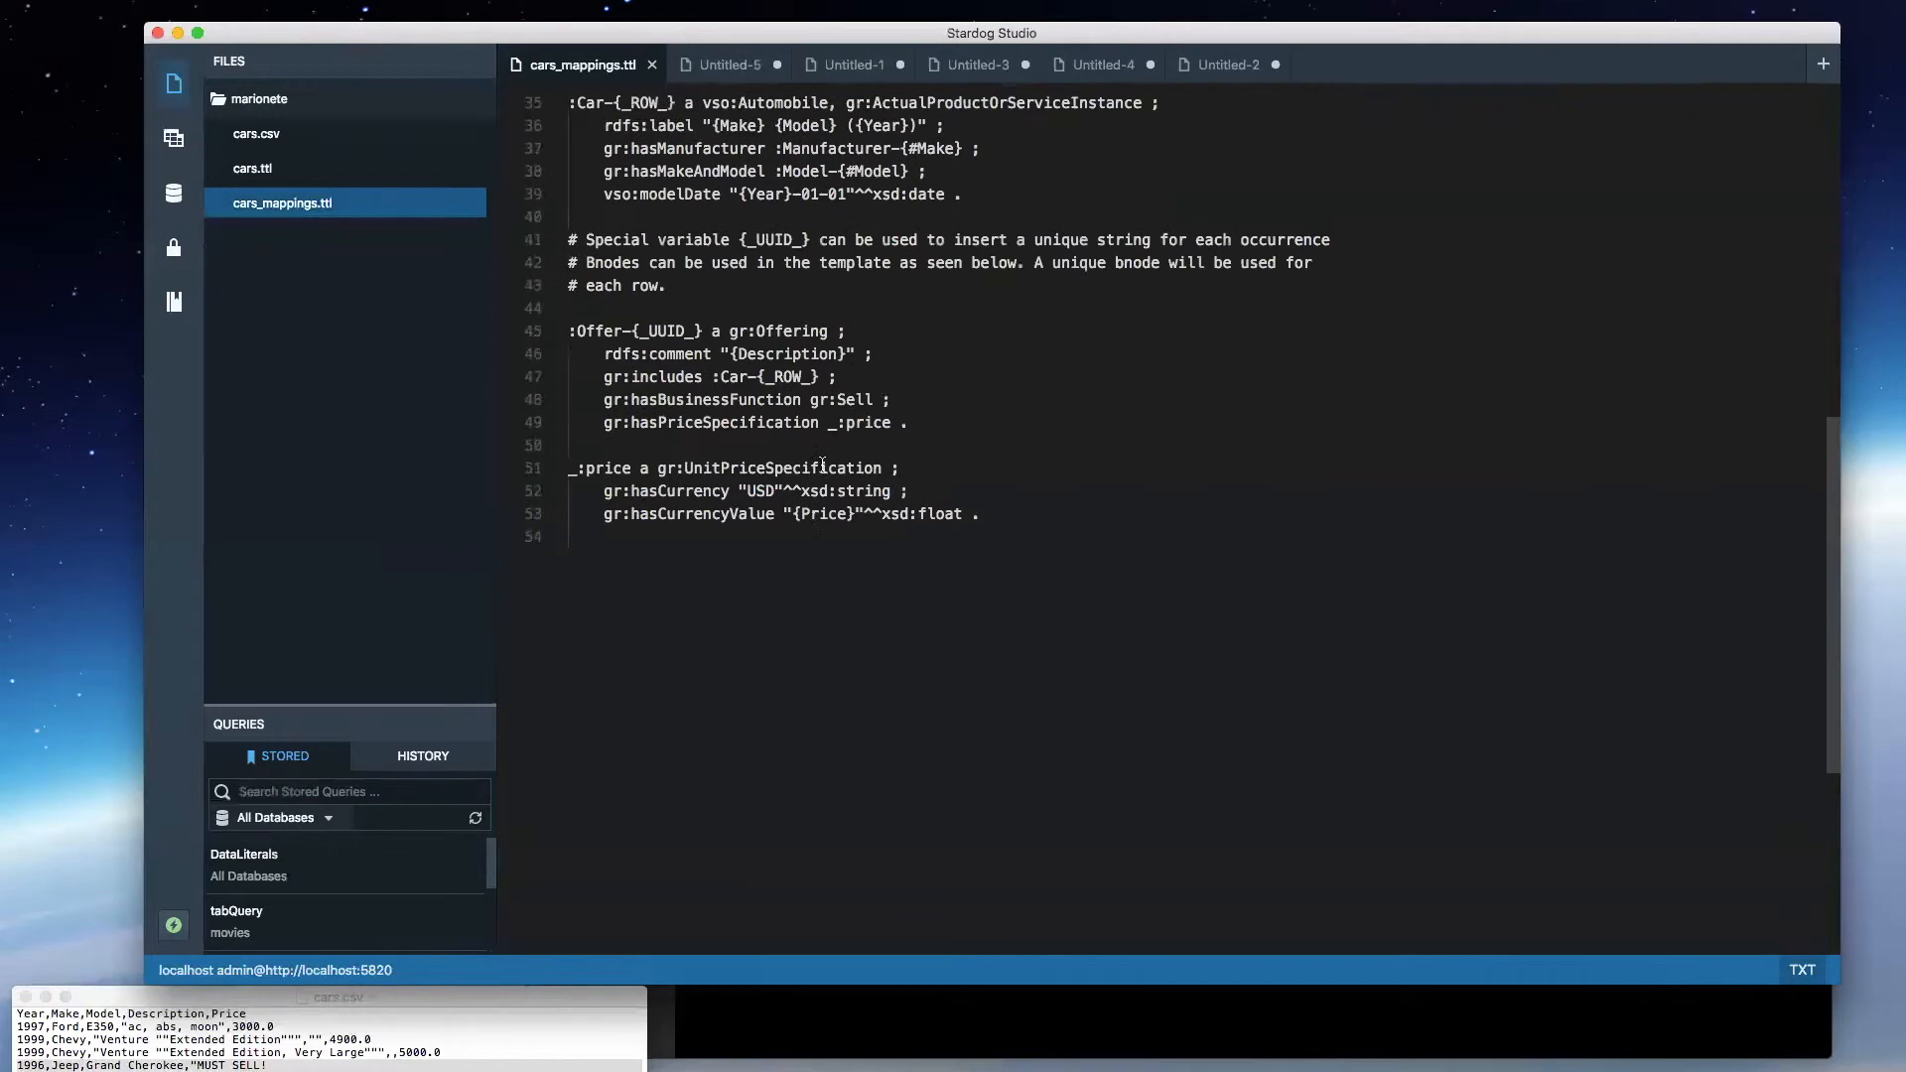
pyautogui.click(729, 66)
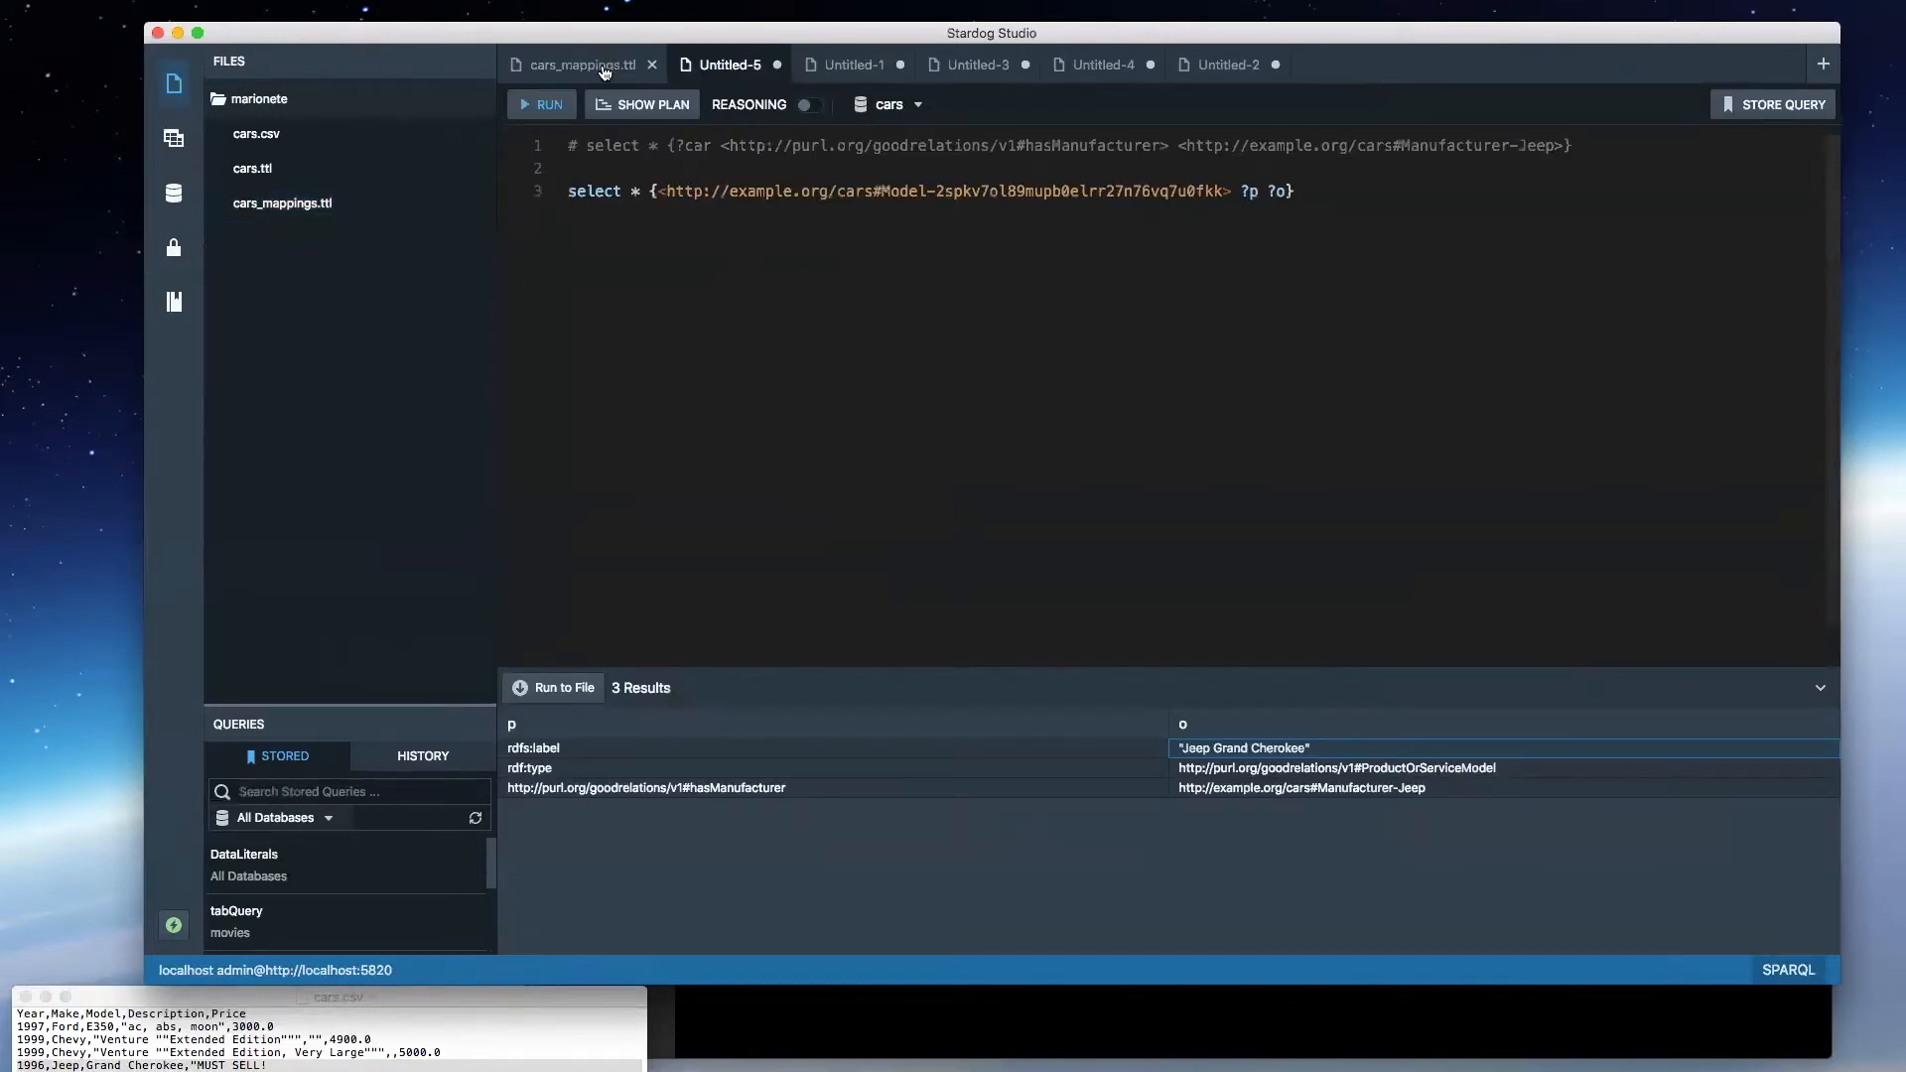
pyautogui.click(600, 67)
pyautogui.moveTo(960, 247); pyautogui.dragTo(536, 101)
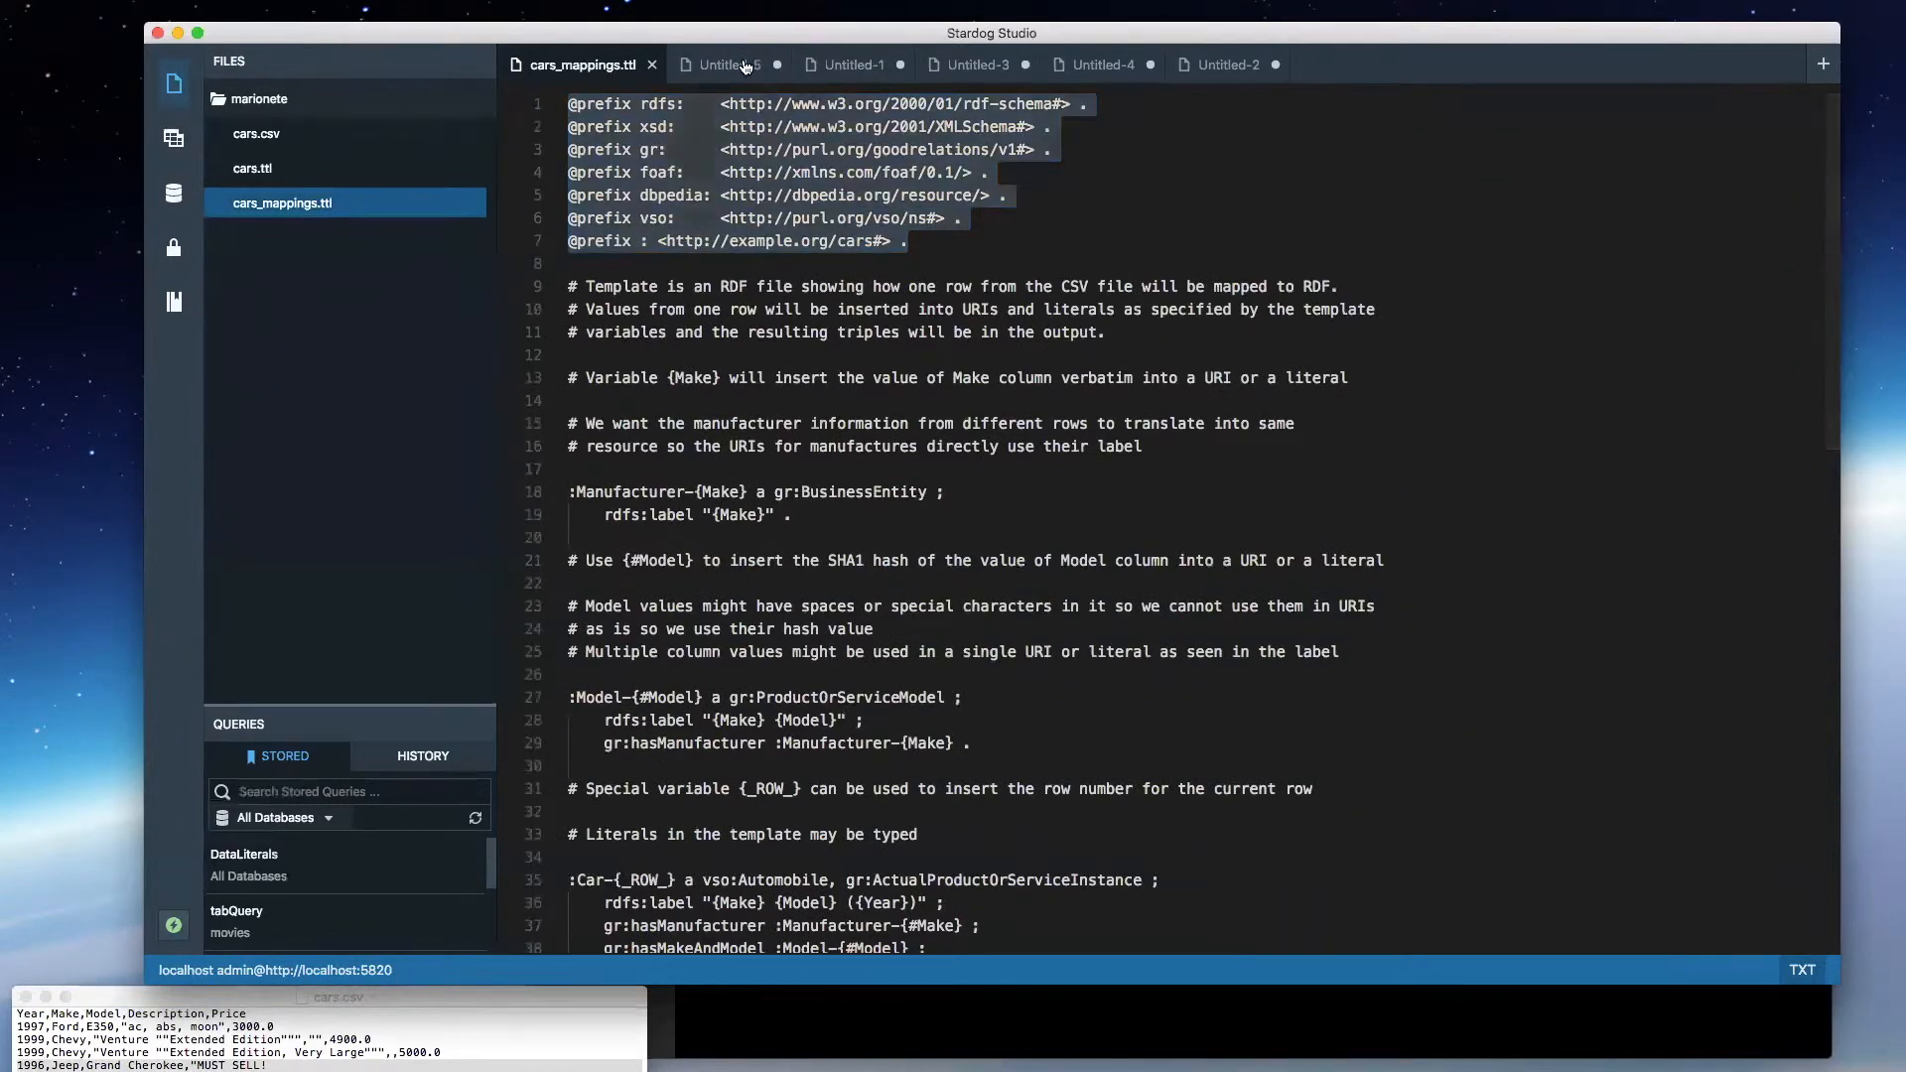
pyautogui.click(730, 64)
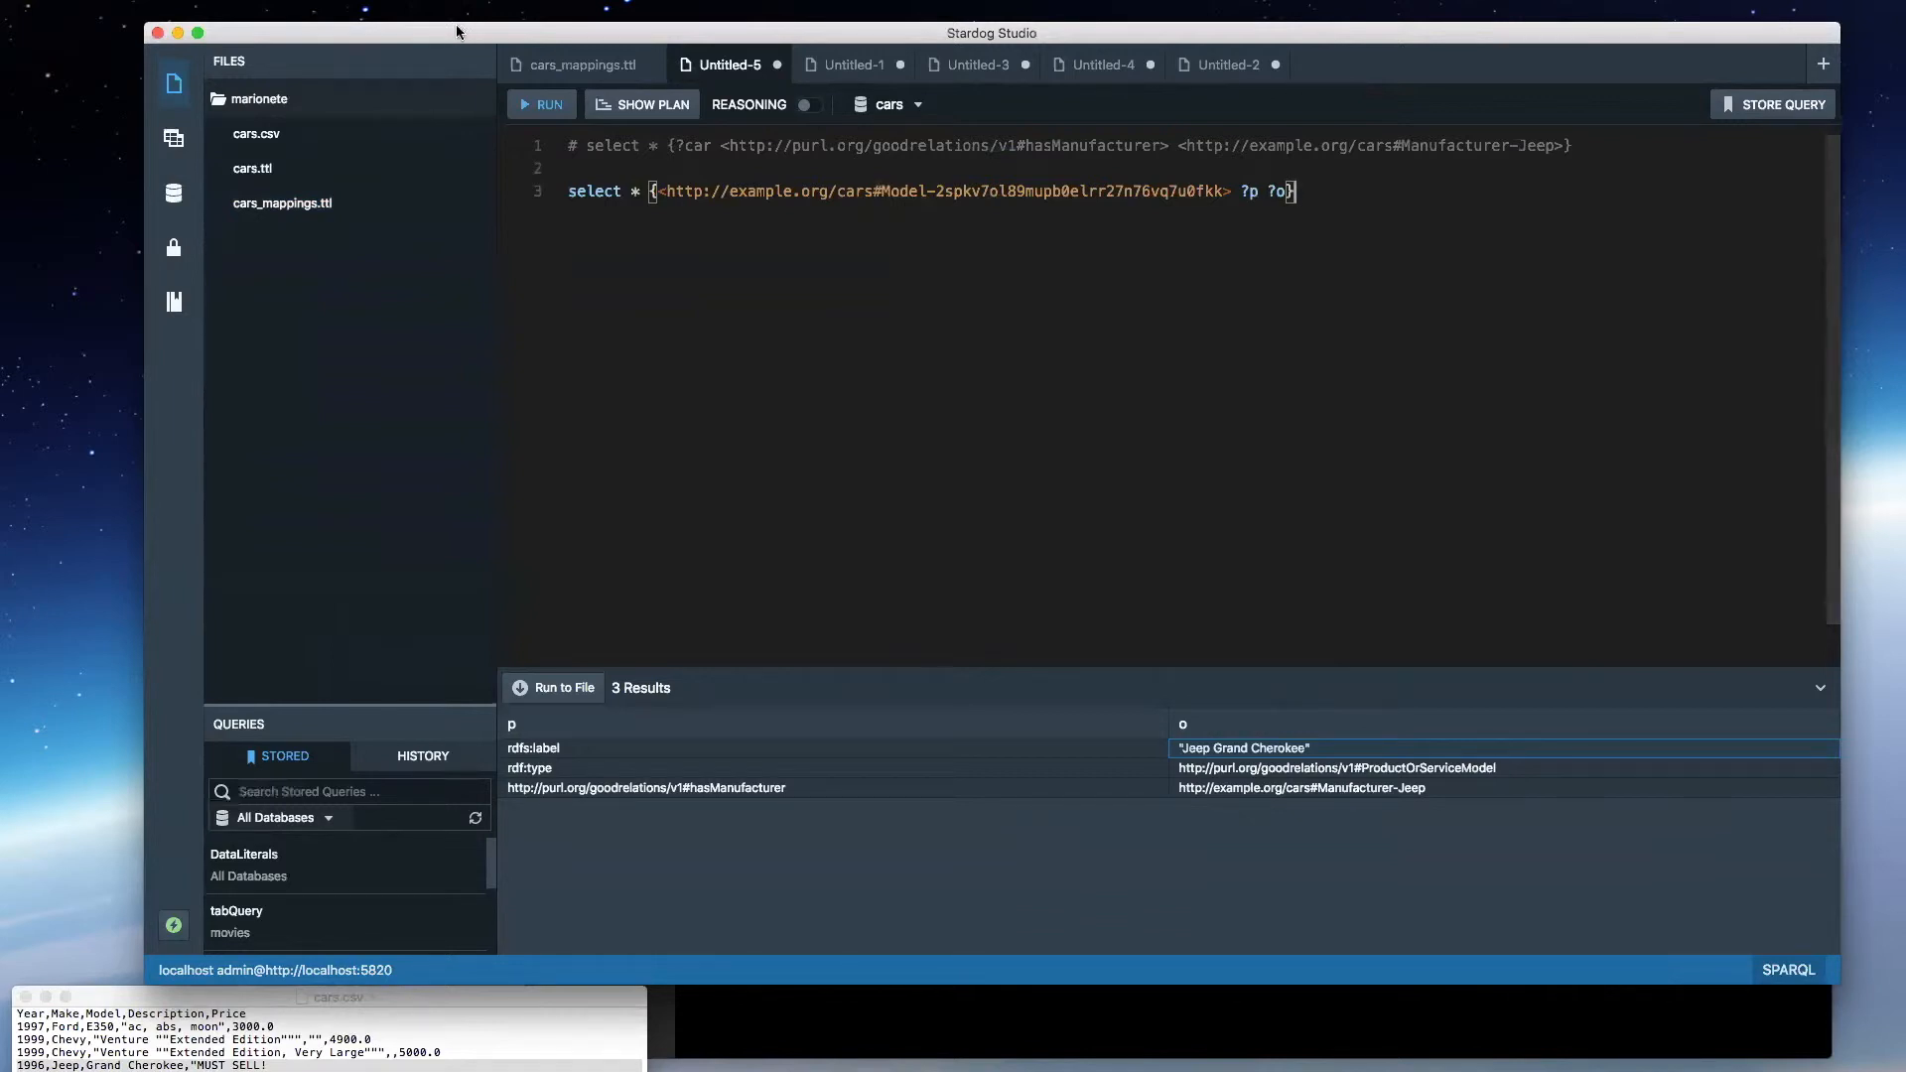
# - Review how cars_mappings.ttl builds identifiers by highlighting {#Model}, {_ROW_} and {_UUID_} in the Model, Car and Offer templates
pyautogui.click(571, 65)
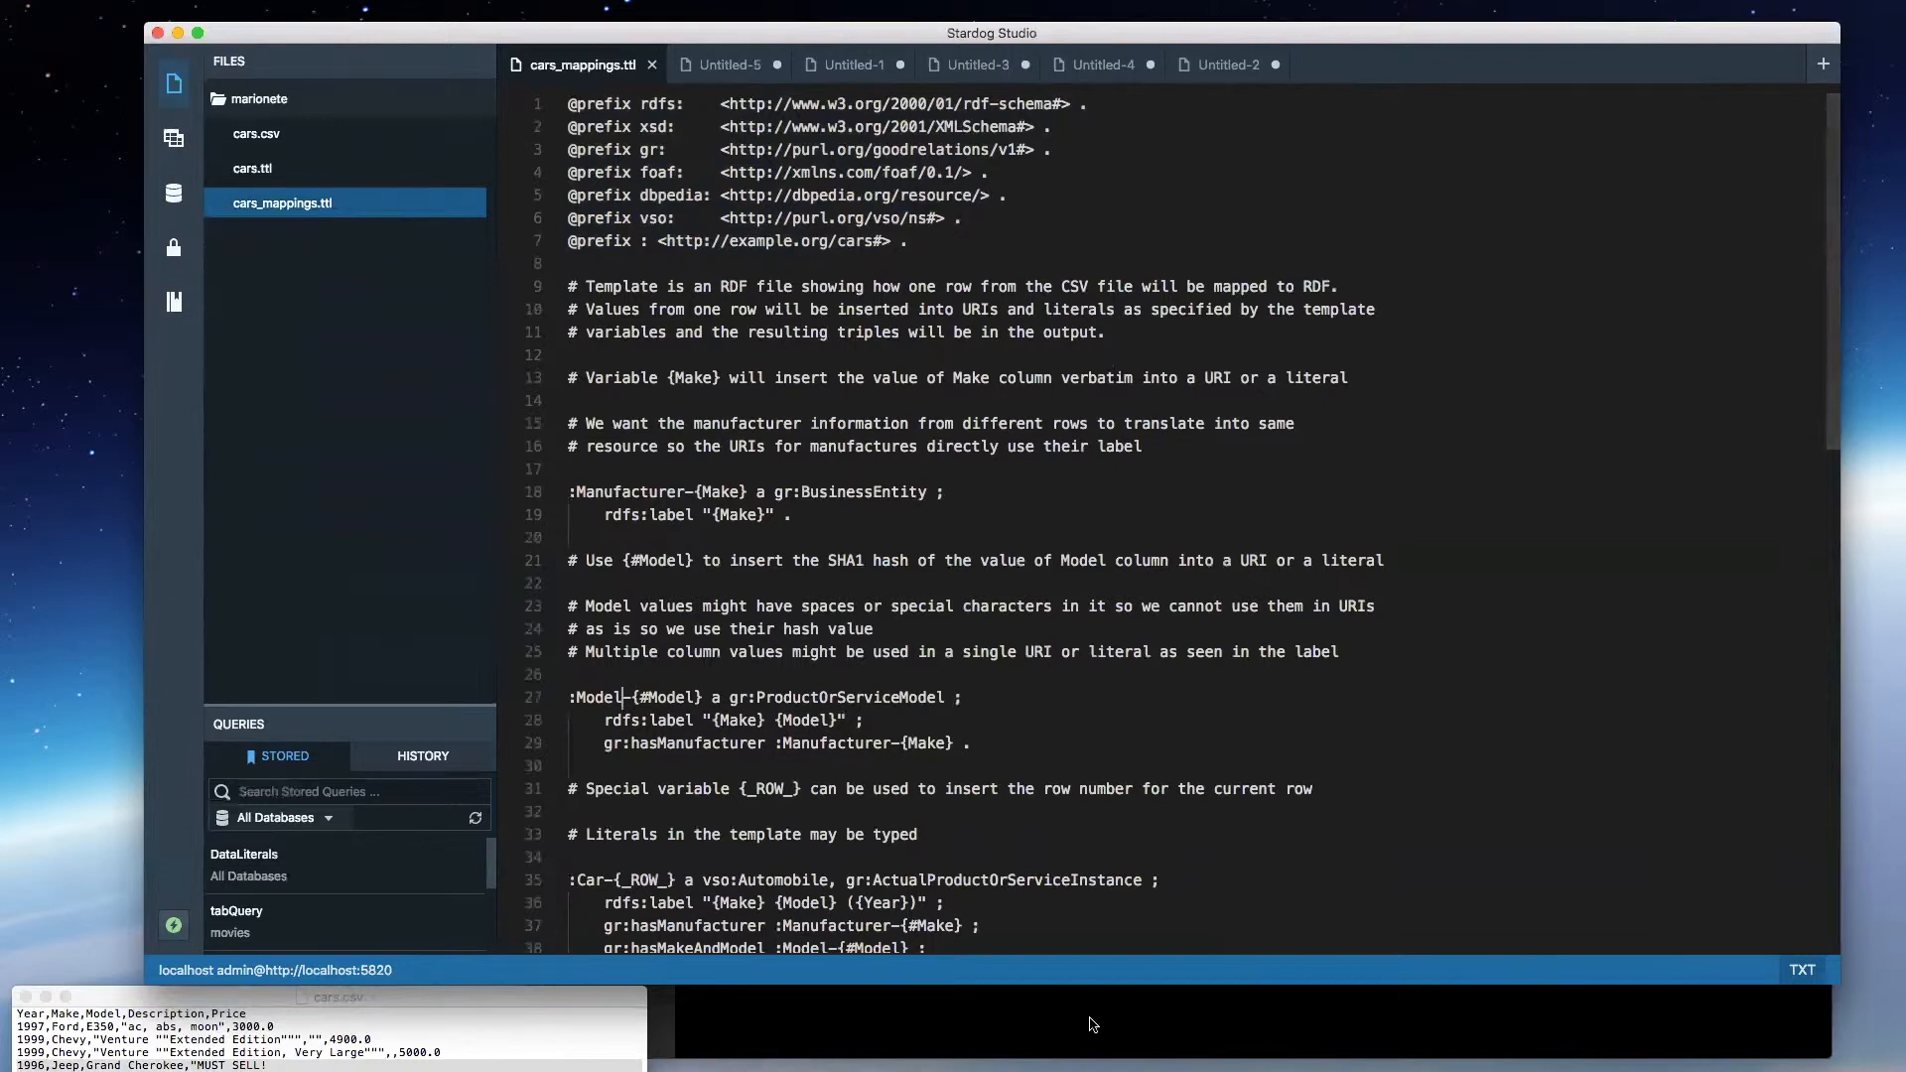
pyautogui.moveTo(701, 695); pyautogui.dragTo(630, 697)
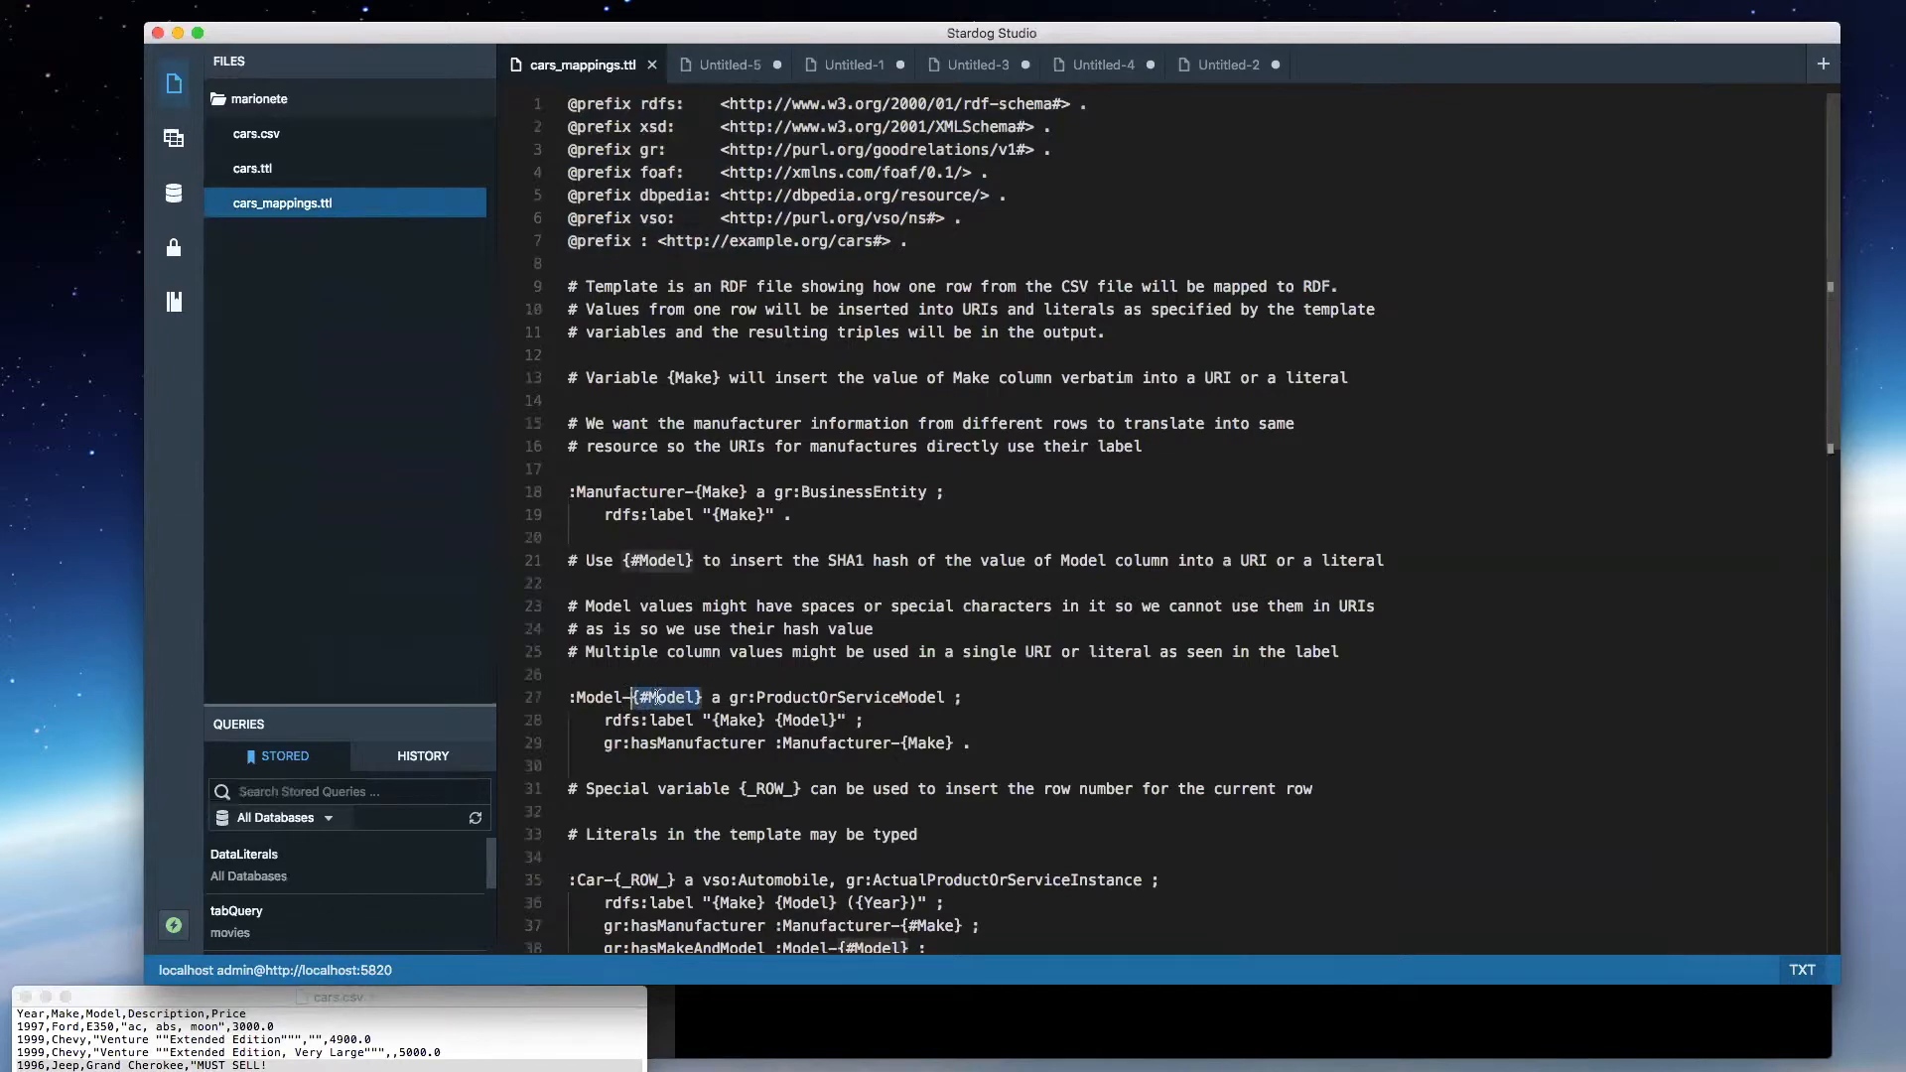
pyautogui.scroll(-3, 759, 725)
pyautogui.scroll(-3, 758, 725)
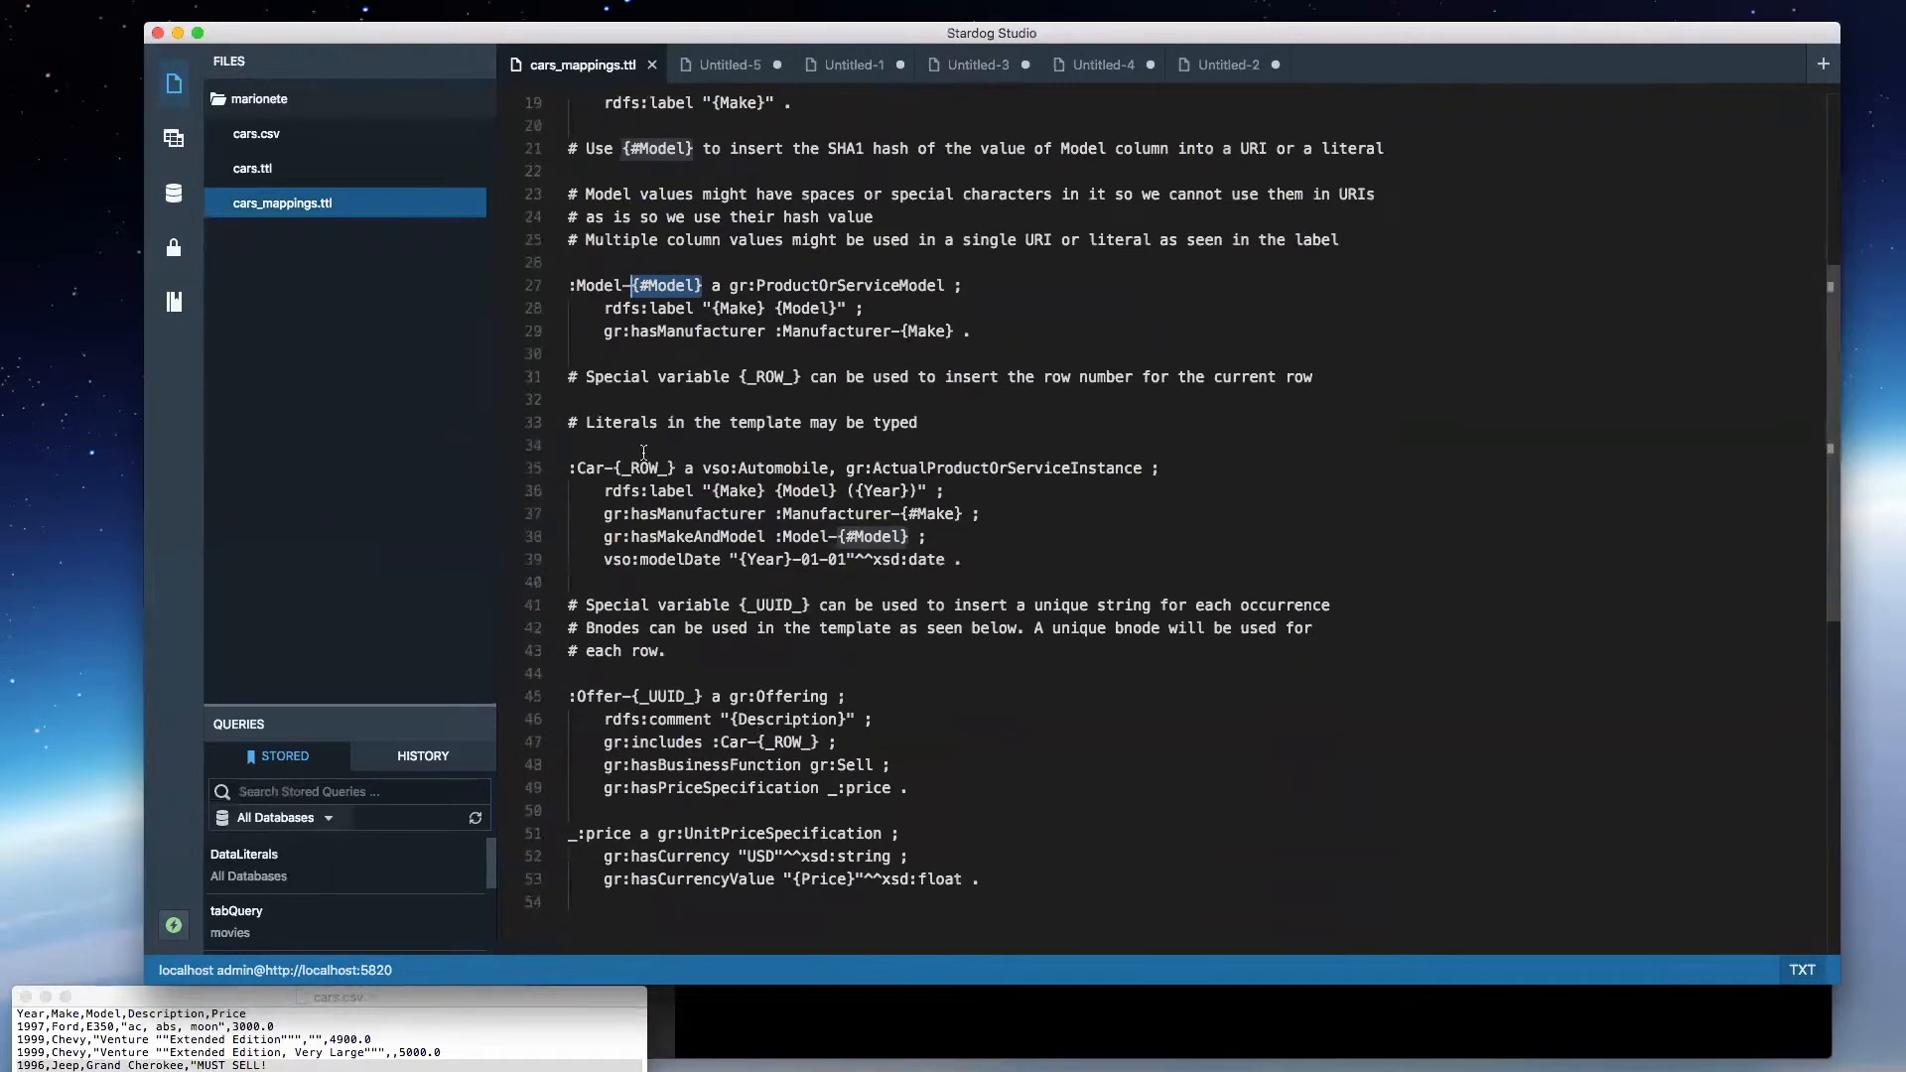
pyautogui.moveTo(603, 467); pyautogui.dragTo(693, 468)
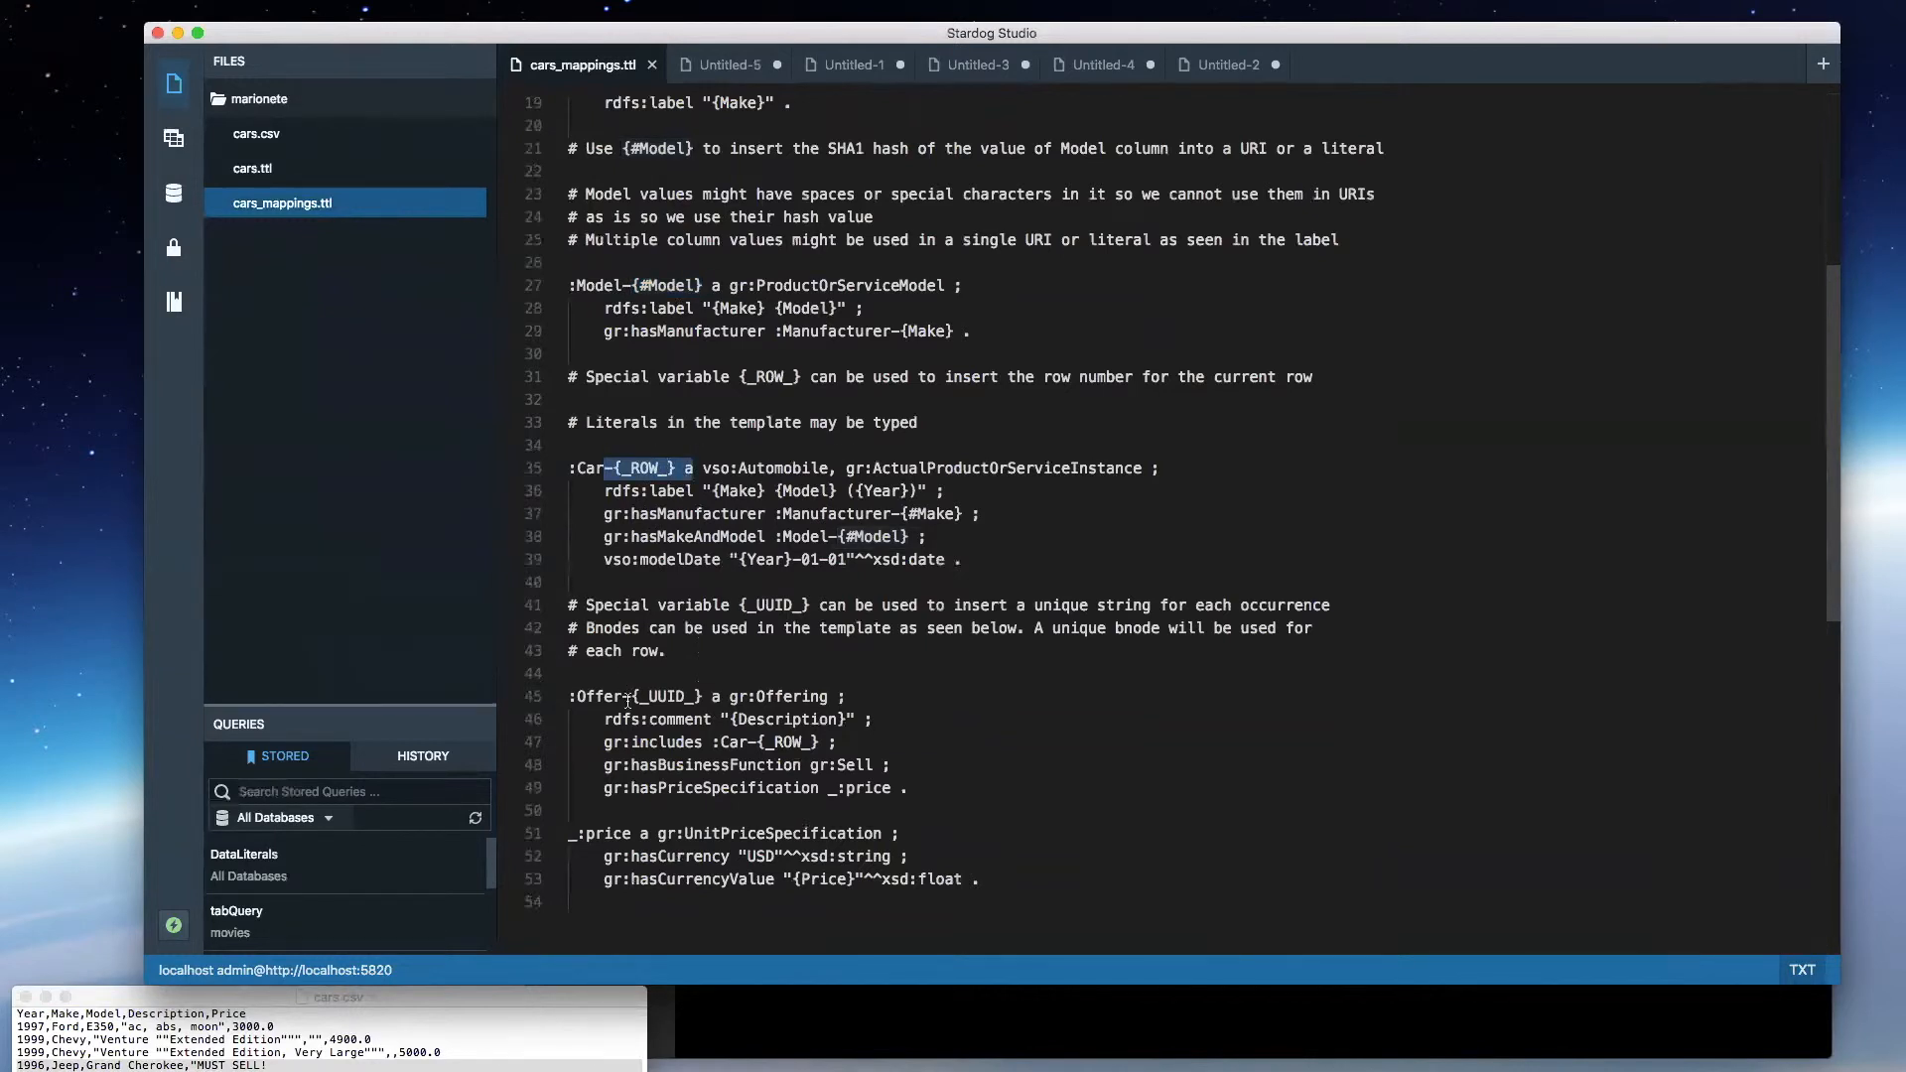
pyautogui.moveTo(710, 696); pyautogui.dragTo(624, 690)
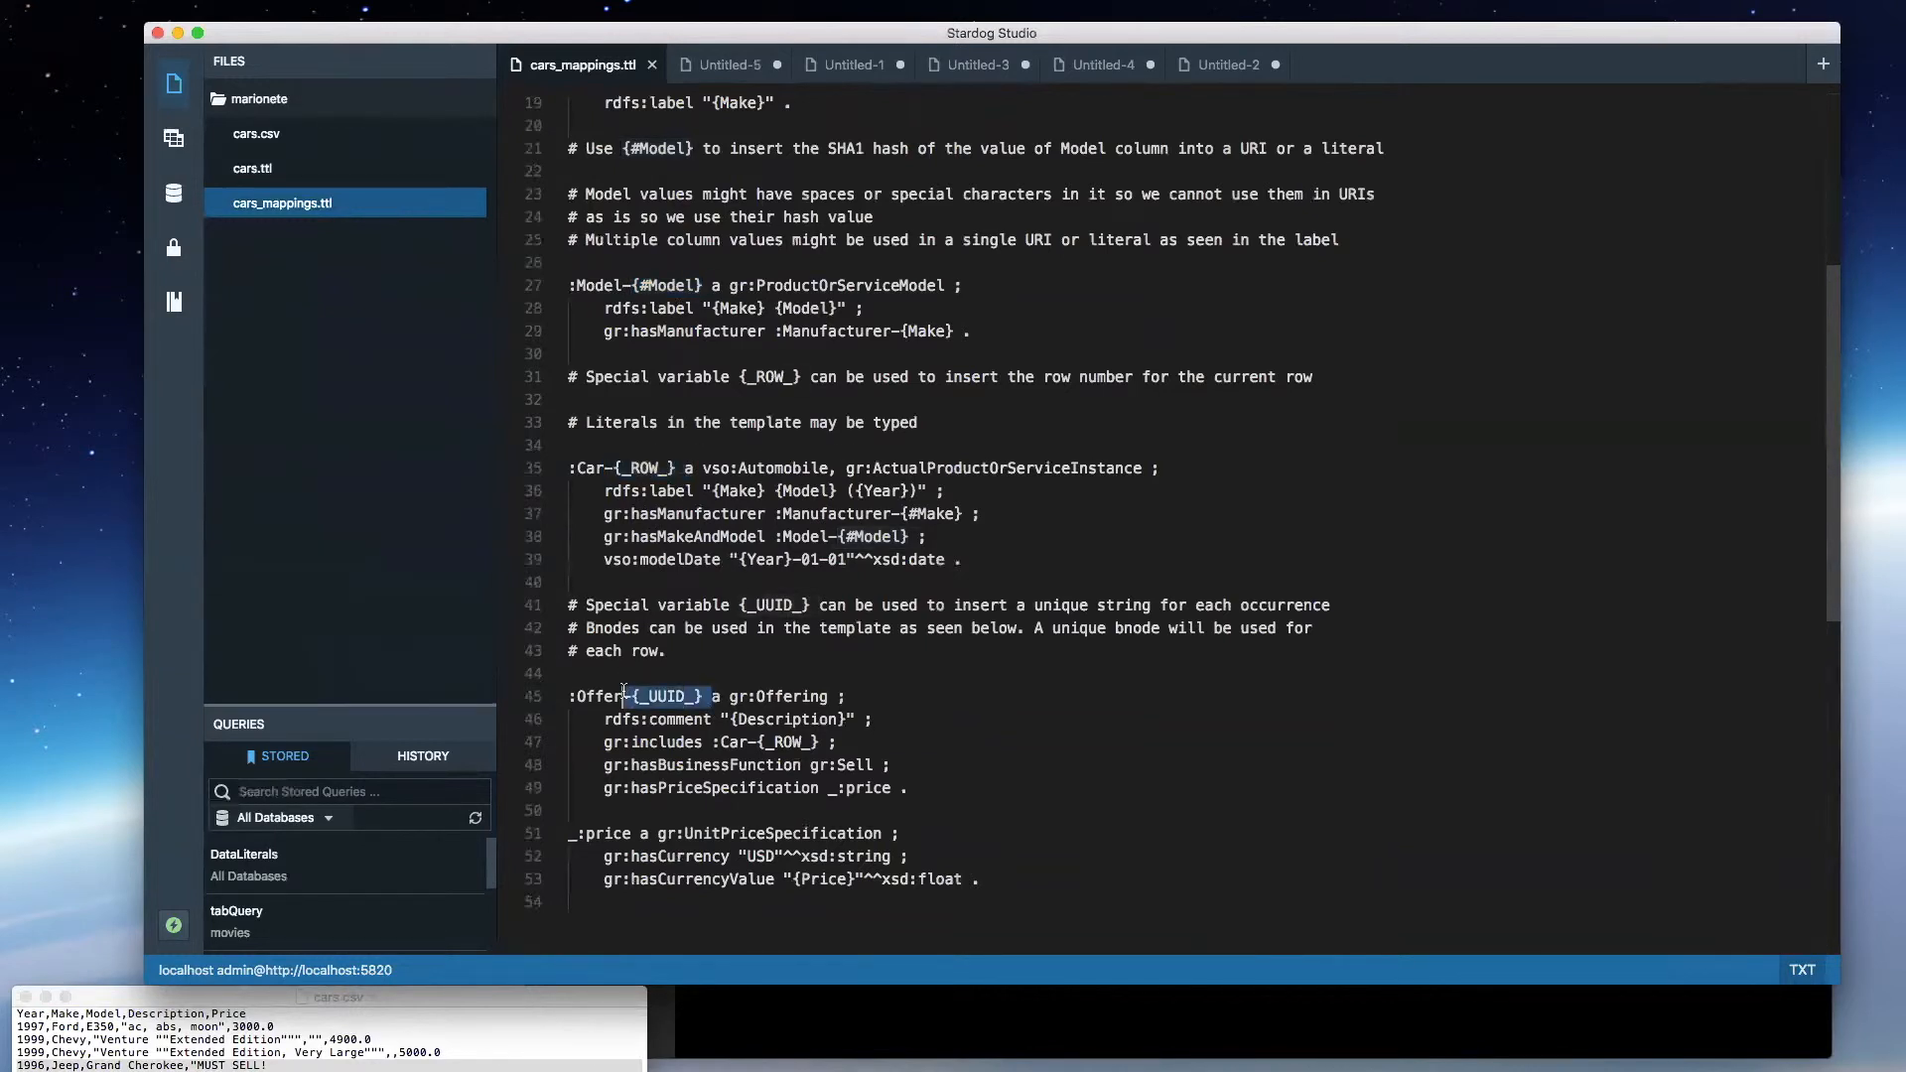
pyautogui.click(678, 468)
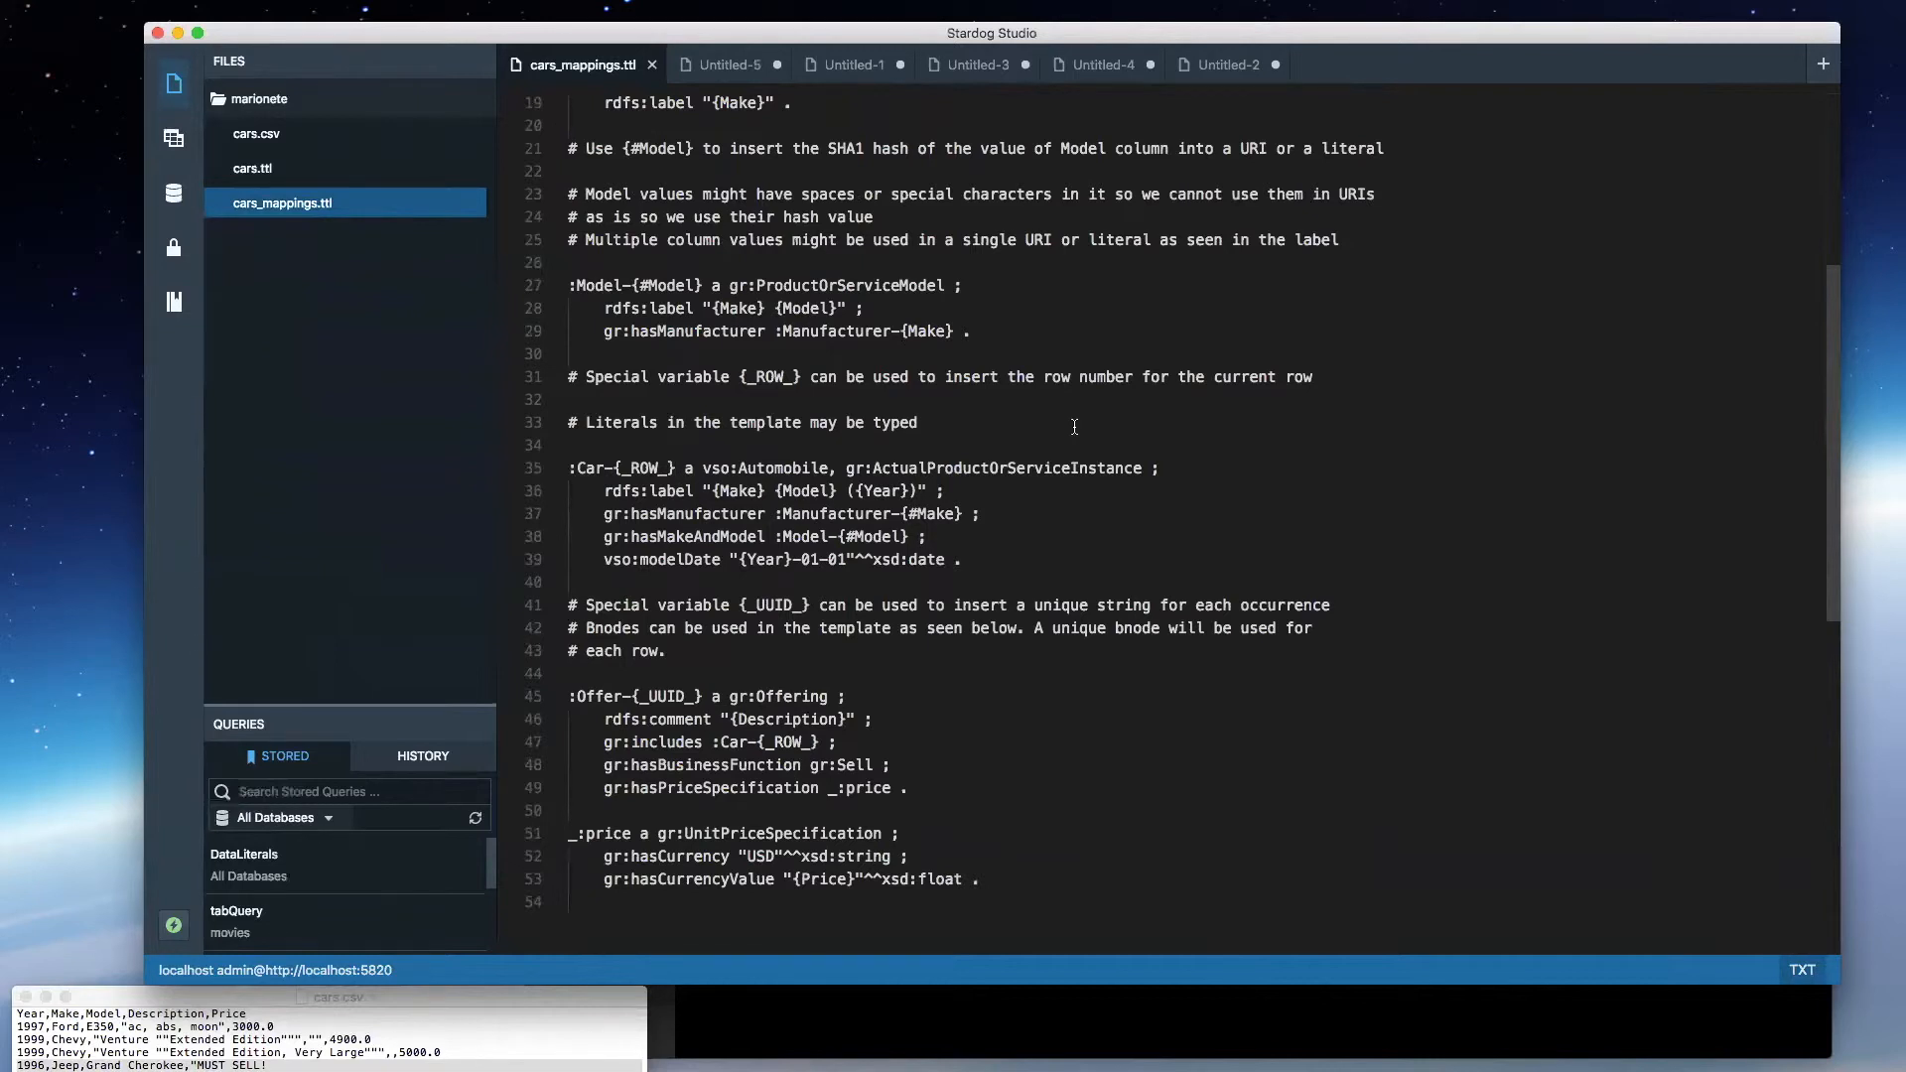
pyautogui.scroll(5, 931, 390)
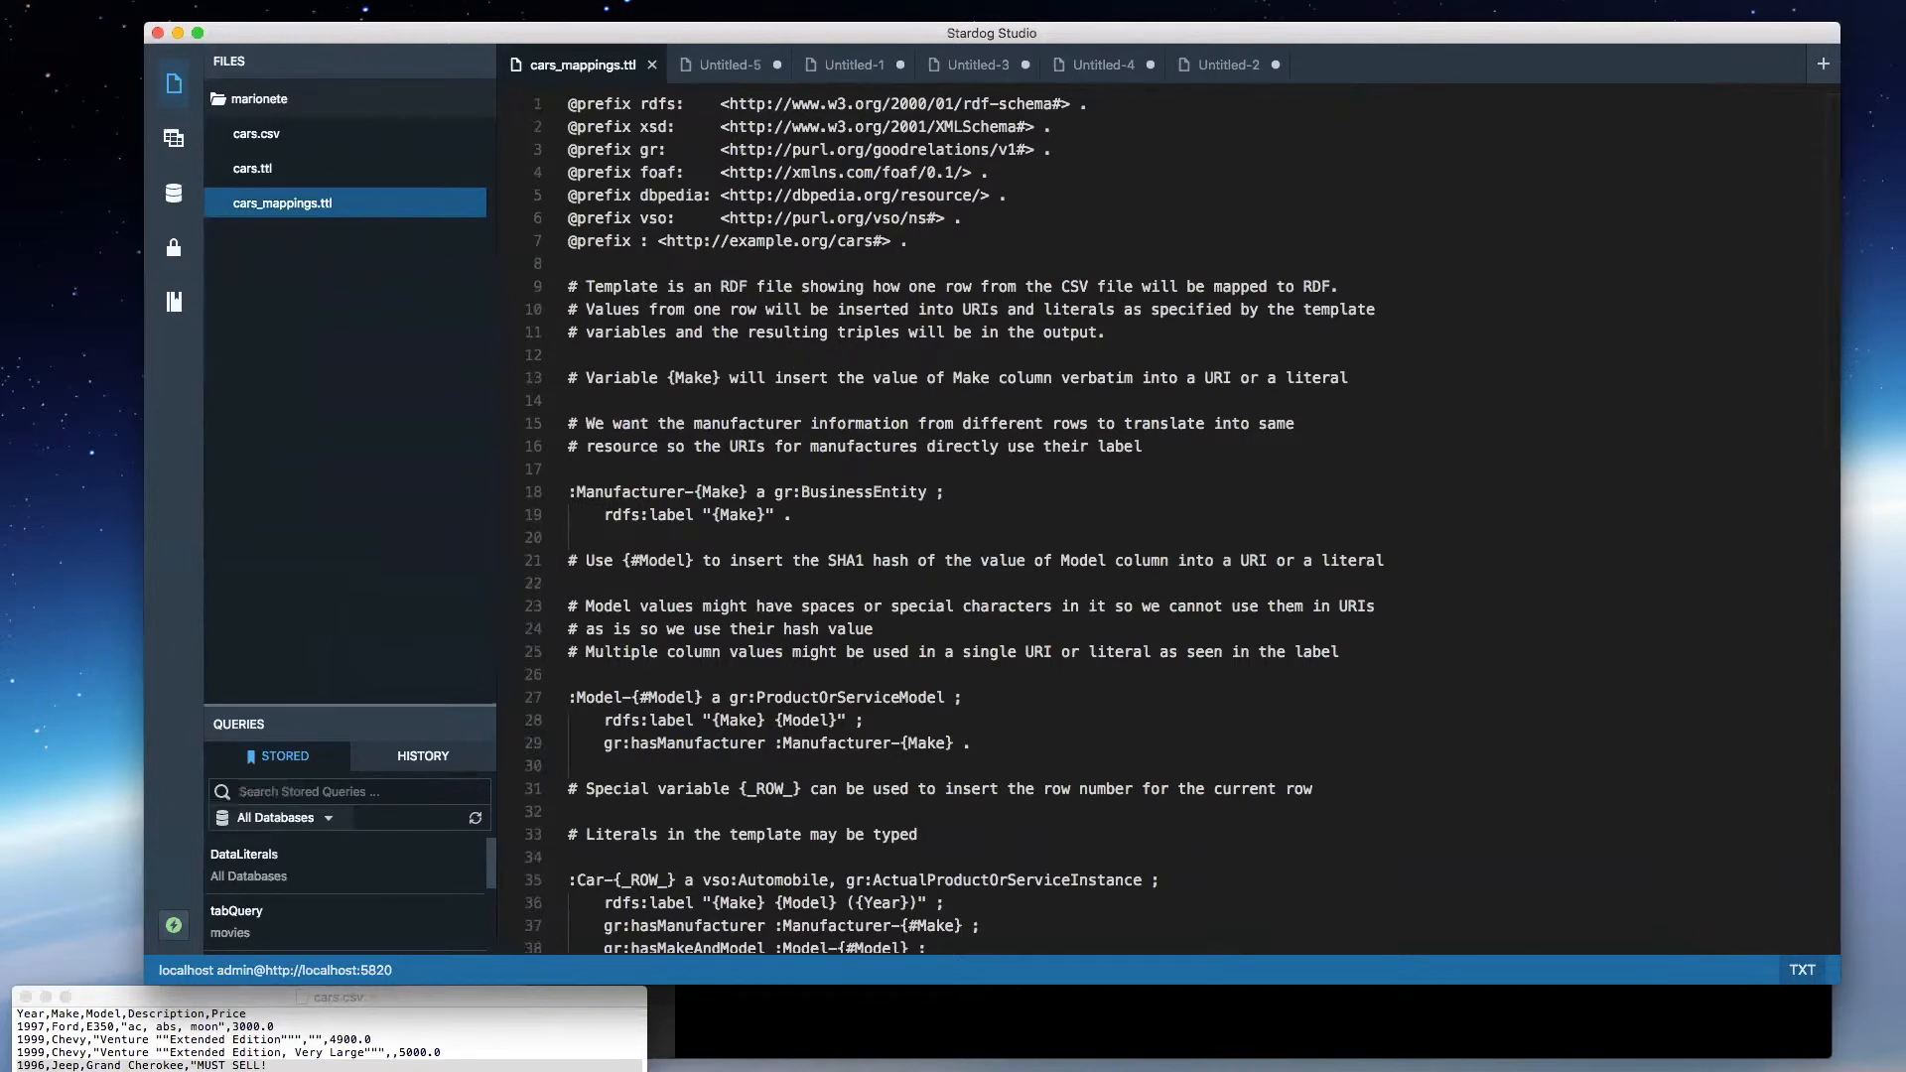
pyautogui.press('super+Tab')
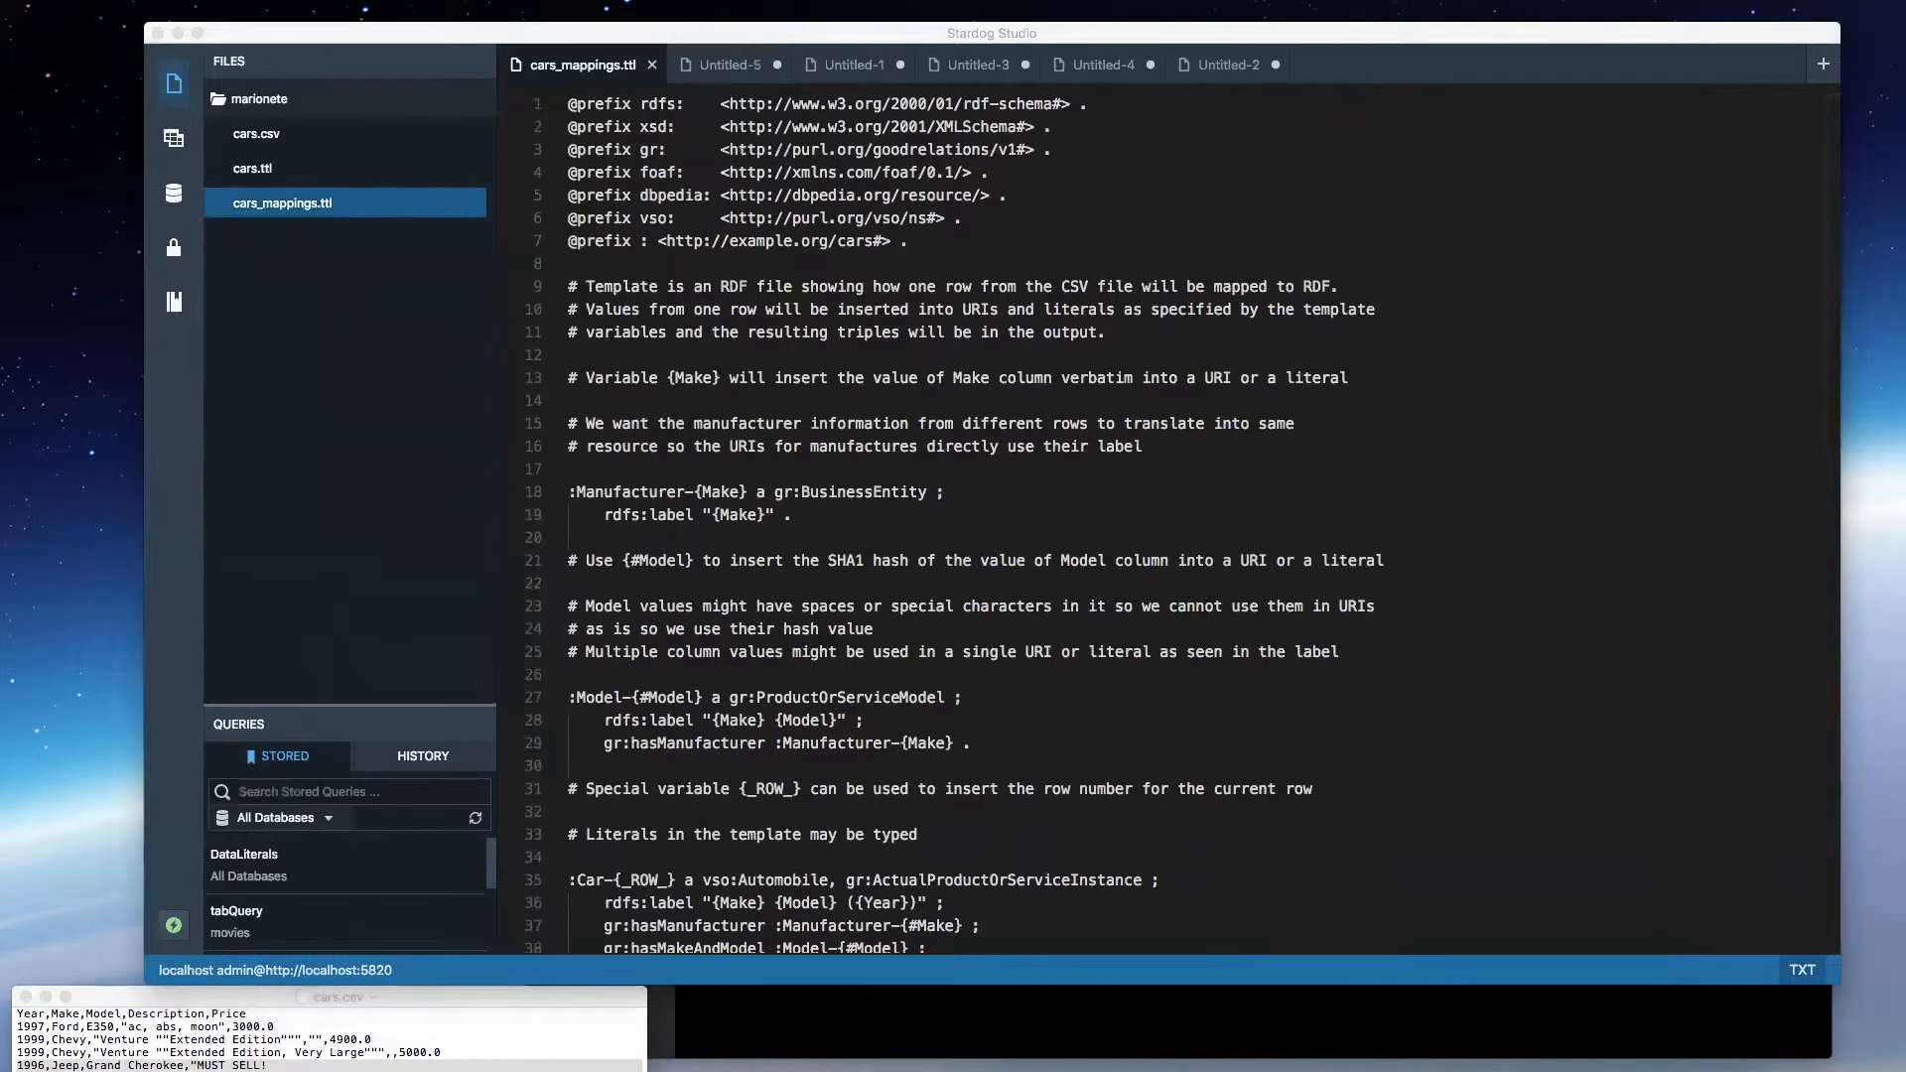
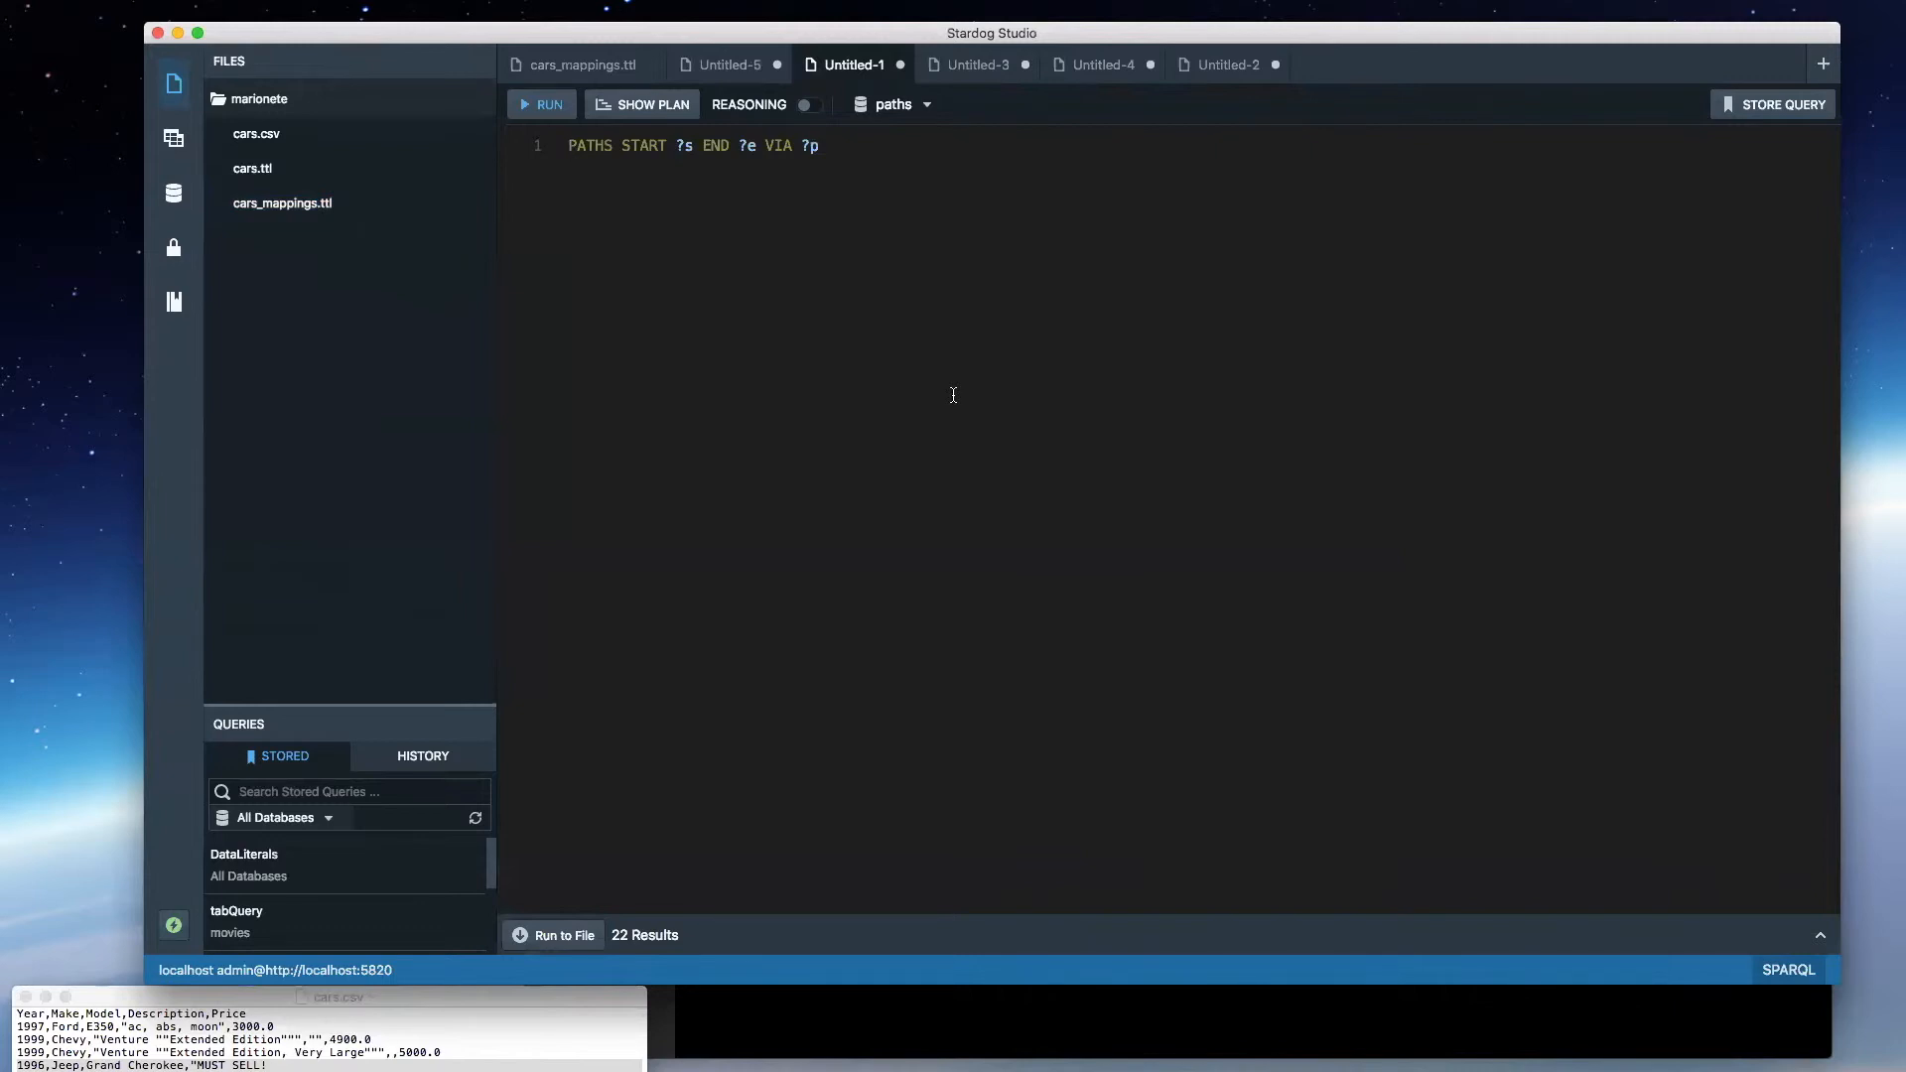
# - Run the query "PATHS START ?s END ?e VIA ?p" on the paths database and look through the returned paths
pyautogui.press('super+e')
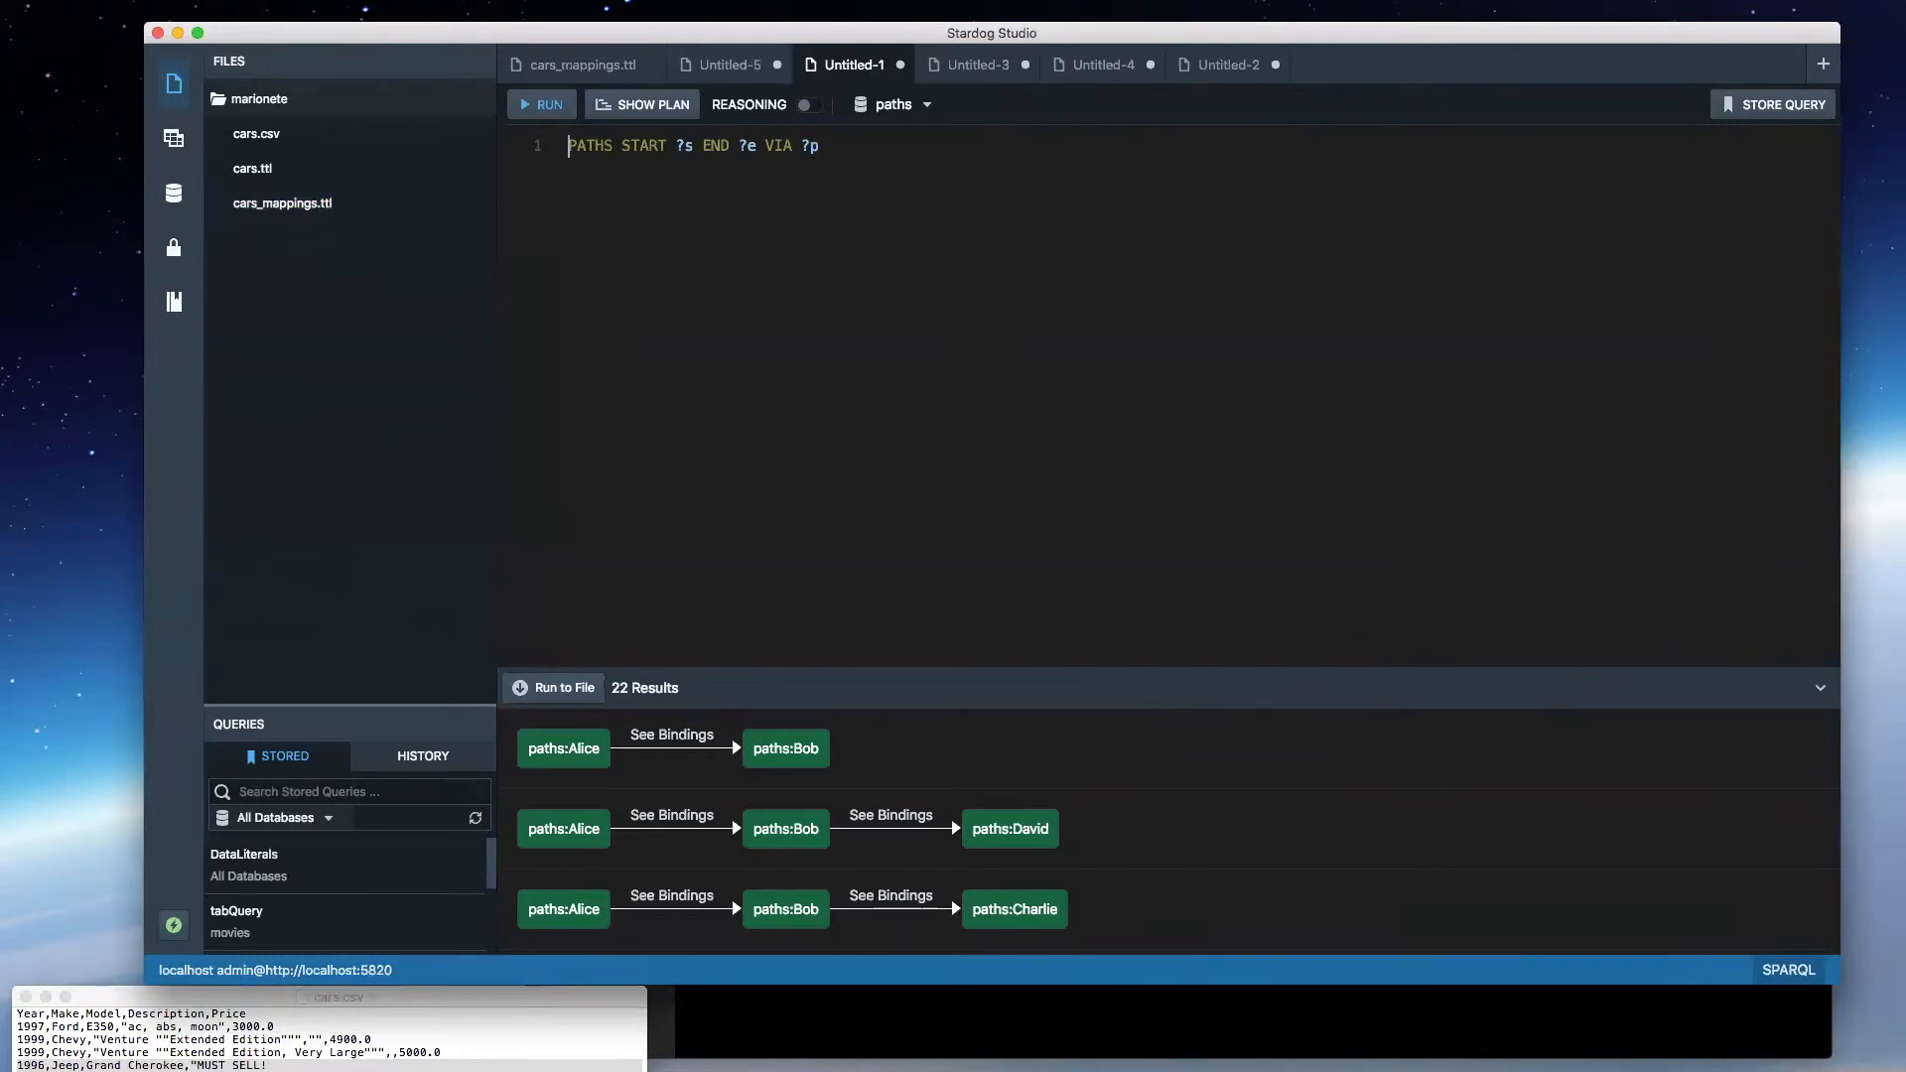
pyautogui.press('super+Tab')
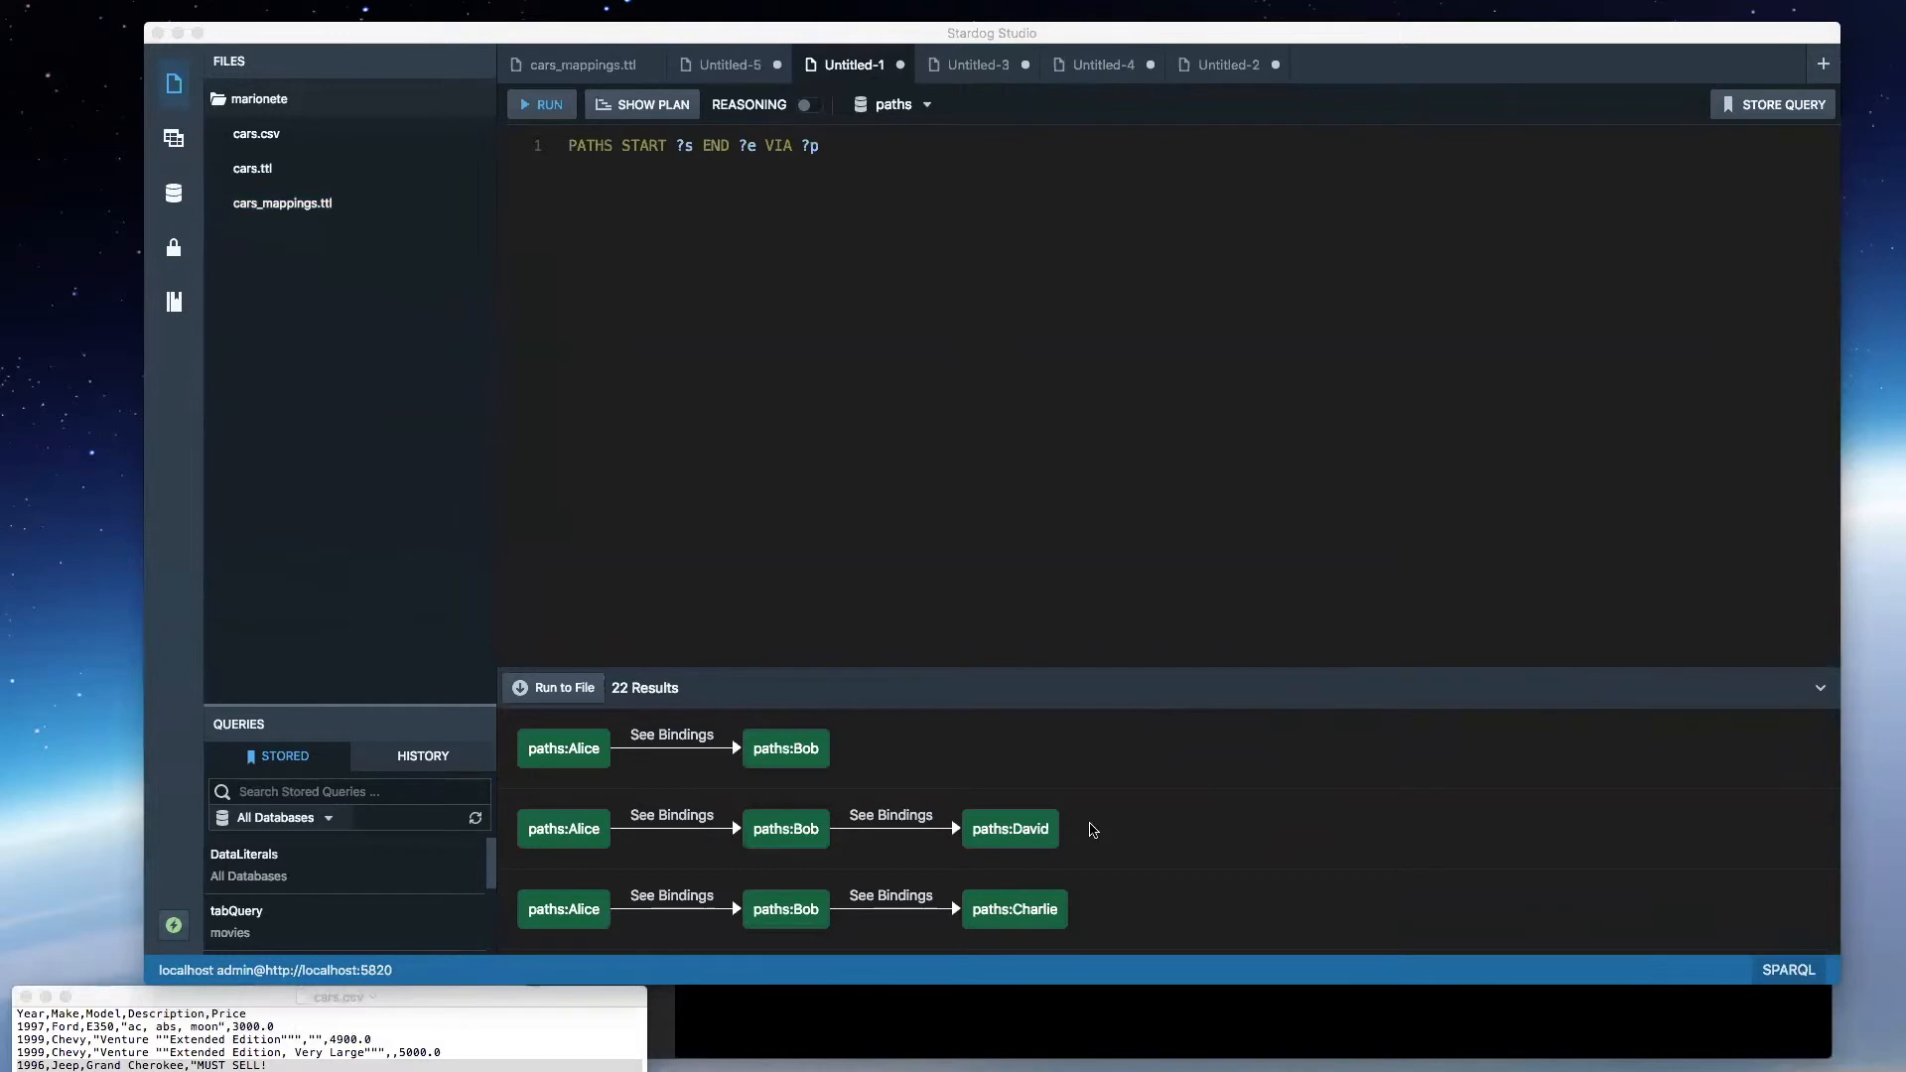
pyautogui.click(1112, 759)
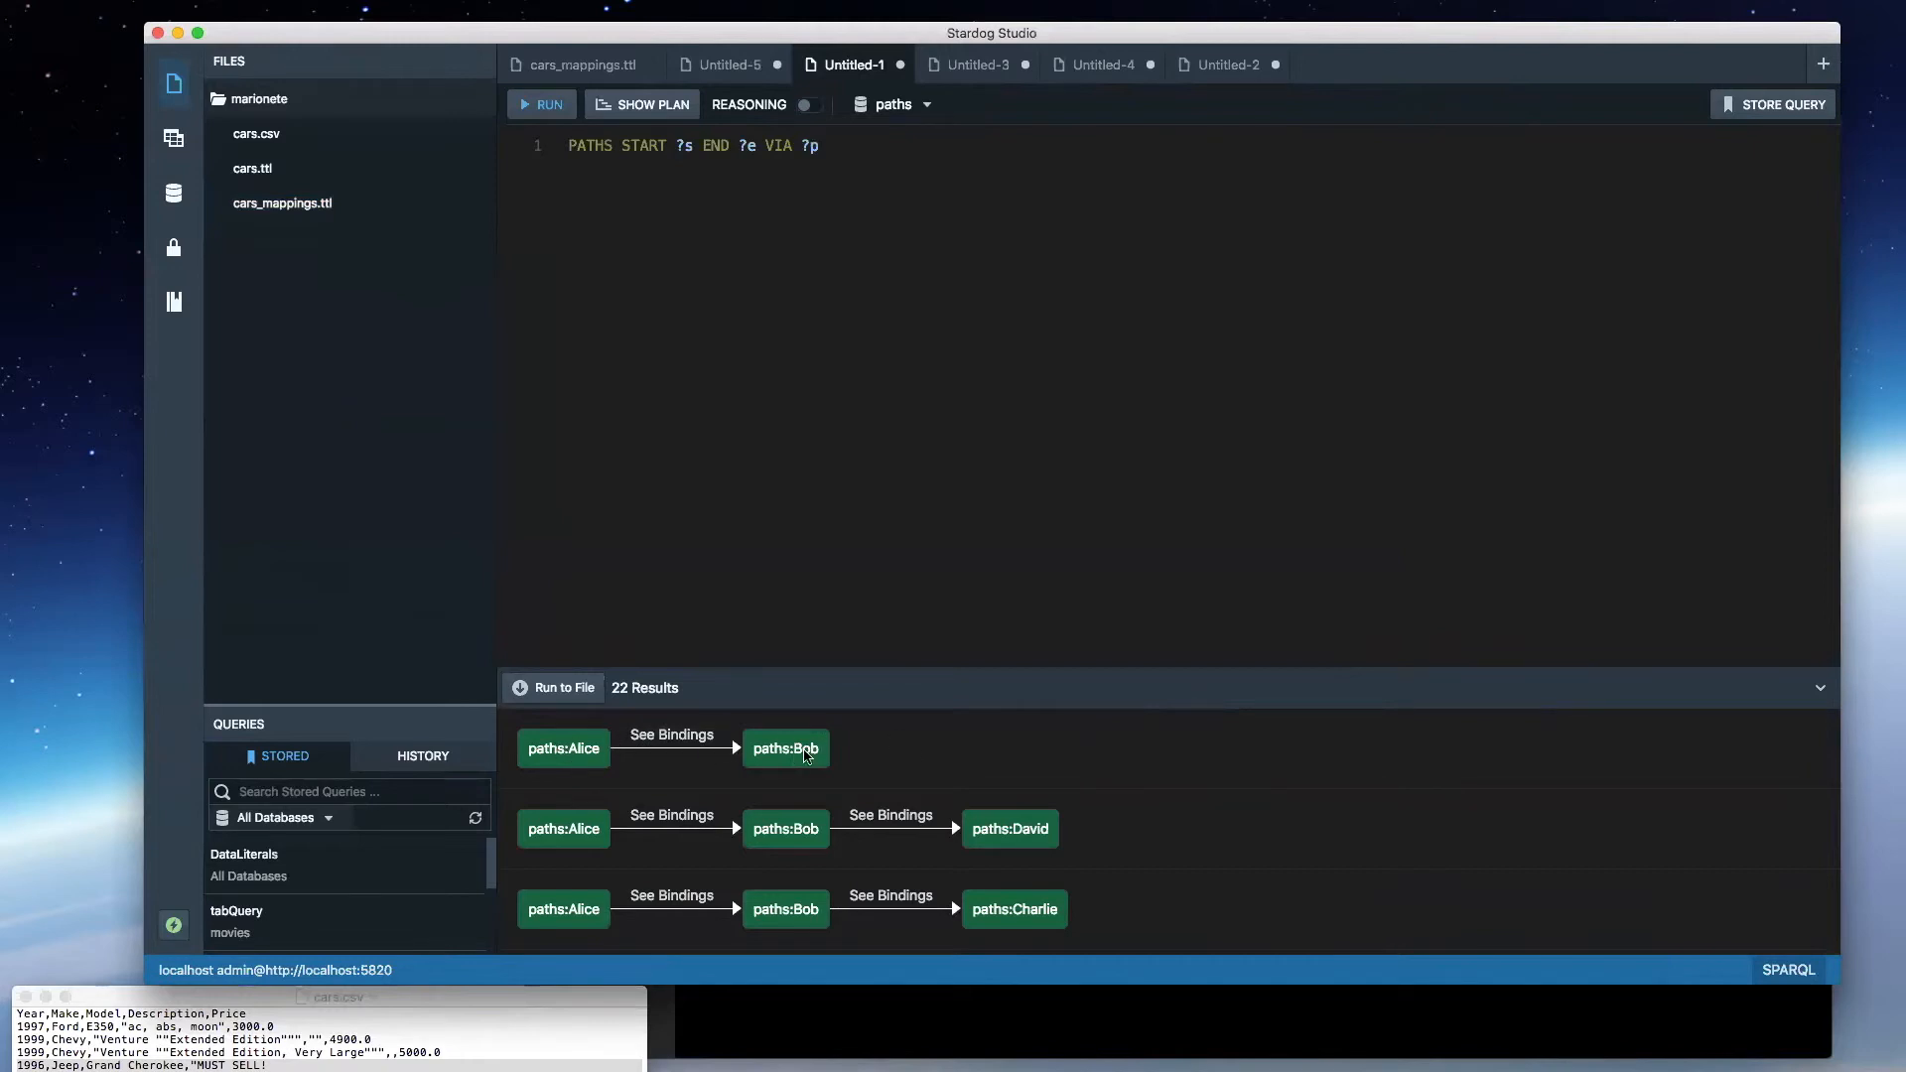
pyautogui.moveTo(668, 739)
pyautogui.scroll(-3, 837, 786)
pyautogui.scroll(3, 836, 786)
pyautogui.moveTo(0, 62); pyautogui.dragTo(0, 14)
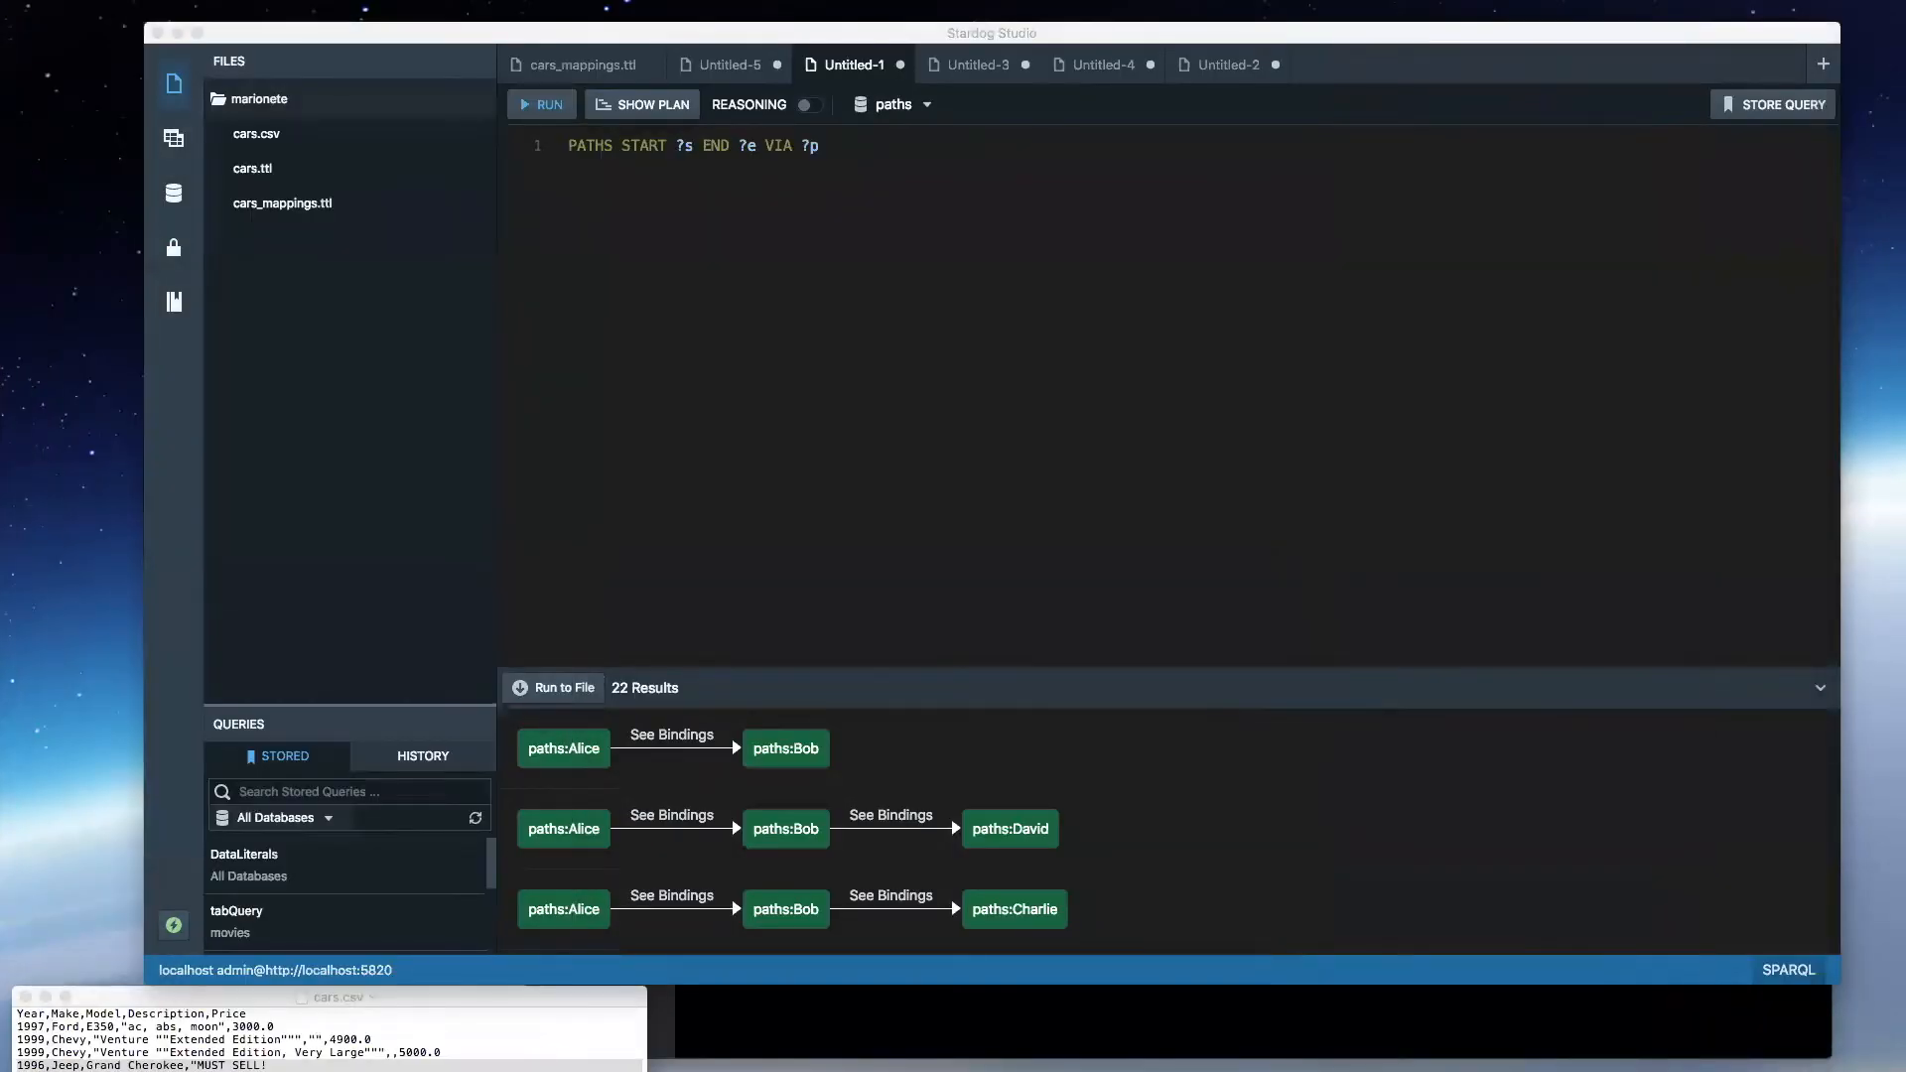
pyautogui.click(1266, 759)
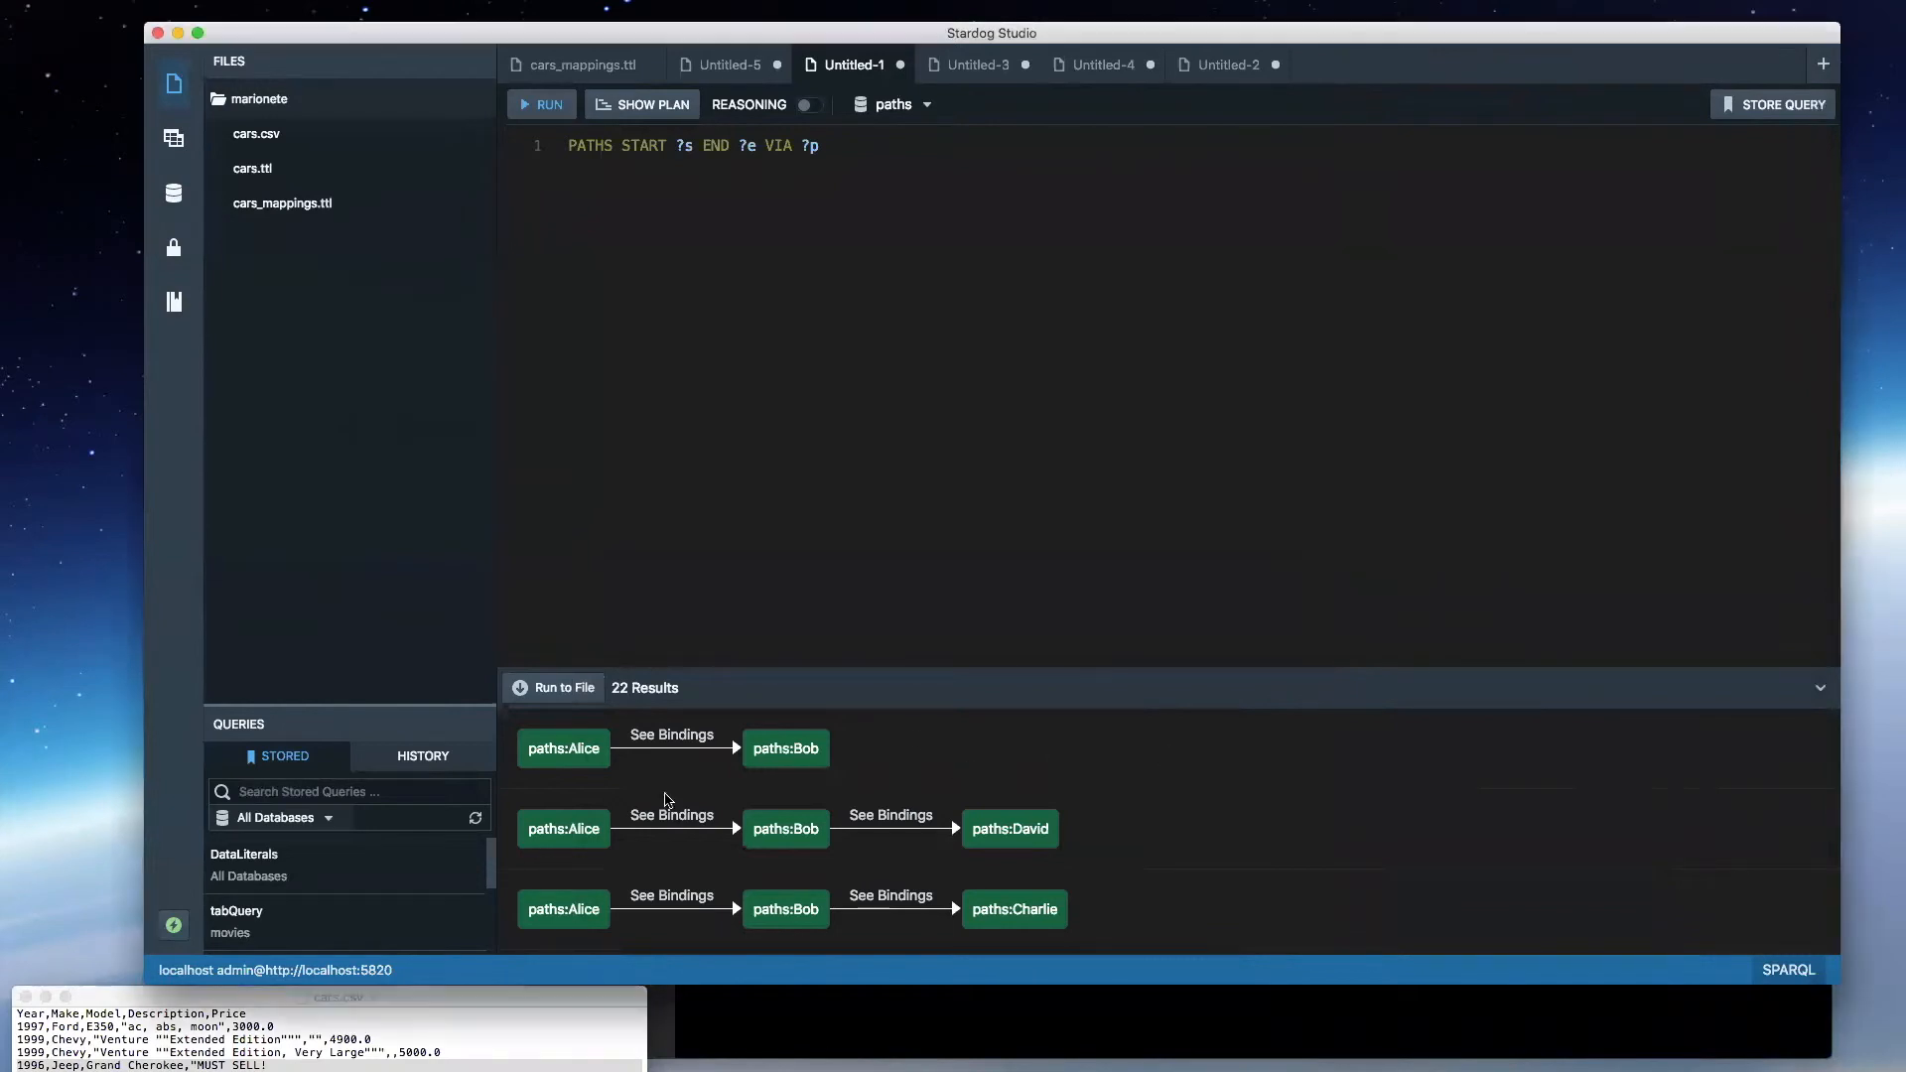
pyautogui.scroll(-3, 1055, 833)
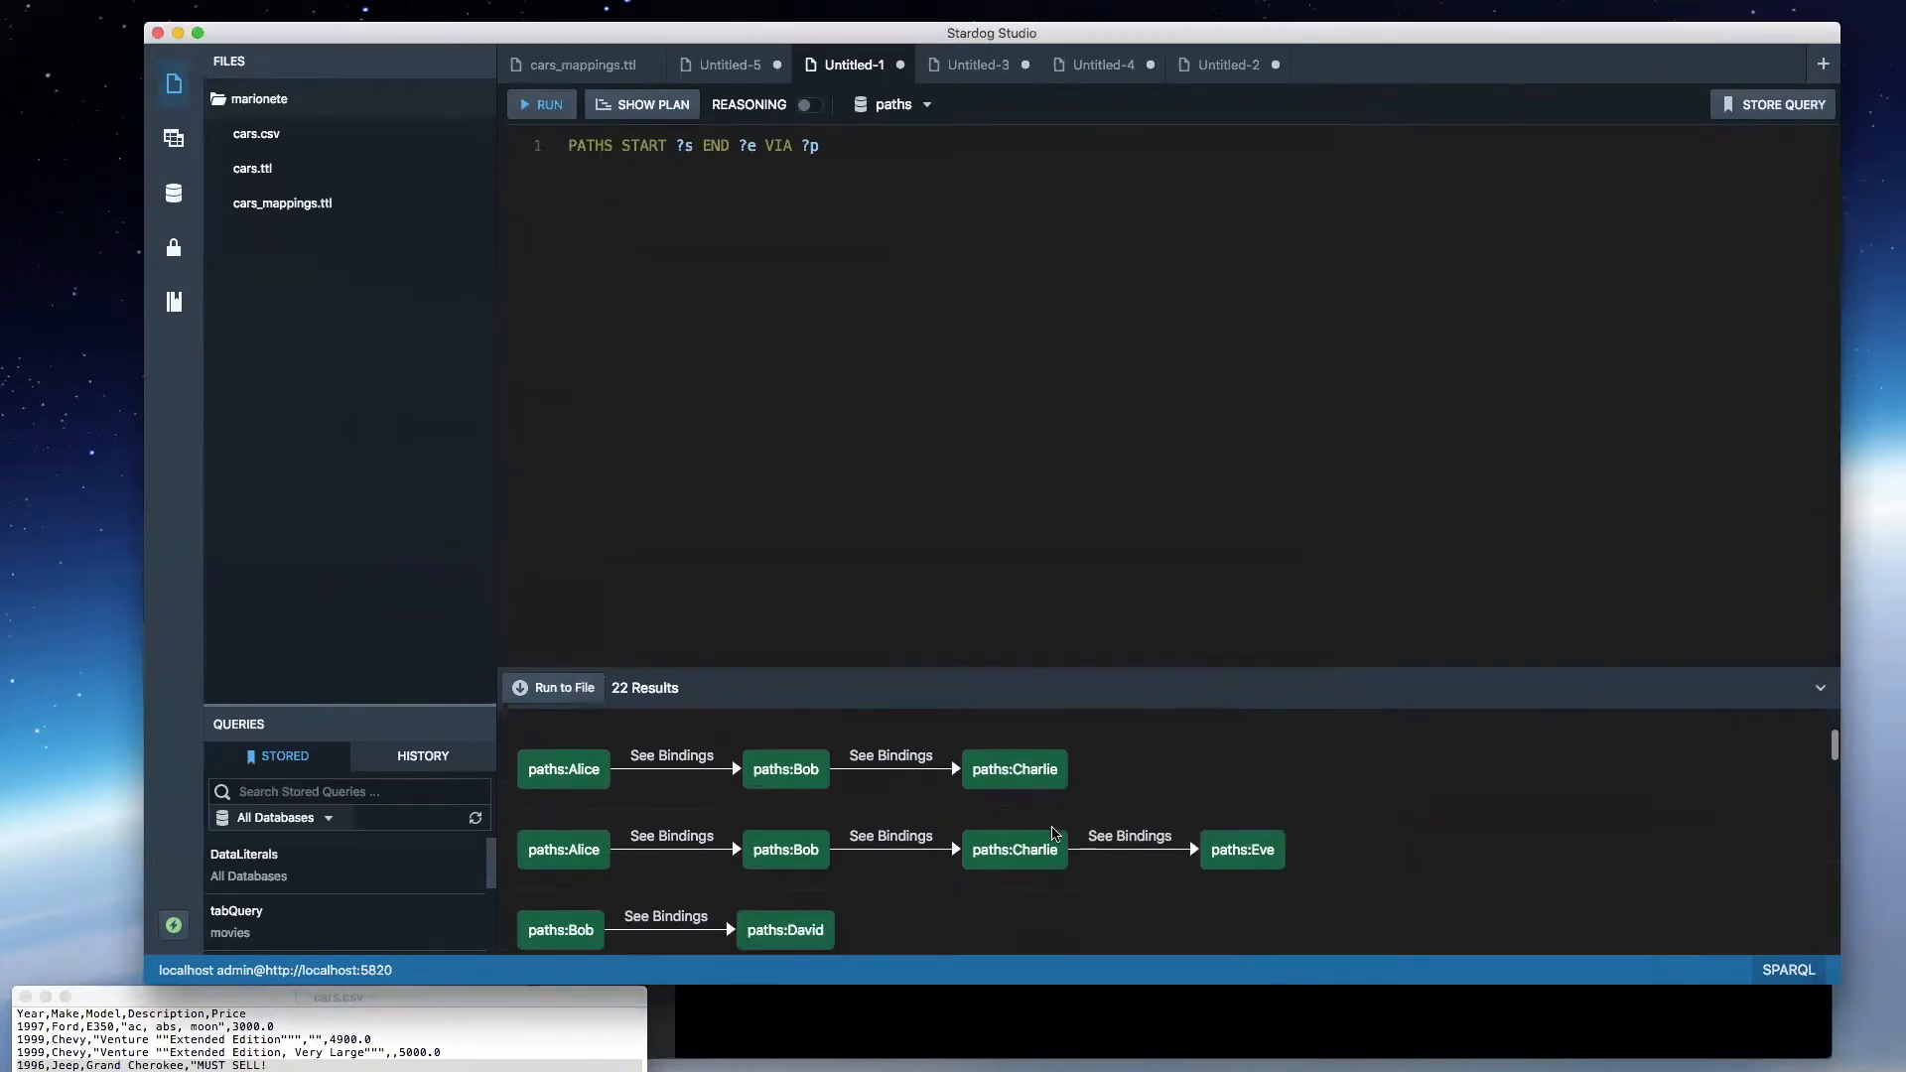
pyautogui.scroll(-3, 1219, 849)
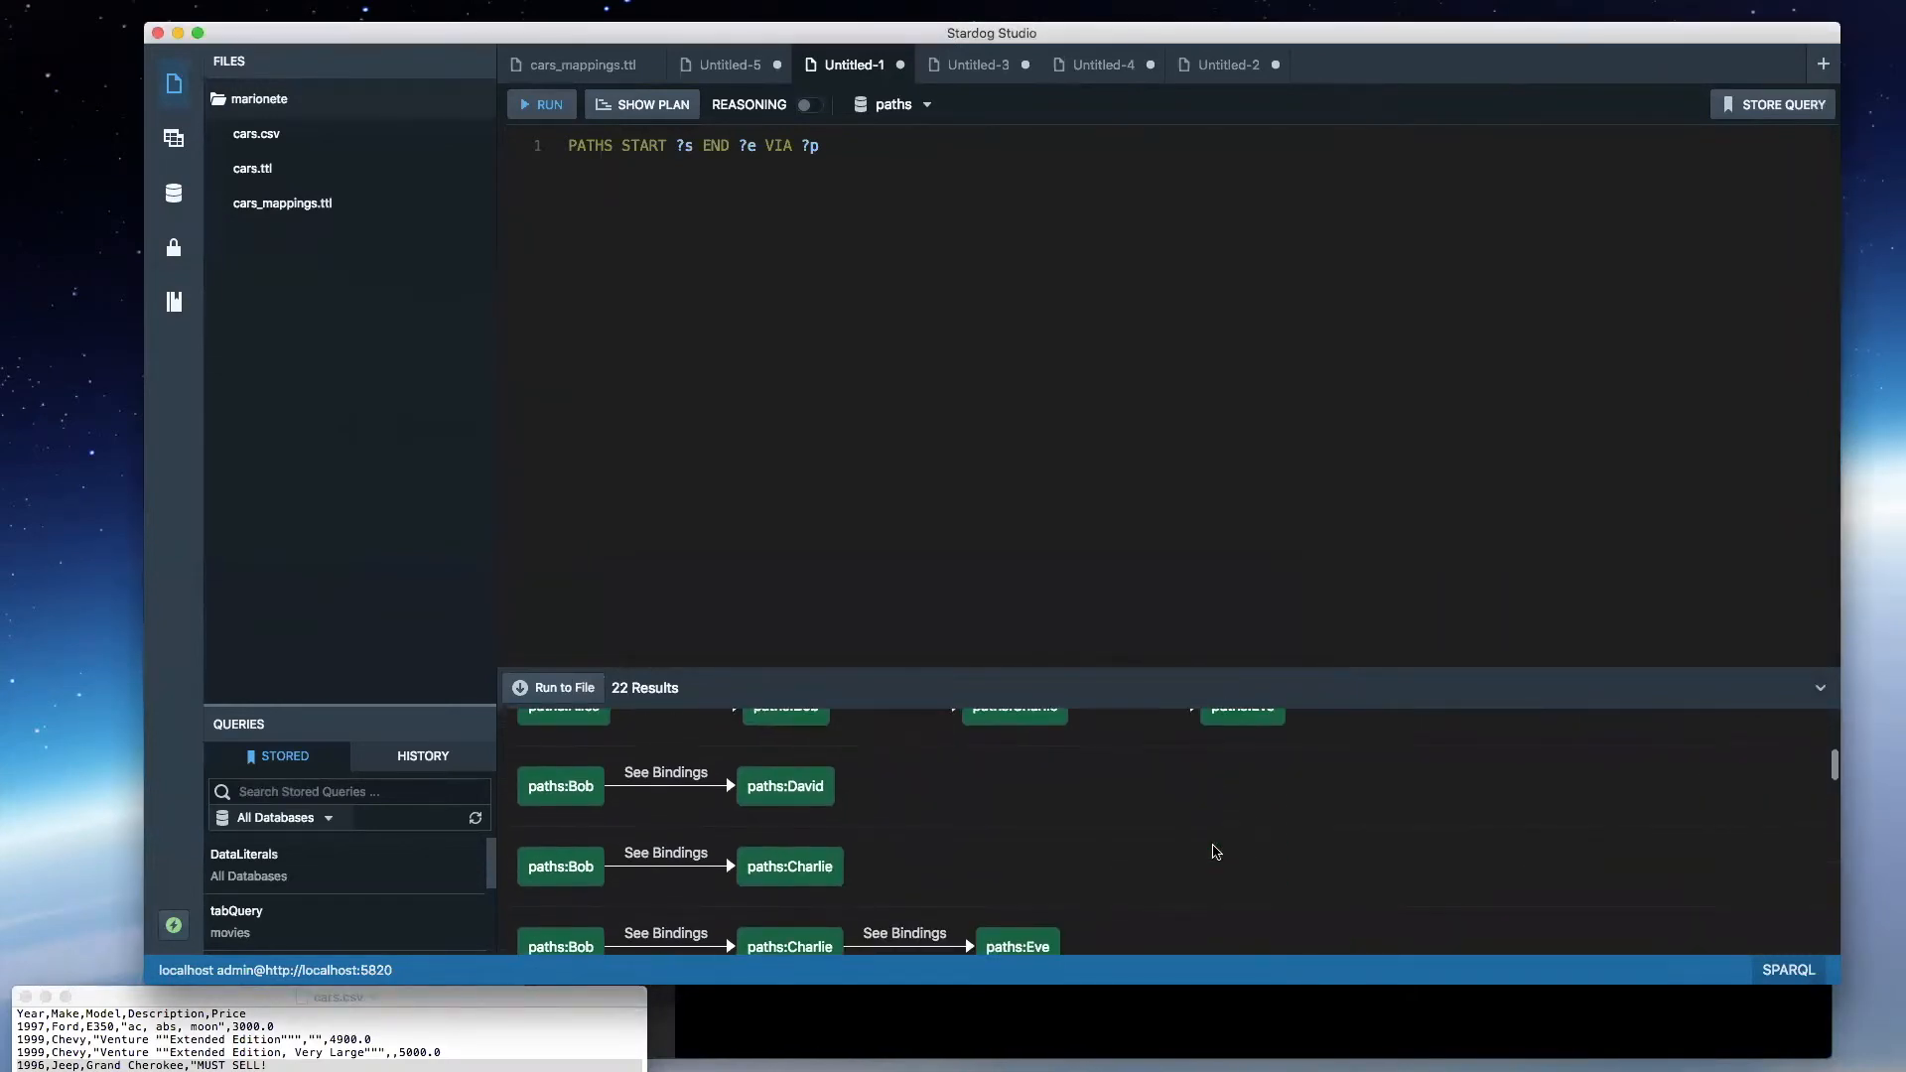
pyautogui.scroll(-2, 745, 944)
# - Restrict the path query's start to "?s = :Alice", run it and look through the resulting paths
pyautogui.click(686, 842)
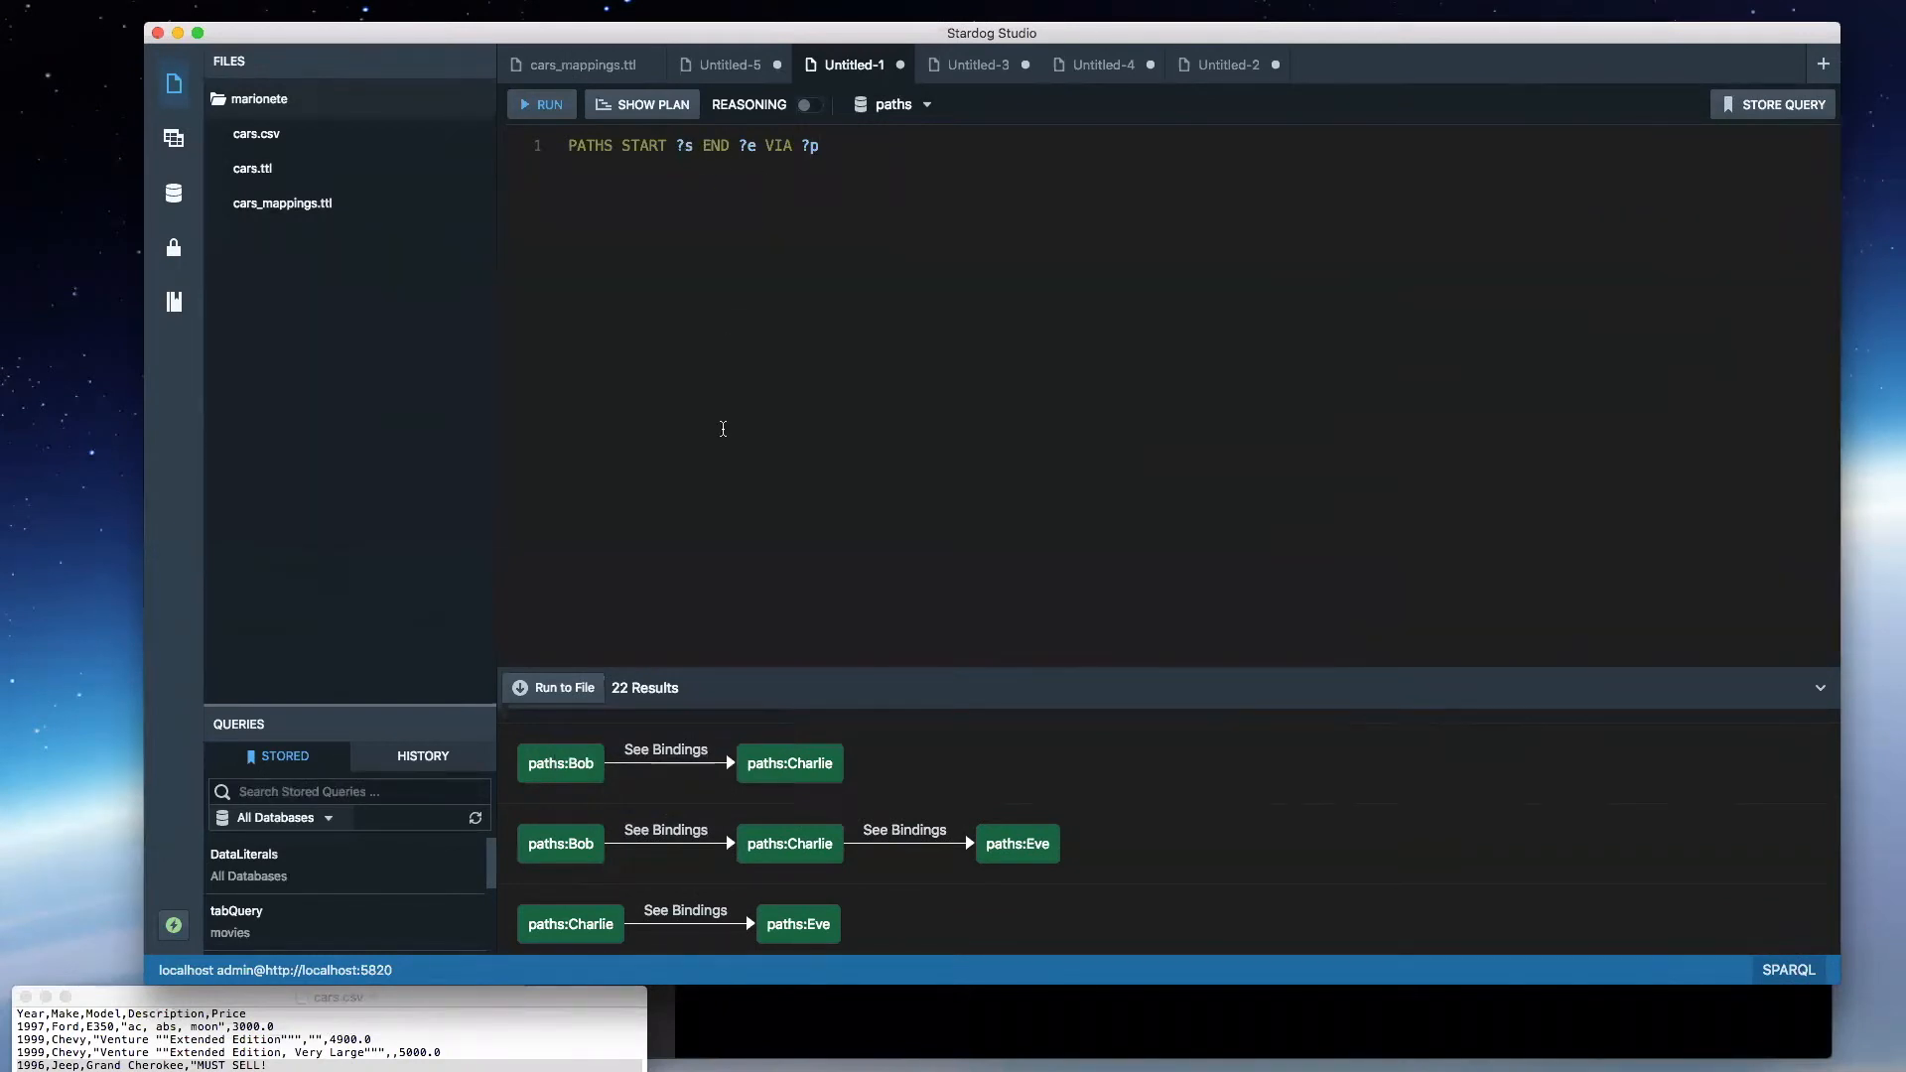
pyautogui.press('Right')
pyautogui.write('= :Alice')
pyautogui.press('super+e')
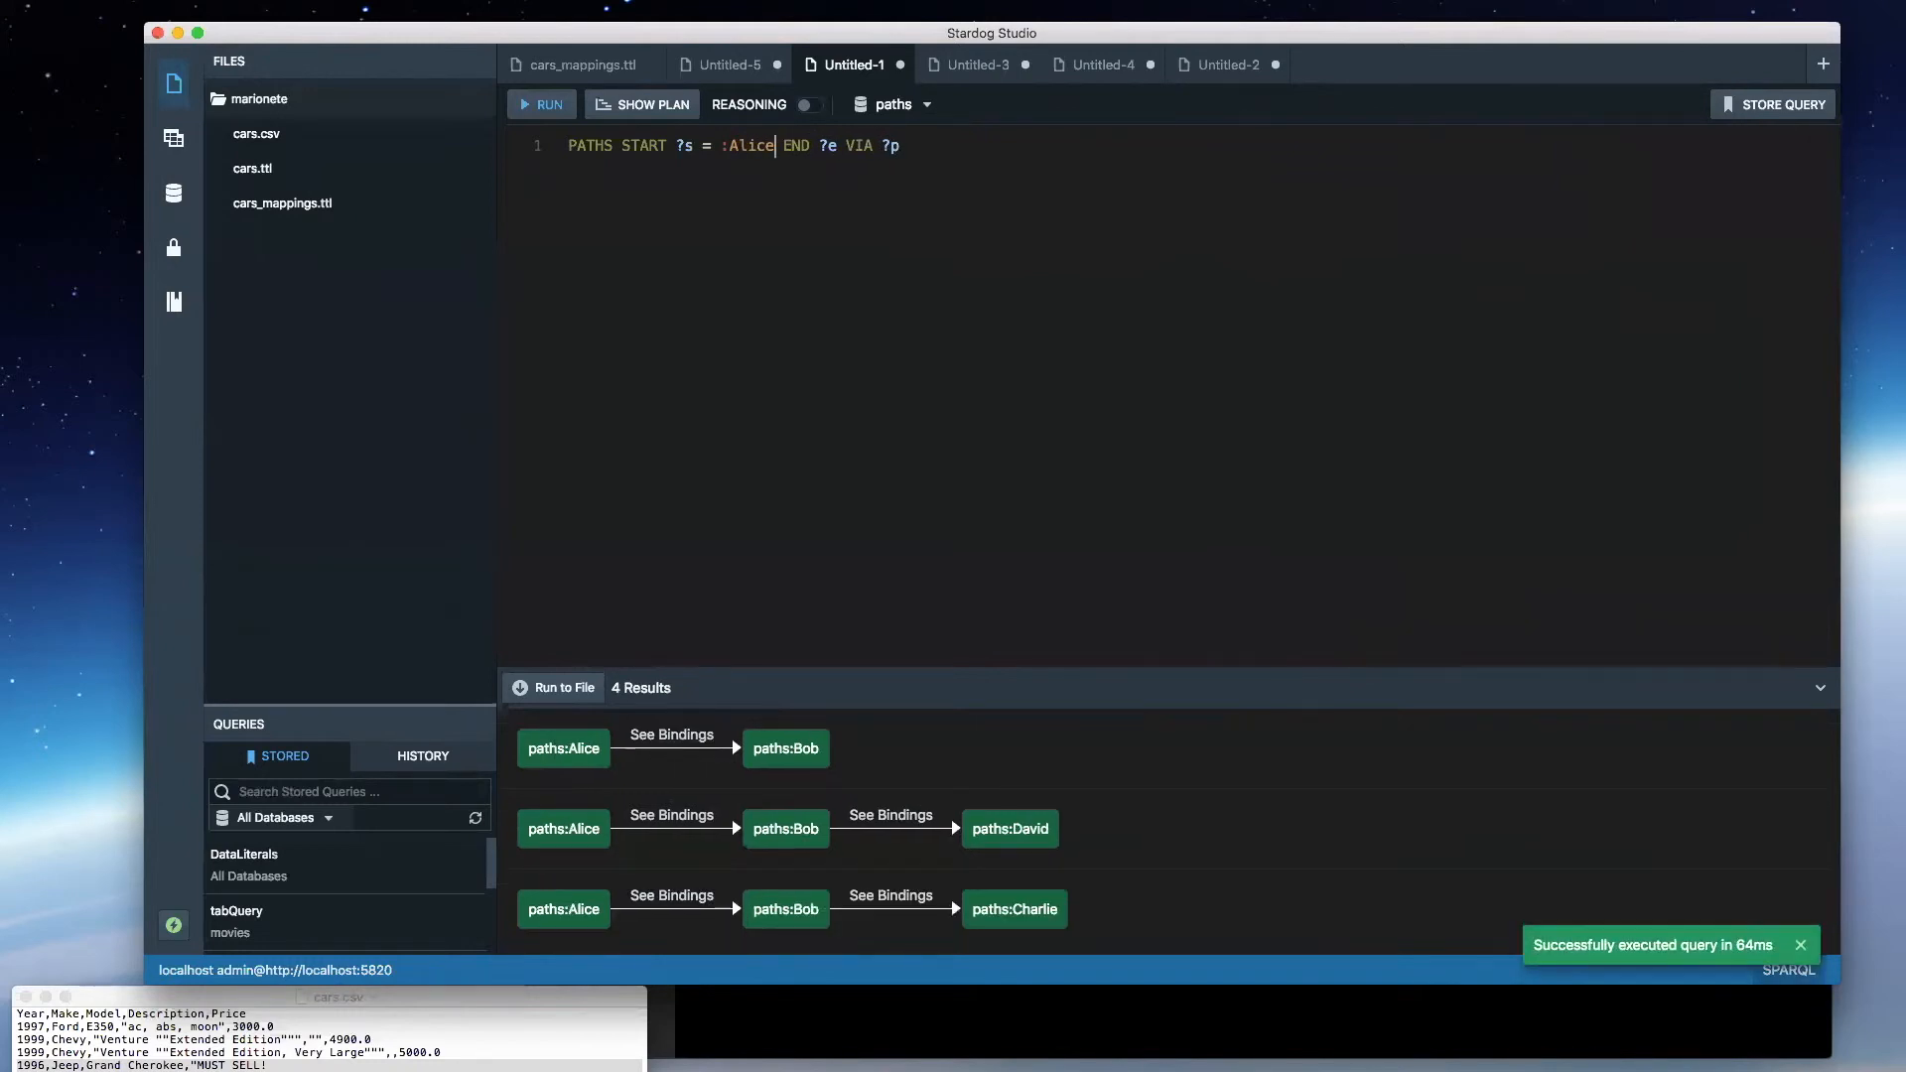
pyautogui.scroll(-2, 1056, 779)
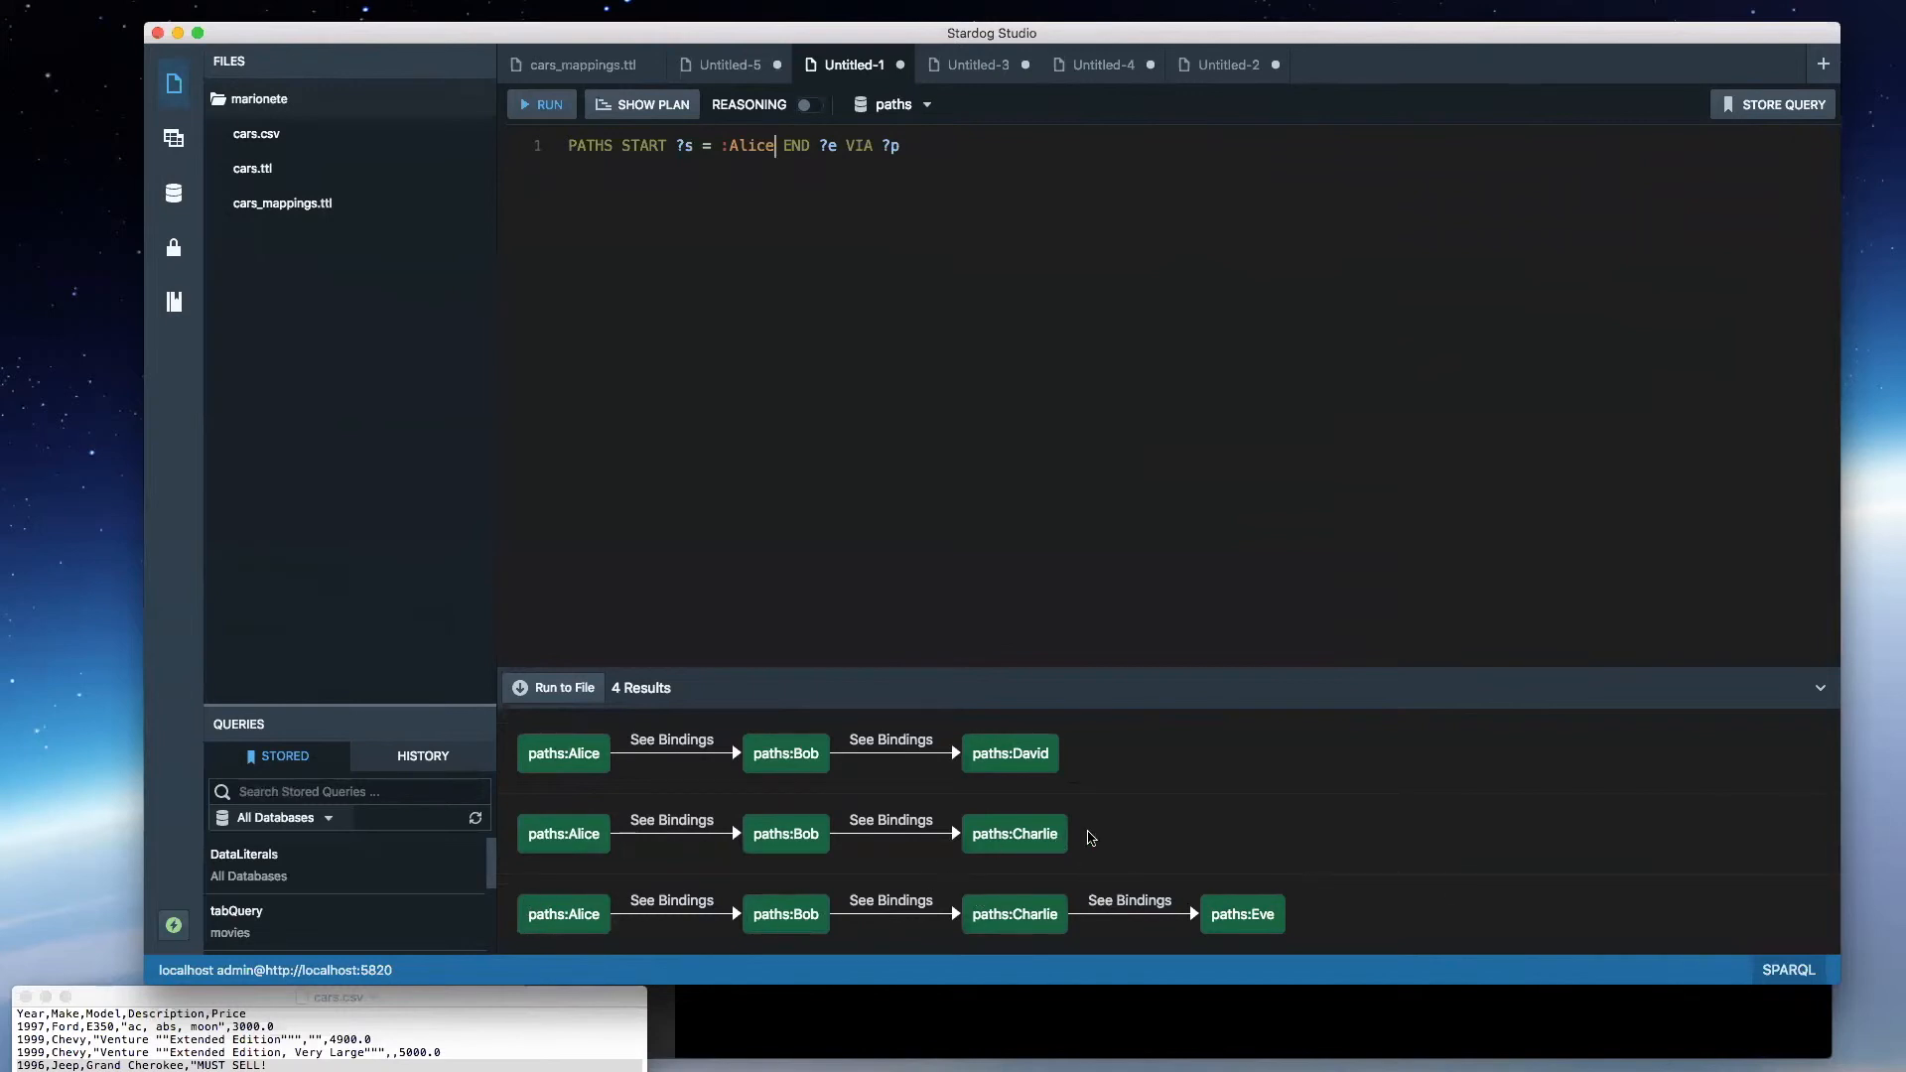
pyautogui.scroll(1, 1053, 812)
pyautogui.scroll(1, 1053, 812)
pyautogui.scroll(-2, 1080, 851)
# - Undo the start restriction, limit the end node to "?e = :David" instead, and run the query to review its paths
pyautogui.press('super+z')
pyautogui.click(756, 144)
pyautogui.write('= :Da')
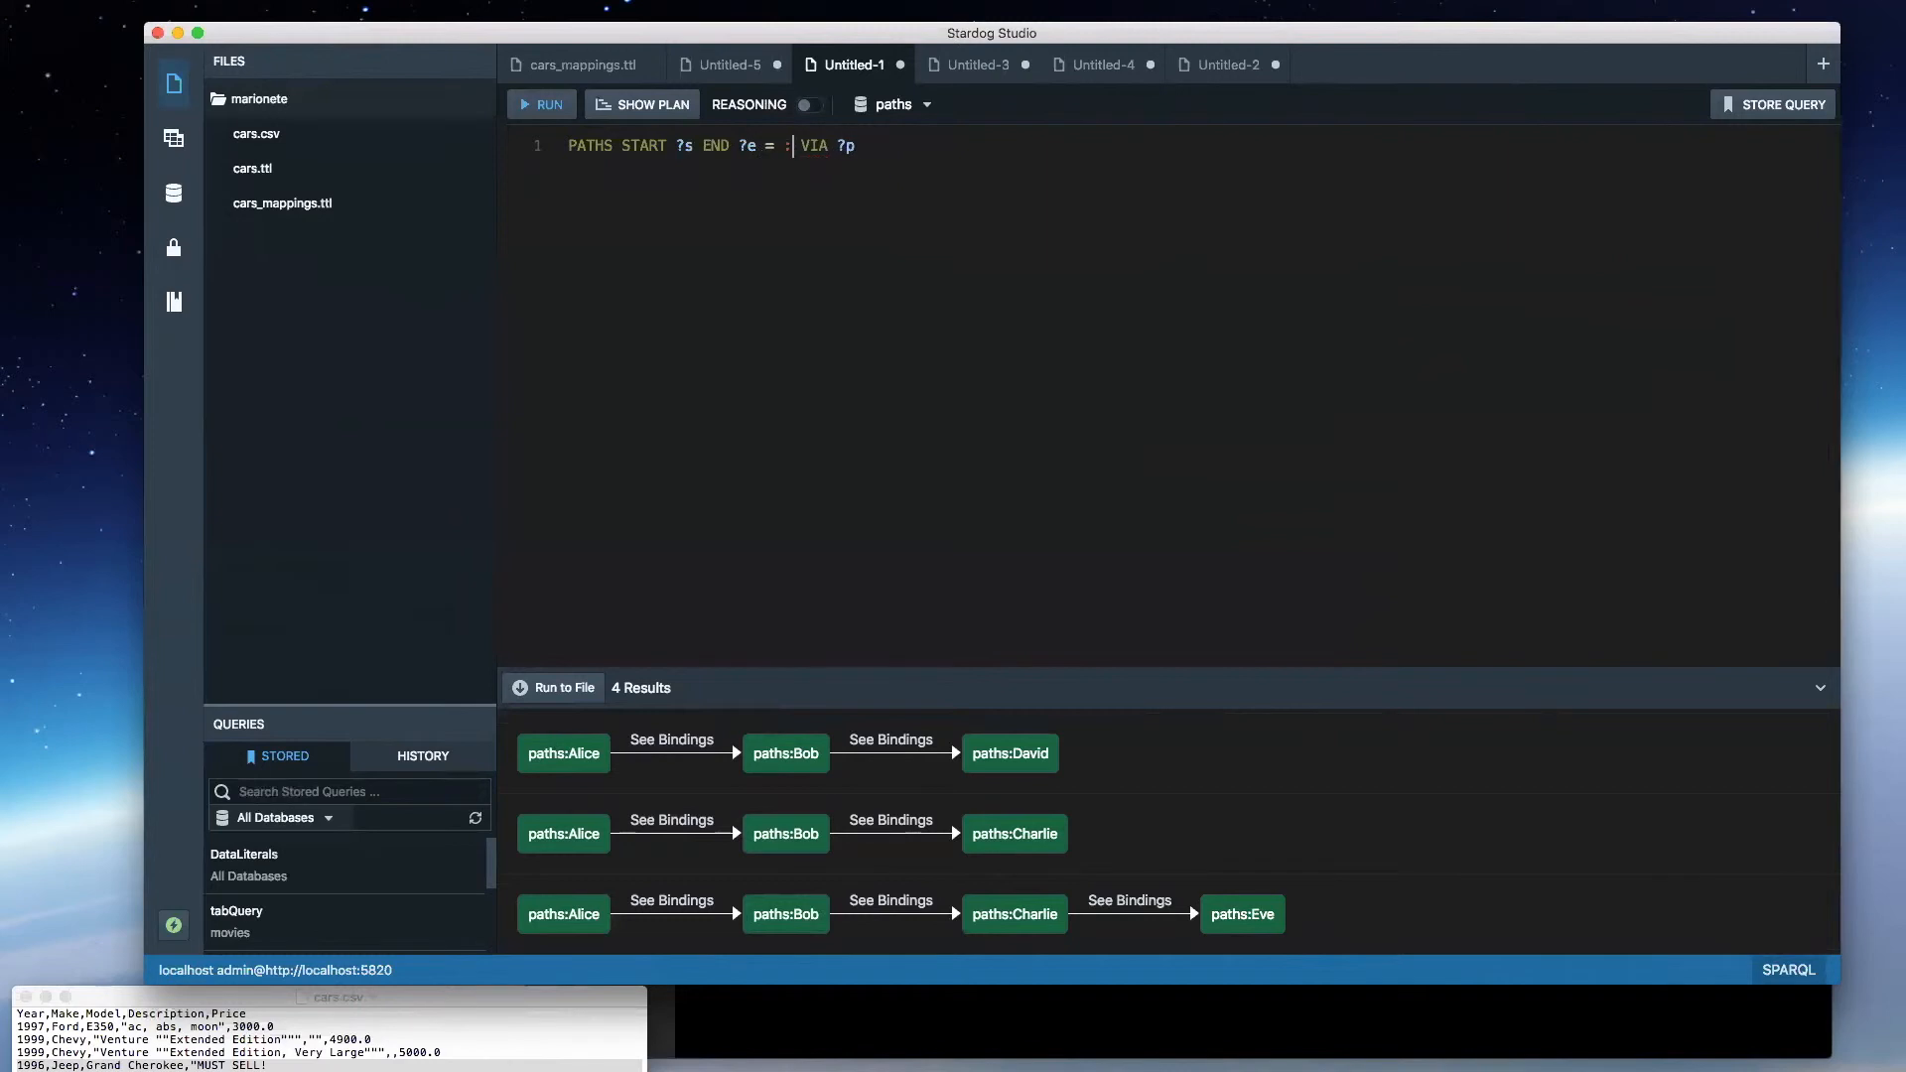
pyautogui.write('vid')
pyautogui.press('super+e')
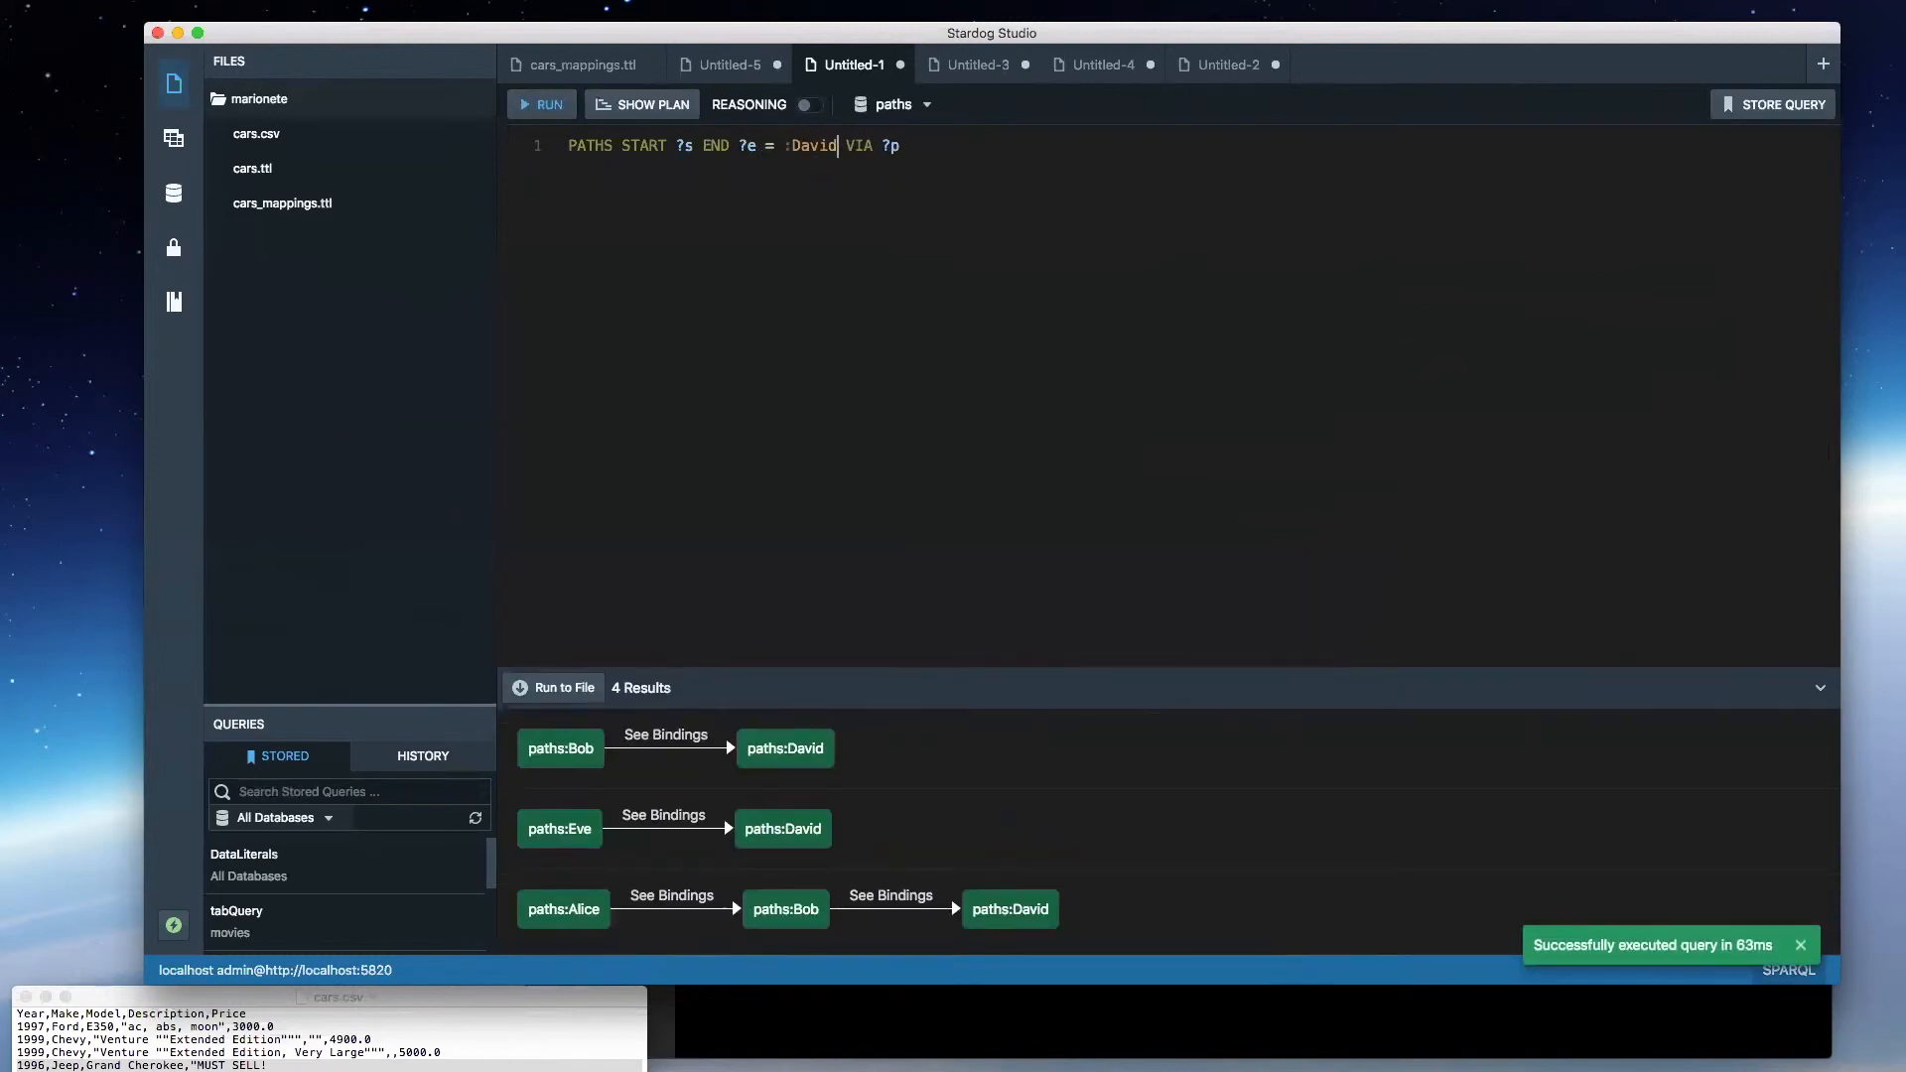
pyautogui.scroll(-2, 562, 877)
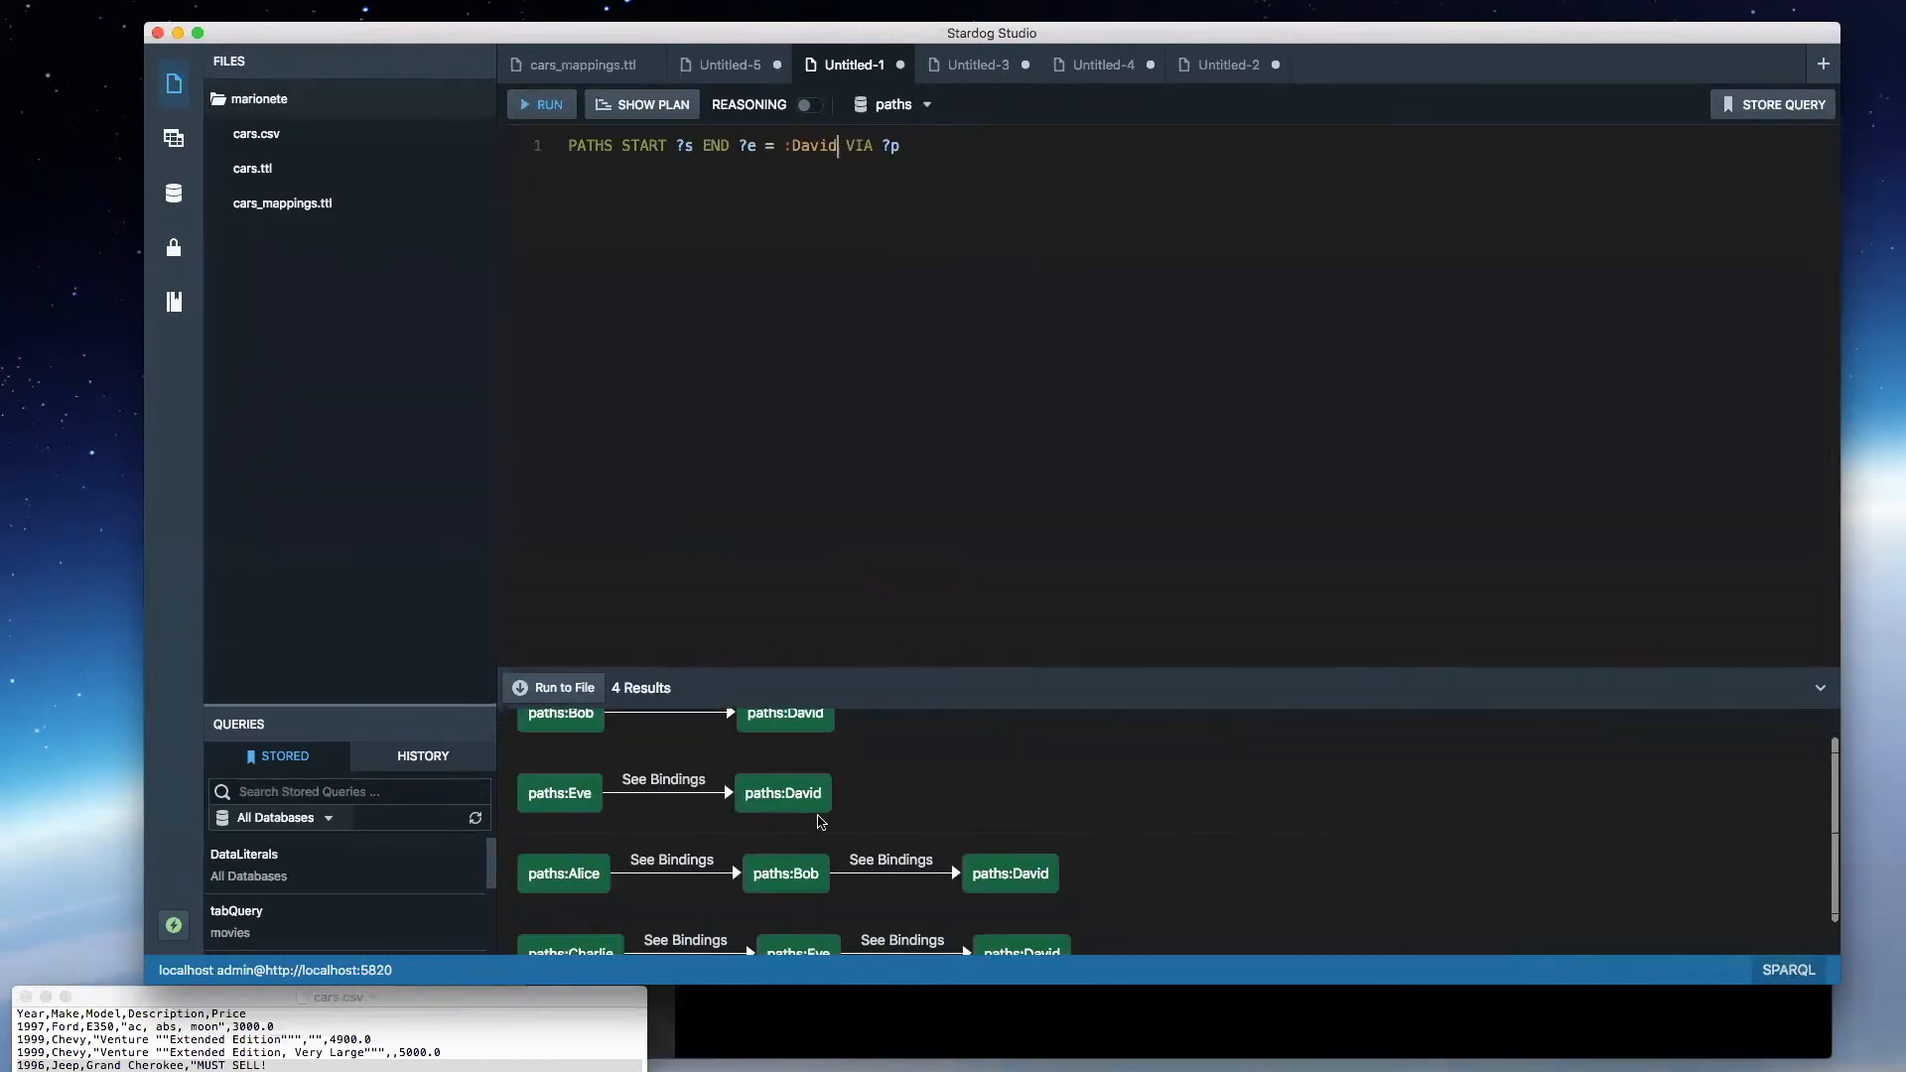
pyautogui.scroll(-1, 562, 877)
pyautogui.scroll(3, 565, 878)
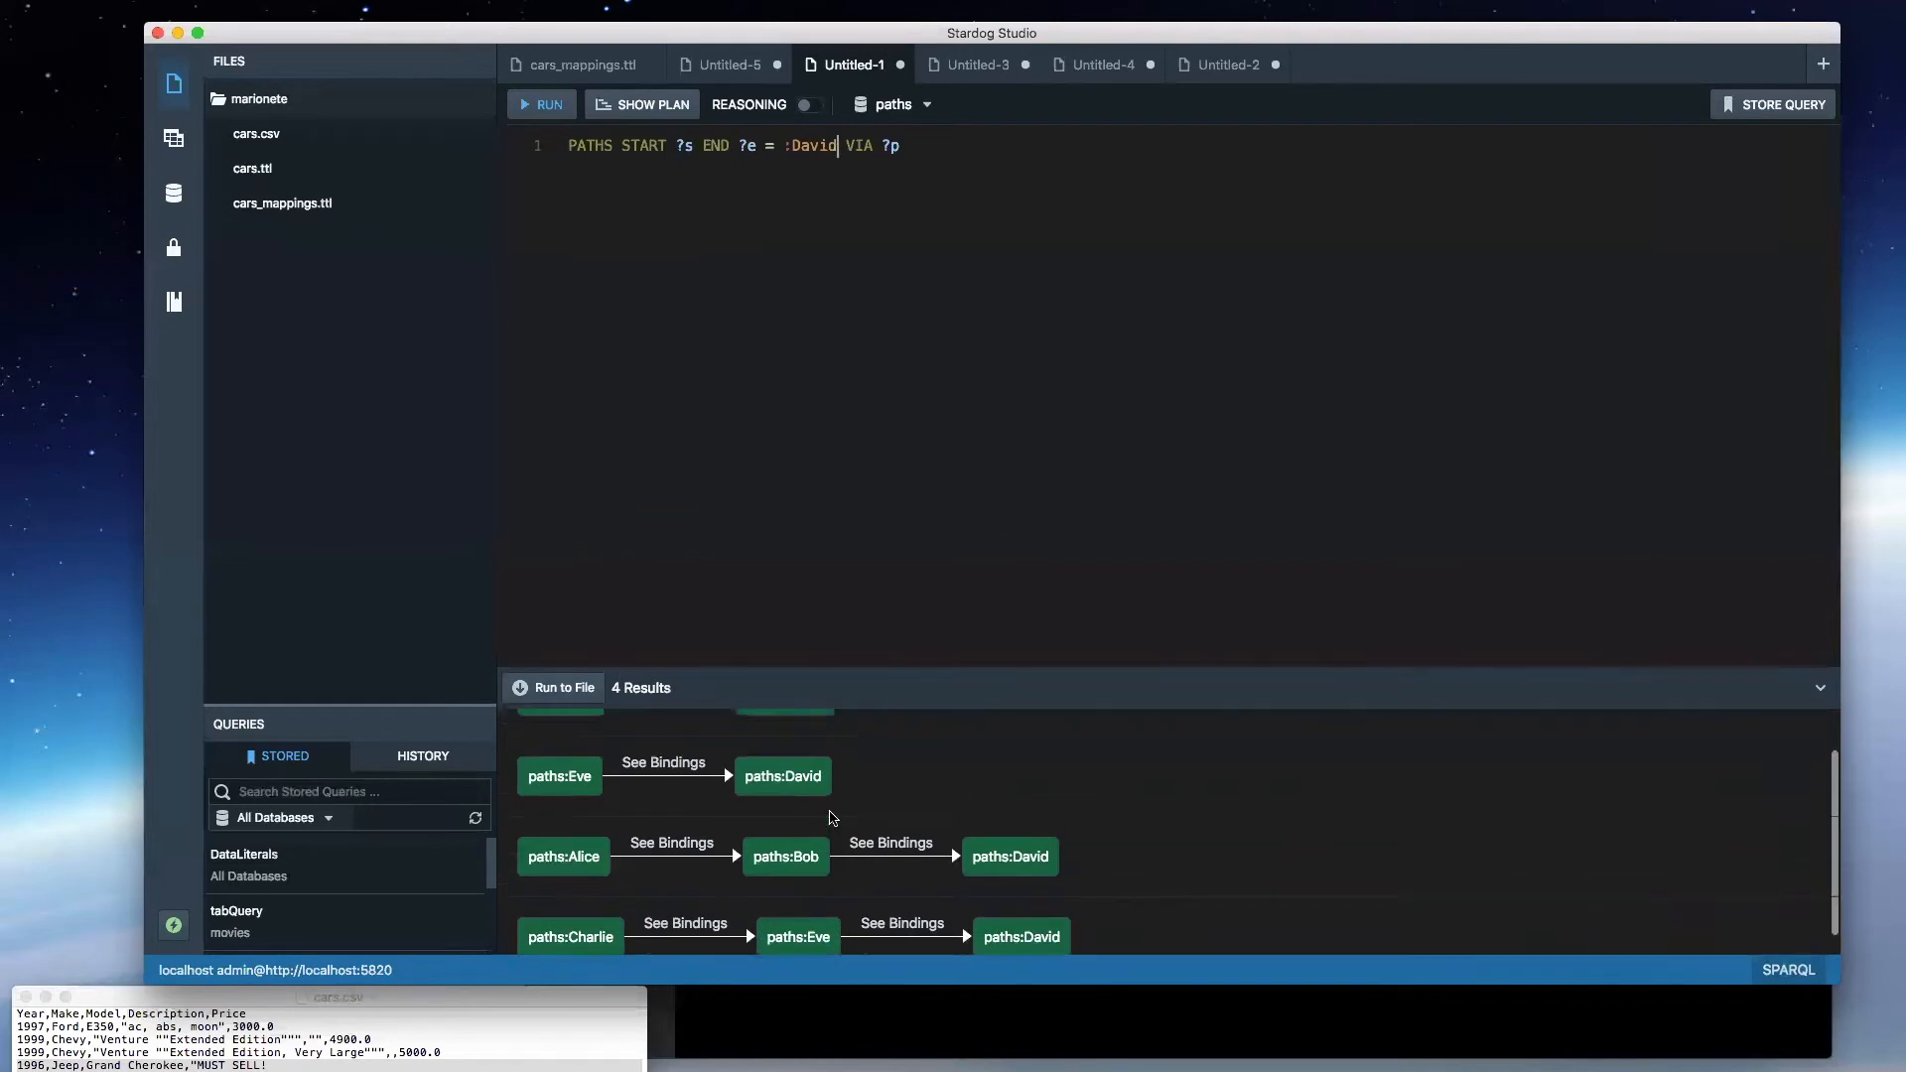
# - Add "= :Alice" after ?s so the query has both a fixed start and a fixed end, and run it
pyautogui.click(697, 147)
pyautogui.write('= :alice')
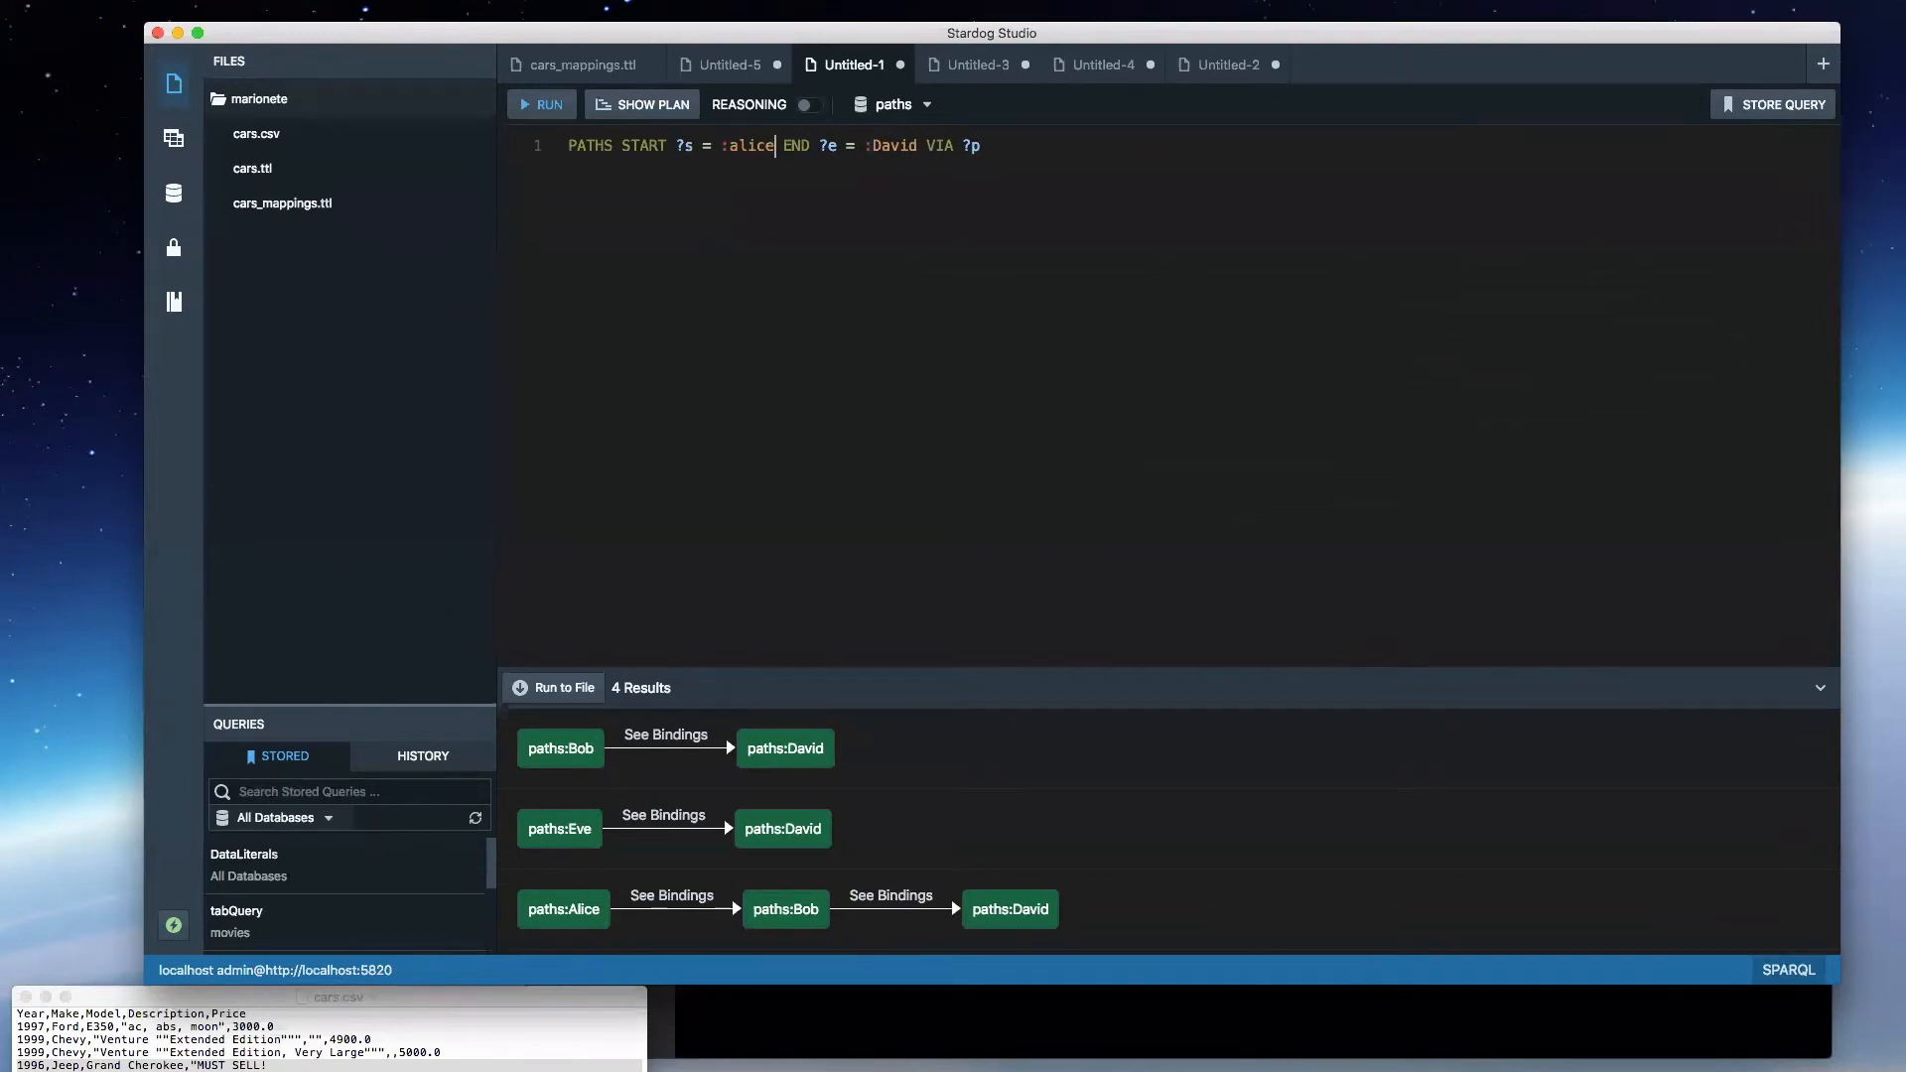
pyautogui.press('Left')
pyautogui.press('Left')
pyautogui.hotkey('shift', 'Left')
pyautogui.write('A')
pyautogui.press('super+e')
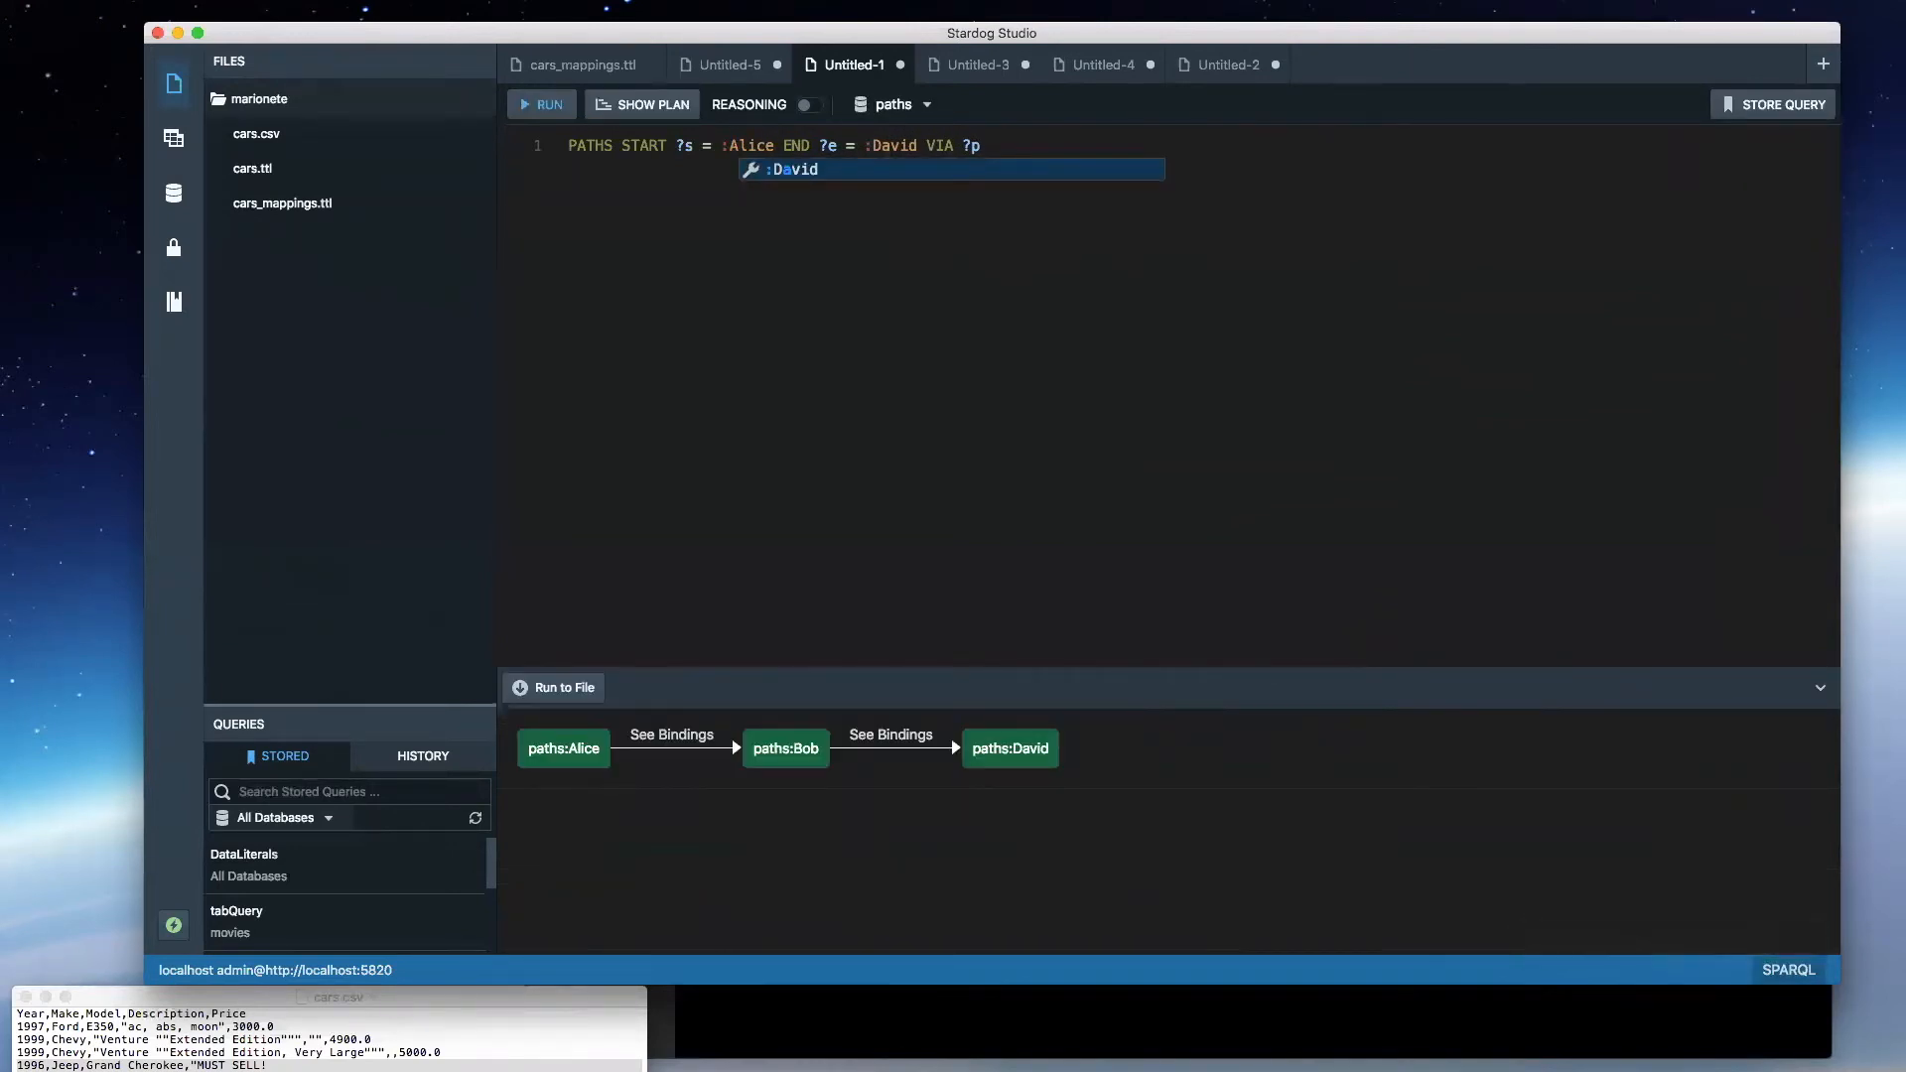
pyautogui.click(847, 385)
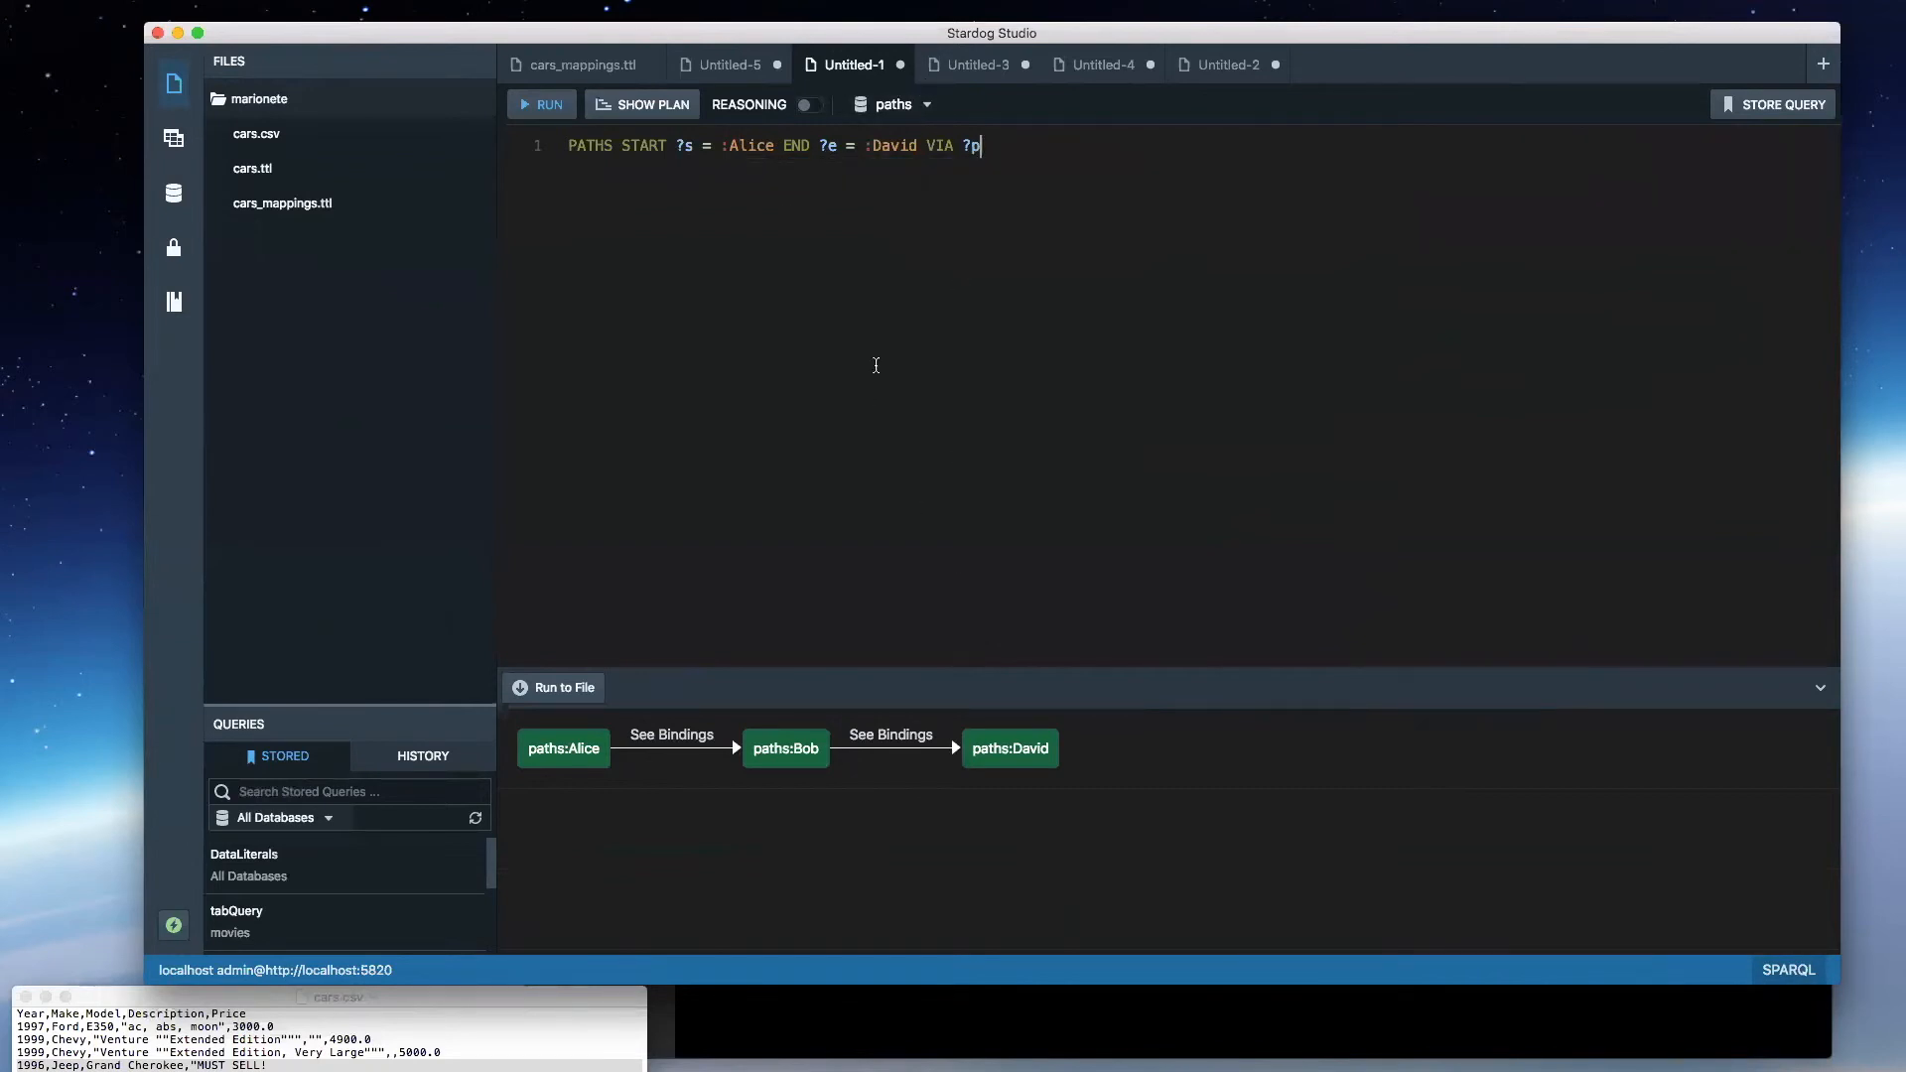
# - Replace the ?p variable after VIA with :knows, run the query and check the bindings of the first edge
pyautogui.moveTo(981, 146); pyautogui.dragTo(919, 146)
pyautogui.click(1034, 159)
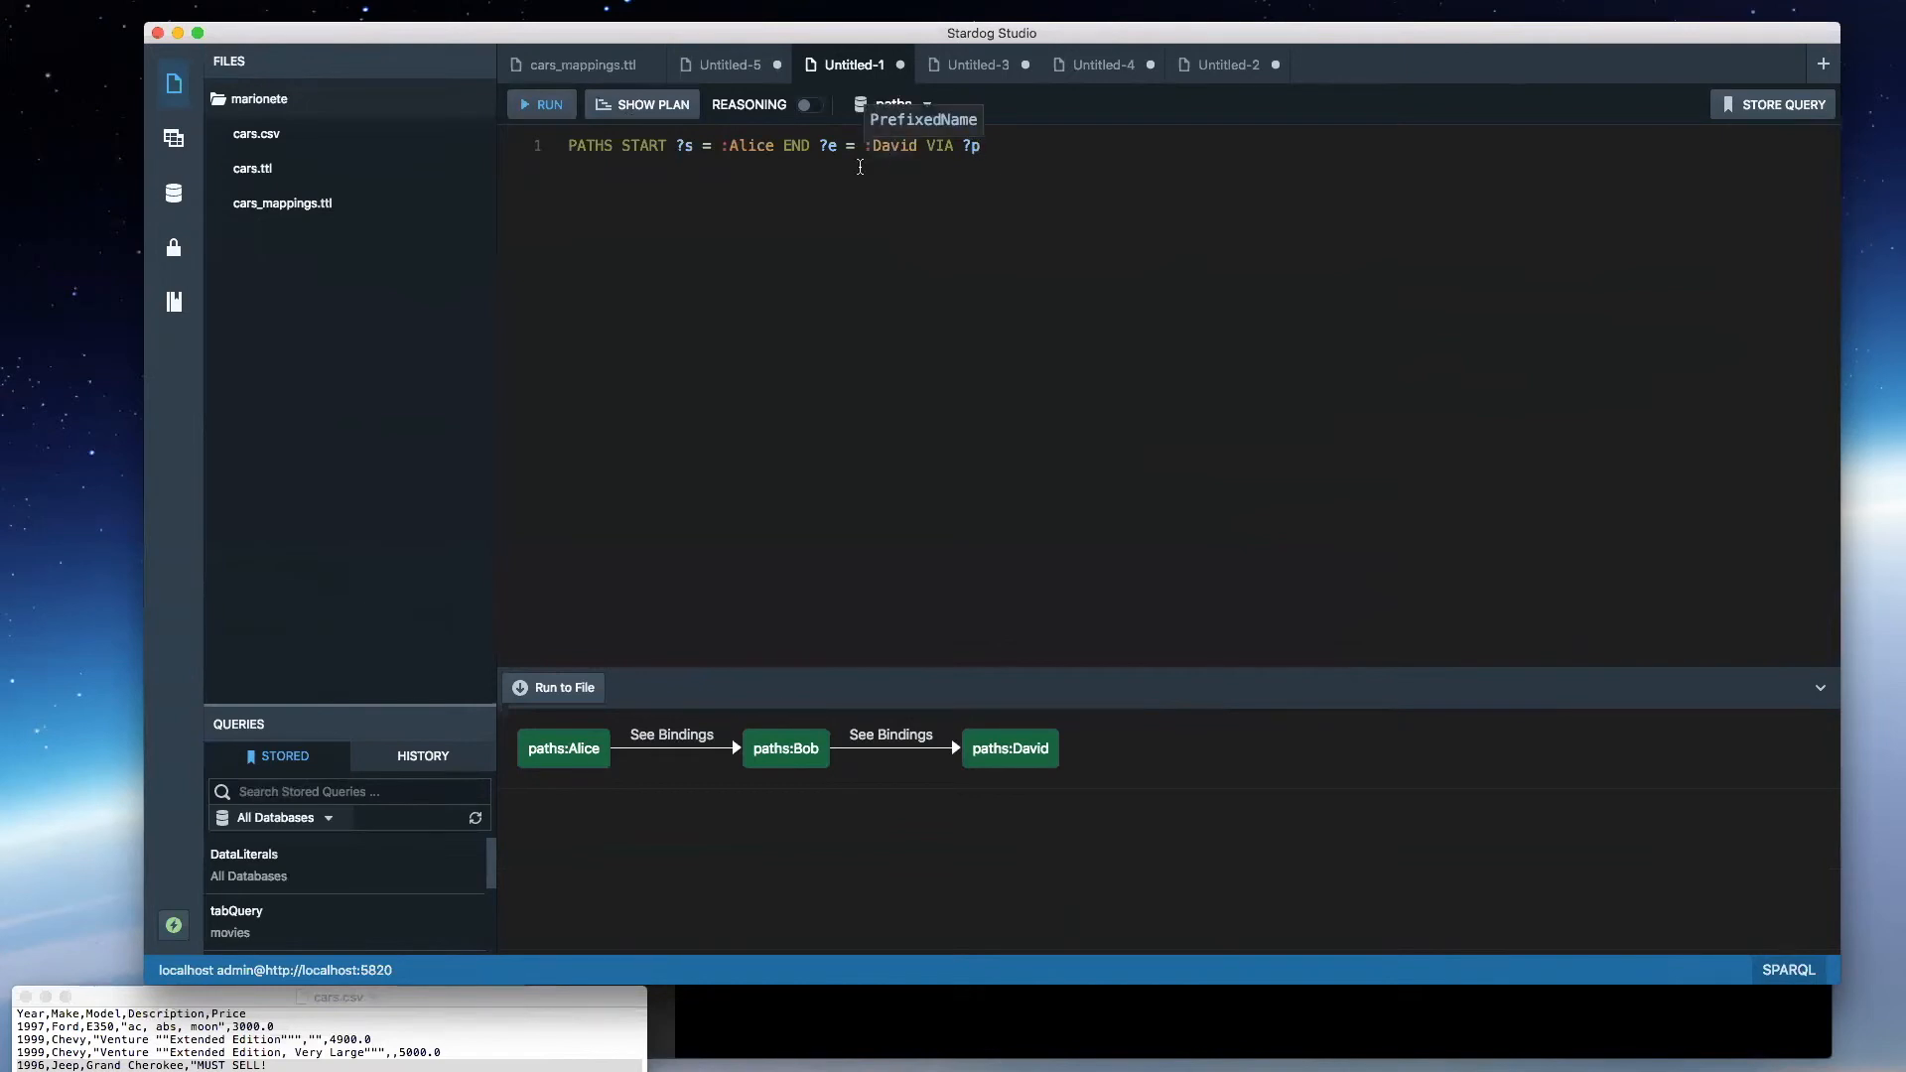
pyautogui.moveTo(982, 145); pyautogui.dragTo(962, 145)
pyautogui.write(':knows')
pyautogui.press('super+Return')
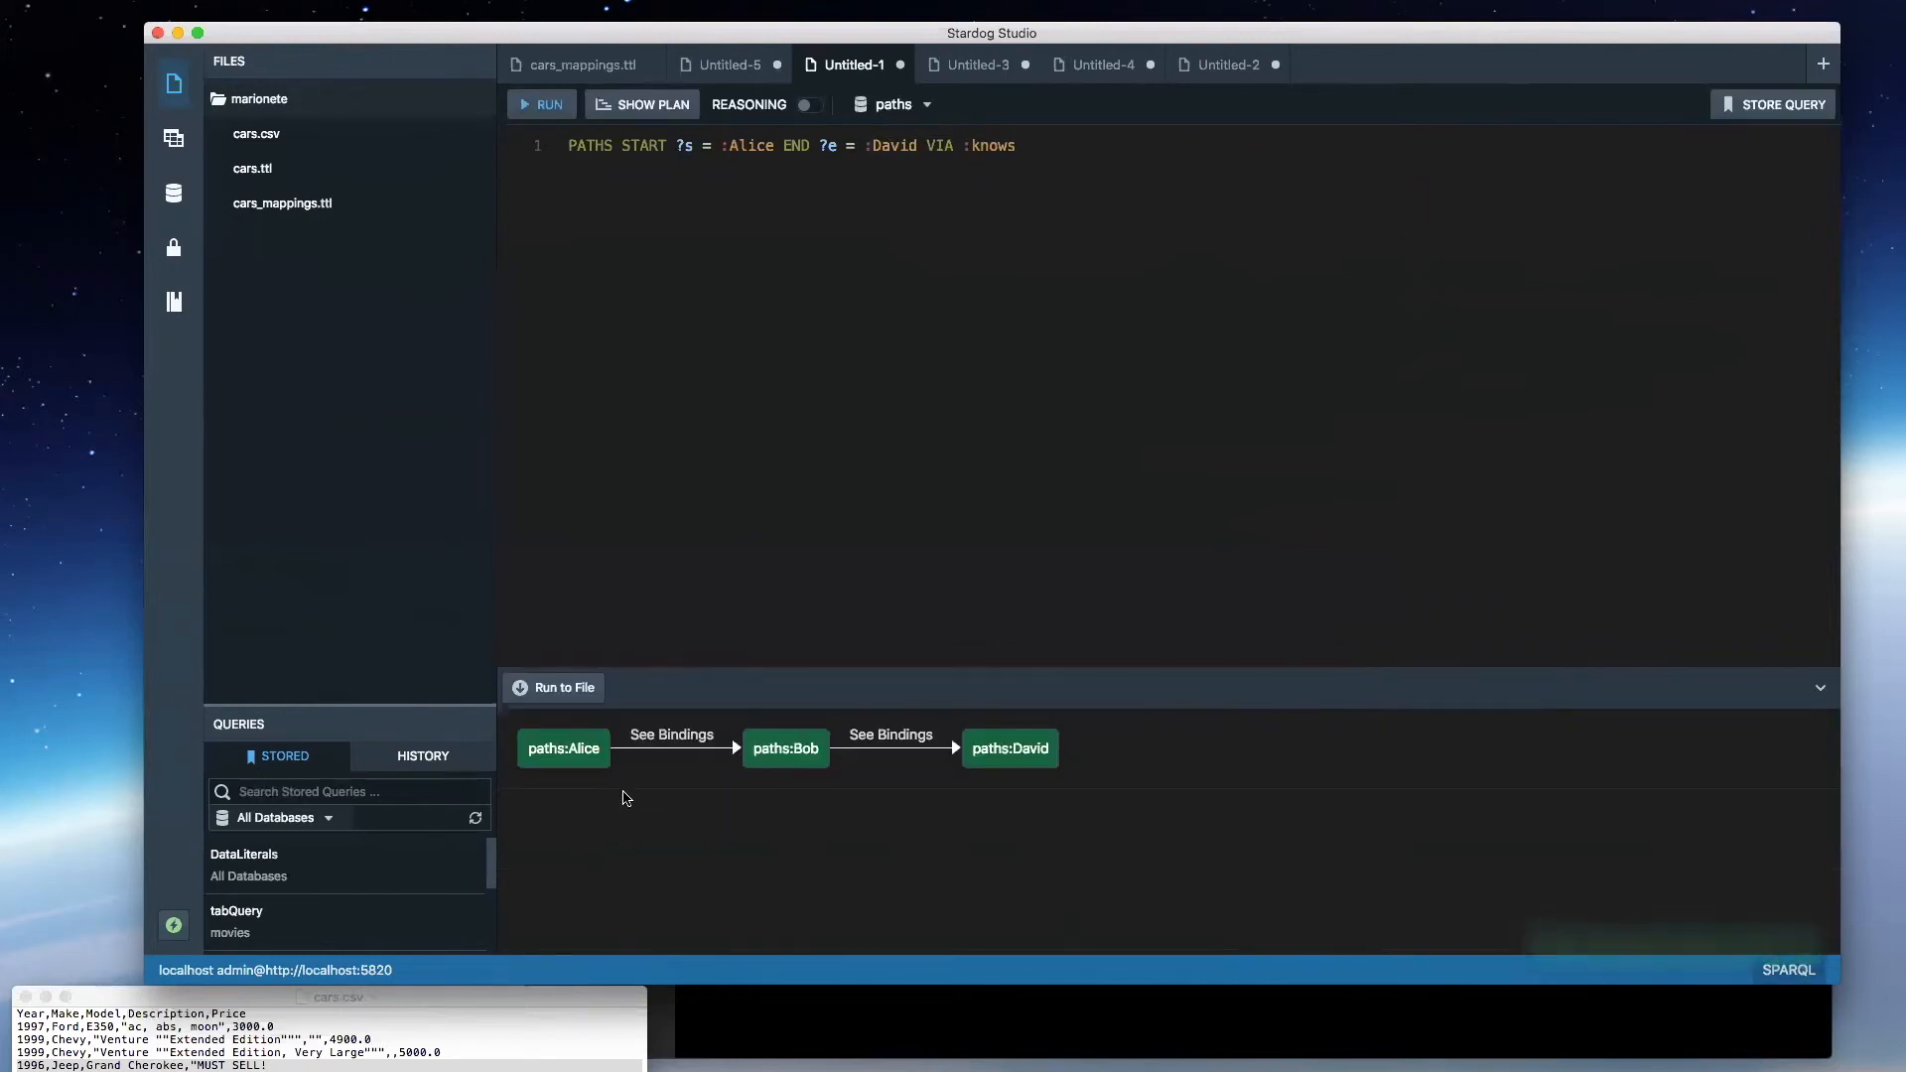
pyautogui.click(672, 740)
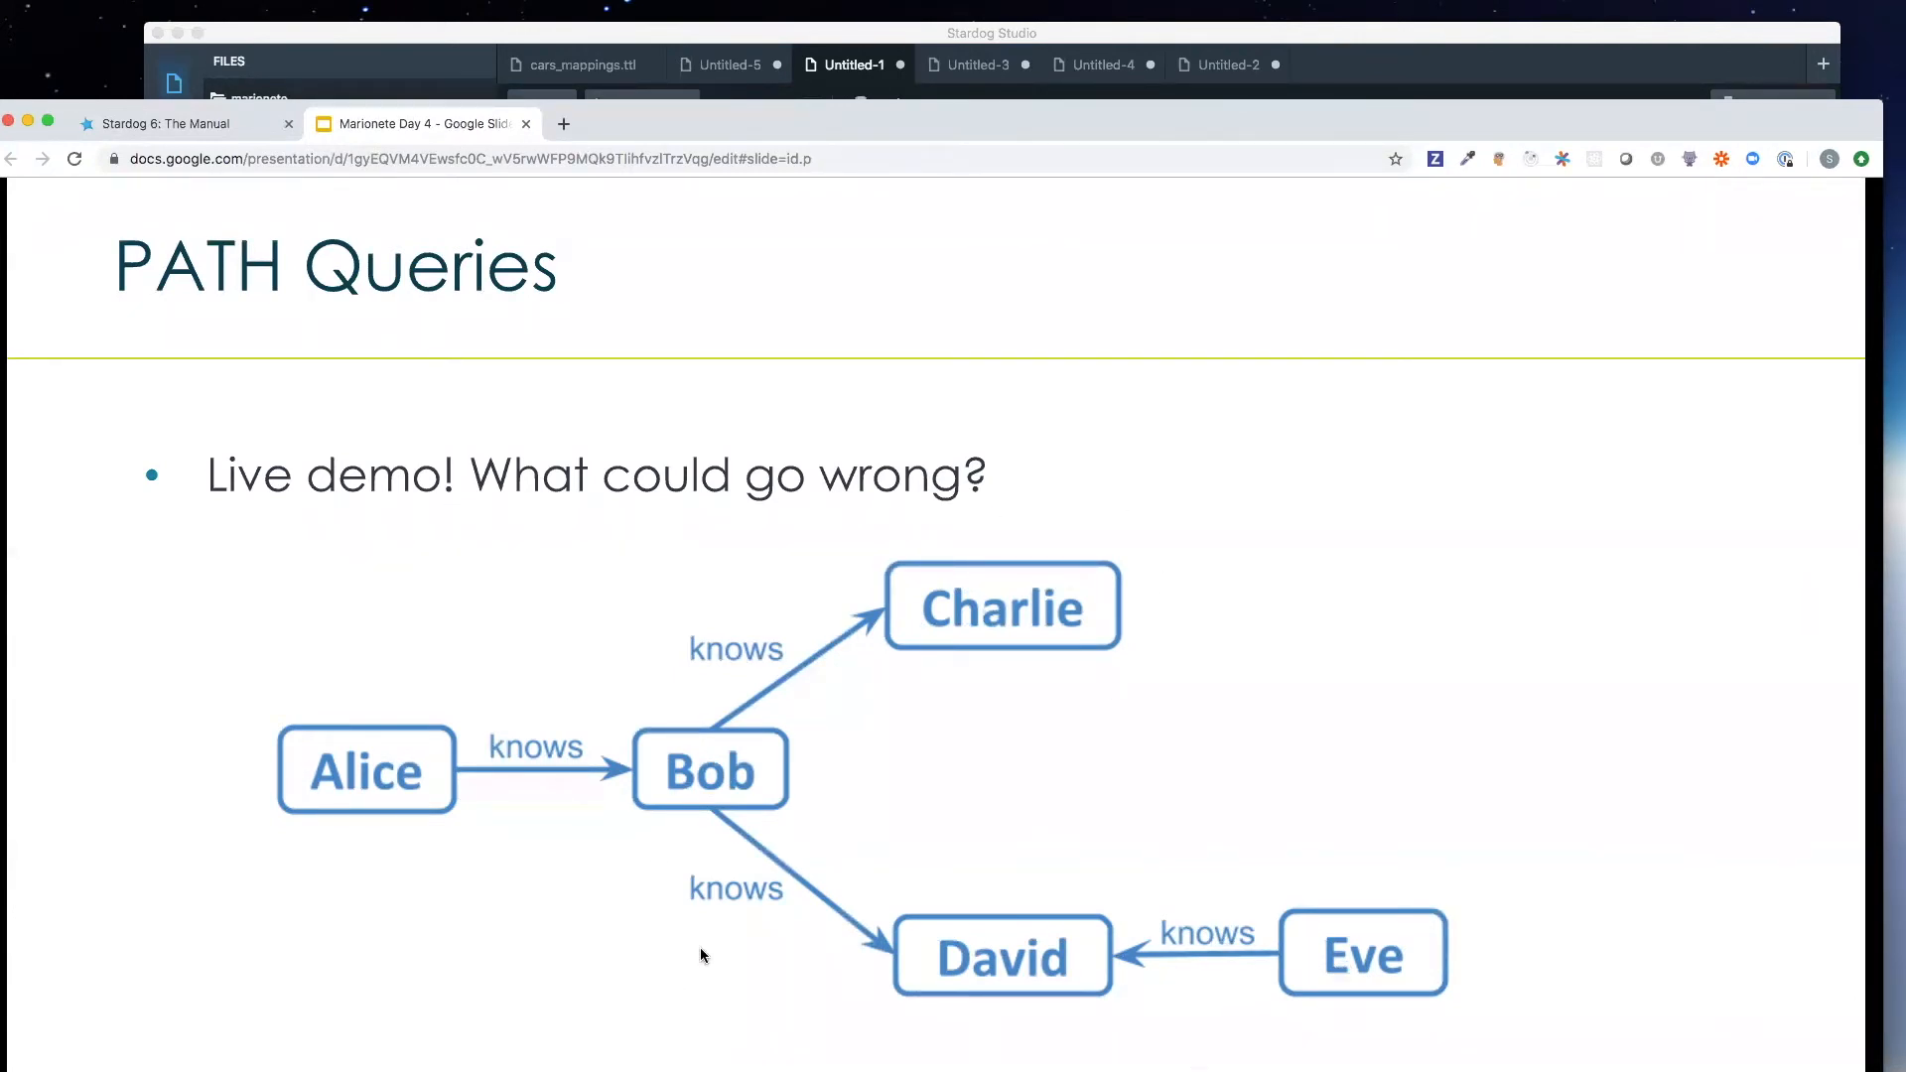
# - Back in Stardog Studio, change the query's end node to :Eve, run it and compare the result with the slide's graph
pyautogui.moveTo(1209, 124); pyautogui.dragTo(0, 121)
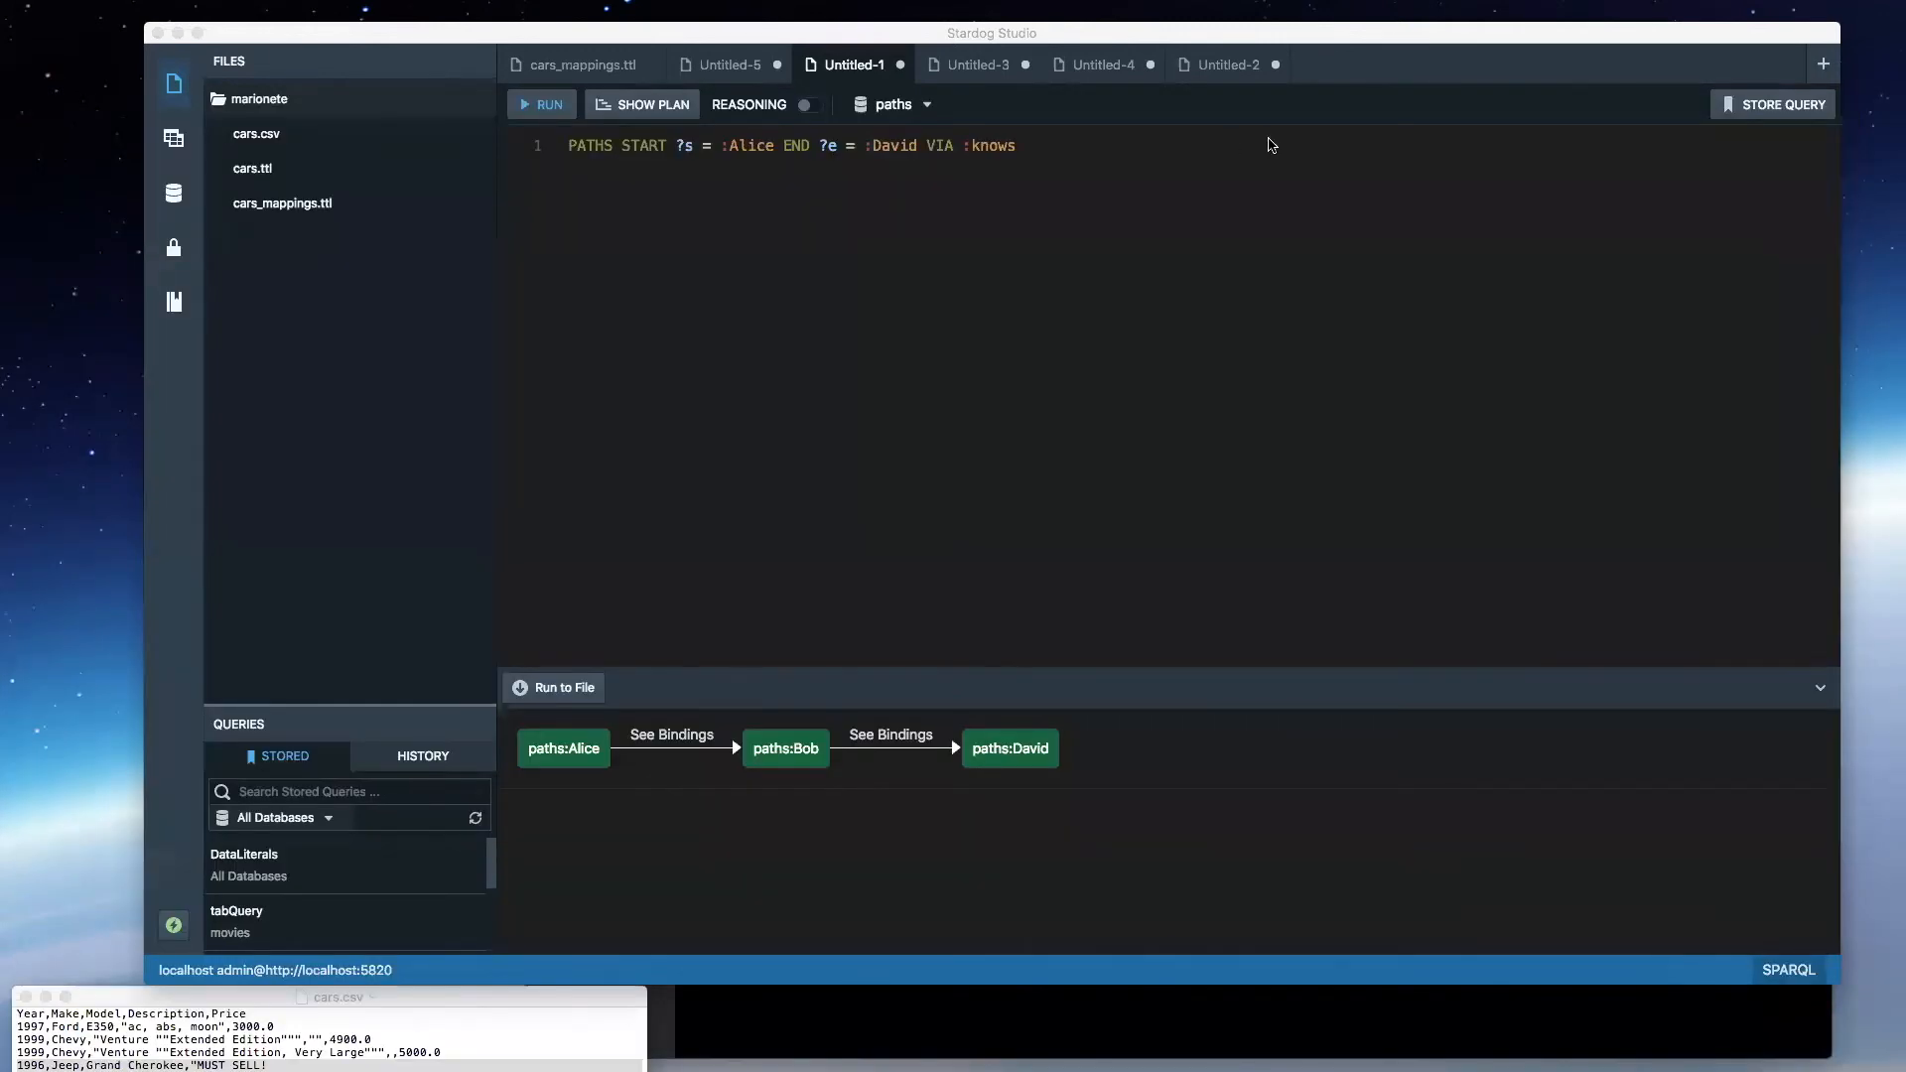
pyautogui.doubleClick(903, 145)
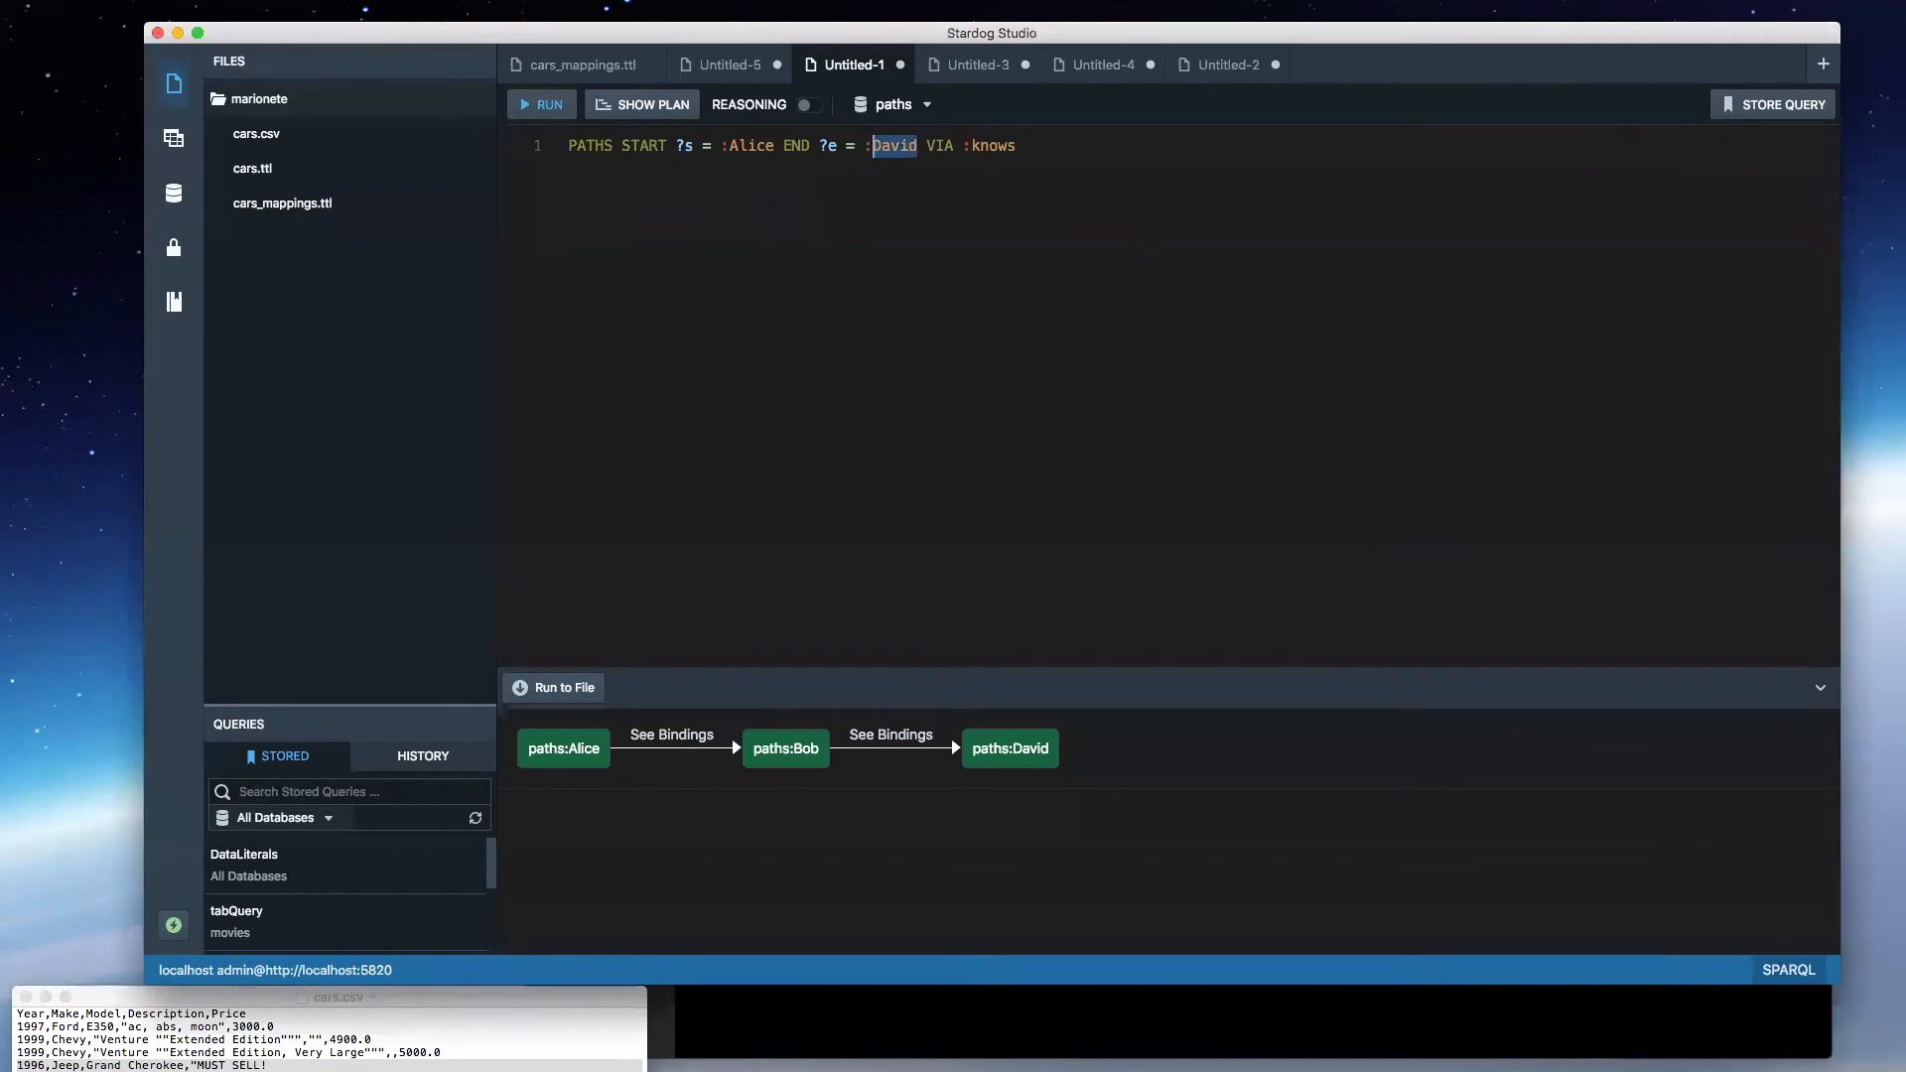
pyautogui.write('Eve')
pyautogui.press('super+Return')
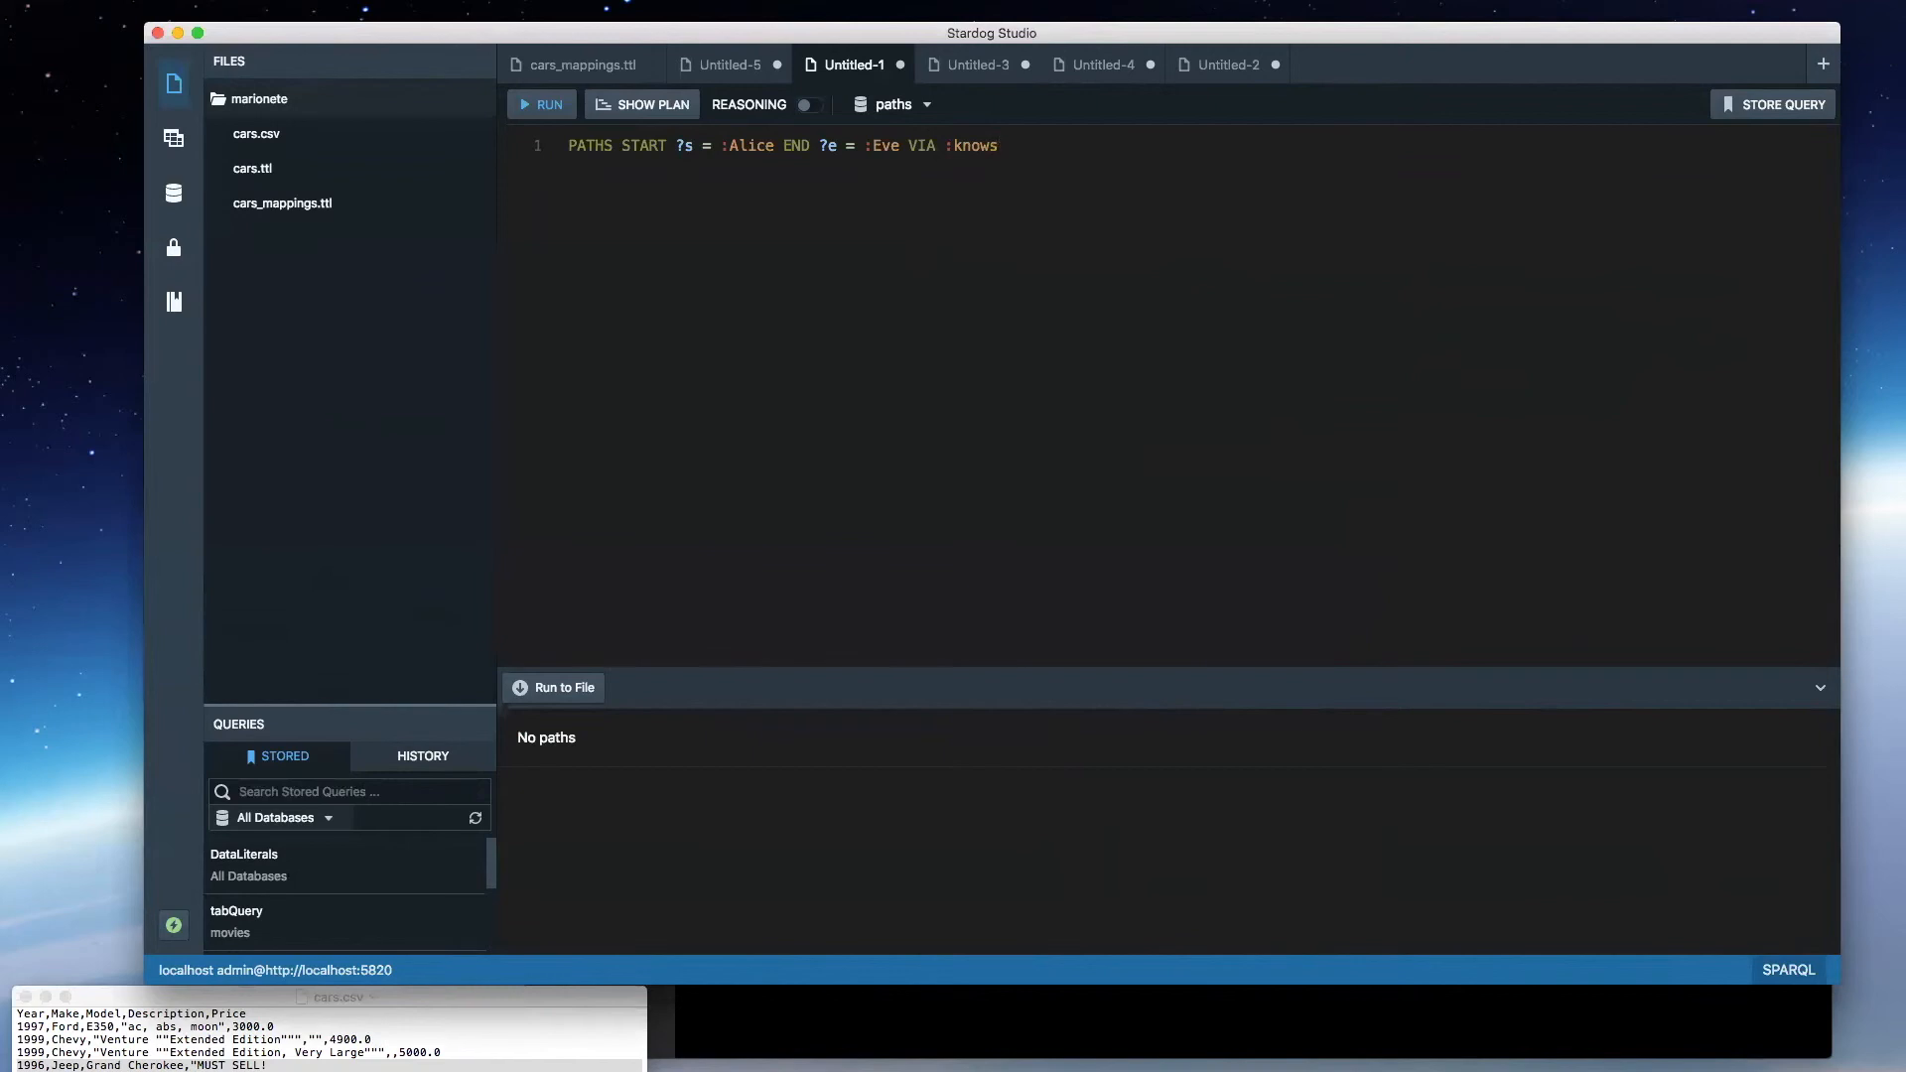
pyautogui.press('super+Tab')
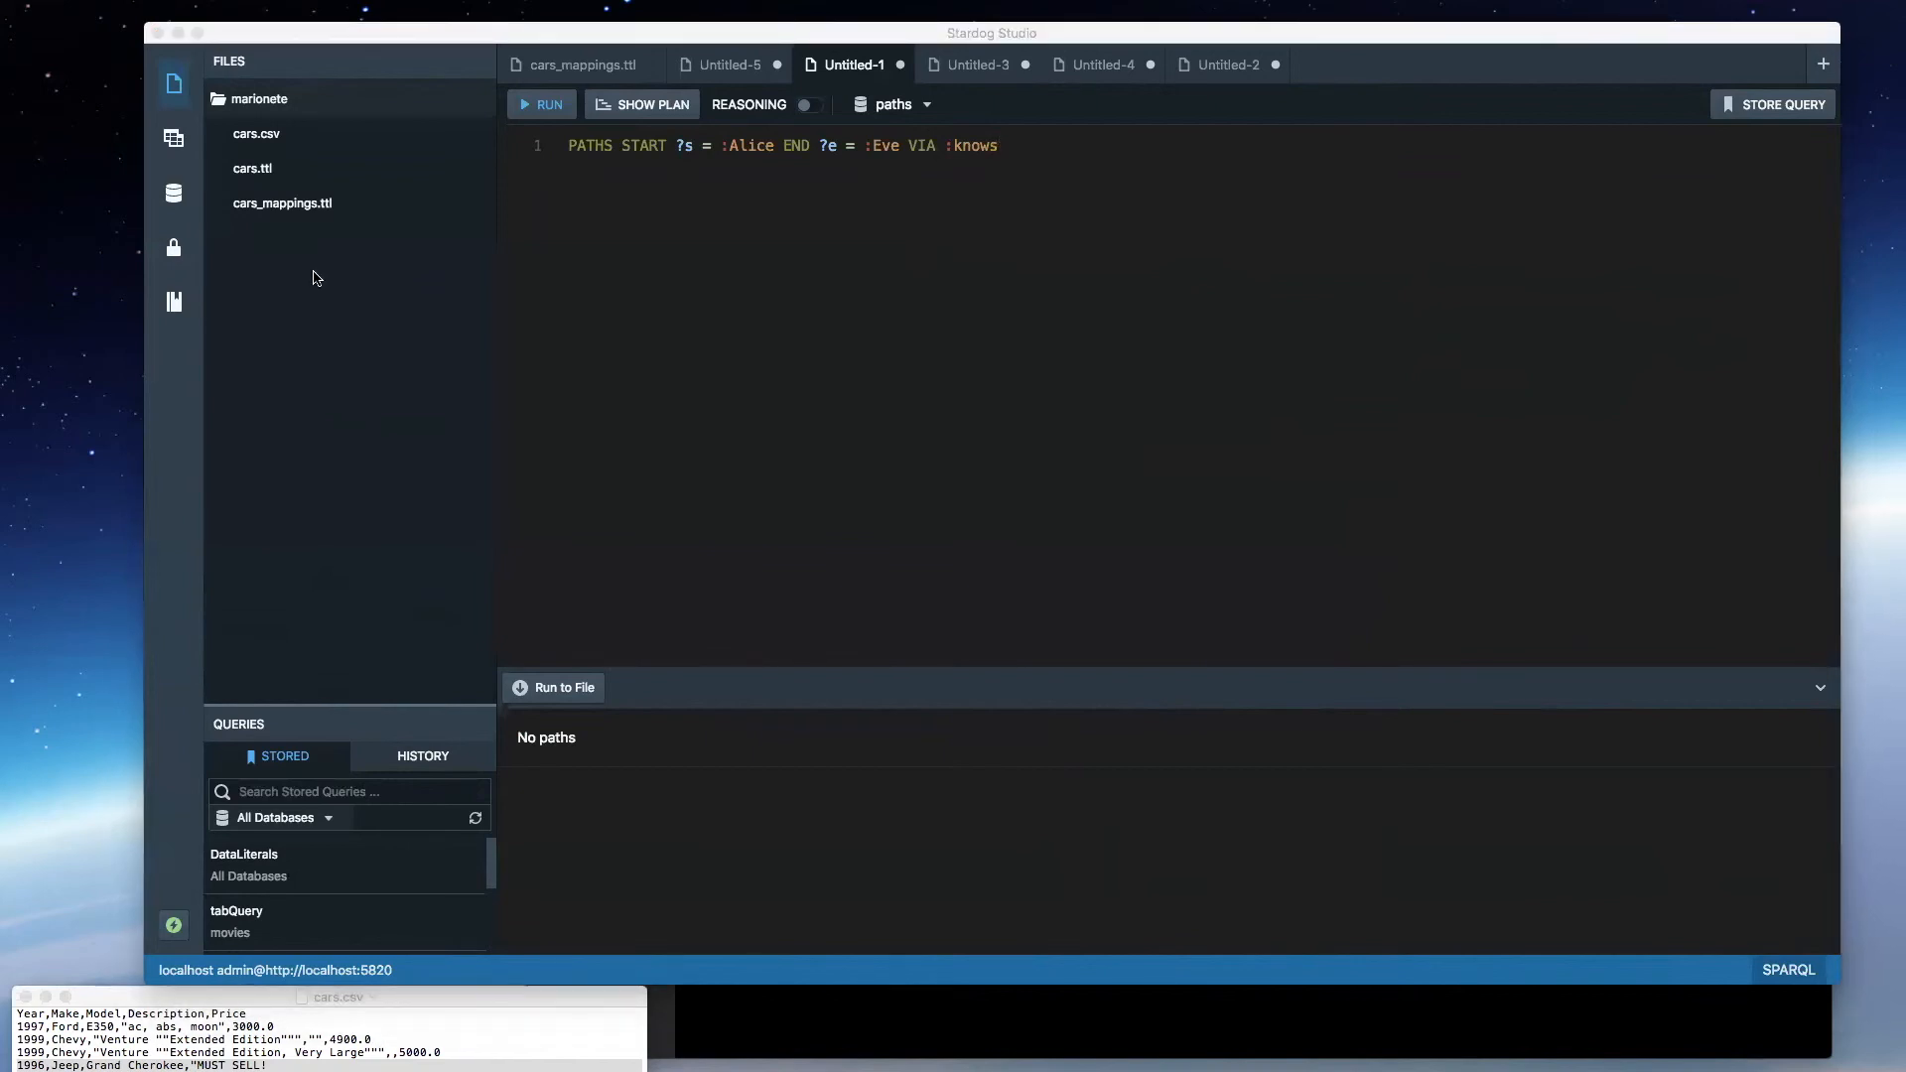
# - Extend the VIA expression to ":knows|^:knows", run the query, check the last edge's bindings and highlight the expression
pyautogui.click(1085, 149)
pyautogui.write(':knows|')
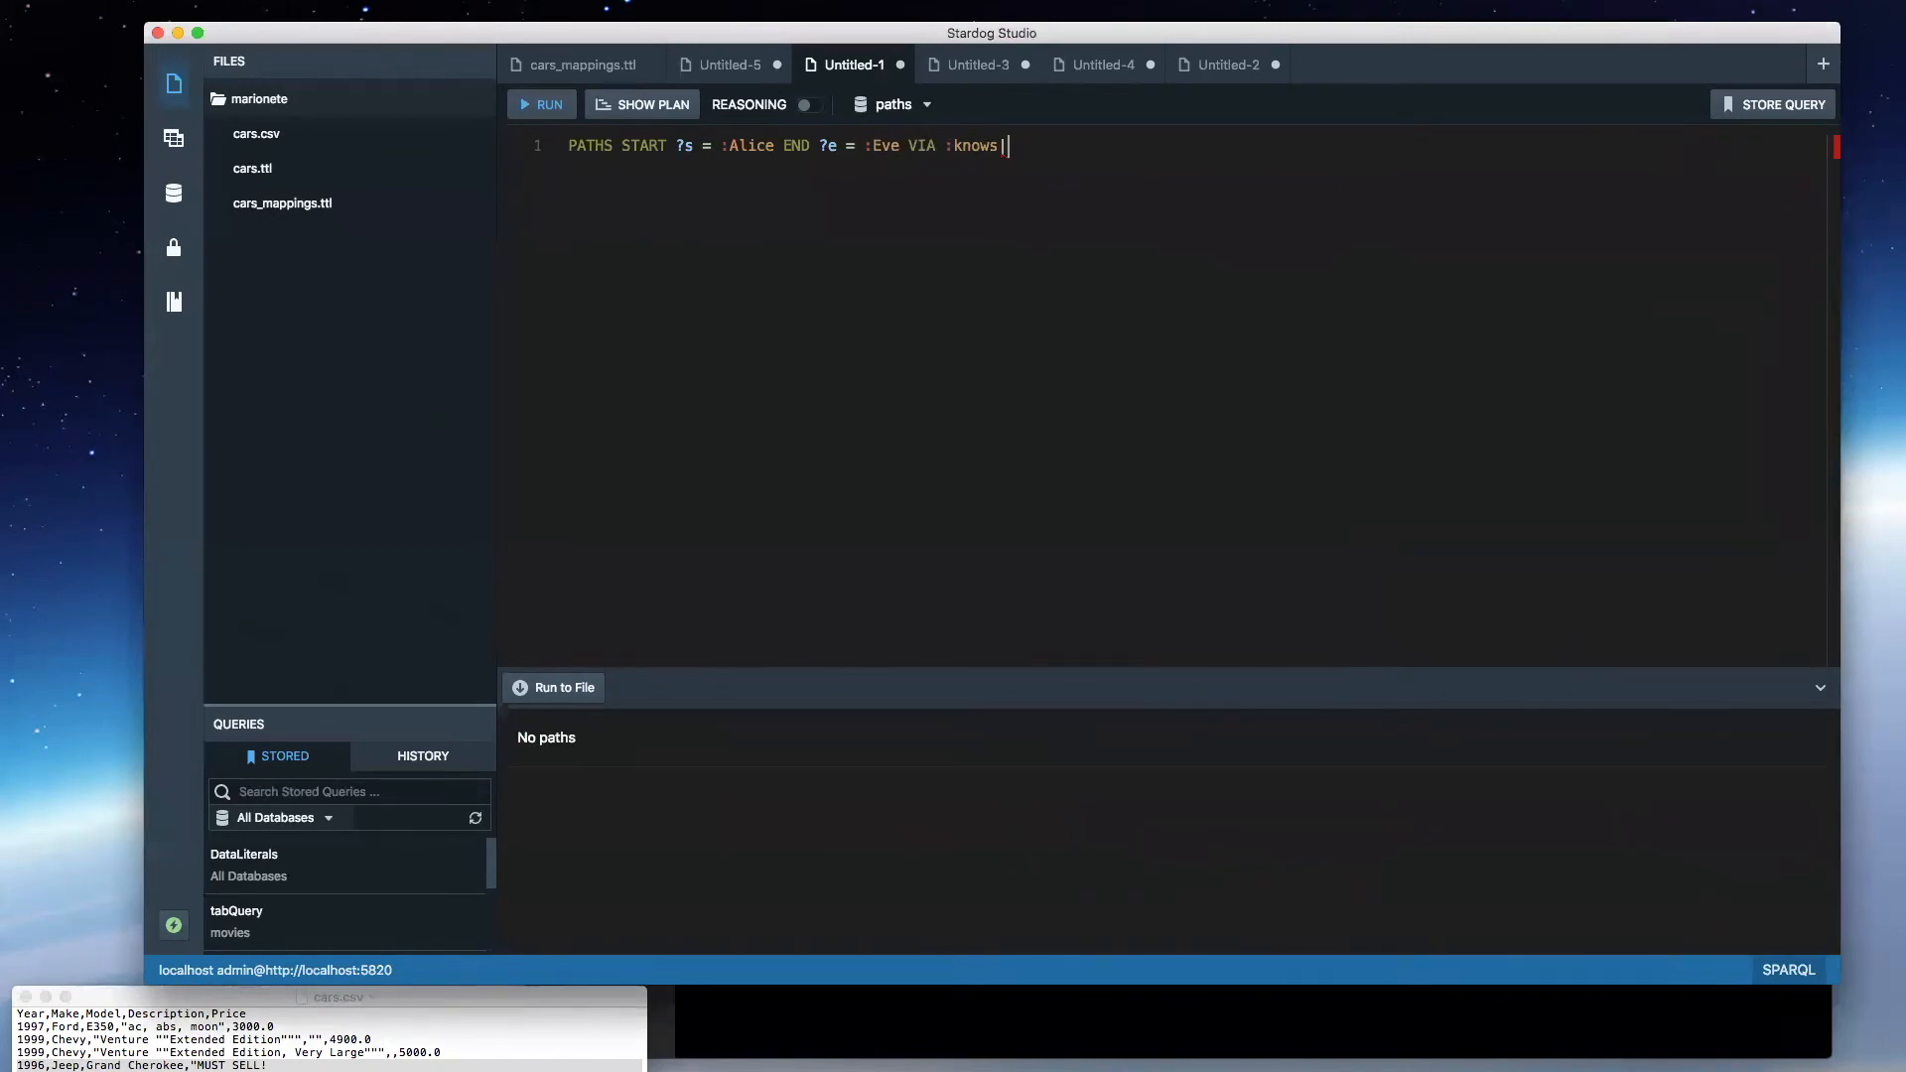
pyautogui.write('^knowe')
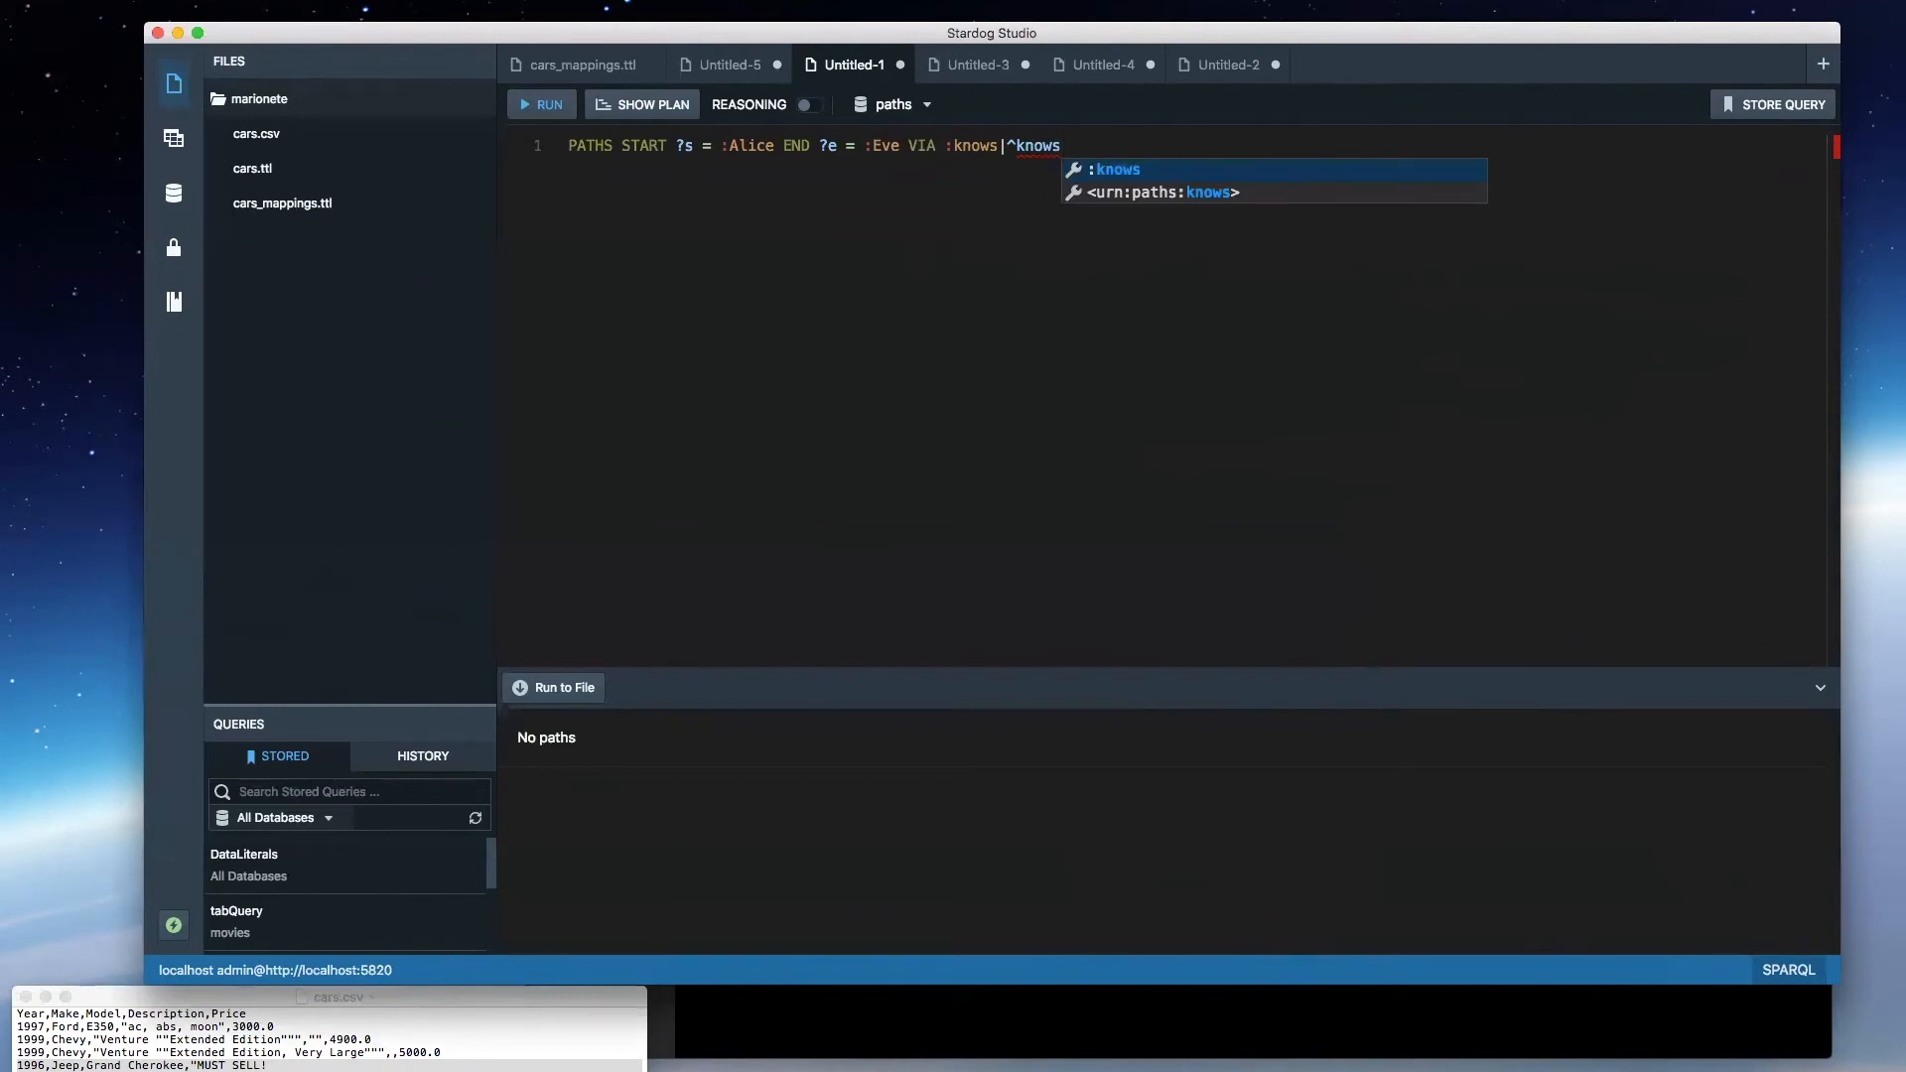
pyautogui.press('Escape')
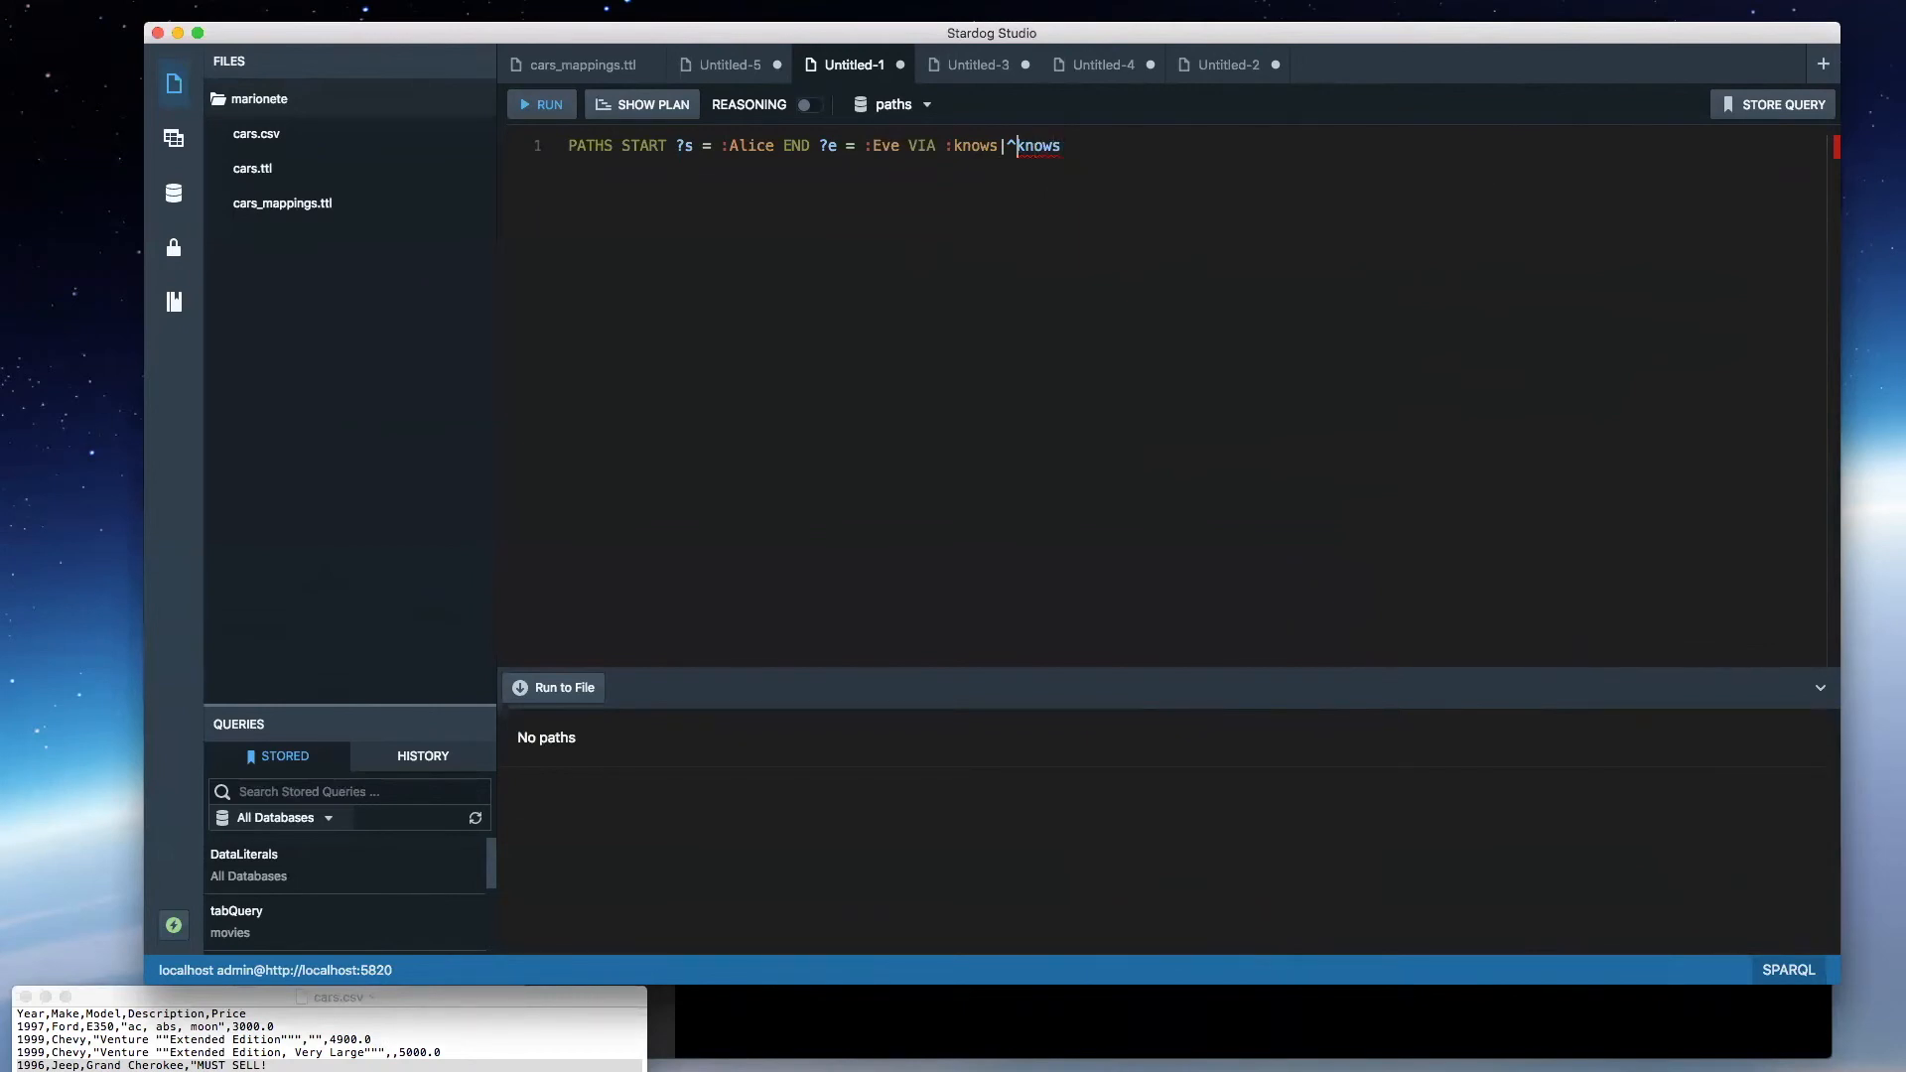
pyautogui.write(':')
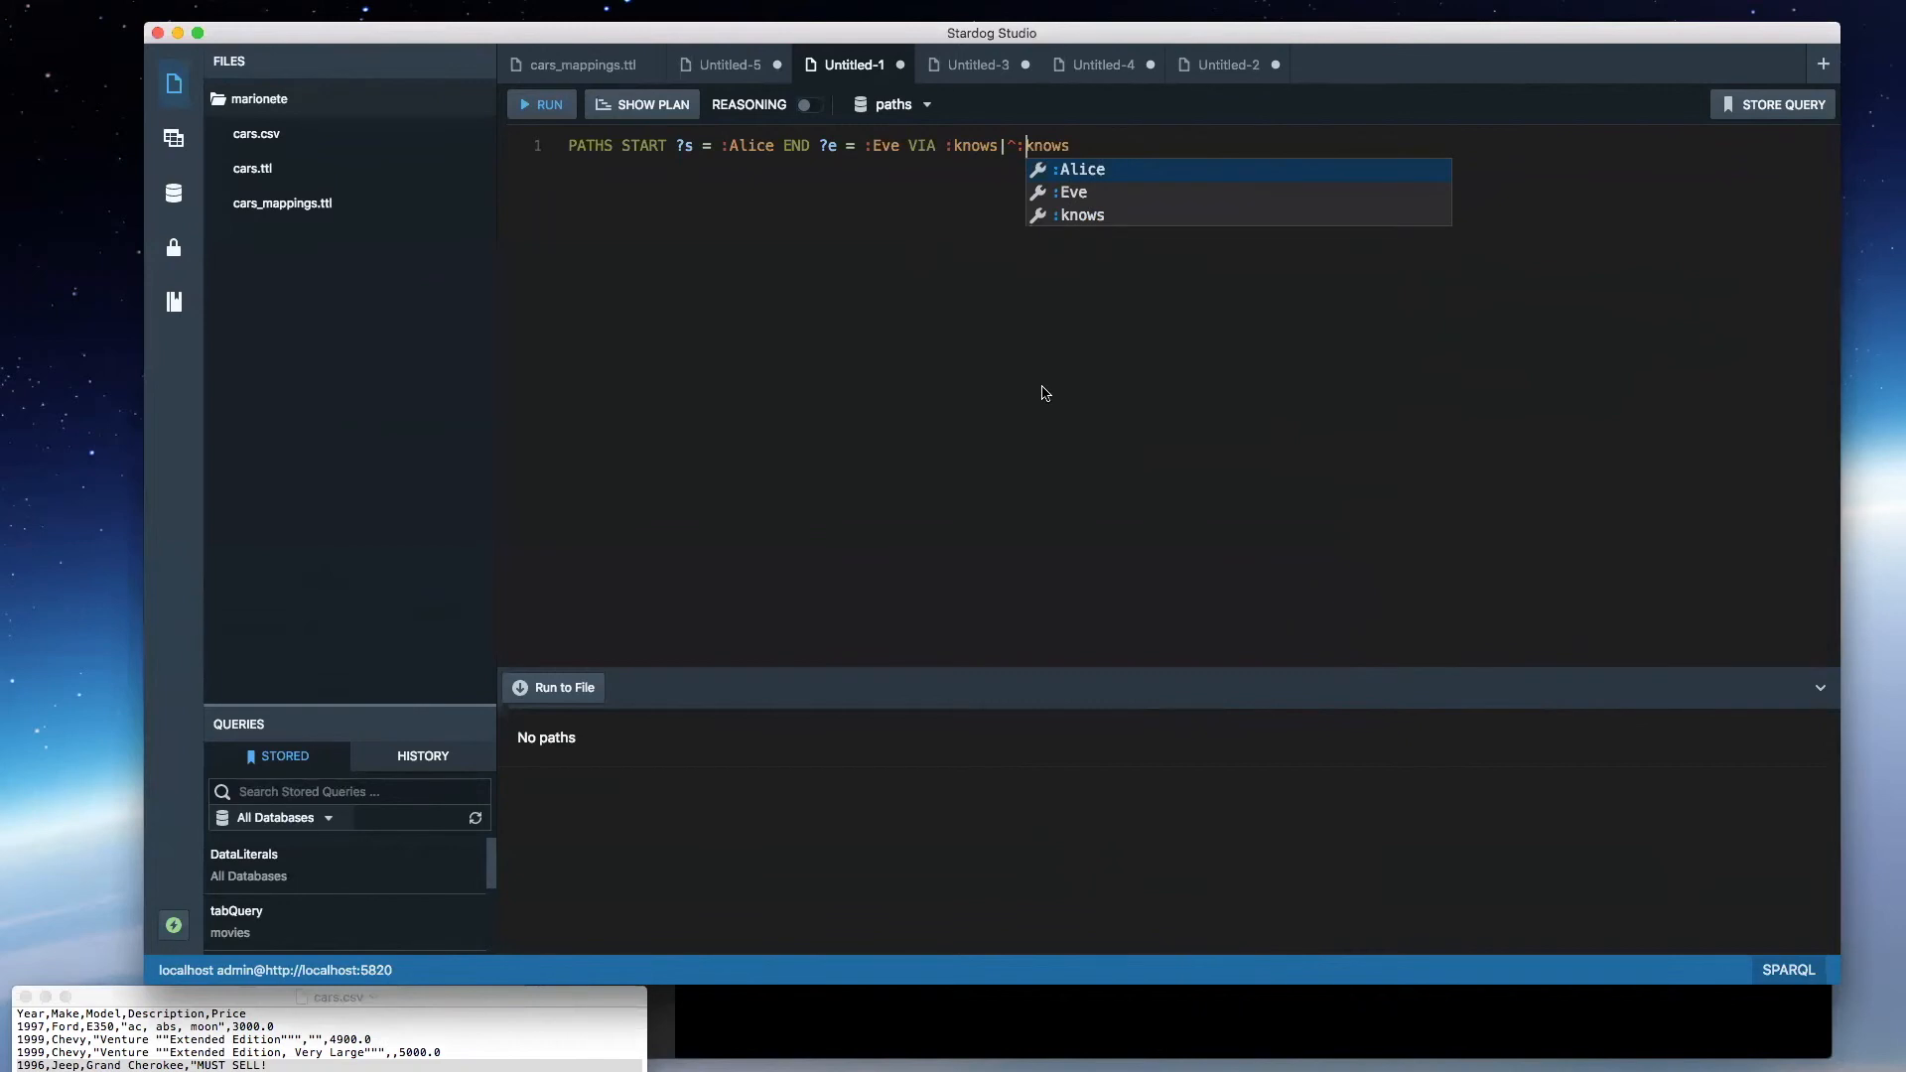
pyautogui.click(1044, 189)
pyautogui.press('super+e')
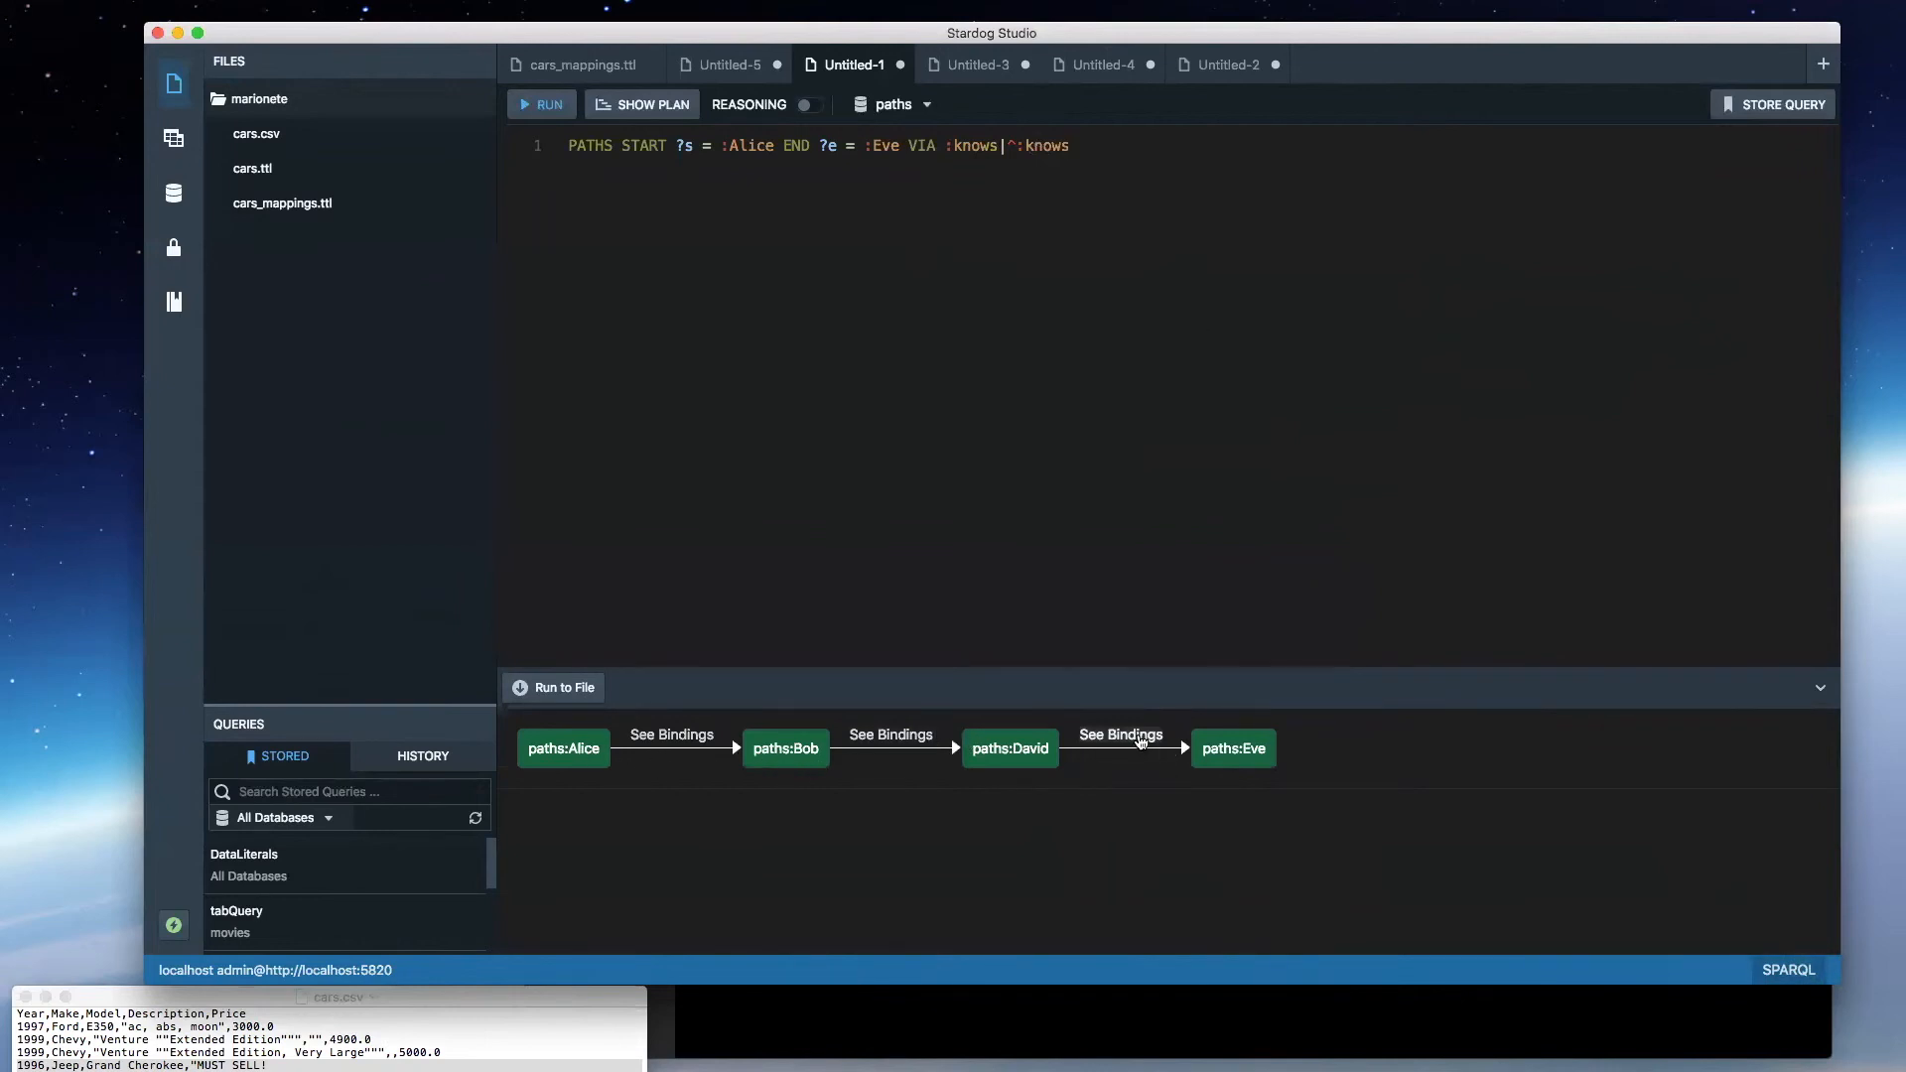
pyautogui.click(1137, 740)
pyautogui.moveTo(1072, 147); pyautogui.dragTo(945, 147)
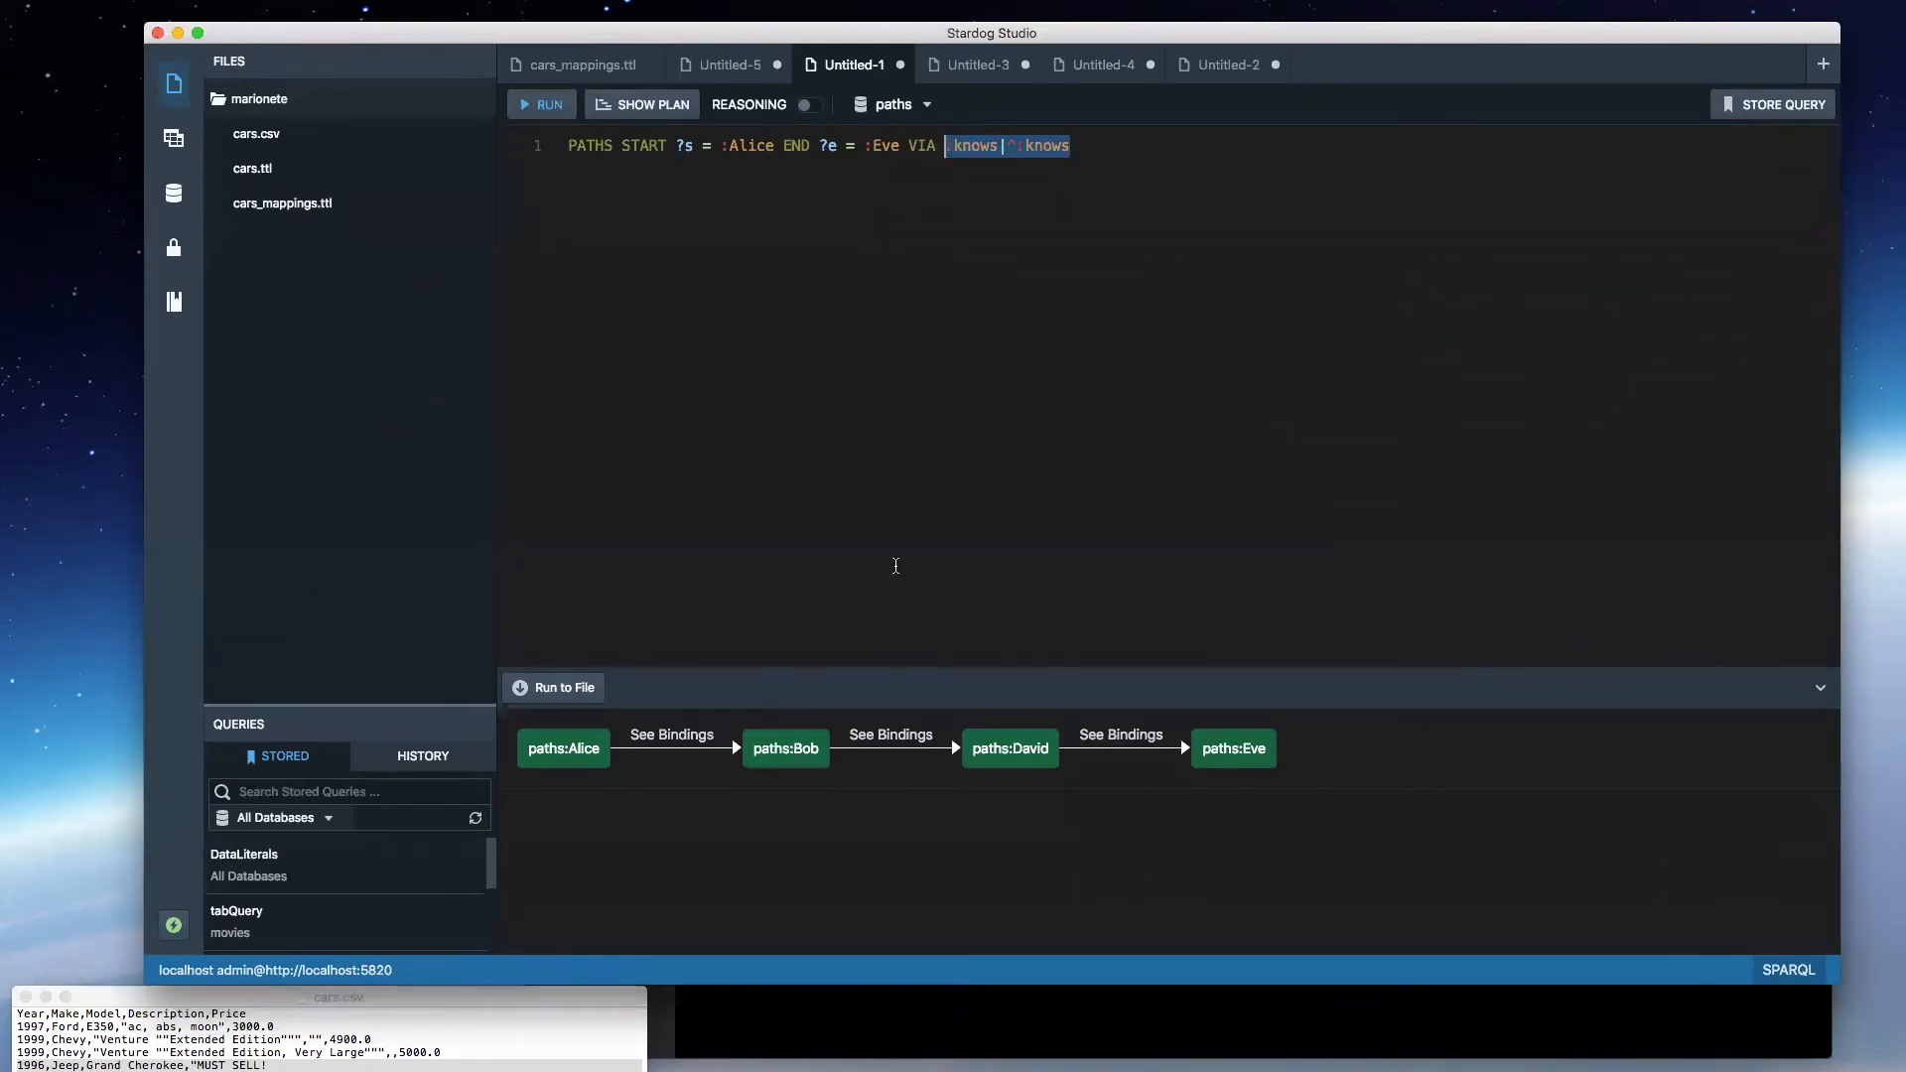
# - Copy the whole path query, switch to the terminal and run it there with stardog query paths "<copied query>"
pyautogui.click(907, 426)
pyautogui.press('super+a')
pyautogui.press('super+c')
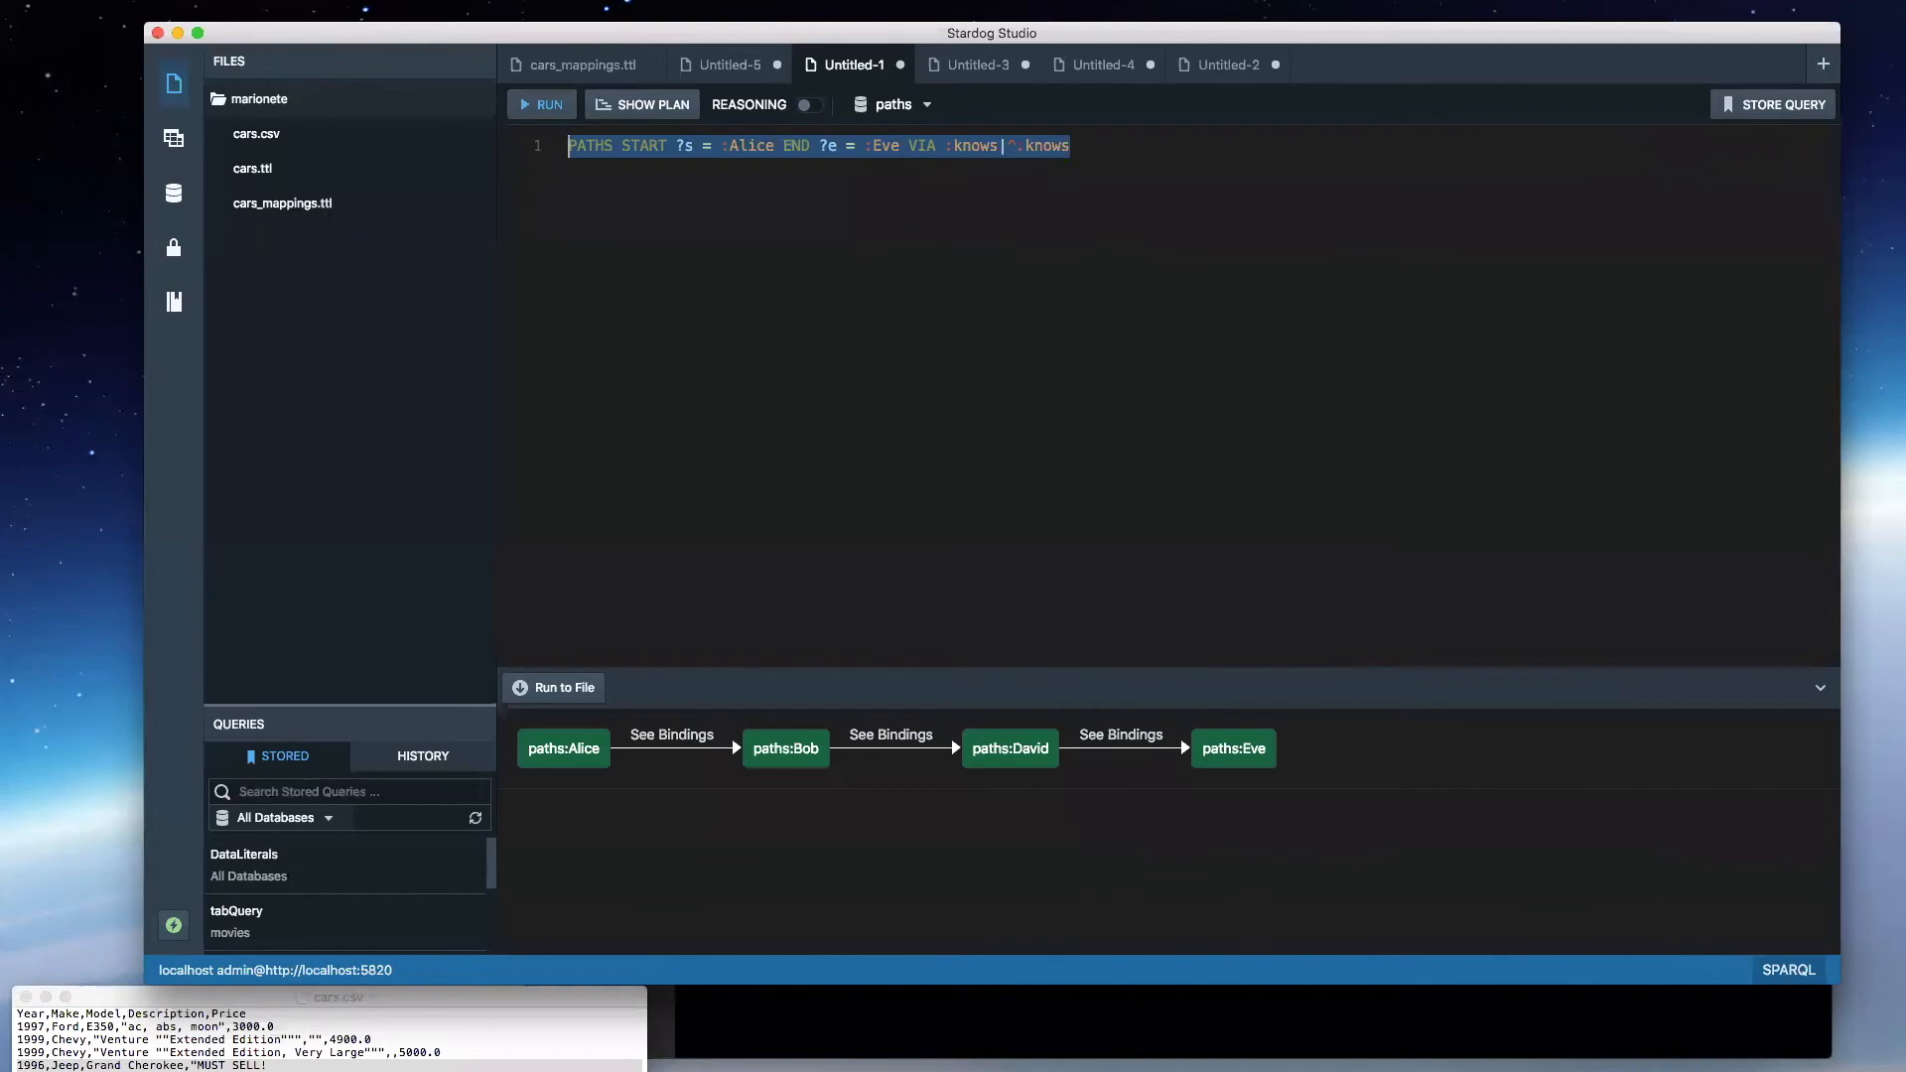
pyautogui.press('super+Tab')
pyautogui.click(1092, 489)
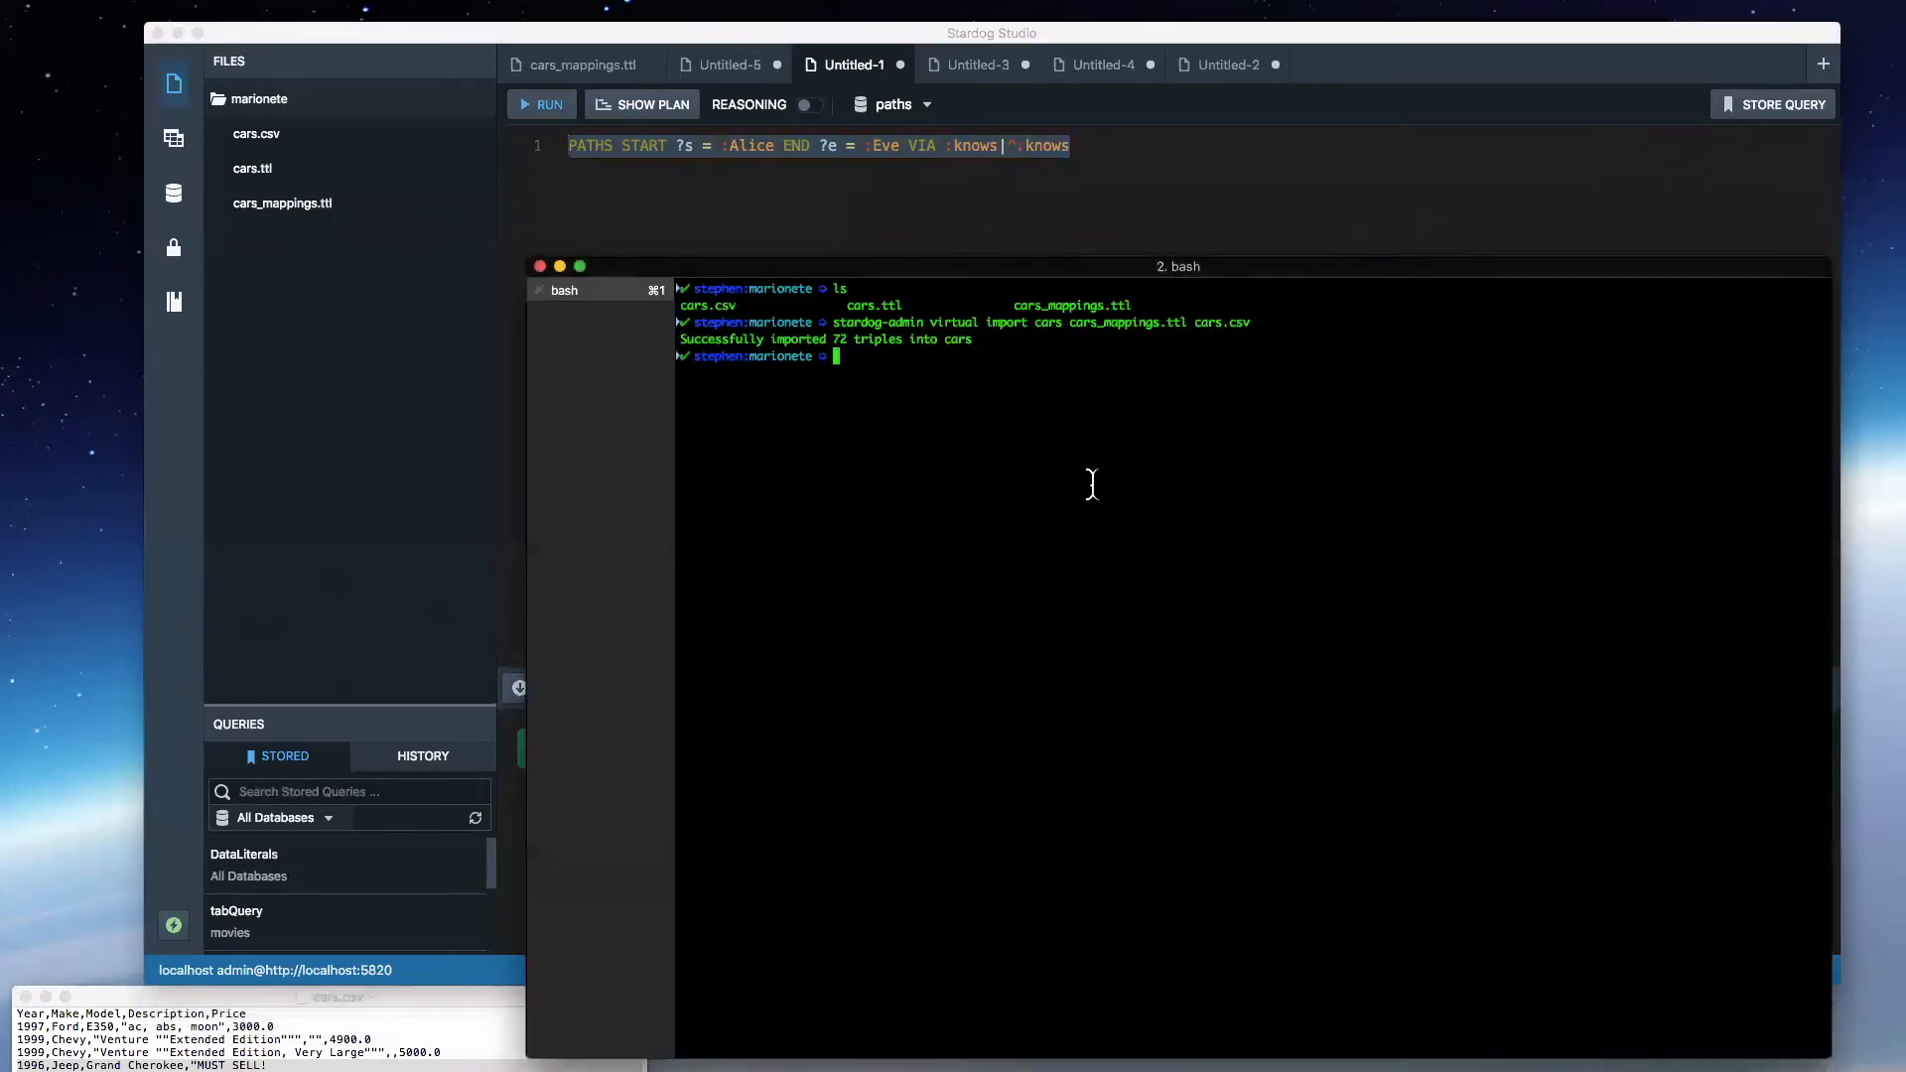
pyautogui.write('stardog query paths "')
pyautogui.press('super+v')
pyautogui.write('"')
pyautogui.press('Return')
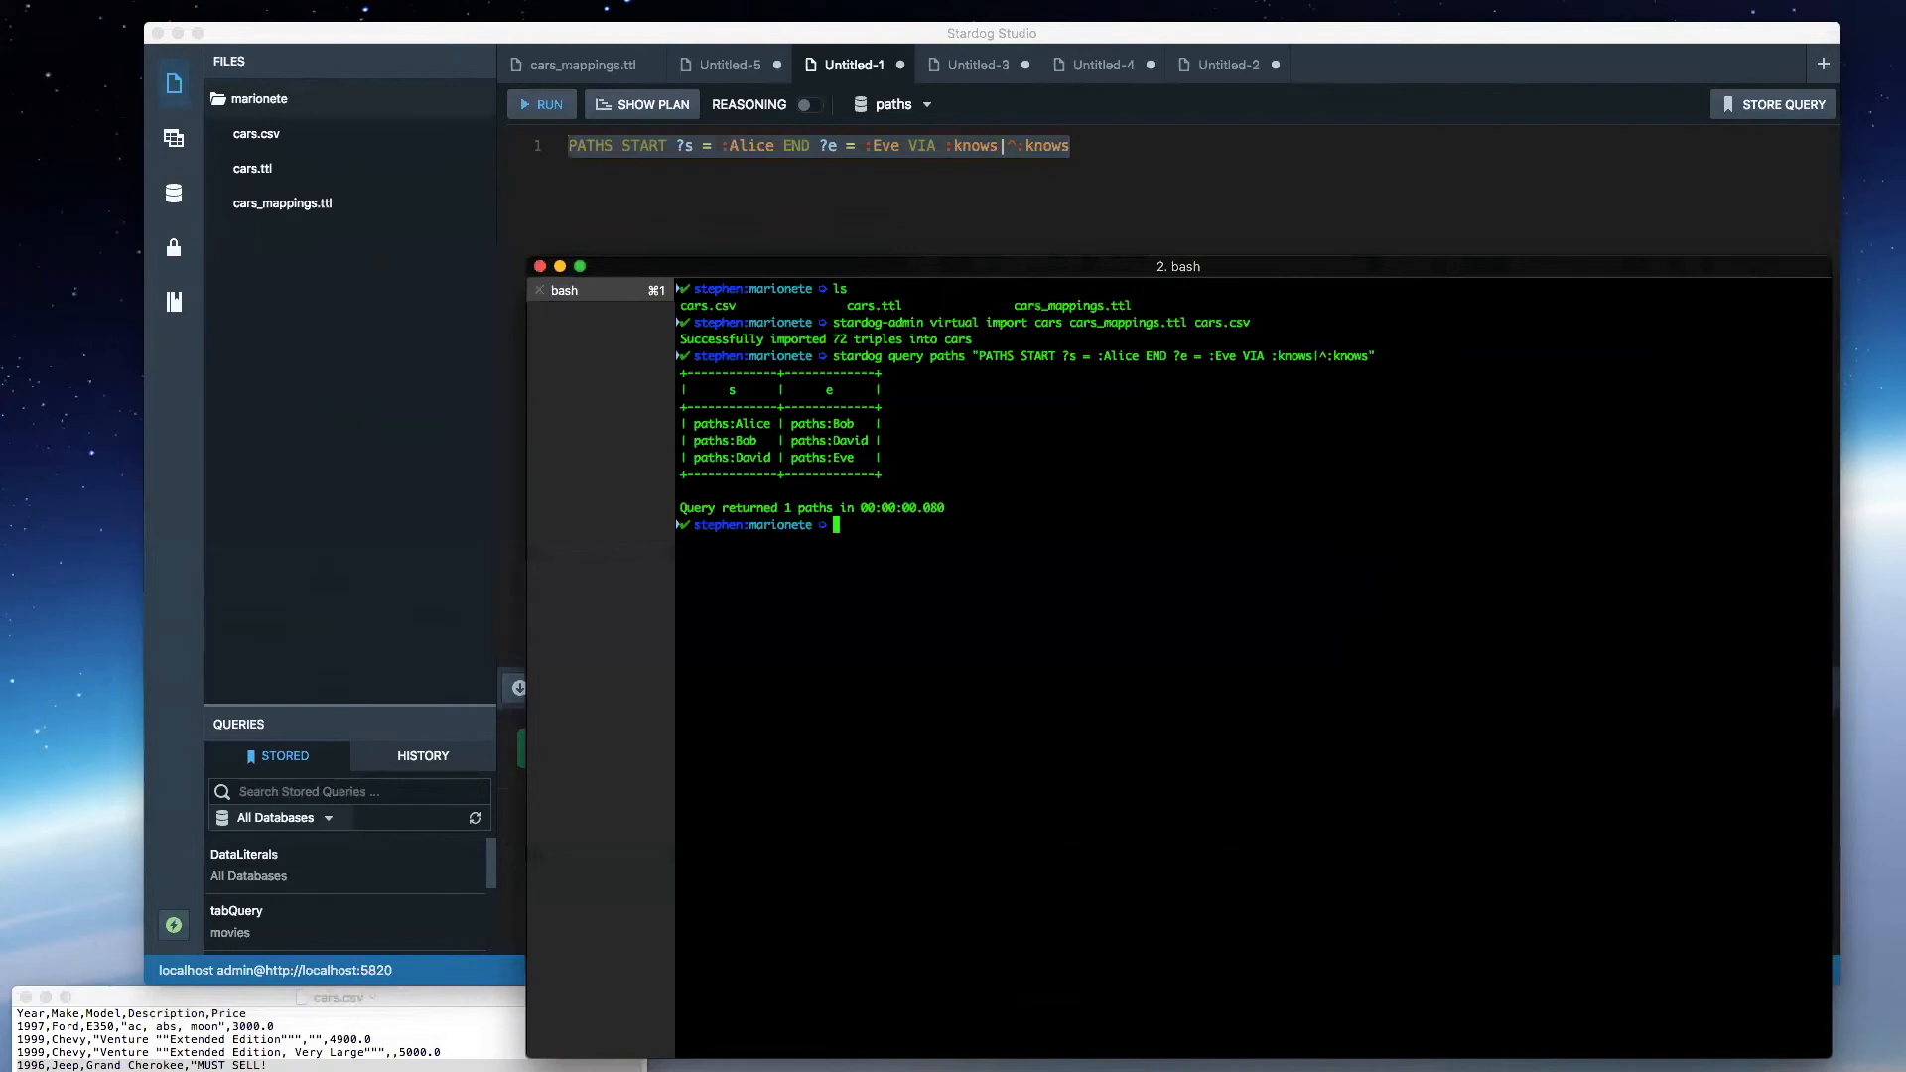
# - Rerun the terminal command with the VIA expression replaced by the variable ?p
pyautogui.press('Up')
pyautogui.press('BackSpace')
pyautogui.press('BackSpace')
pyautogui.press('BackSpace')
pyautogui.press('BackSpace')
pyautogui.press('BackSpace')
pyautogui.press('BackSpace')
pyautogui.press('BackSpace')
pyautogui.press('BackSpace')
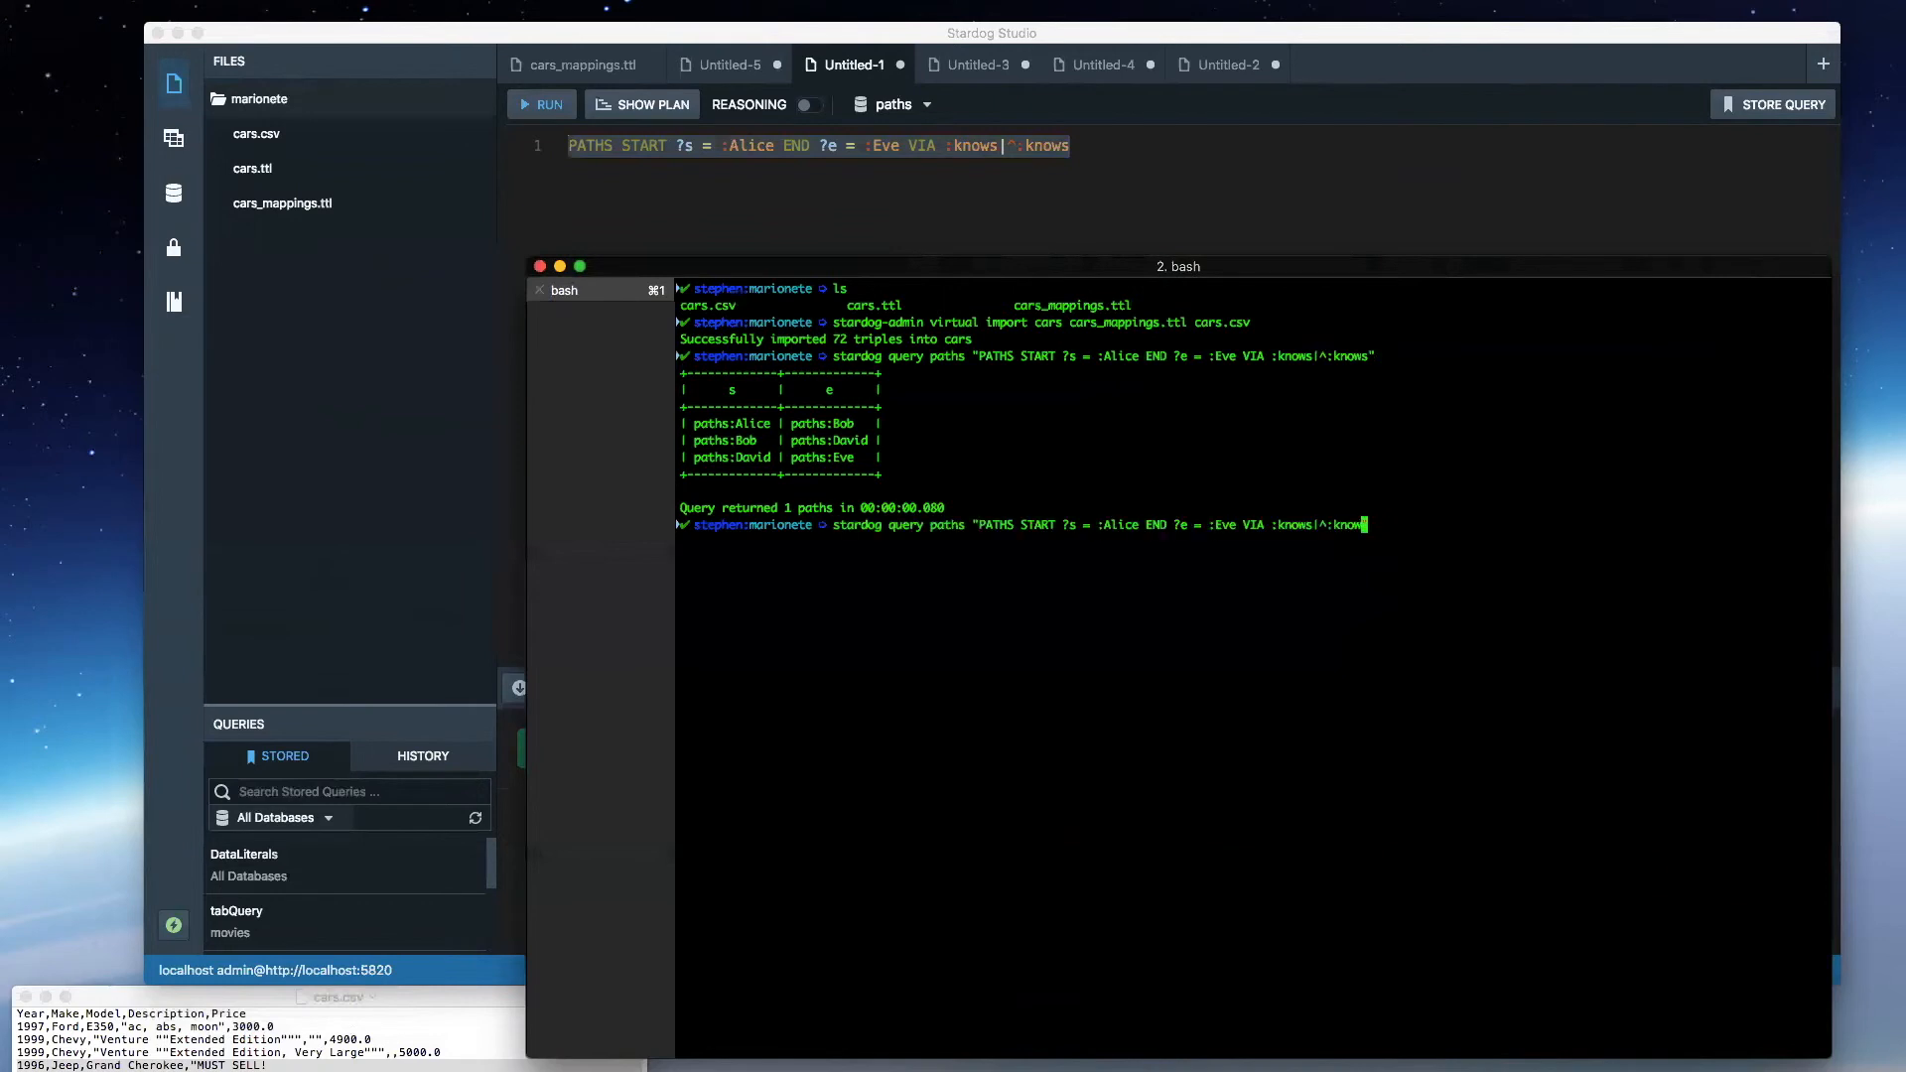
pyautogui.press('BackSpace')
pyautogui.press('BackSpace')
pyautogui.press('BackSpace')
pyautogui.press('BackSpace')
pyautogui.press('BackSpace')
pyautogui.press('BackSpace')
pyautogui.press('BackSpace')
pyautogui.write('?p"')
pyautogui.press('Return')
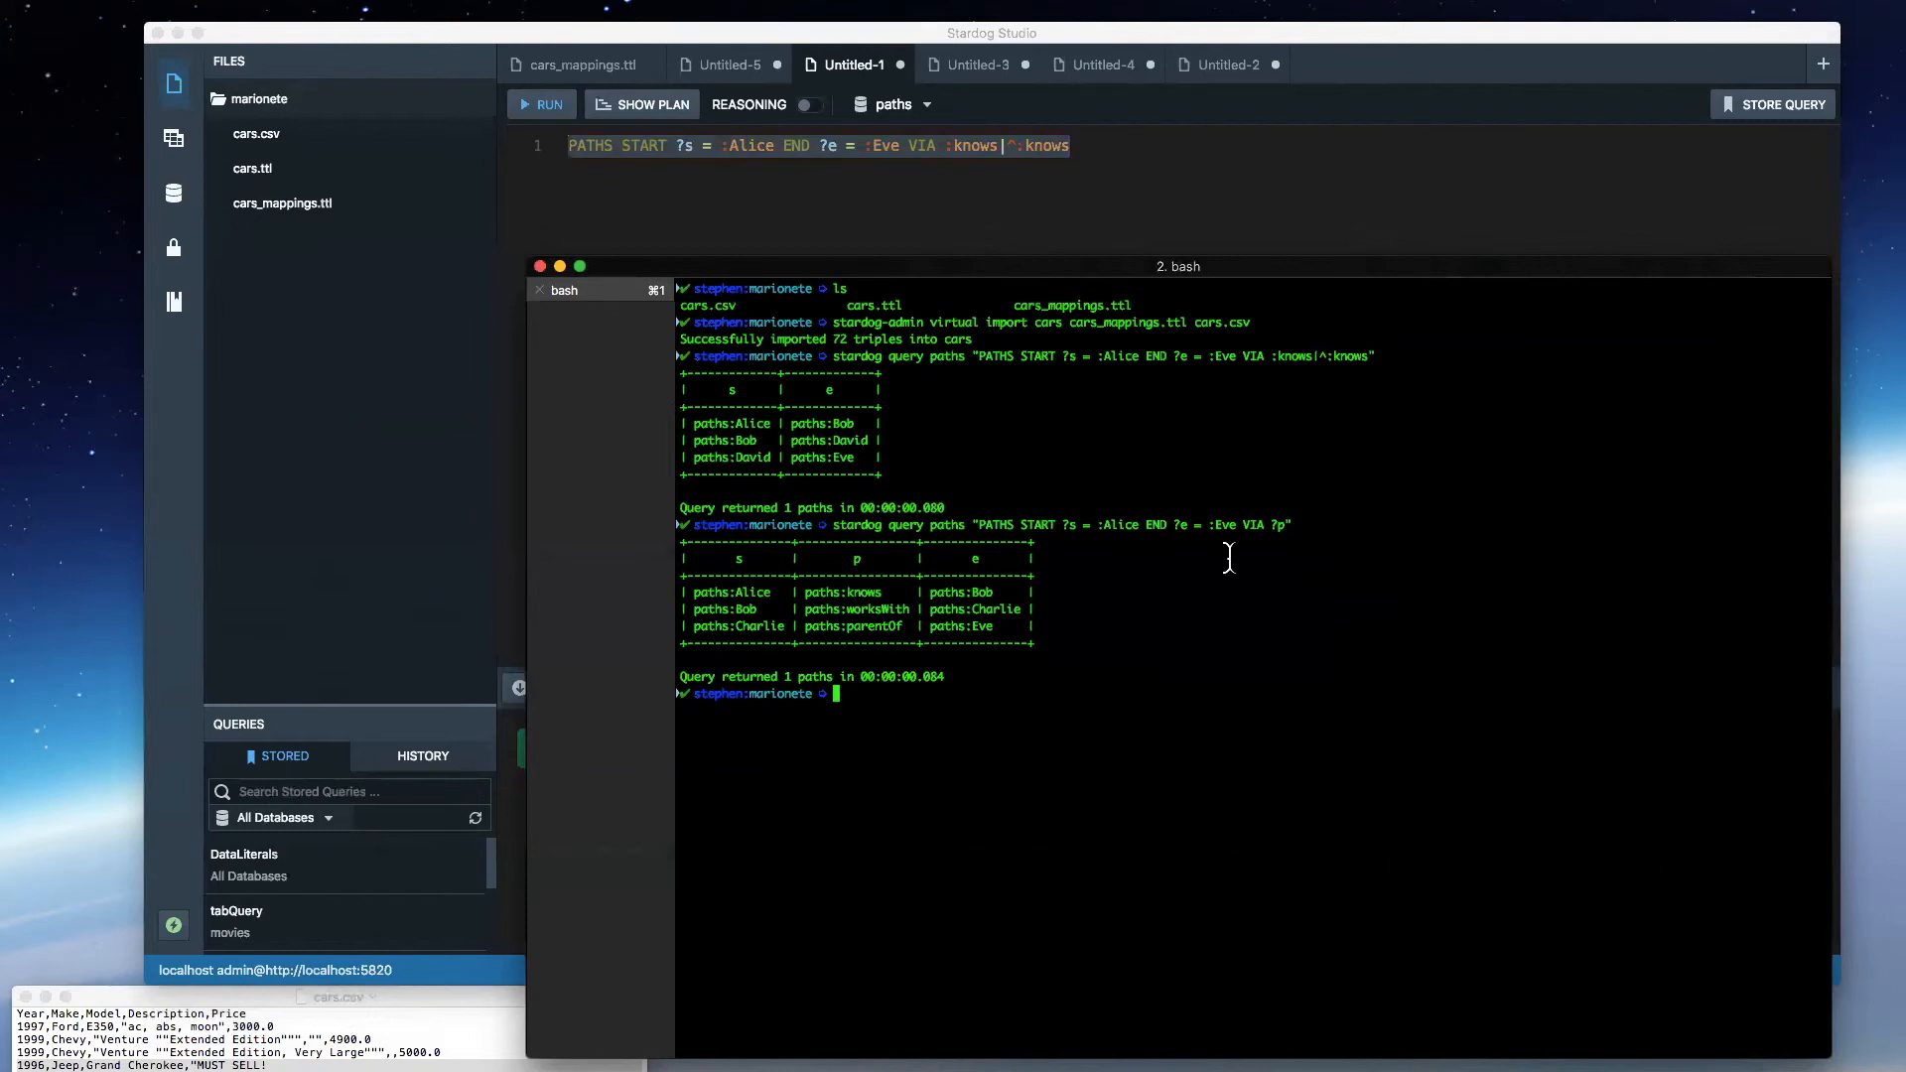
# - Rerun the last terminal path query with the option --format text inserted before paths
pyautogui.press('Up')
pyautogui.hotkey('ctrl', 'a')
pyautogui.press('Right')
pyautogui.press('Right')
pyautogui.press('Right')
pyautogui.press('Right')
pyautogui.press('Right')
pyautogui.press('Right')
pyautogui.press('Right')
pyautogui.press('Right')
pyautogui.press('Right')
pyautogui.press('Right')
pyautogui.press('Right')
pyautogui.press('Right')
pyautogui.press('Right')
pyautogui.press('Right')
pyautogui.press('Right')
pyautogui.press('Right')
pyautogui.press('Right')
pyautogui.press('Right')
pyautogui.press('Left')
pyautogui.press('Left')
pyautogui.press('Left')
pyautogui.press('Left')
pyautogui.write('--format ')
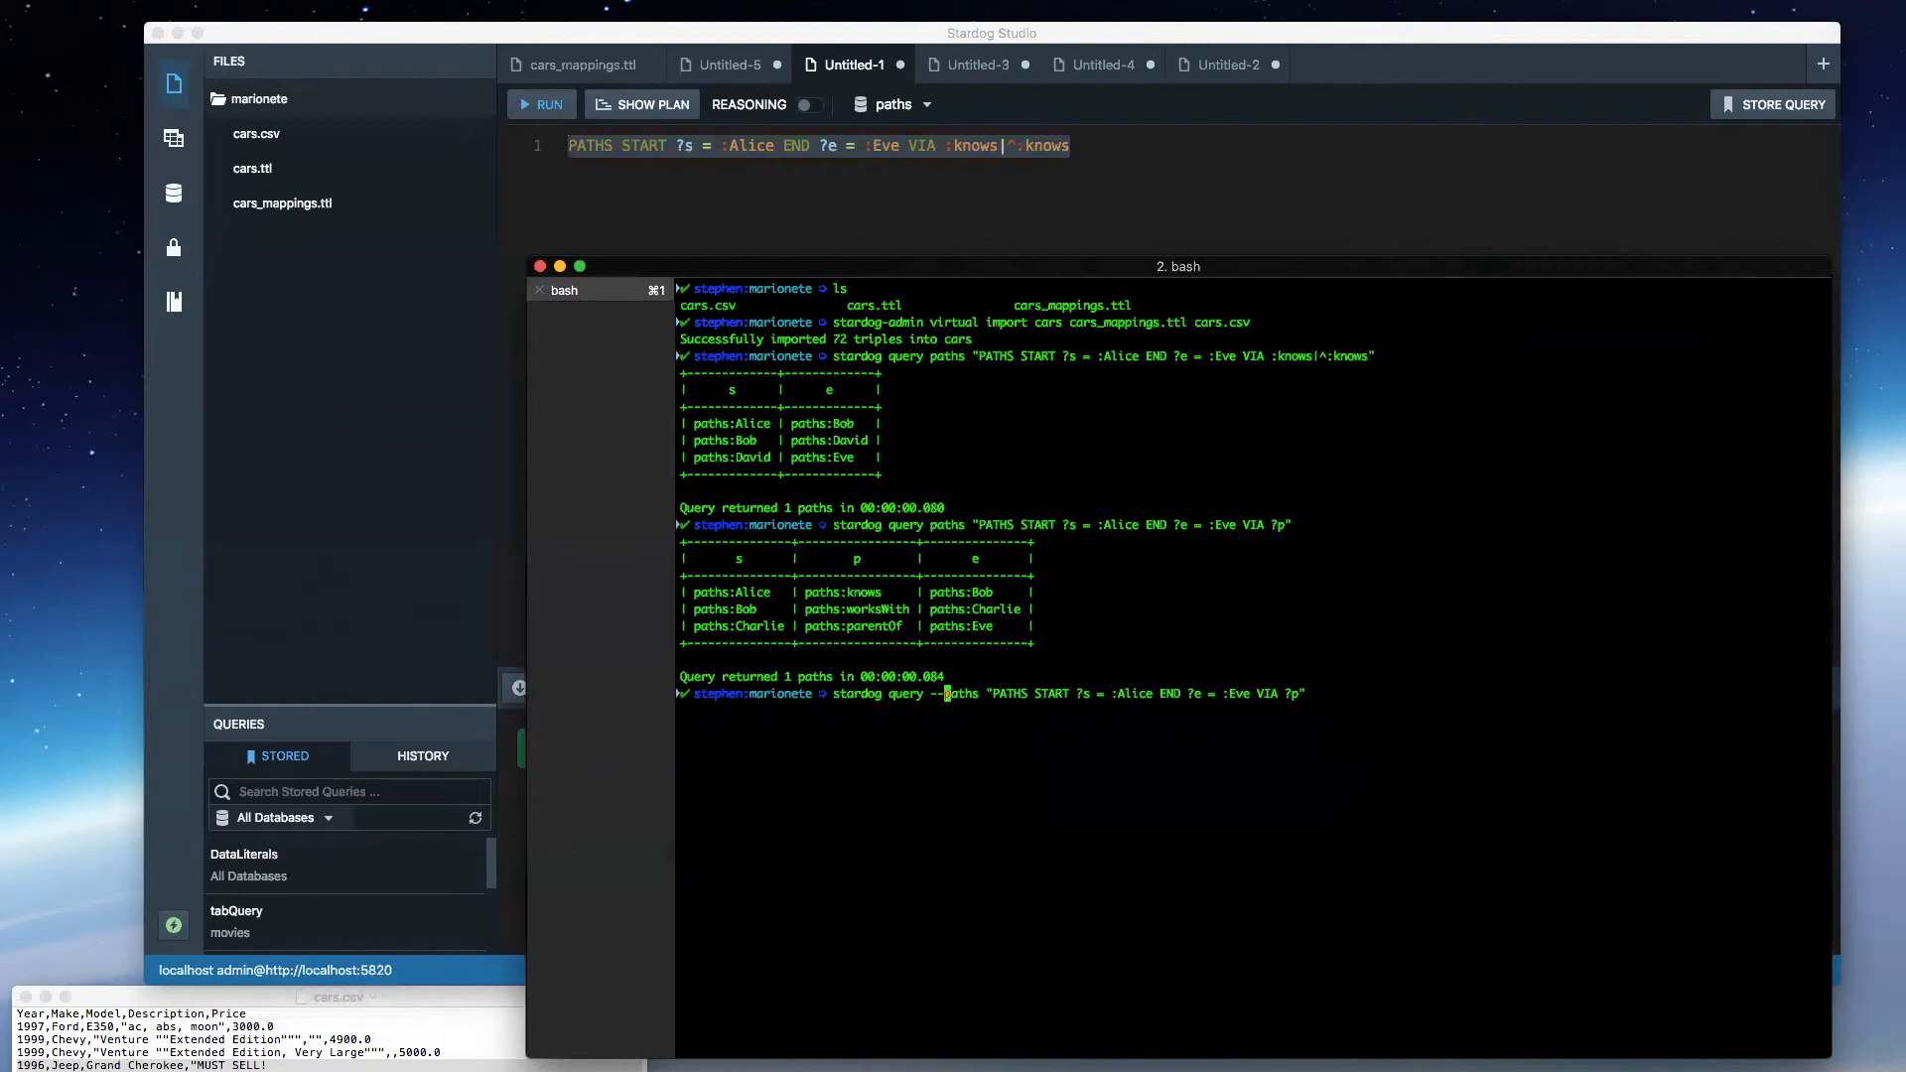
pyautogui.write('text')
pyautogui.press('Return')
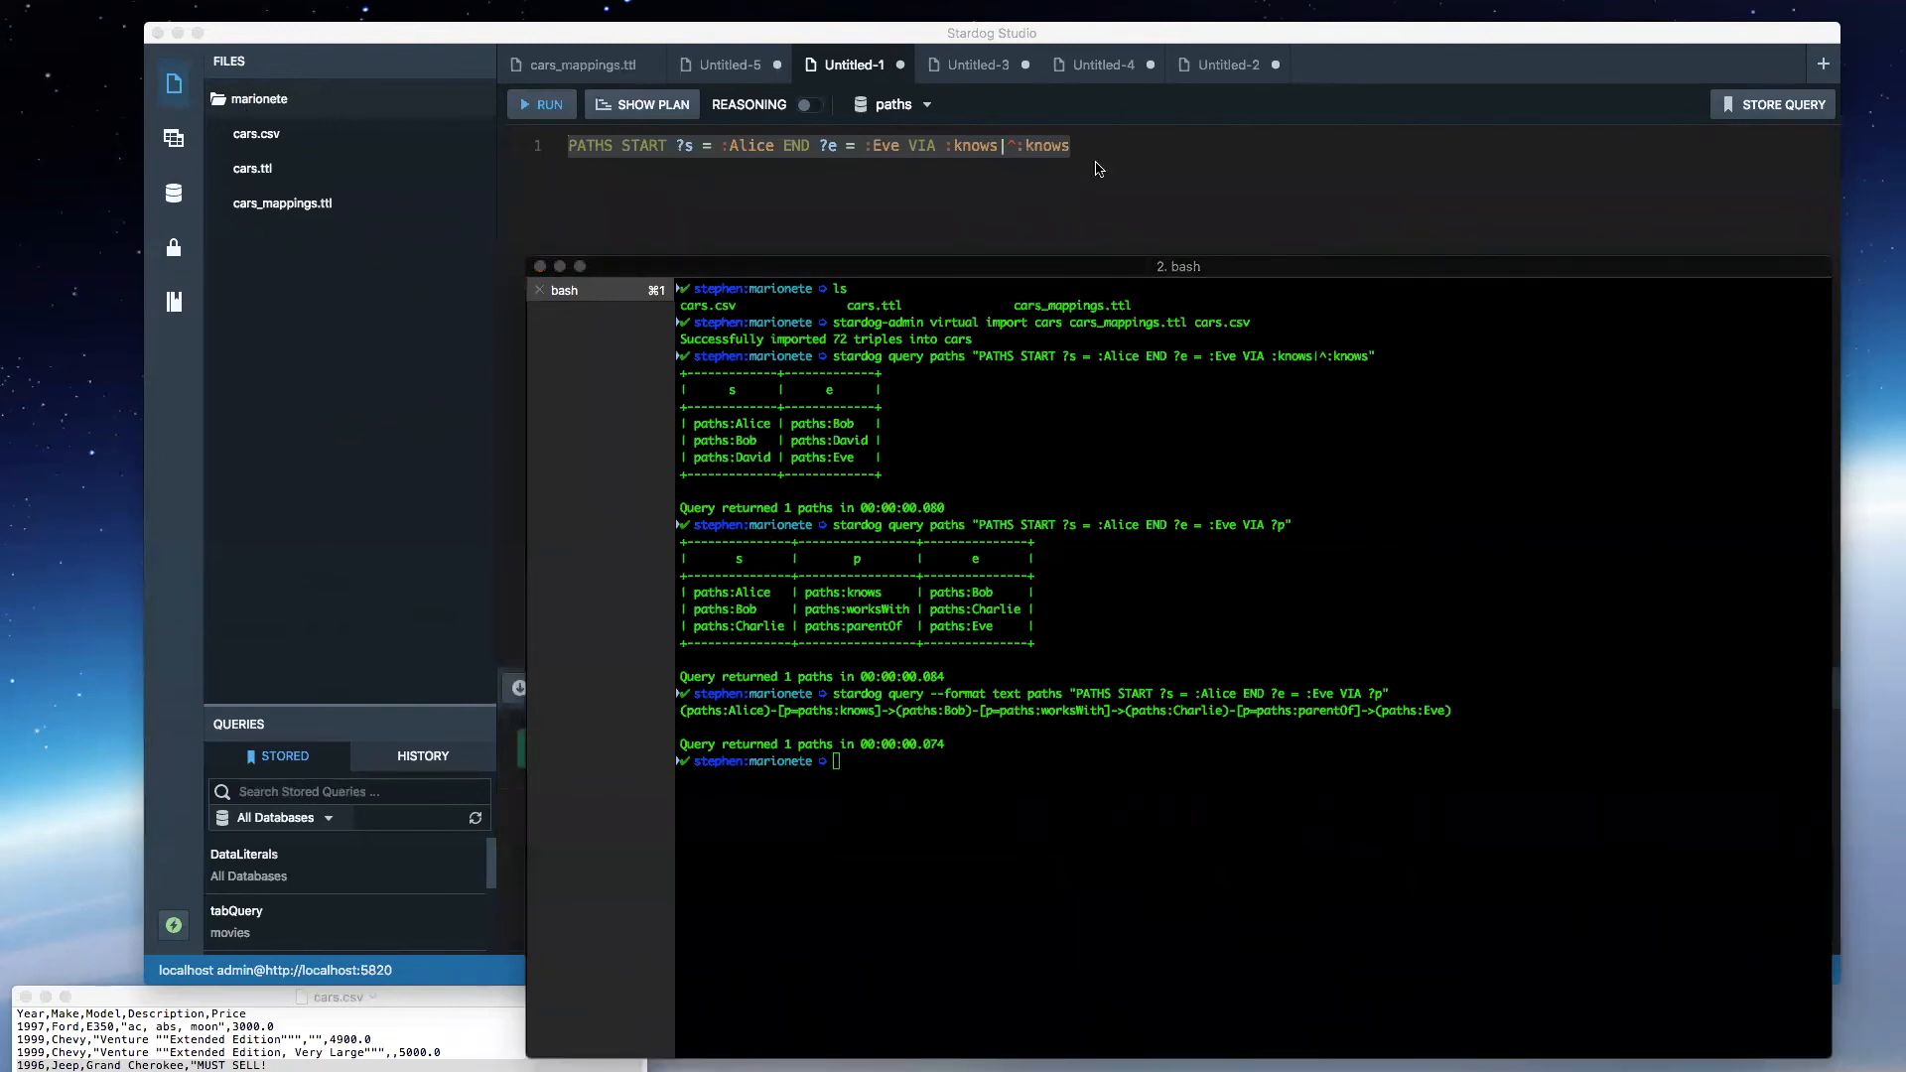
# - Back in Stardog Studio, replace the query's end restriction and VIA expression with "VIA ?p" and run it without a leading blank line
pyautogui.click(1135, 183)
pyautogui.click(1079, 147)
pyautogui.moveTo(1077, 147); pyautogui.dragTo(843, 144)
pyautogui.write('VIA ?p')
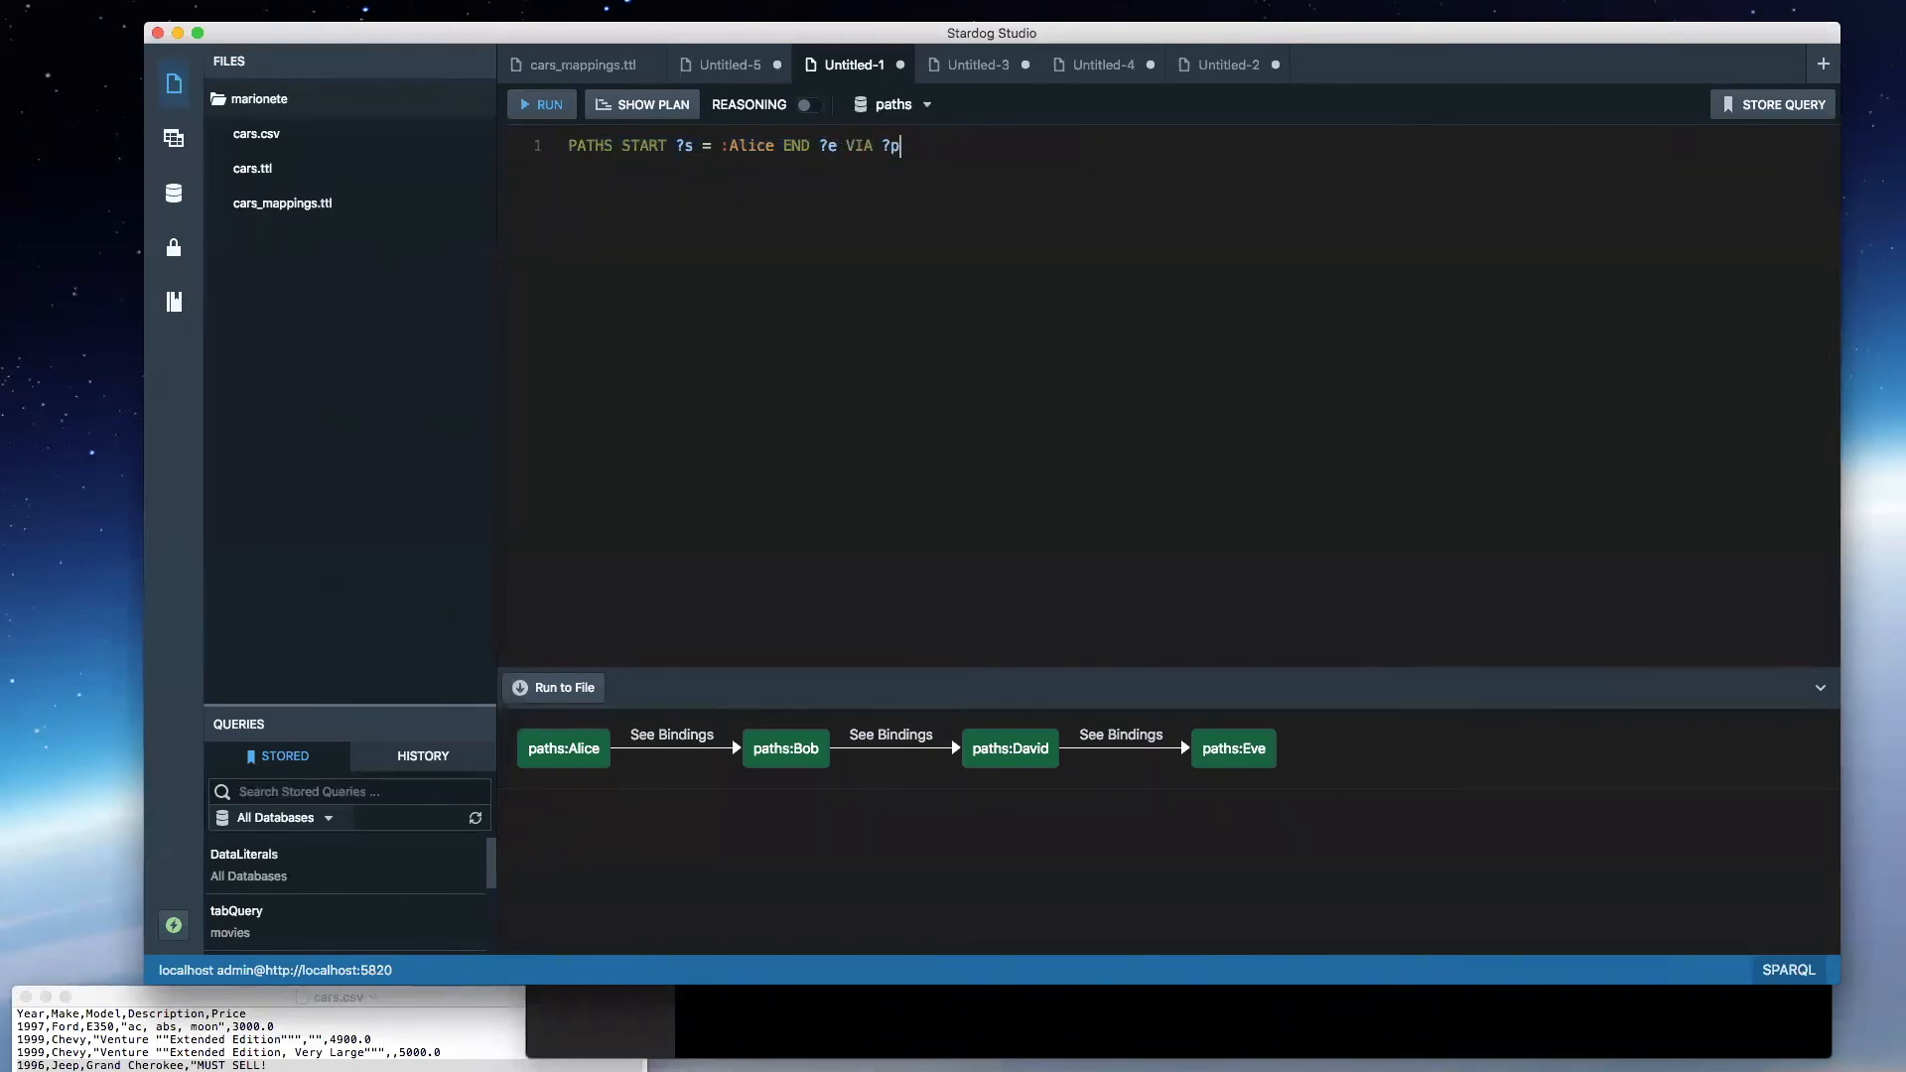
pyautogui.press('super+shift+Return')
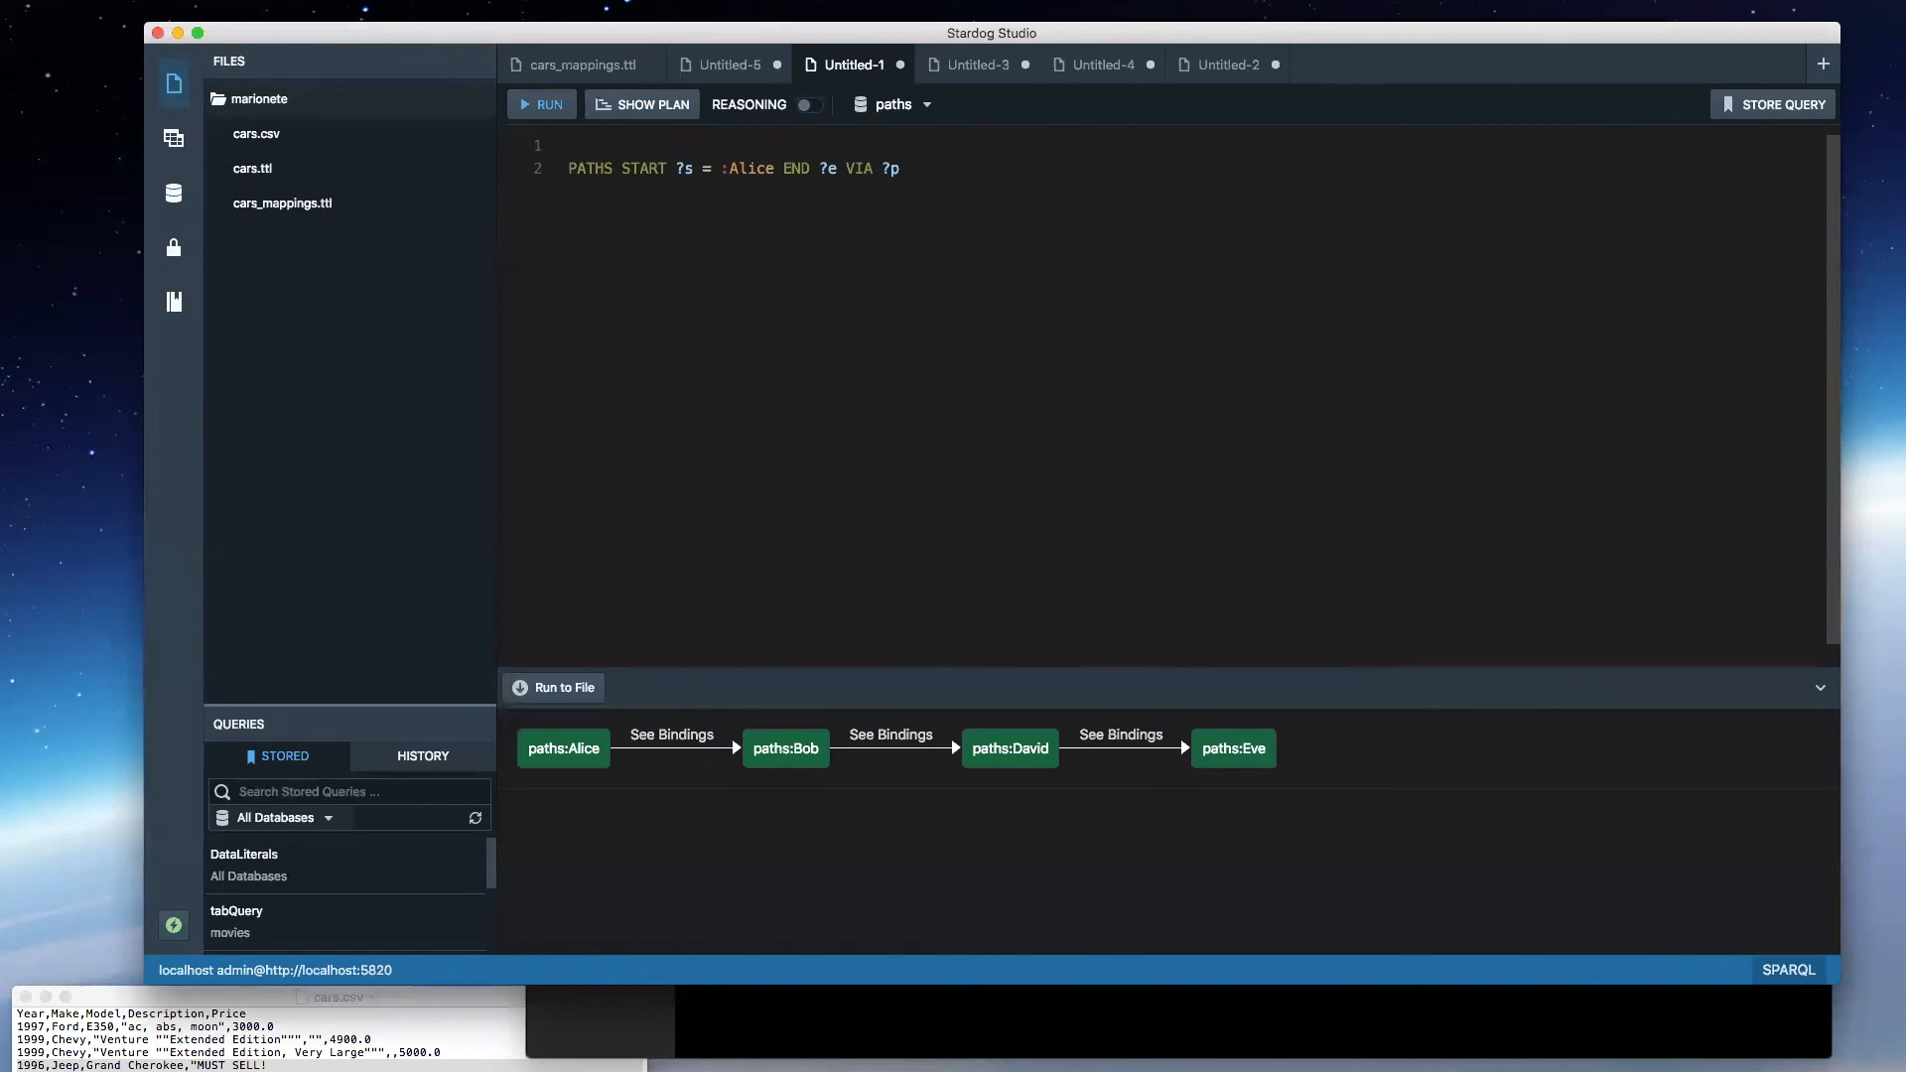
pyautogui.press('Delete')
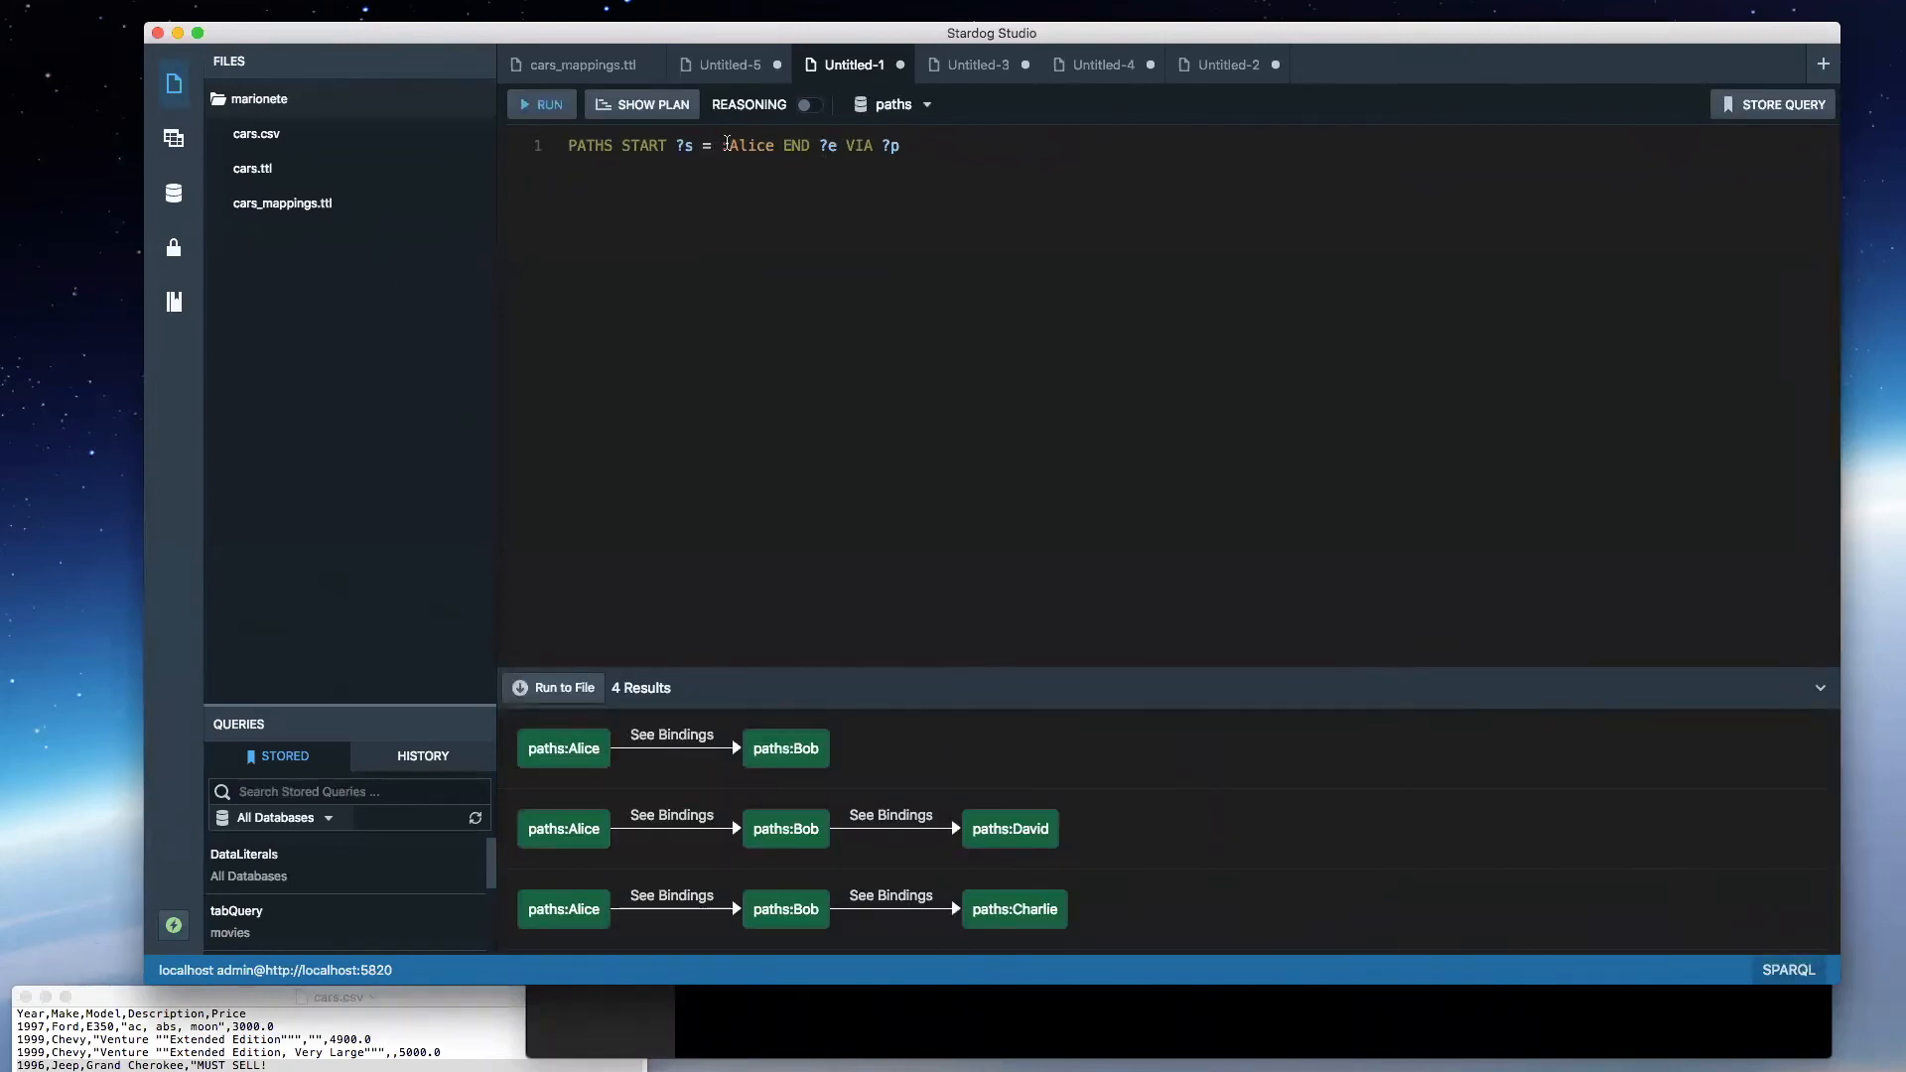
# - Remove the "= :Alice" start restriction, run the query and look through the resulting paths
pyautogui.moveTo(776, 147); pyautogui.dragTo(701, 147)
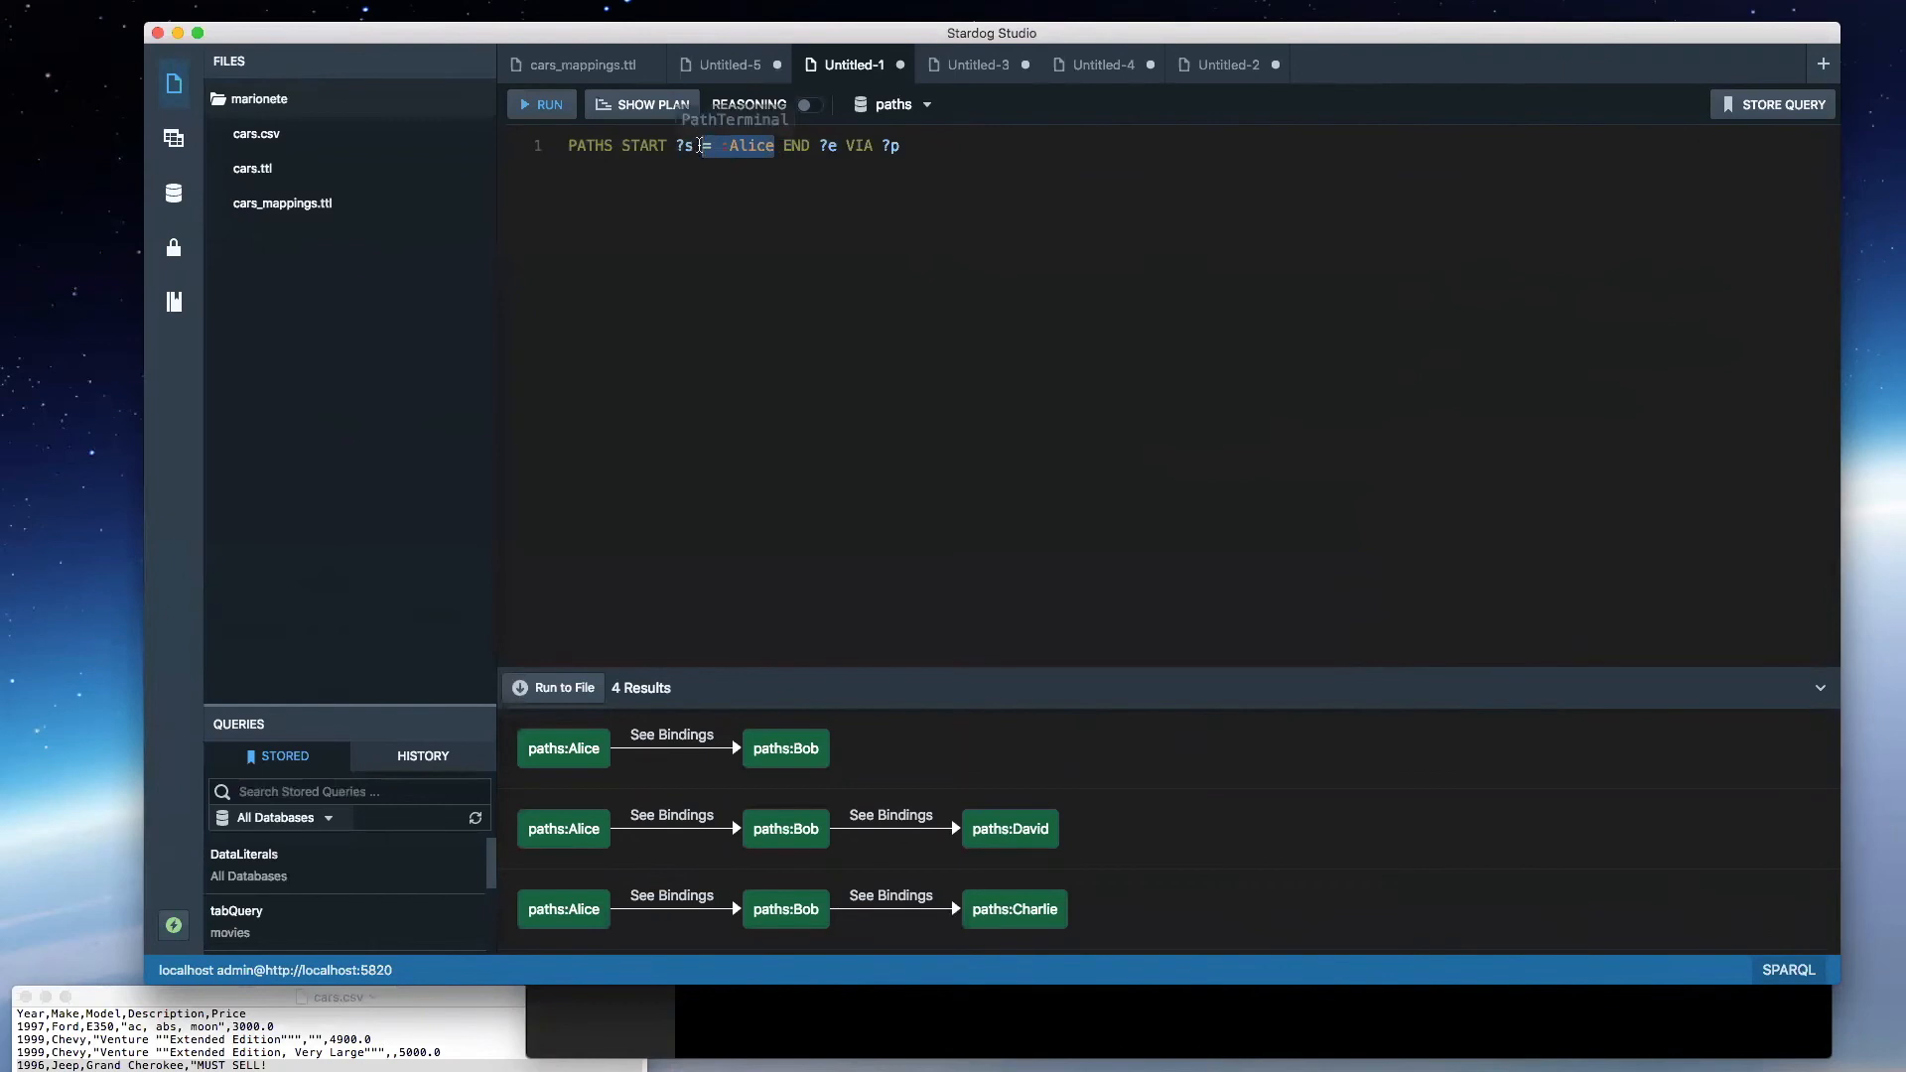
pyautogui.press('BackSpace')
pyautogui.press('BackSpace')
pyautogui.press('super+e')
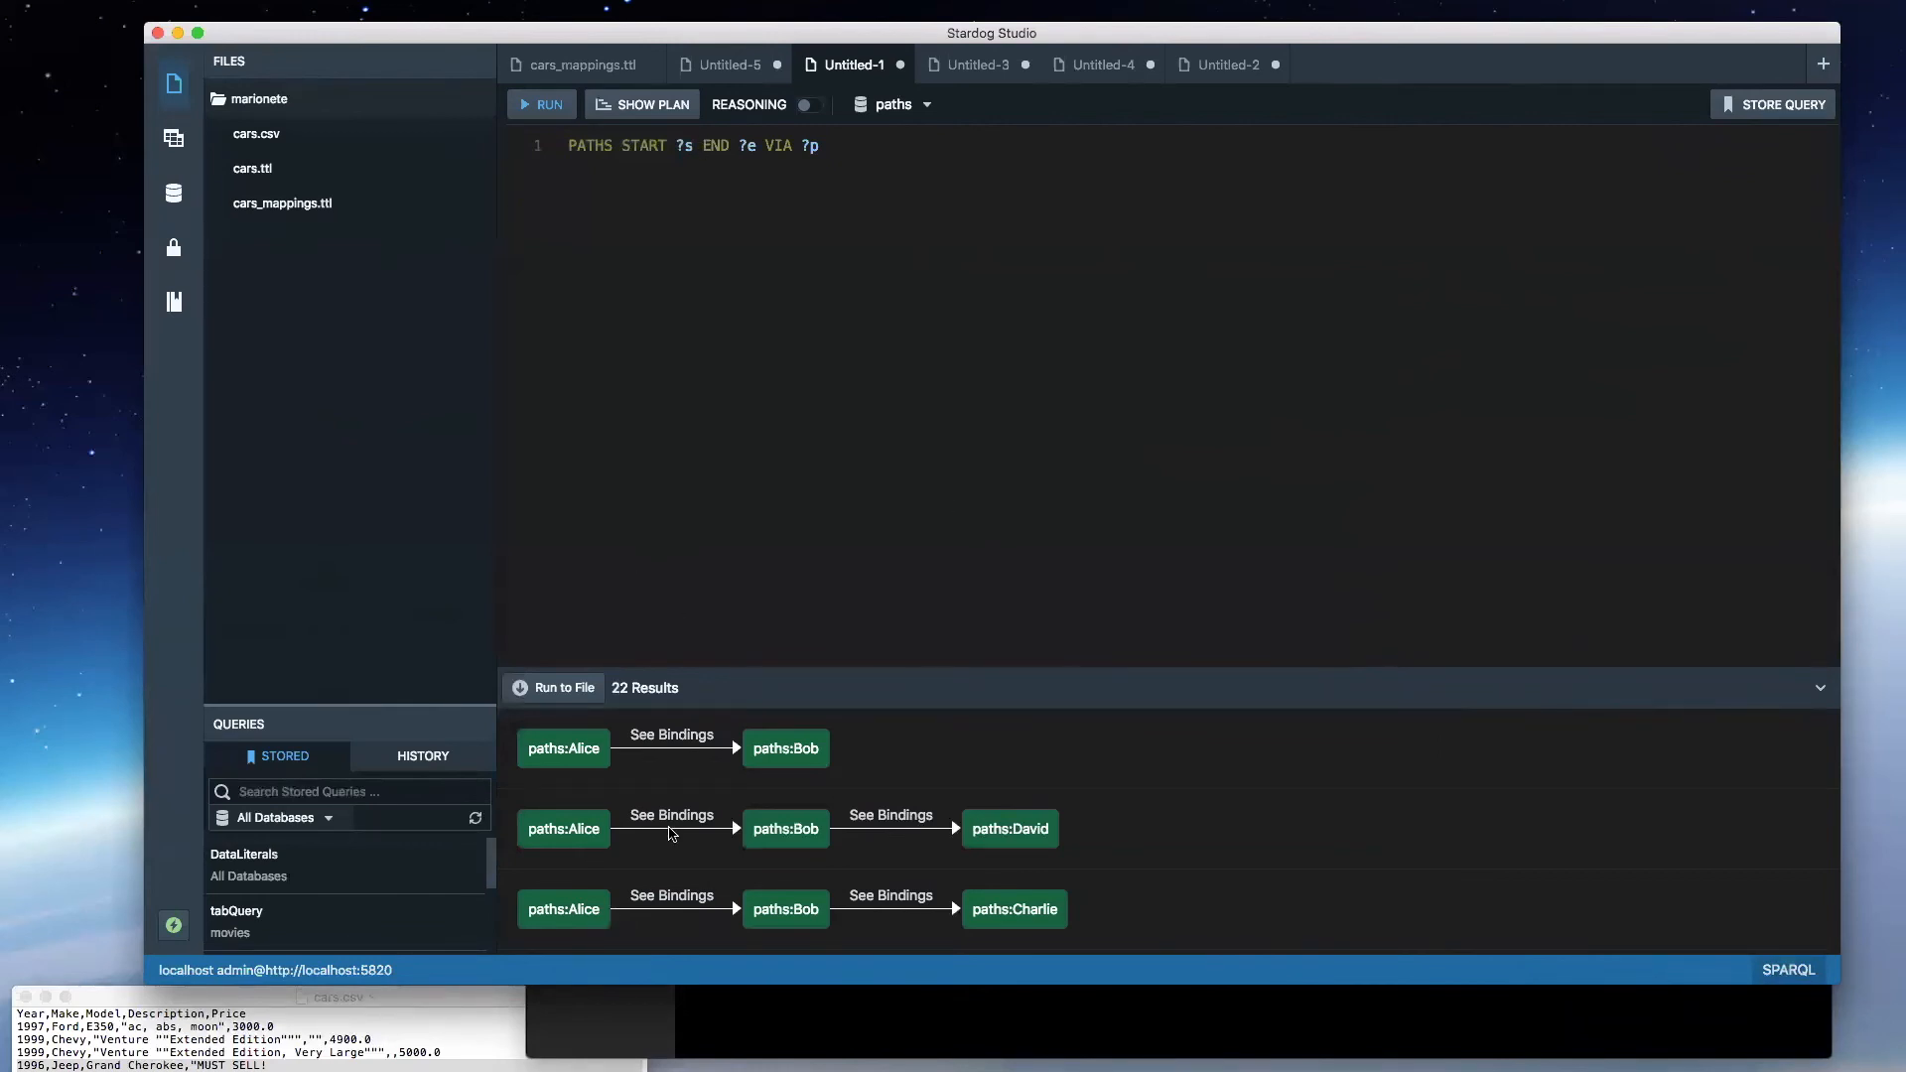
pyautogui.scroll(-2, 643, 837)
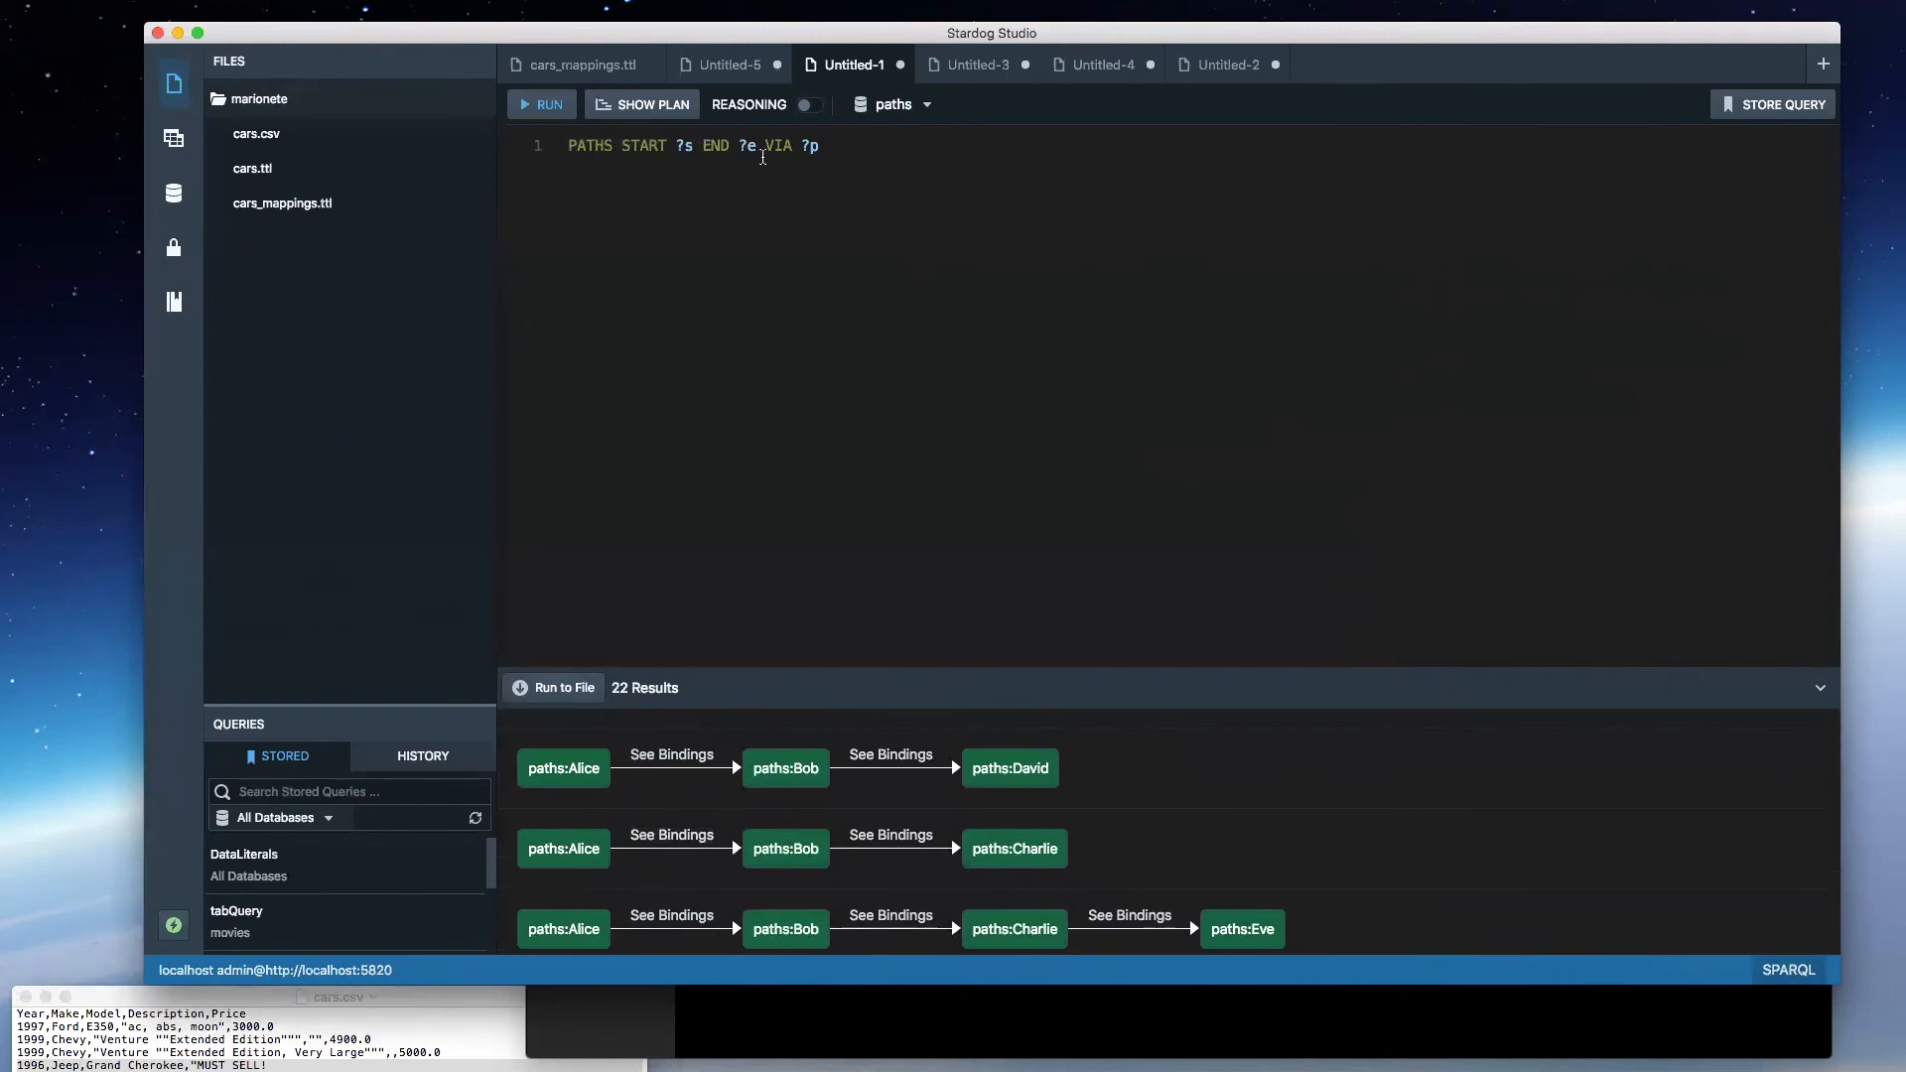
# - Restrict the query's end node to ?e = :Charlie and run it
pyautogui.press('BackSpace')
pyautogui.press('BackSpace')
pyautogui.press('BackSpace')
pyautogui.write('?e = :Charlie')
pyautogui.press('super+e')
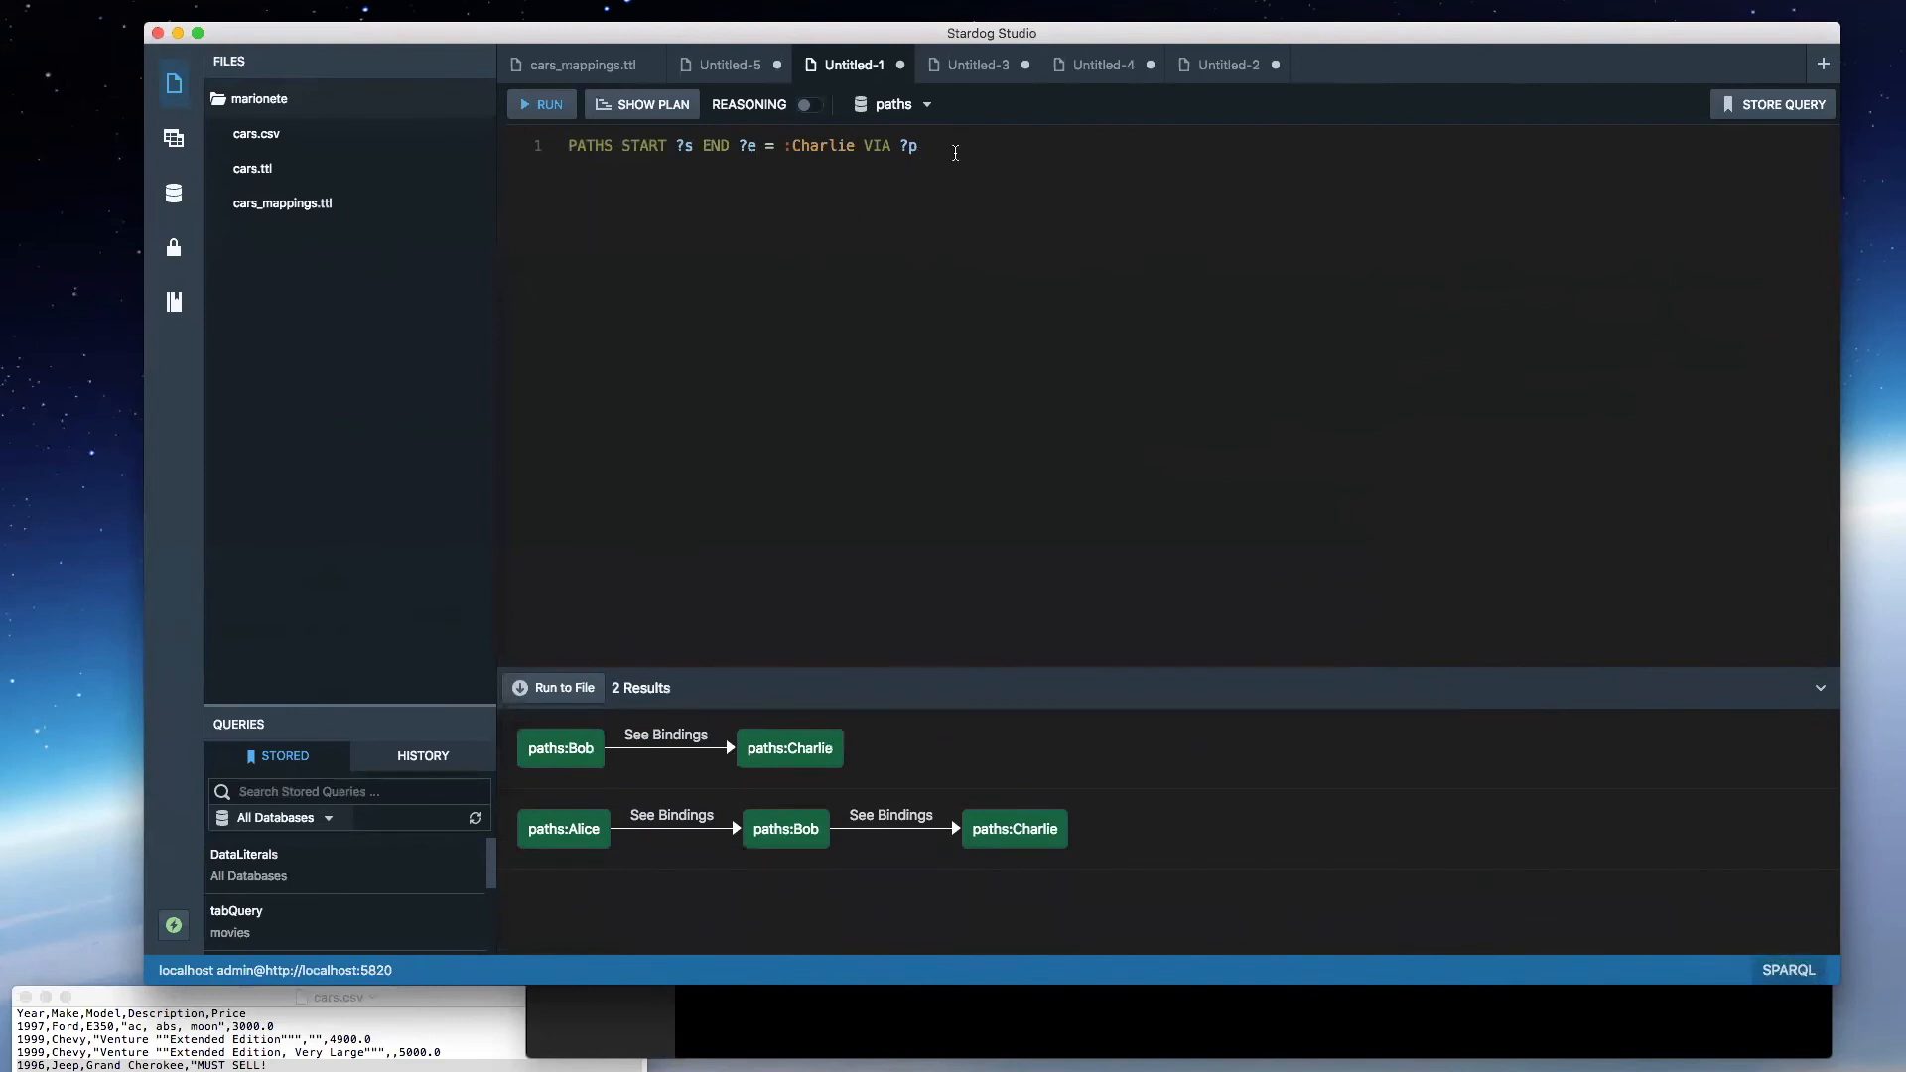
# - Insert ALL after PATHS in the query and run it
pyautogui.click(621, 146)
pyautogui.write('ALL')
pyautogui.press('super+Return')
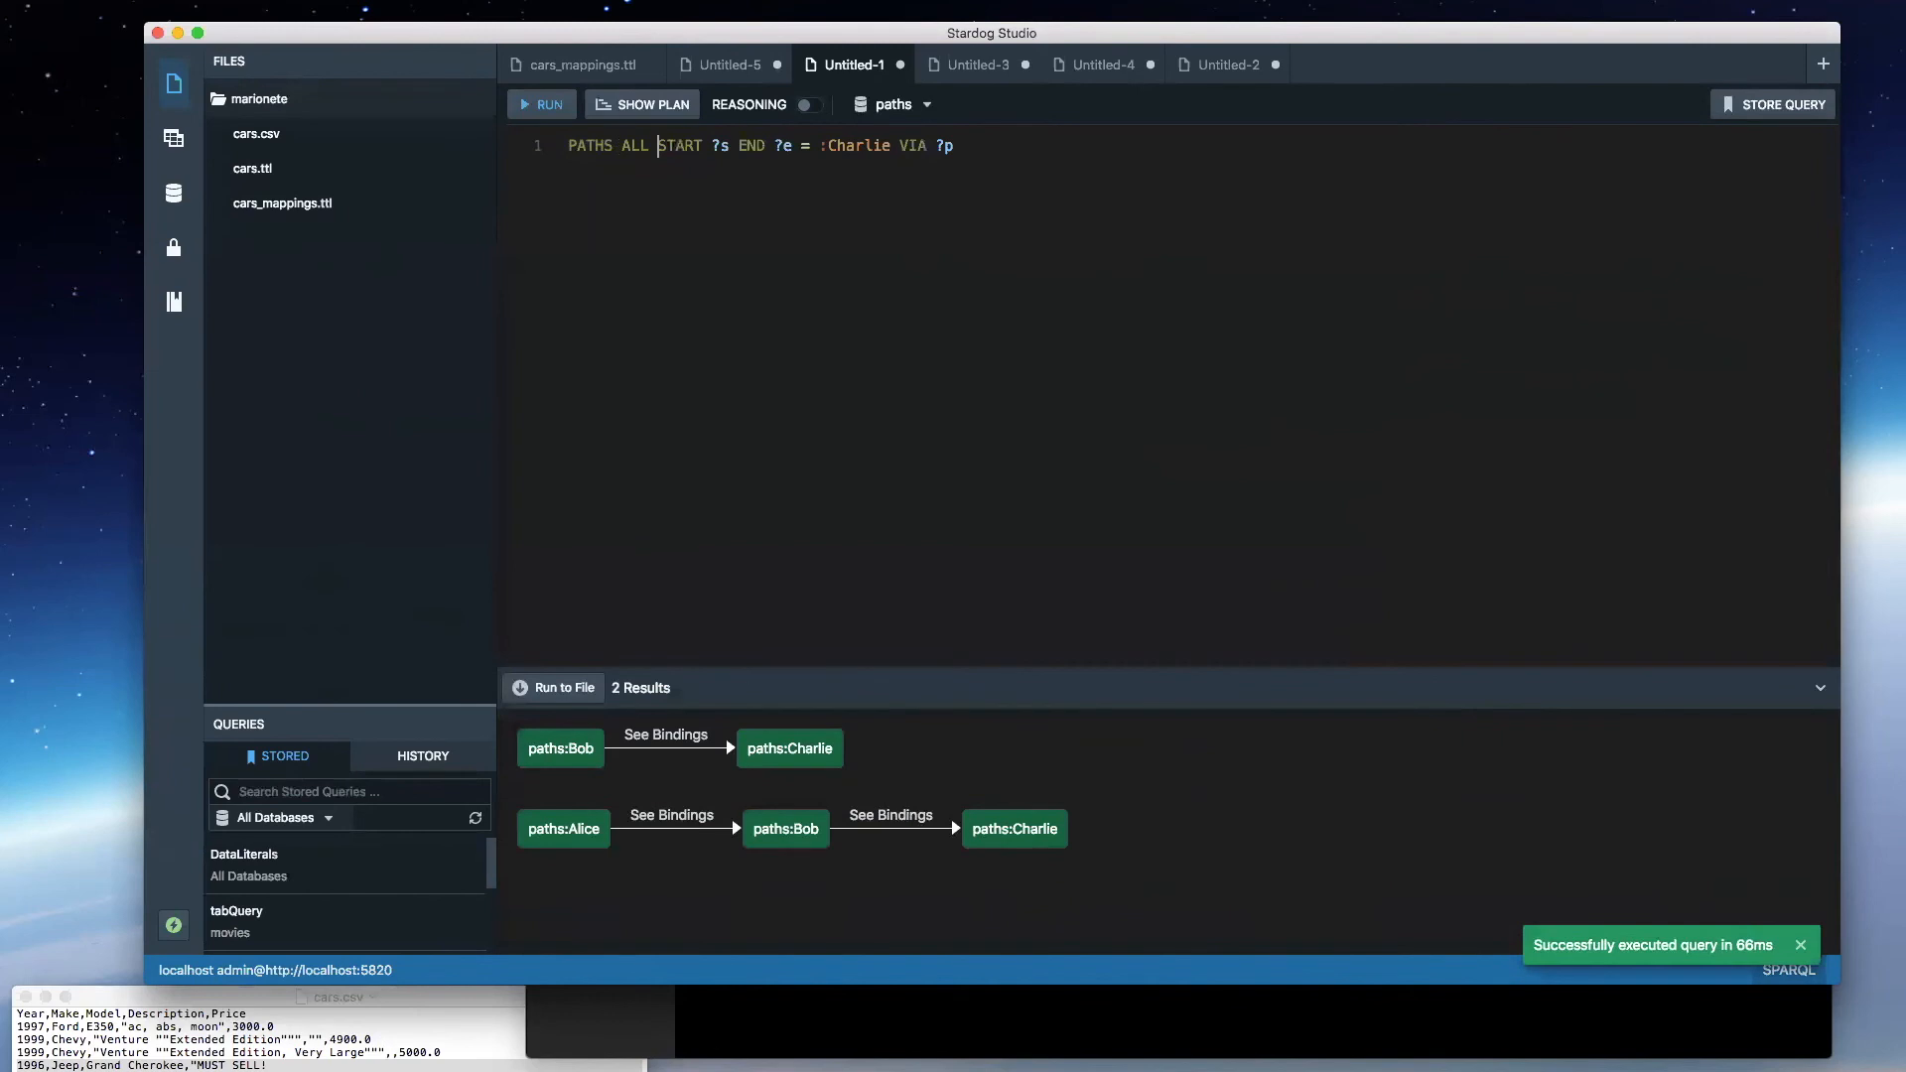
# - Restrict the start node to ?s = :Alice in the PATHS ALL query and run it
pyautogui.click(729, 145)
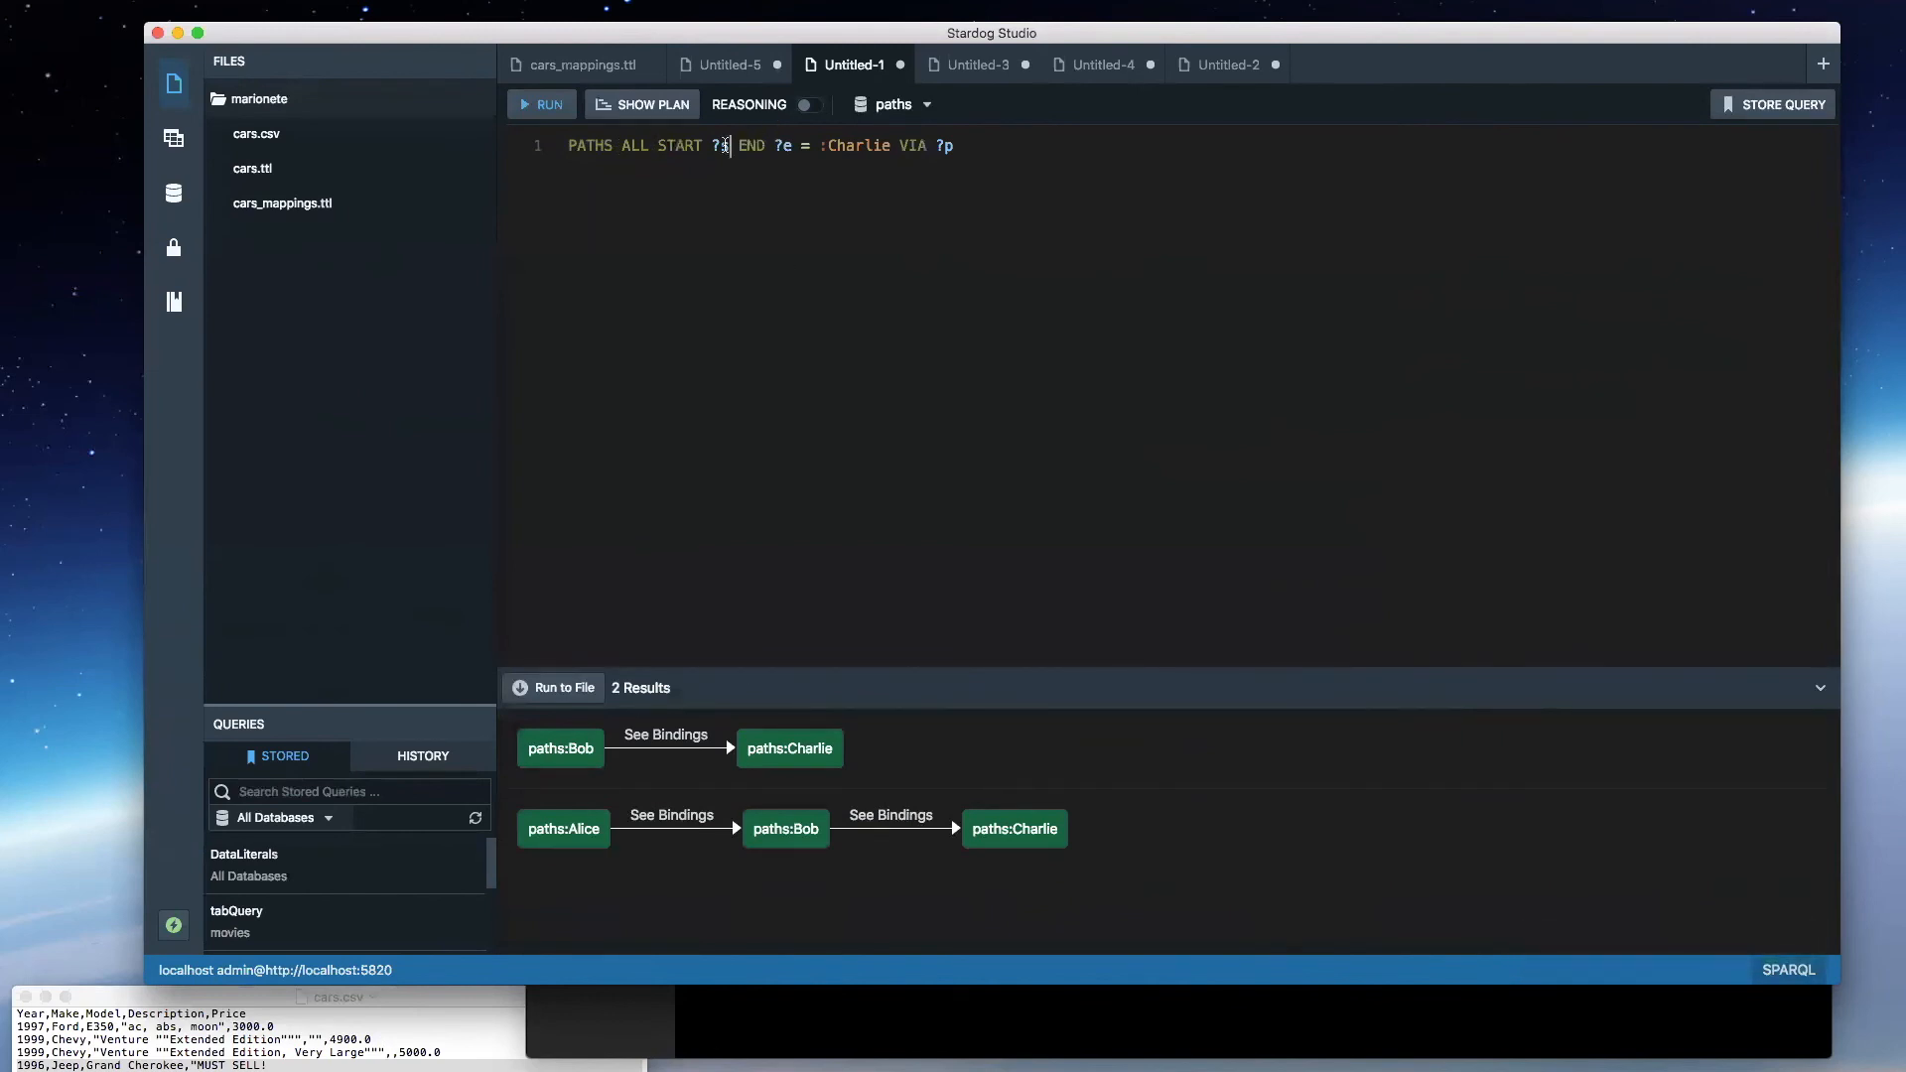
pyautogui.press('BackSpace')
pyautogui.press('BackSpace')
pyautogui.write('?s -')
pyautogui.write(' :Alice')
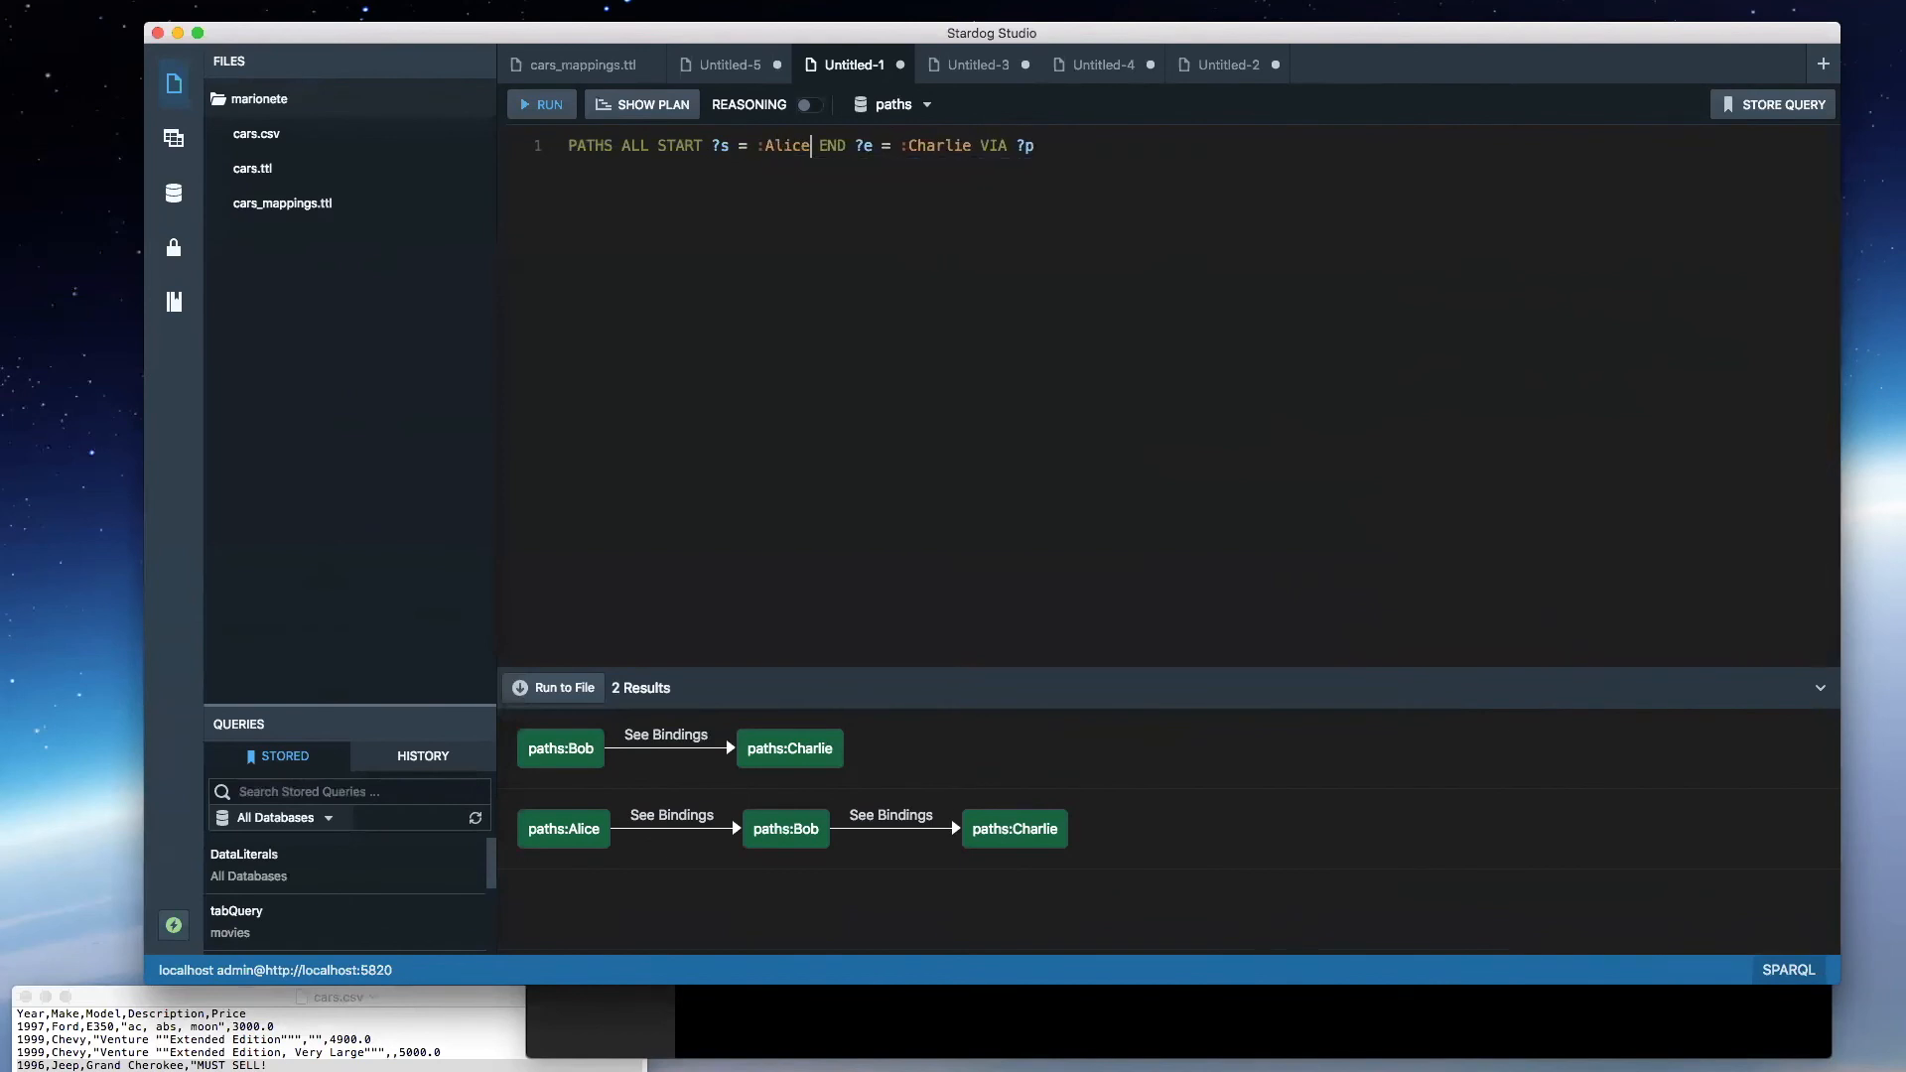
pyautogui.press('super+e')
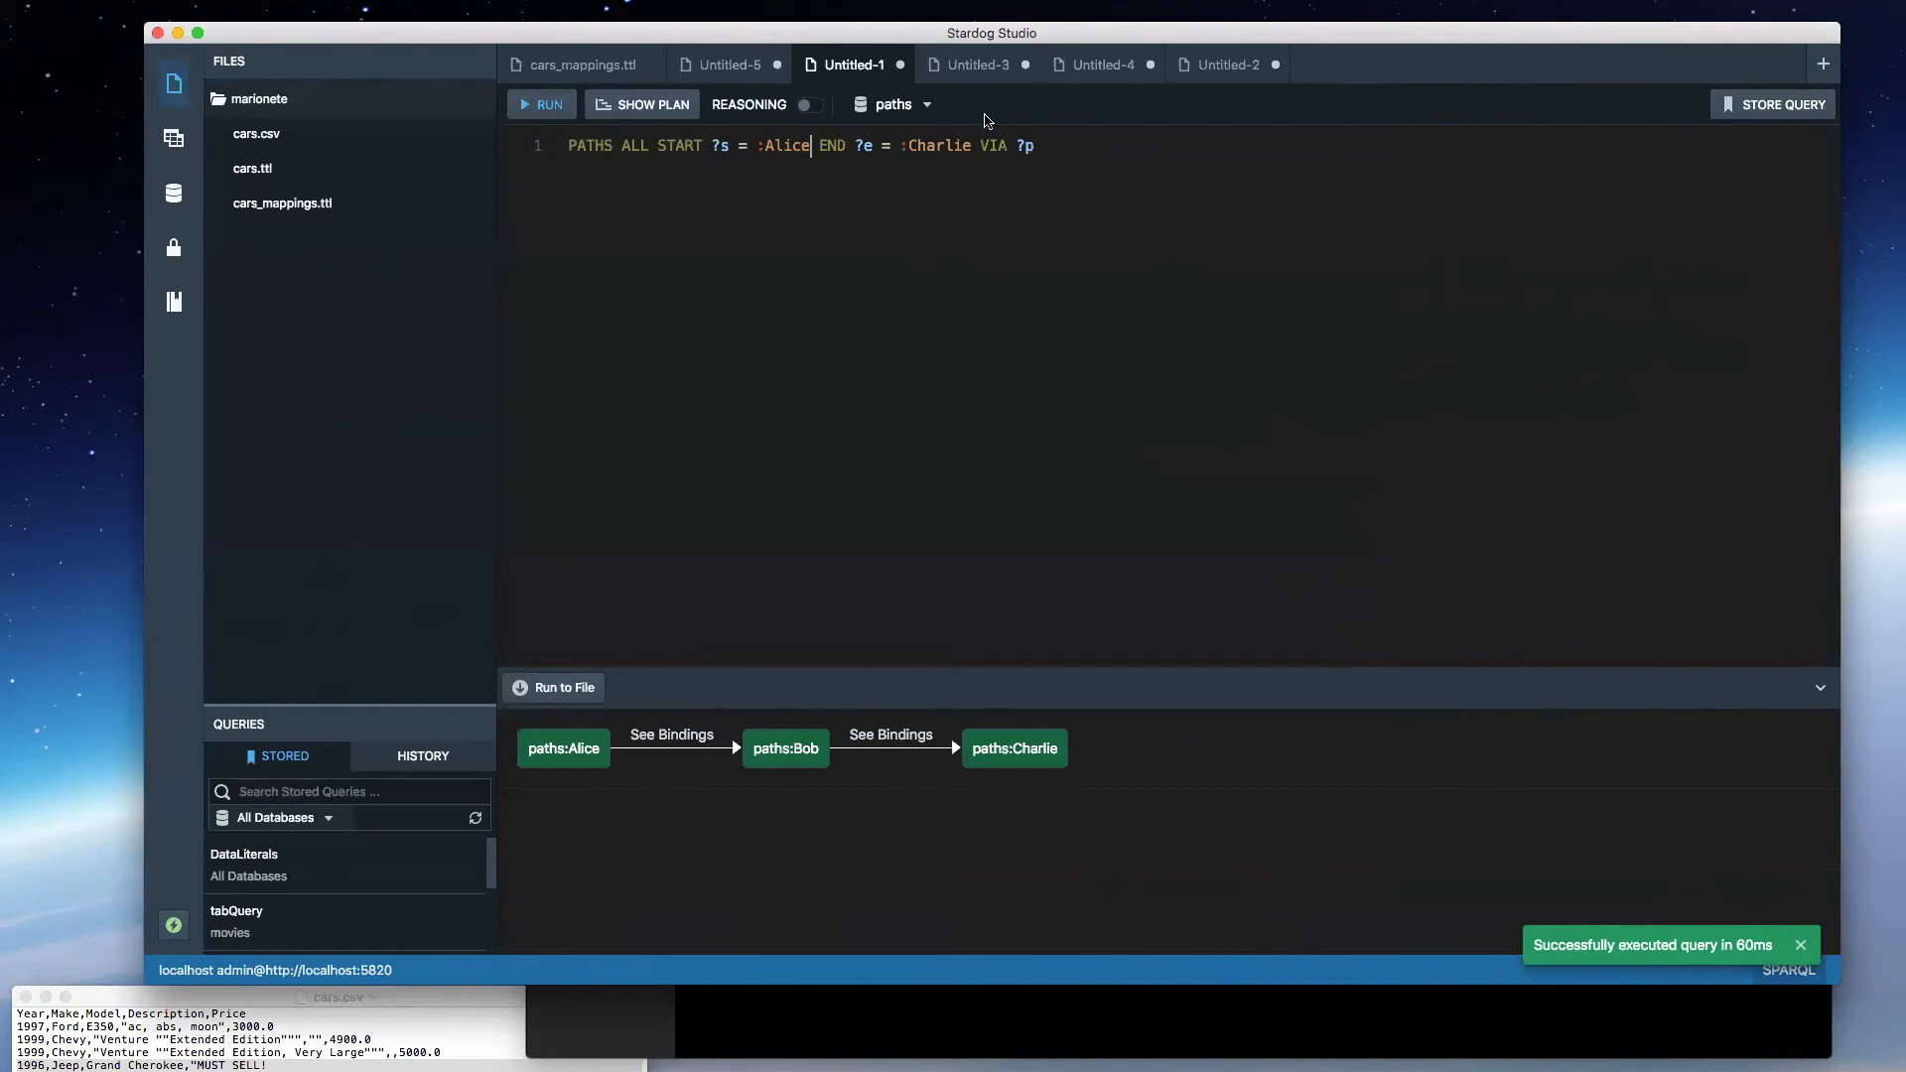
# - Run the query without the :Charlie end restriction, review the paths, and rerun it with the end node set to :David
pyautogui.moveTo(970, 145); pyautogui.dragTo(881, 145)
pyautogui.press('BackSpace')
pyautogui.press('BackSpace')
pyautogui.press('super+e')
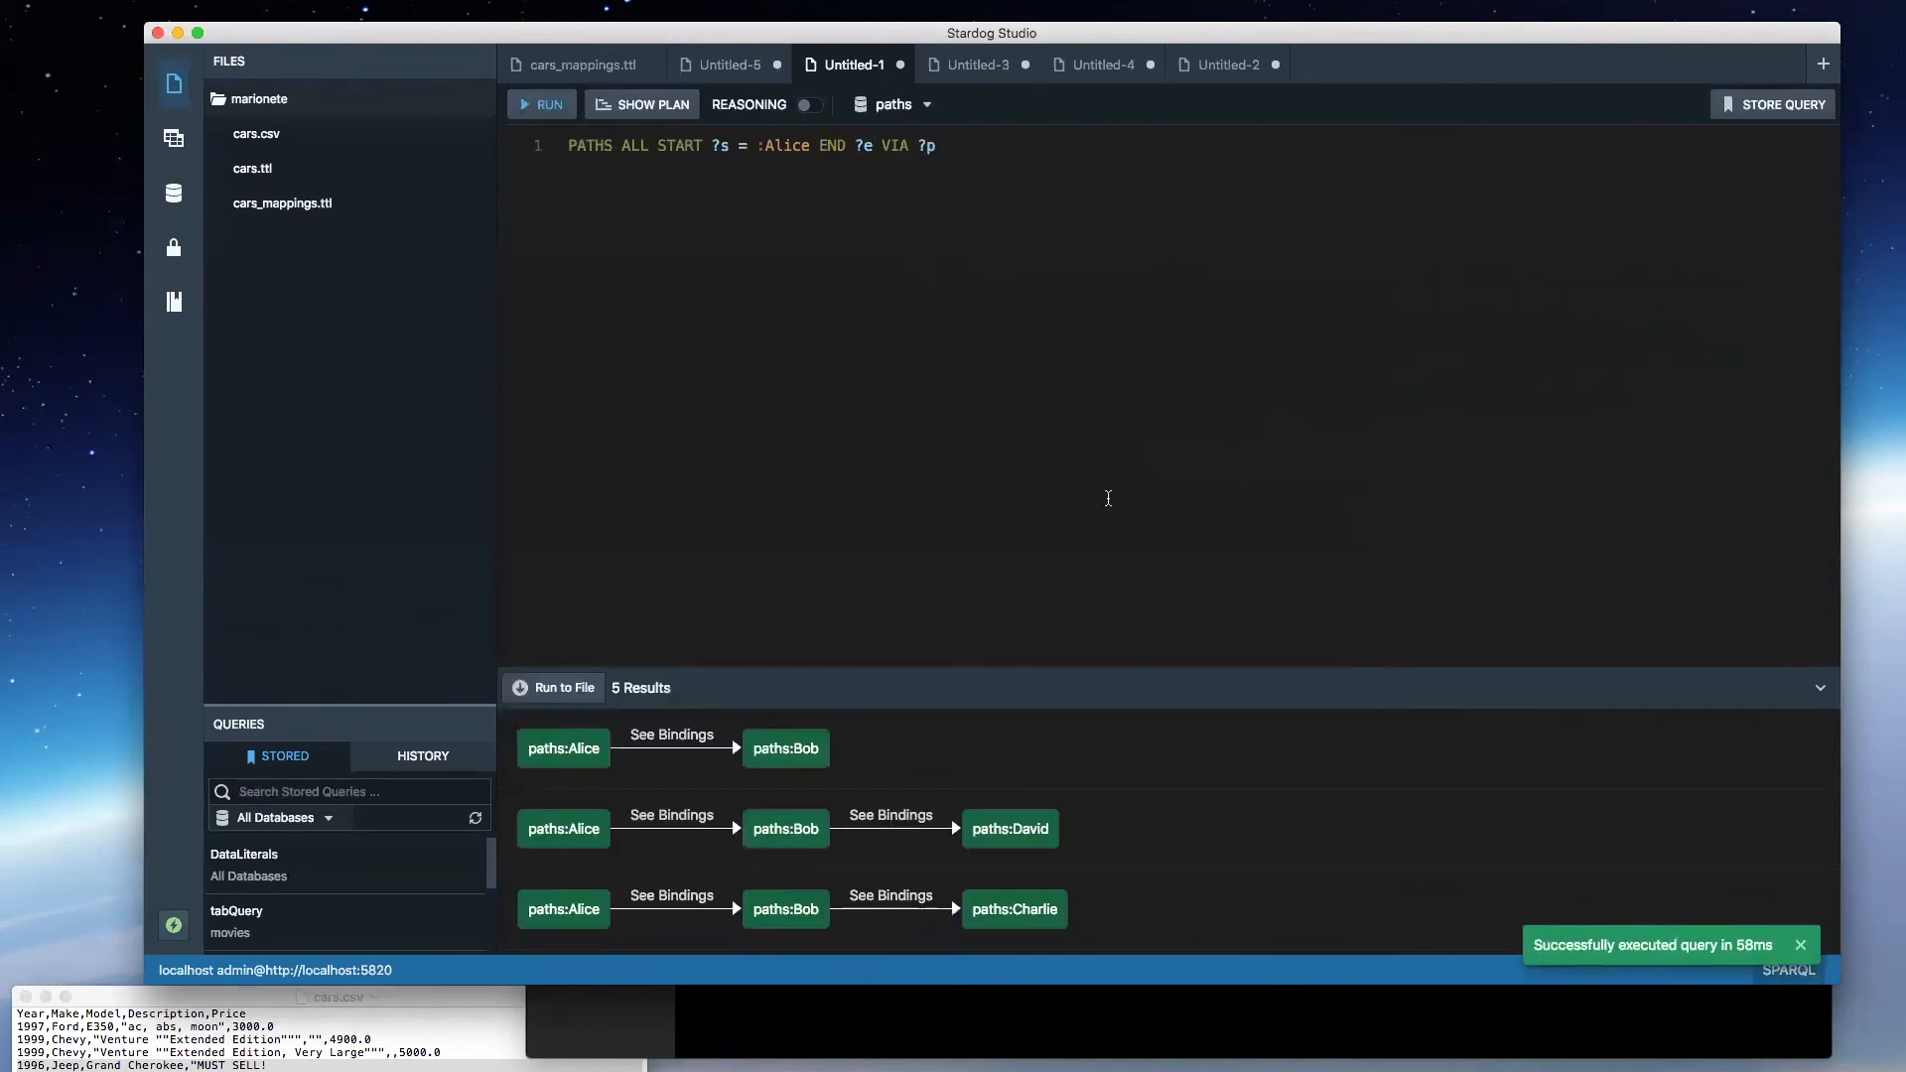
pyautogui.scroll(-2, 1159, 771)
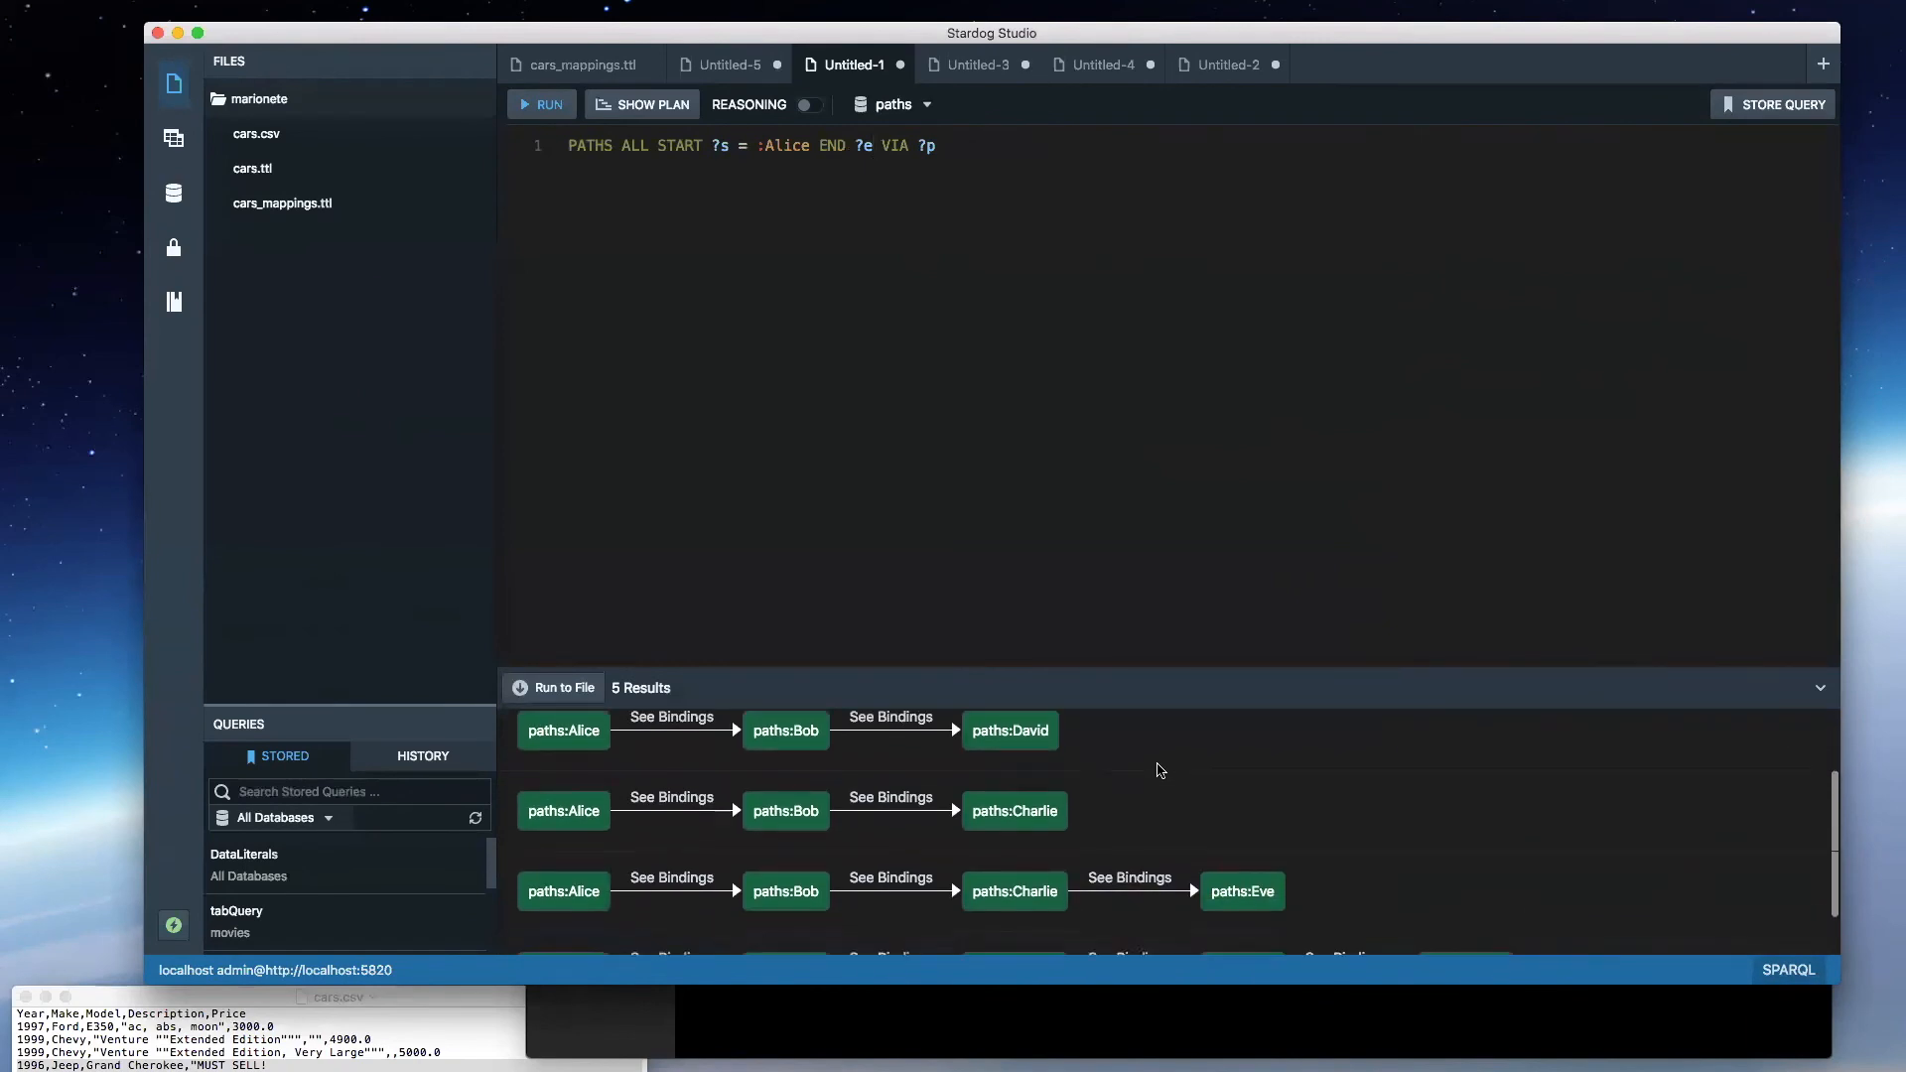
pyautogui.scroll(-1, 1160, 771)
pyautogui.scroll(1, 1152, 771)
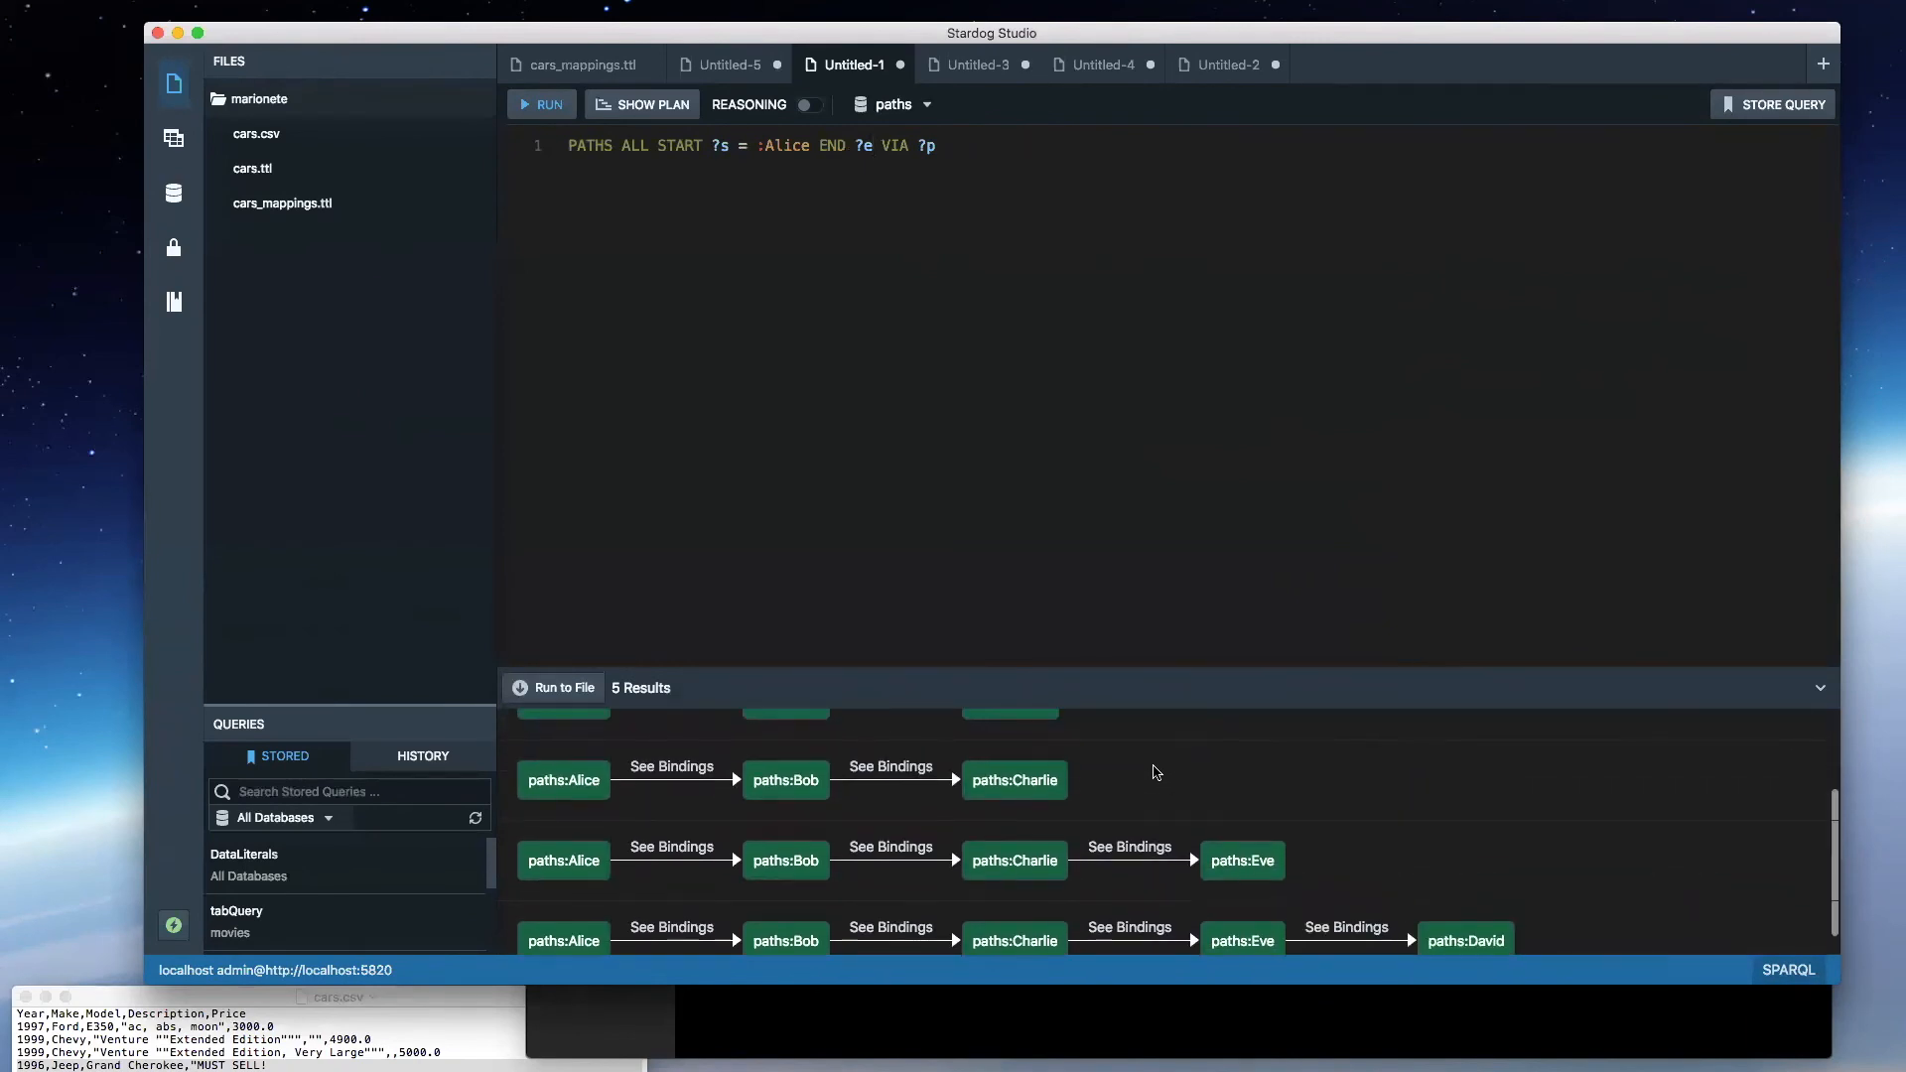
pyautogui.write('= :David')
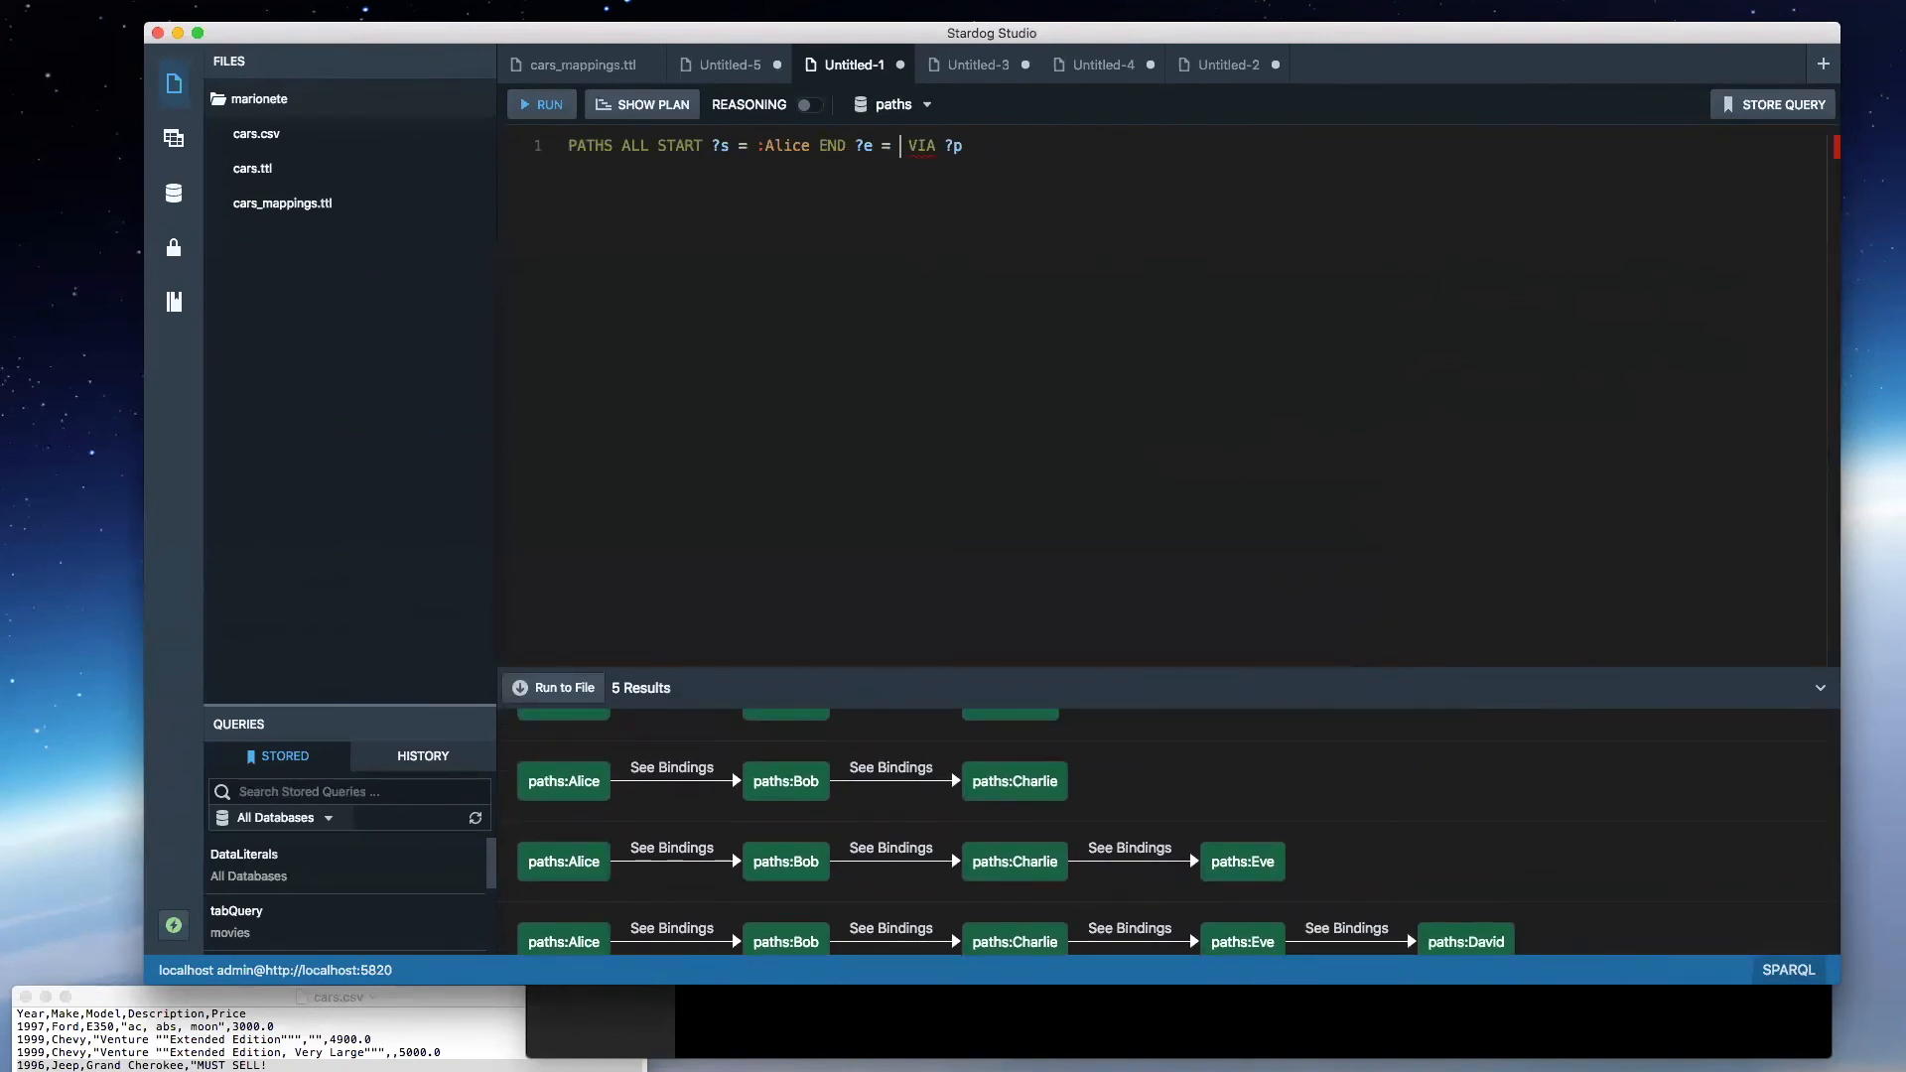
pyautogui.press('super+e')
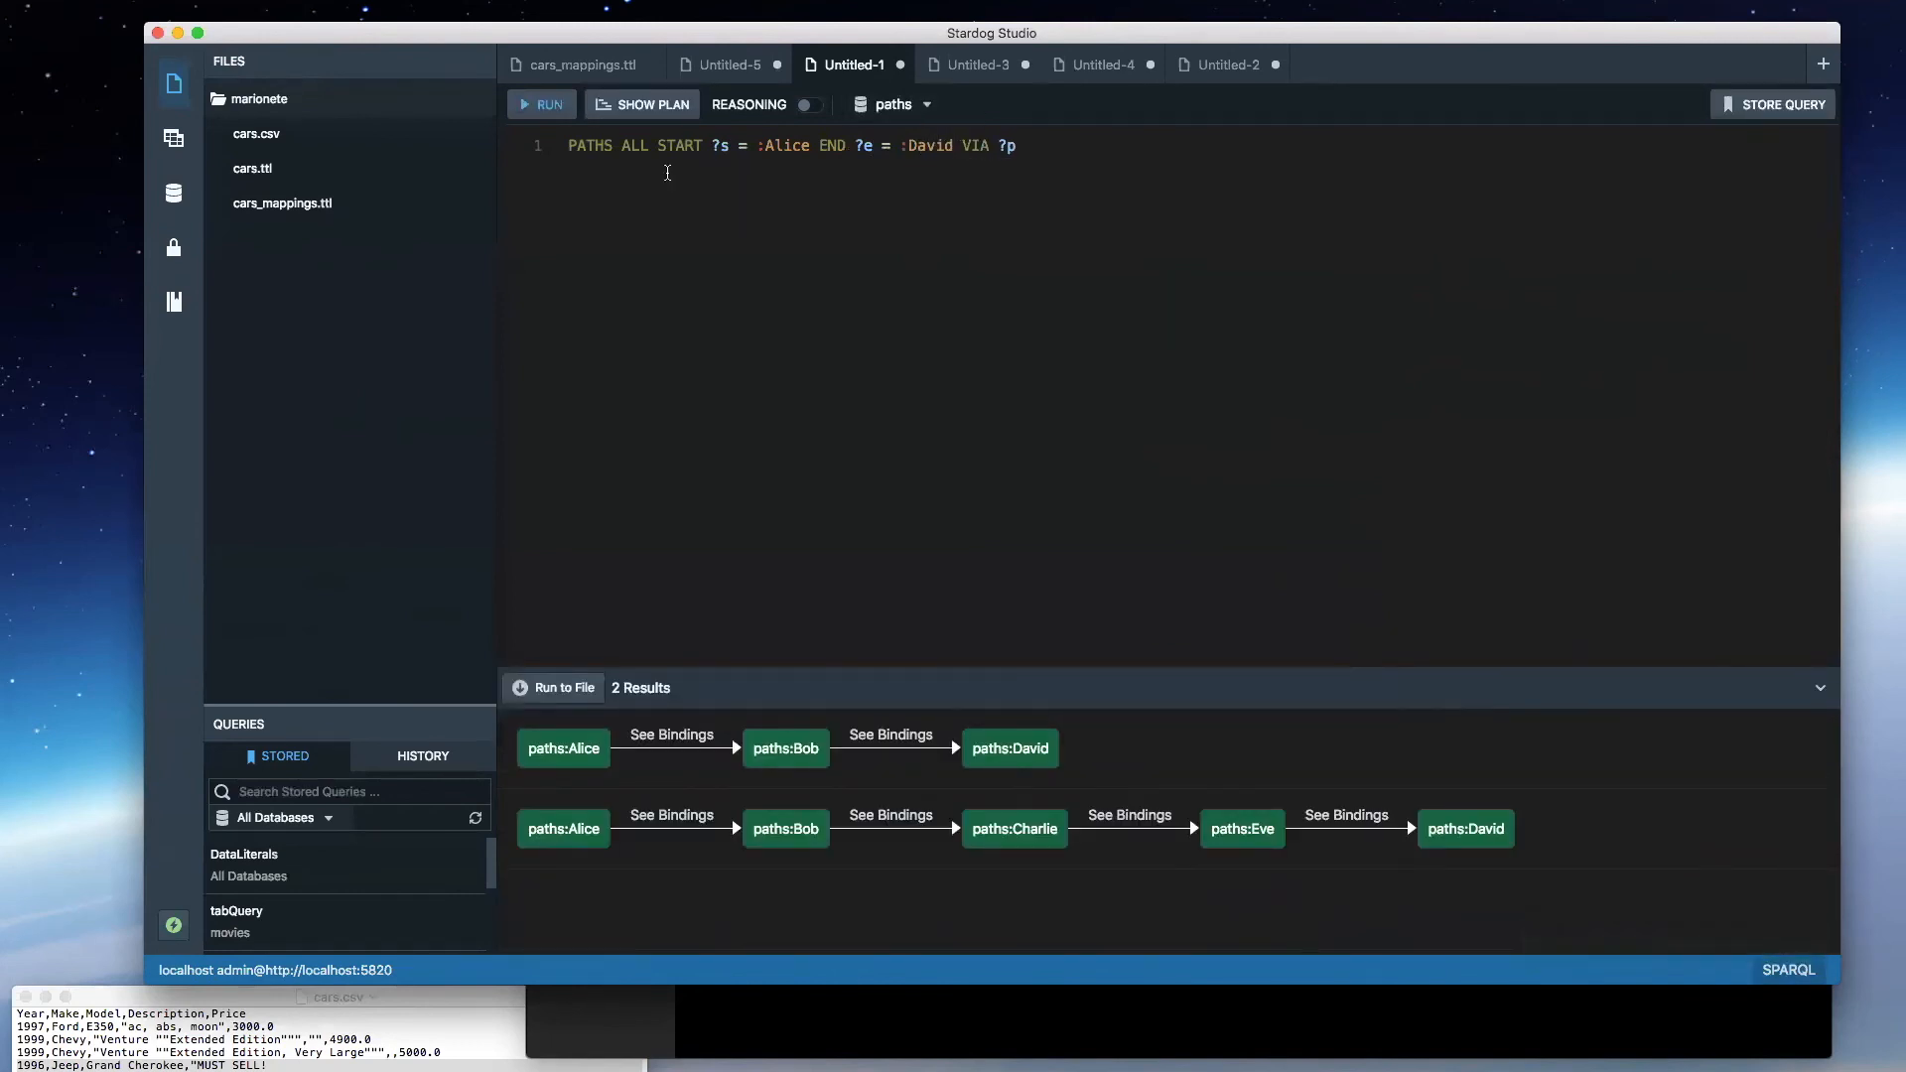
# - Run the query without ALL for comparison, and restore ALL and run it again
pyautogui.doubleClick(626, 145)
pyautogui.press('BackSpace')
pyautogui.press('super+e')
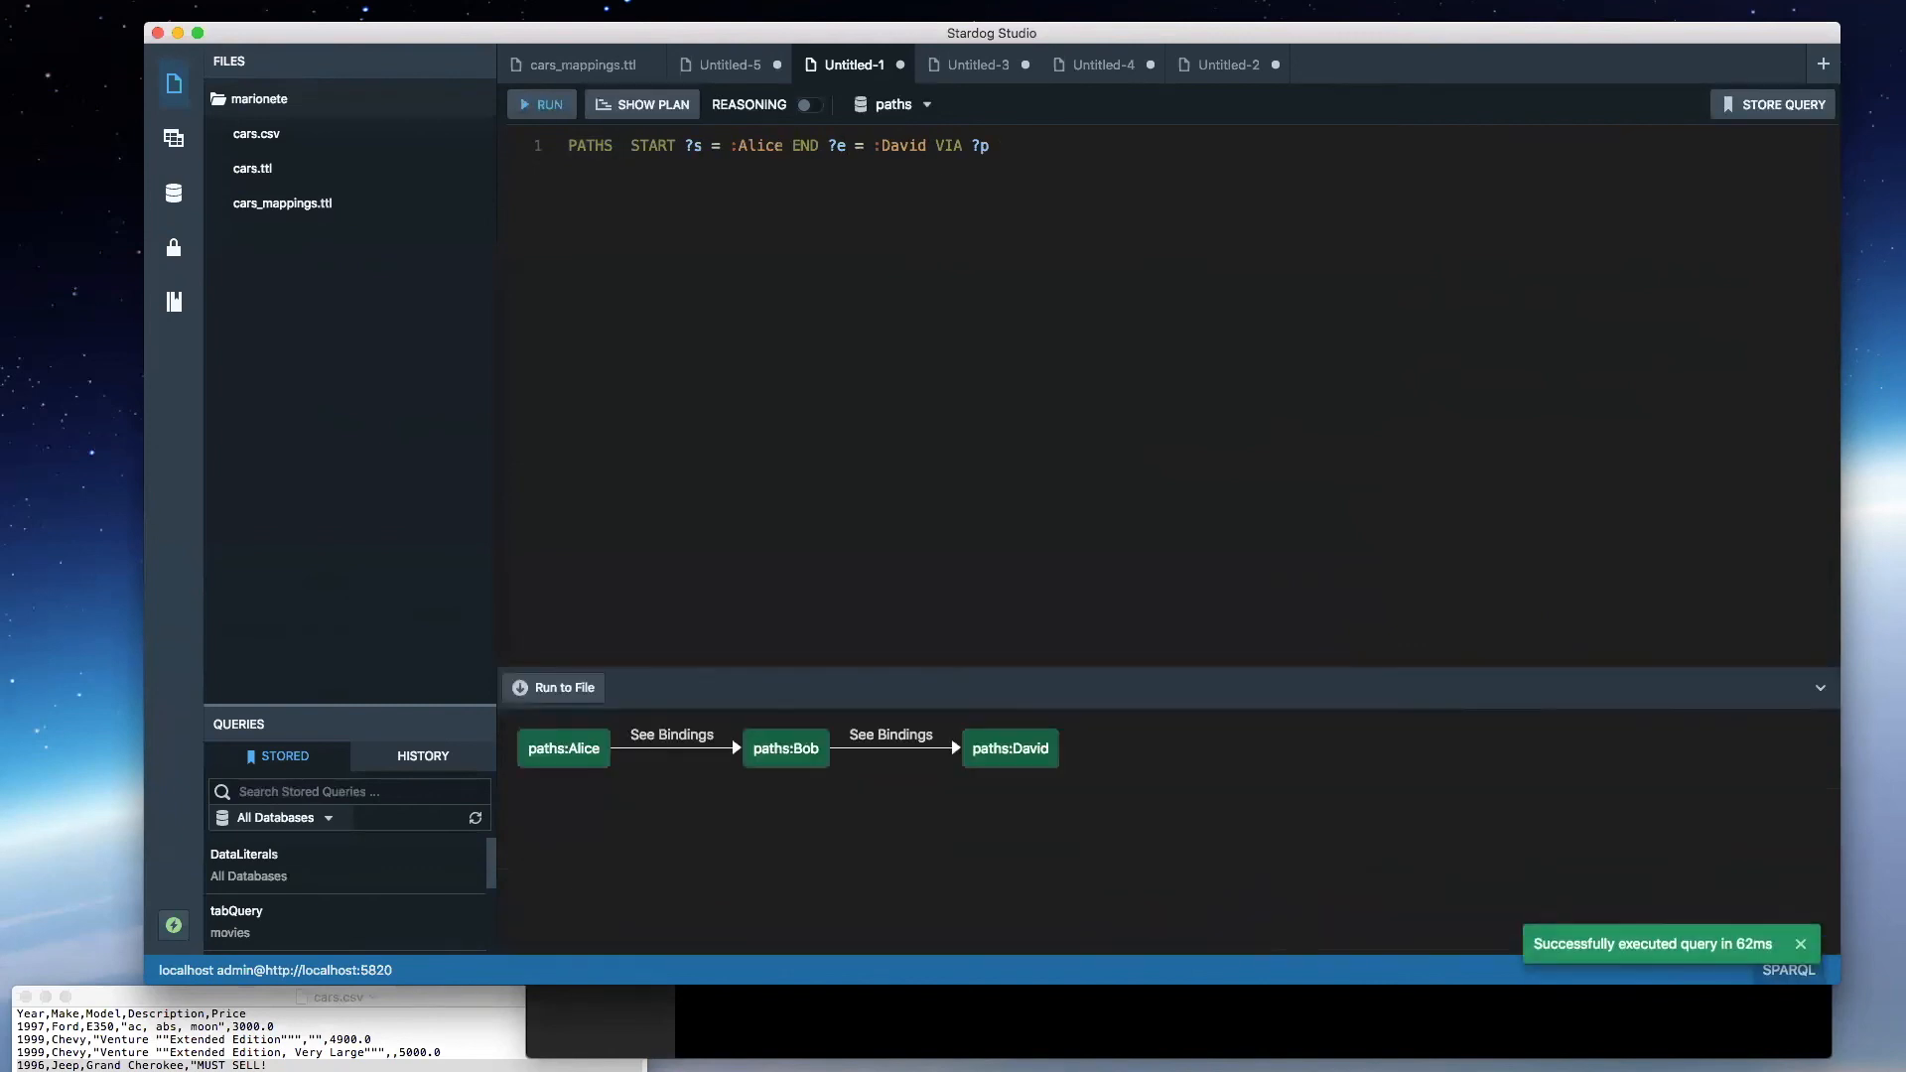
pyautogui.press('super+z')
pyautogui.press('super+e')
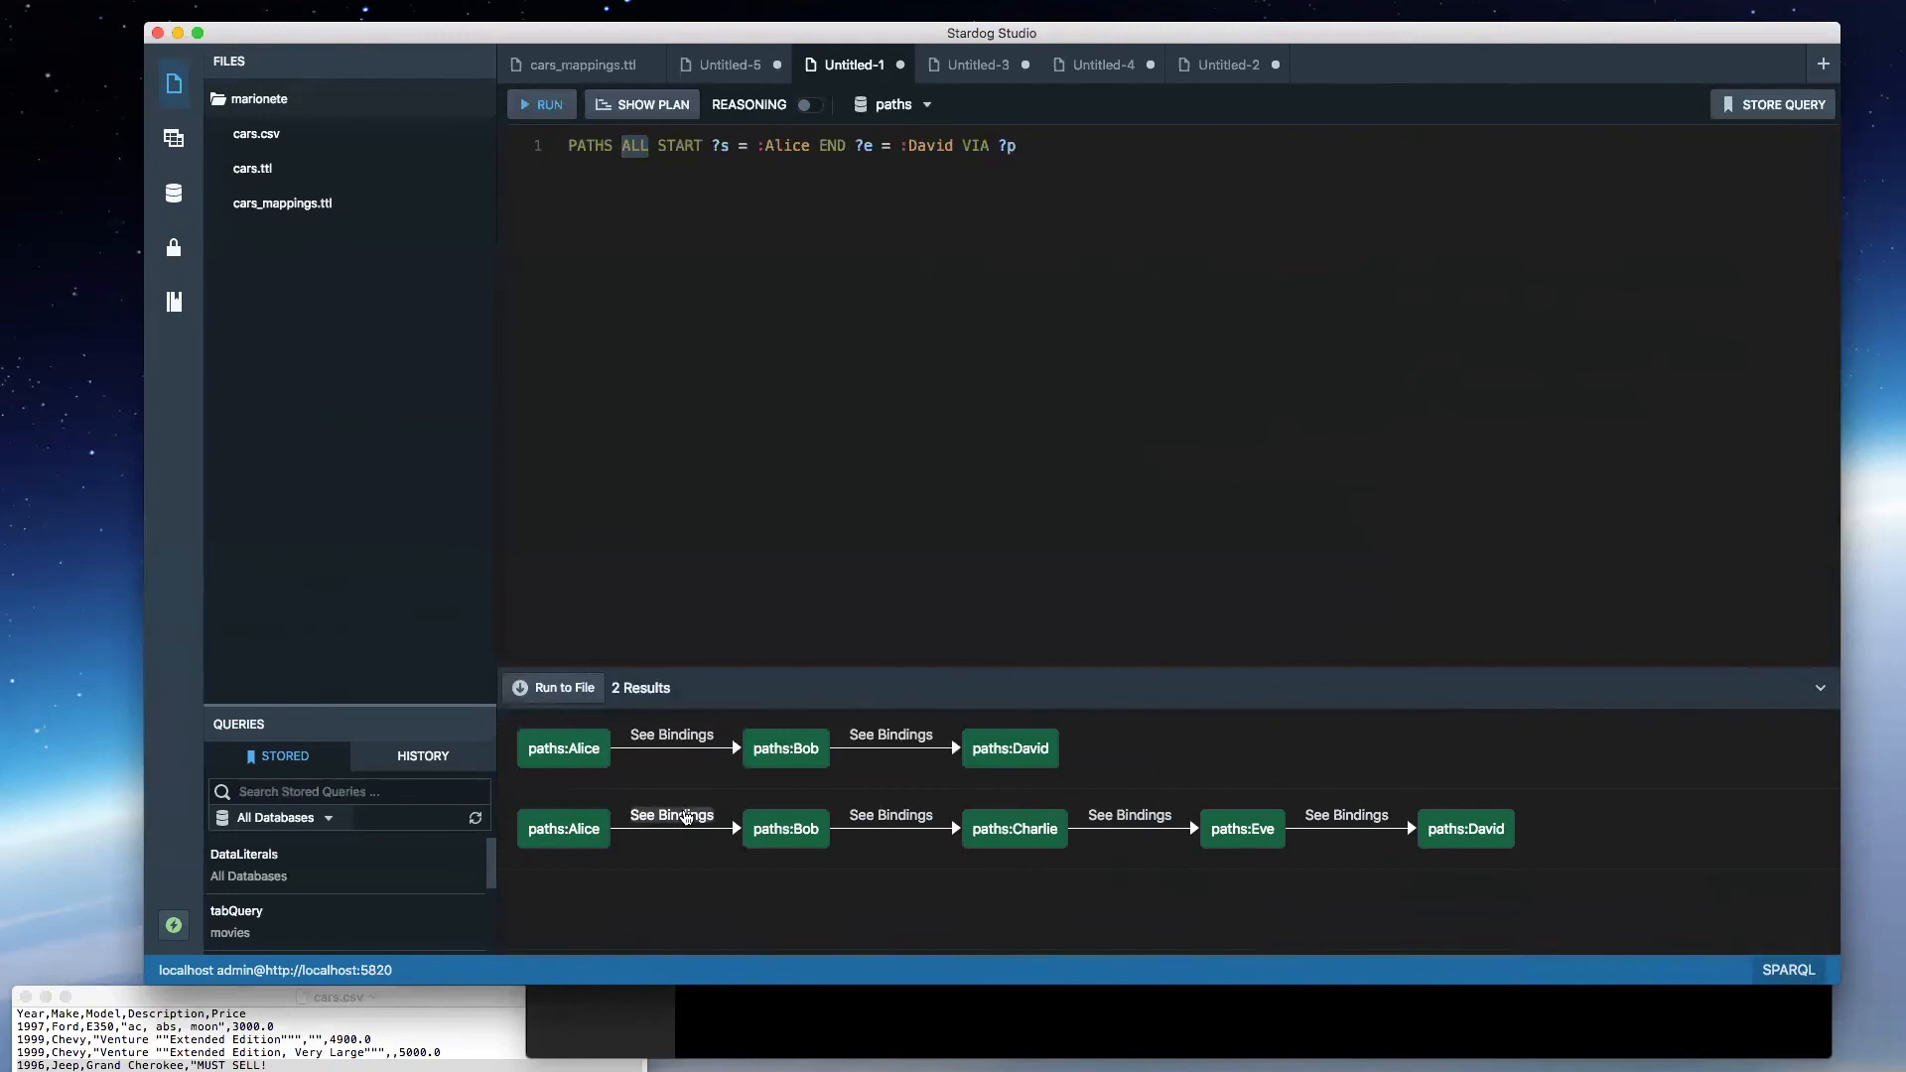
# - Inspect the bindings of each edge along the longer path from Alice to David
pyautogui.click(687, 818)
pyautogui.click(914, 819)
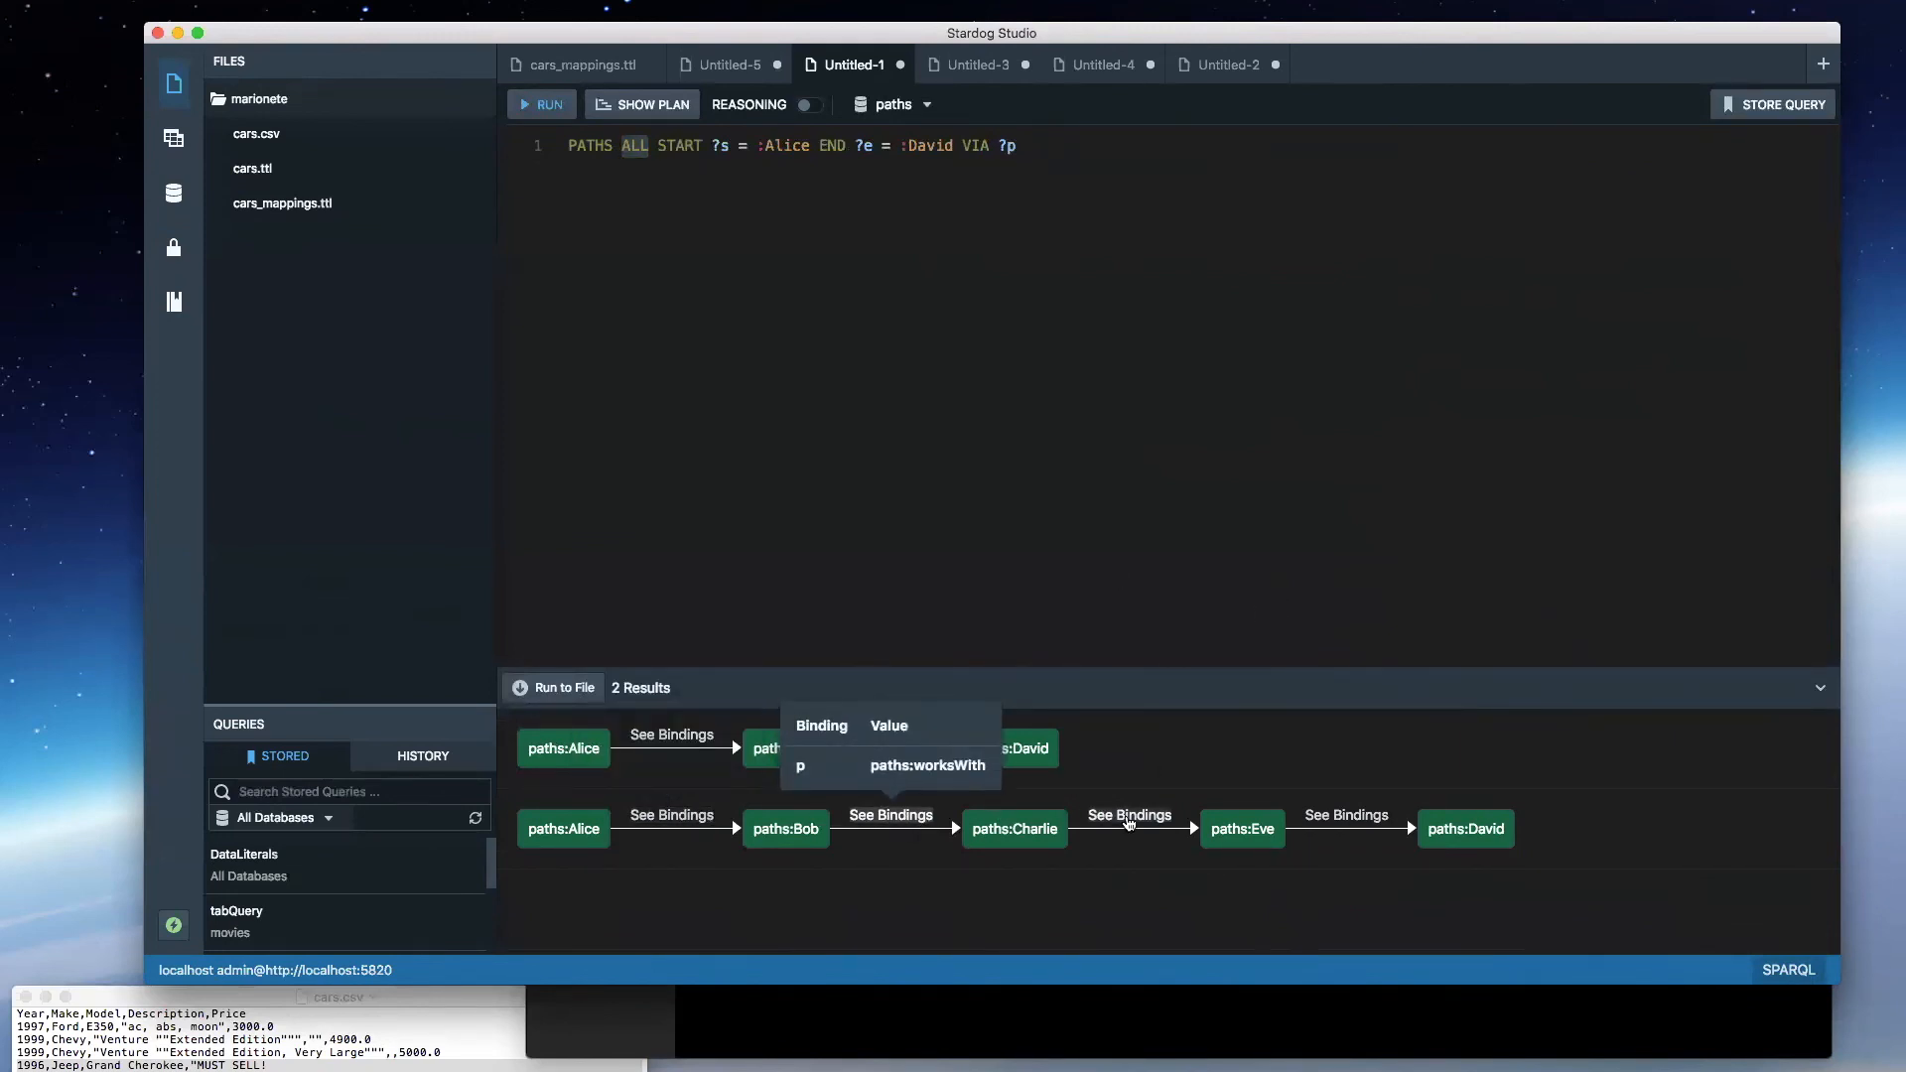
pyautogui.click(1130, 814)
pyautogui.click(1368, 816)
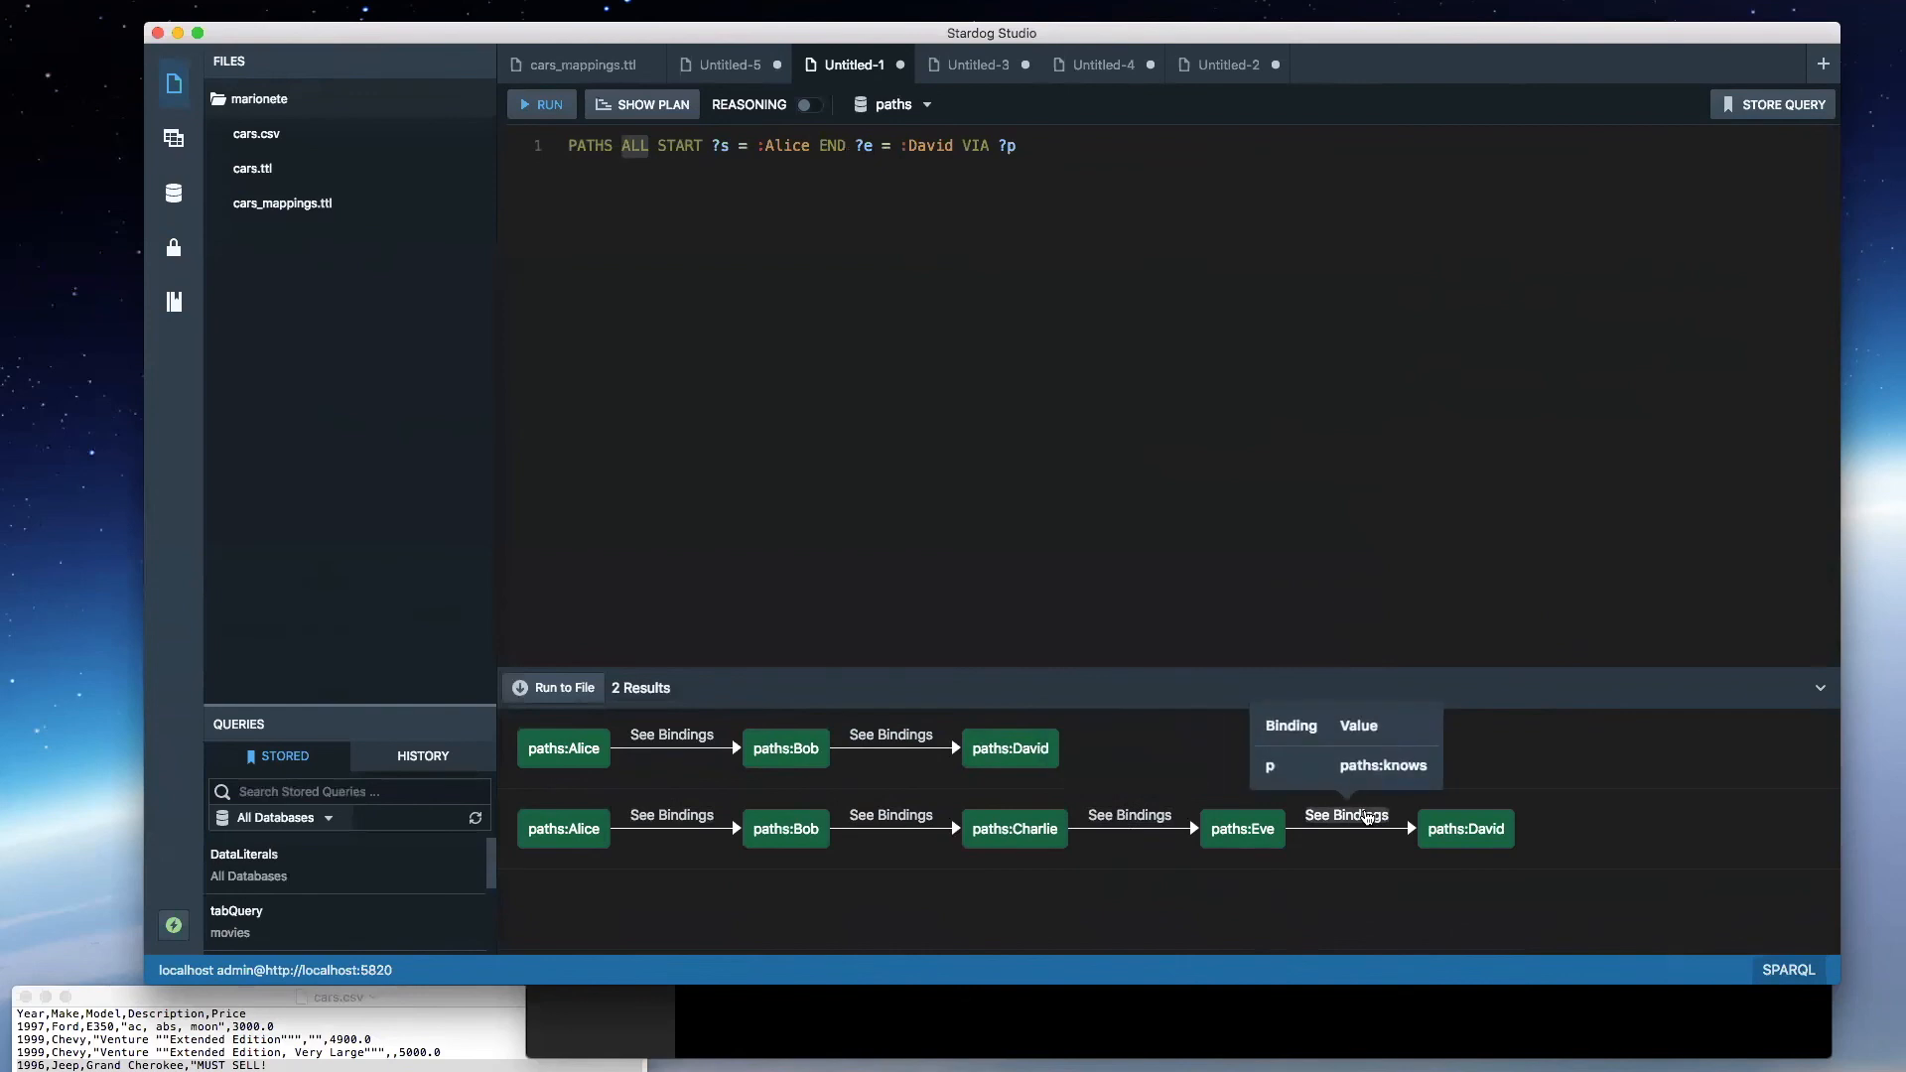
pyautogui.click(1579, 808)
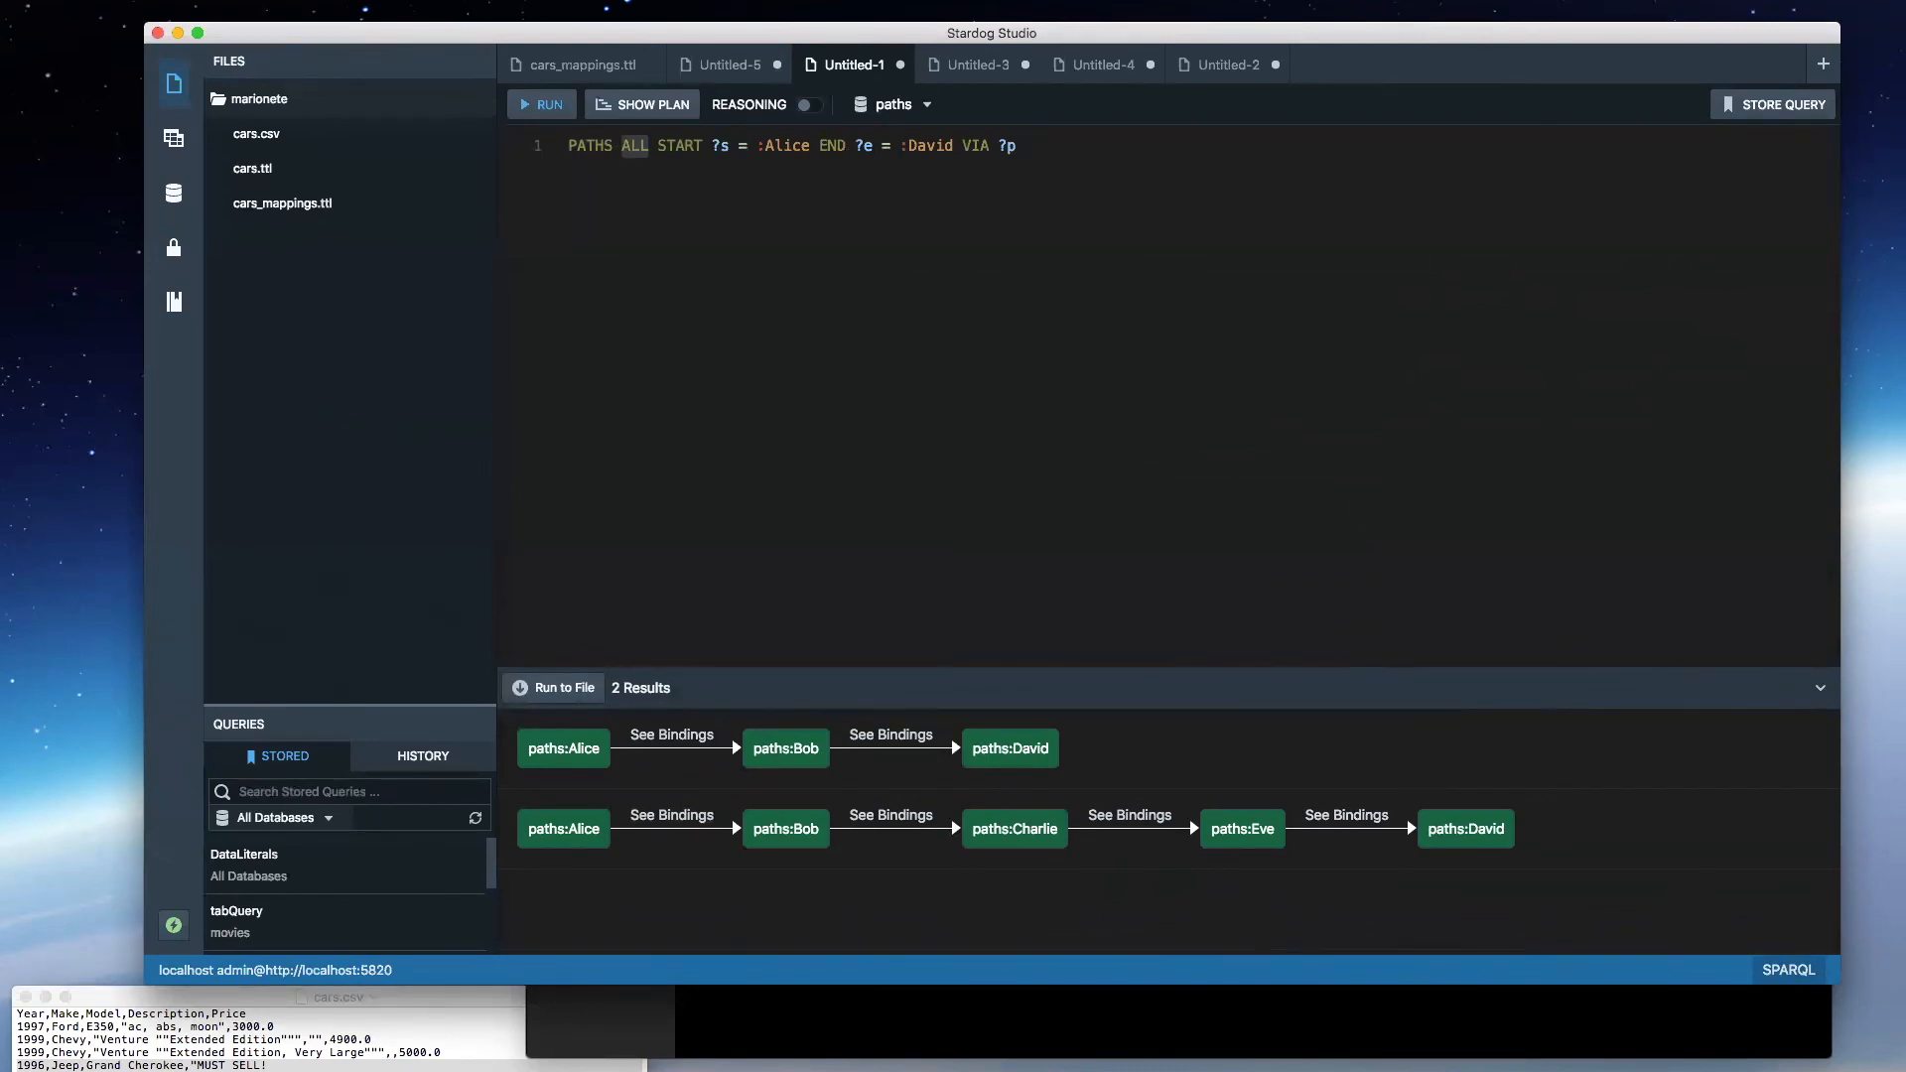
# - Add LIMIT 1 on a new line below the path query and run it
pyautogui.click(1383, 224)
pyautogui.press('Return')
pyautogui.write('LIMIT 1')
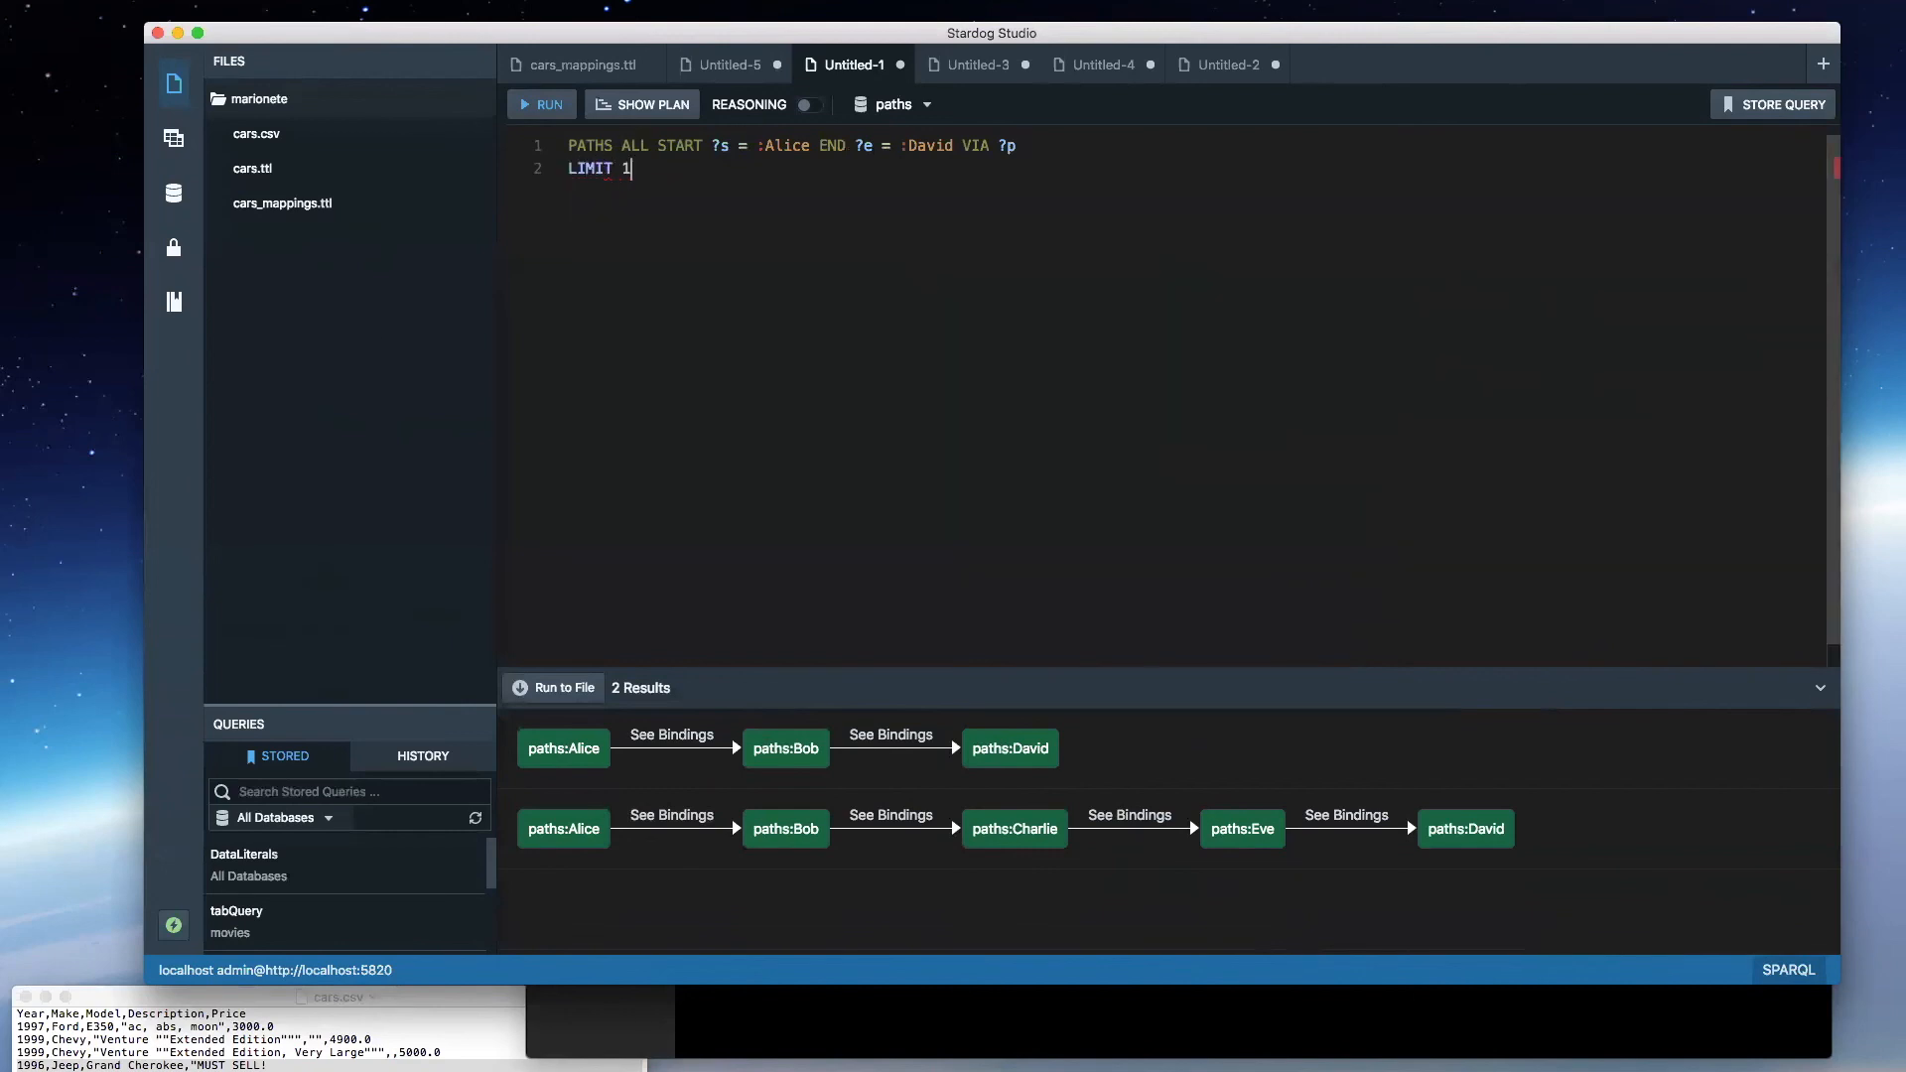
pyautogui.press('super+e')
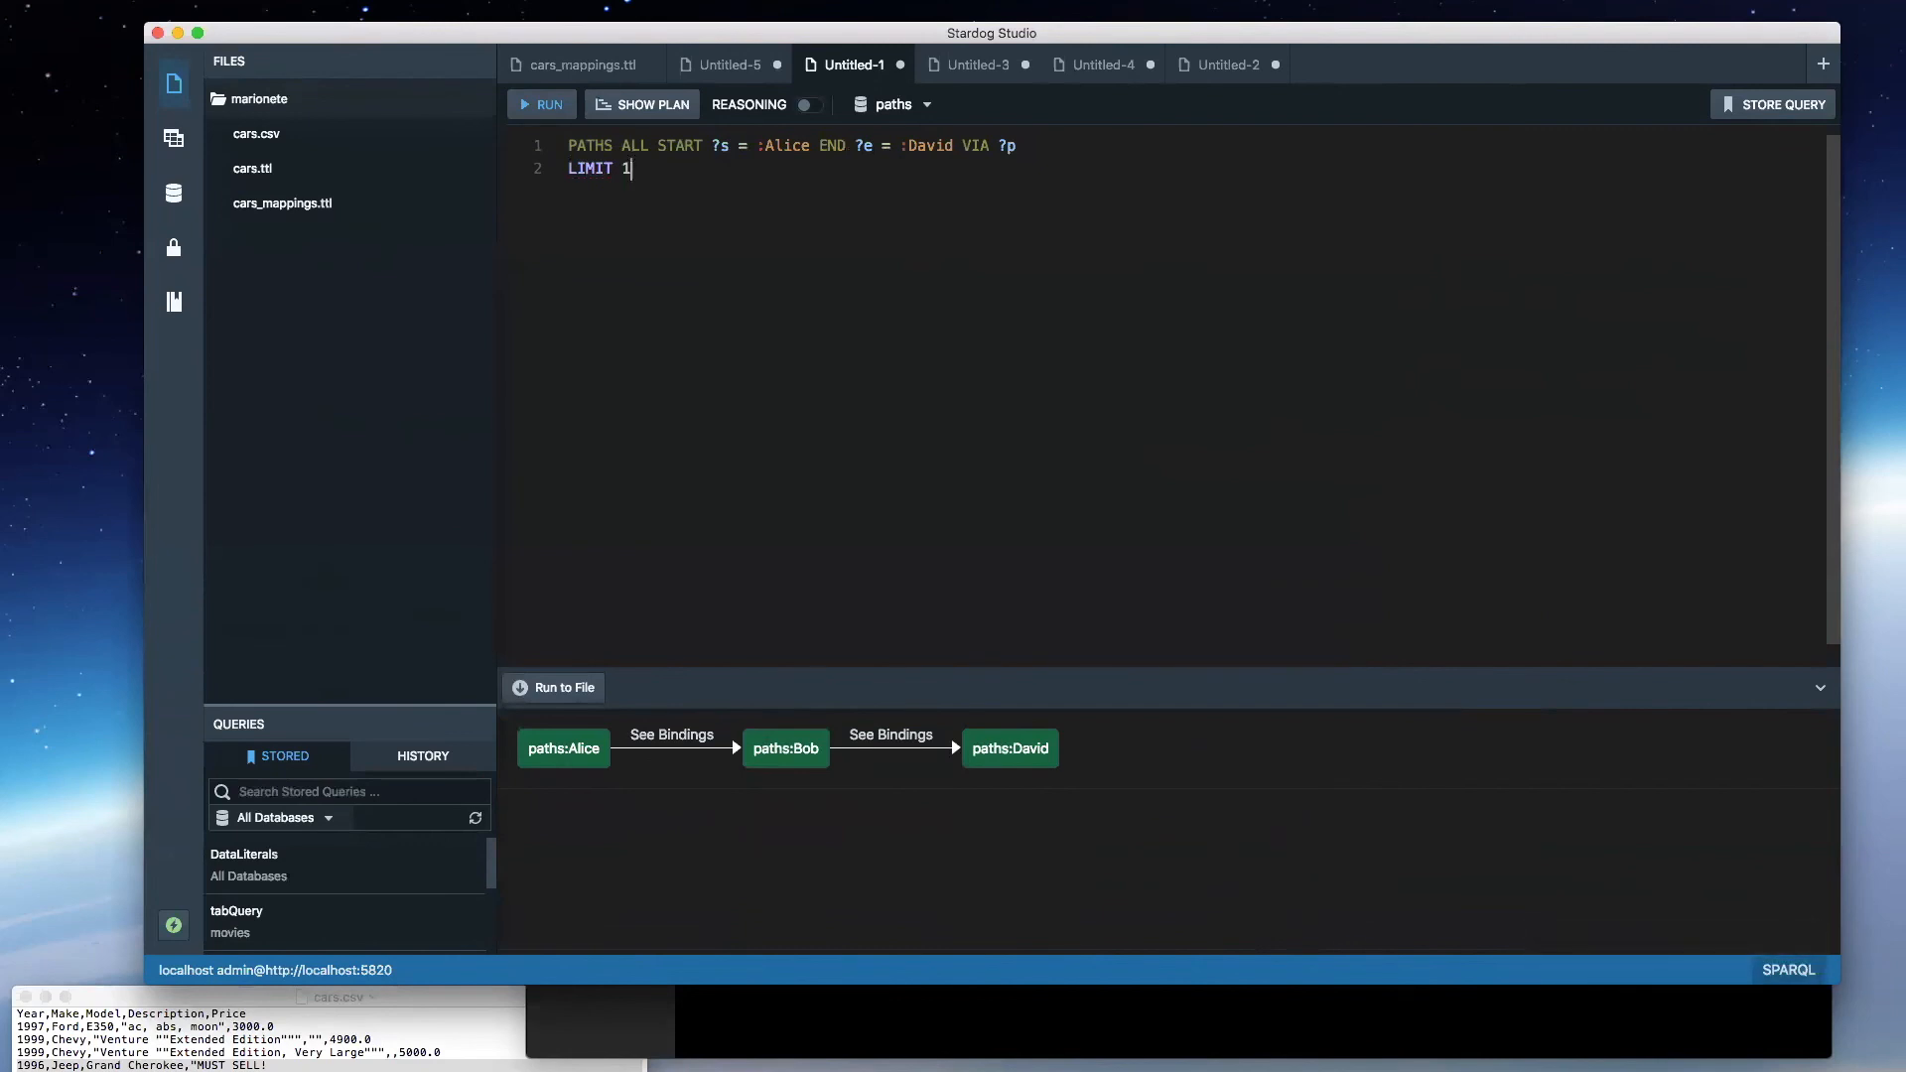
# - Remove the LIMIT 1 line from the query and rerun it
pyautogui.press('BackSpace')
pyautogui.press('BackSpace')
pyautogui.press('BackSpace')
pyautogui.press('BackSpace')
pyautogui.press('BackSpace')
pyautogui.press('BackSpace')
pyautogui.press('BackSpace')
pyautogui.press('BackSpace')
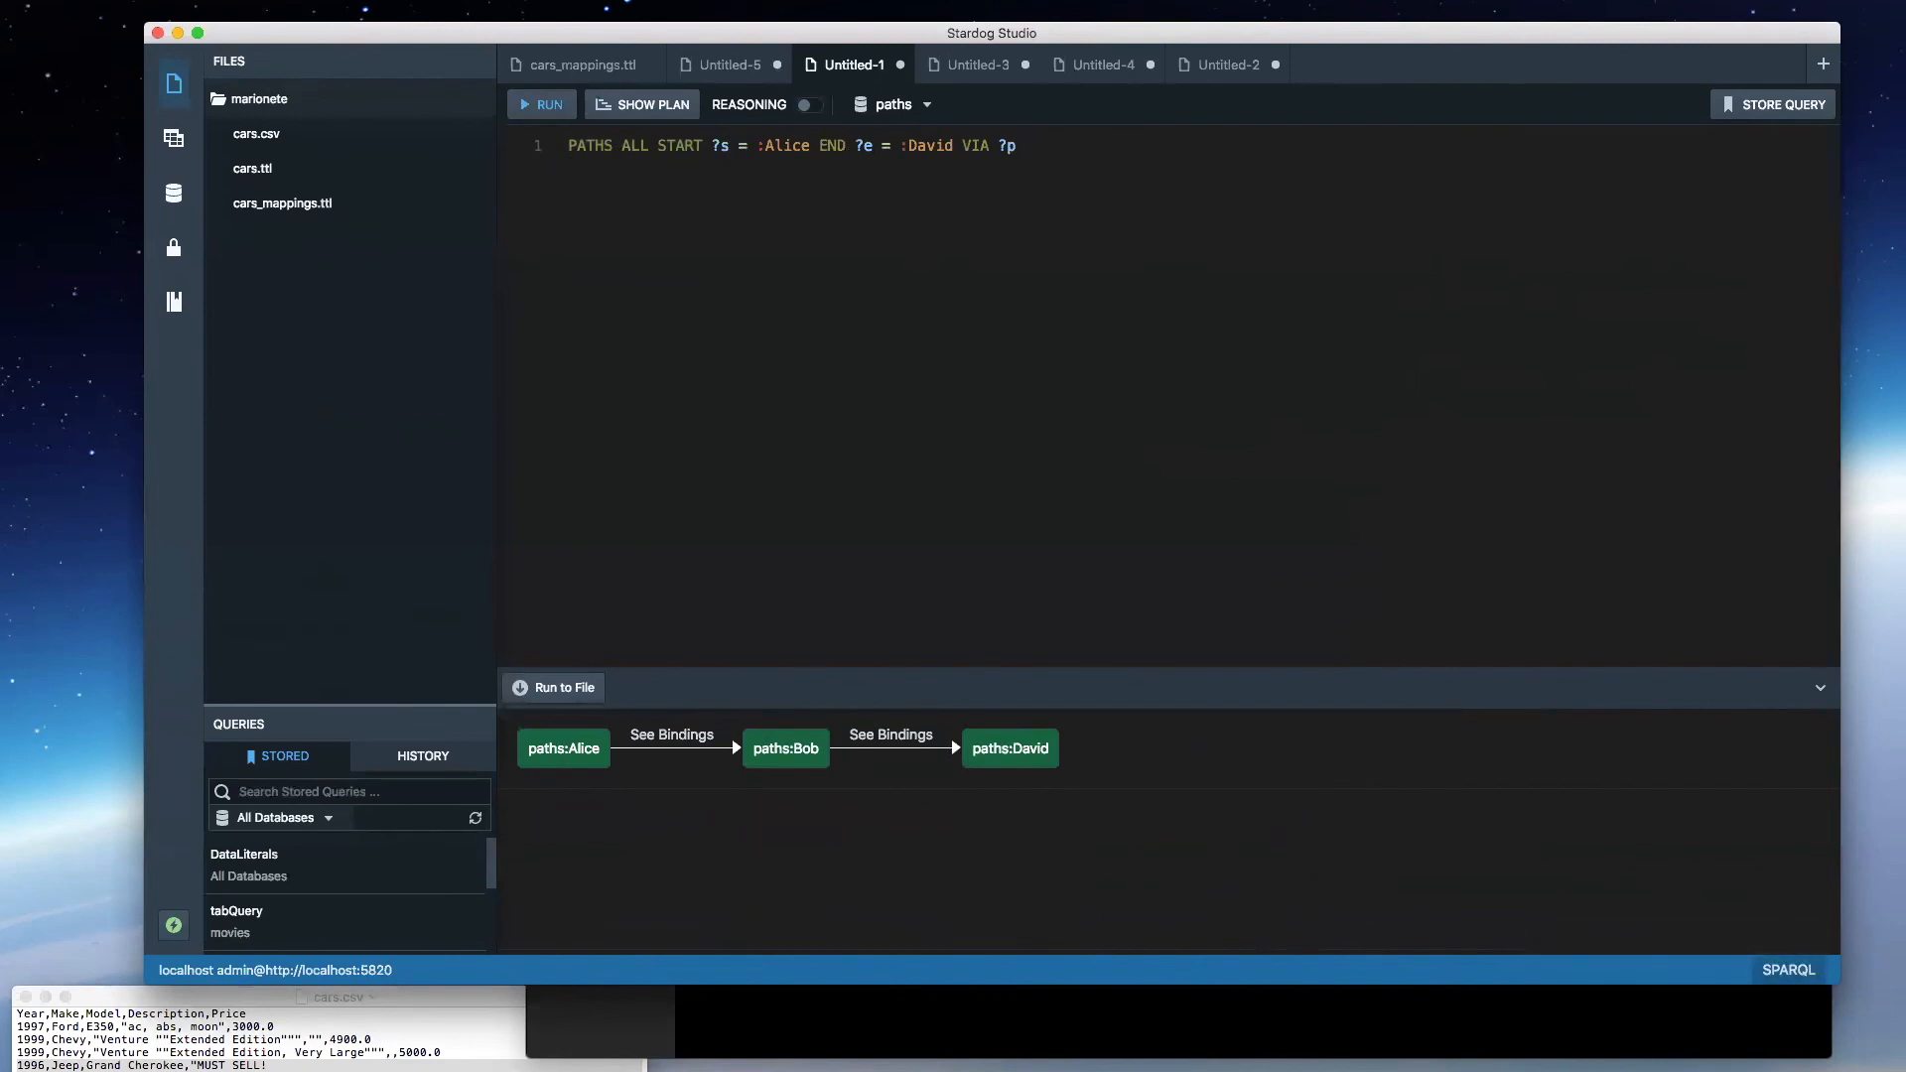
pyautogui.press('super+e')
# - Add MAX LENGTH 3 on a new line below the path query and run it
pyautogui.press('Return')
pyautogui.write('MAX')
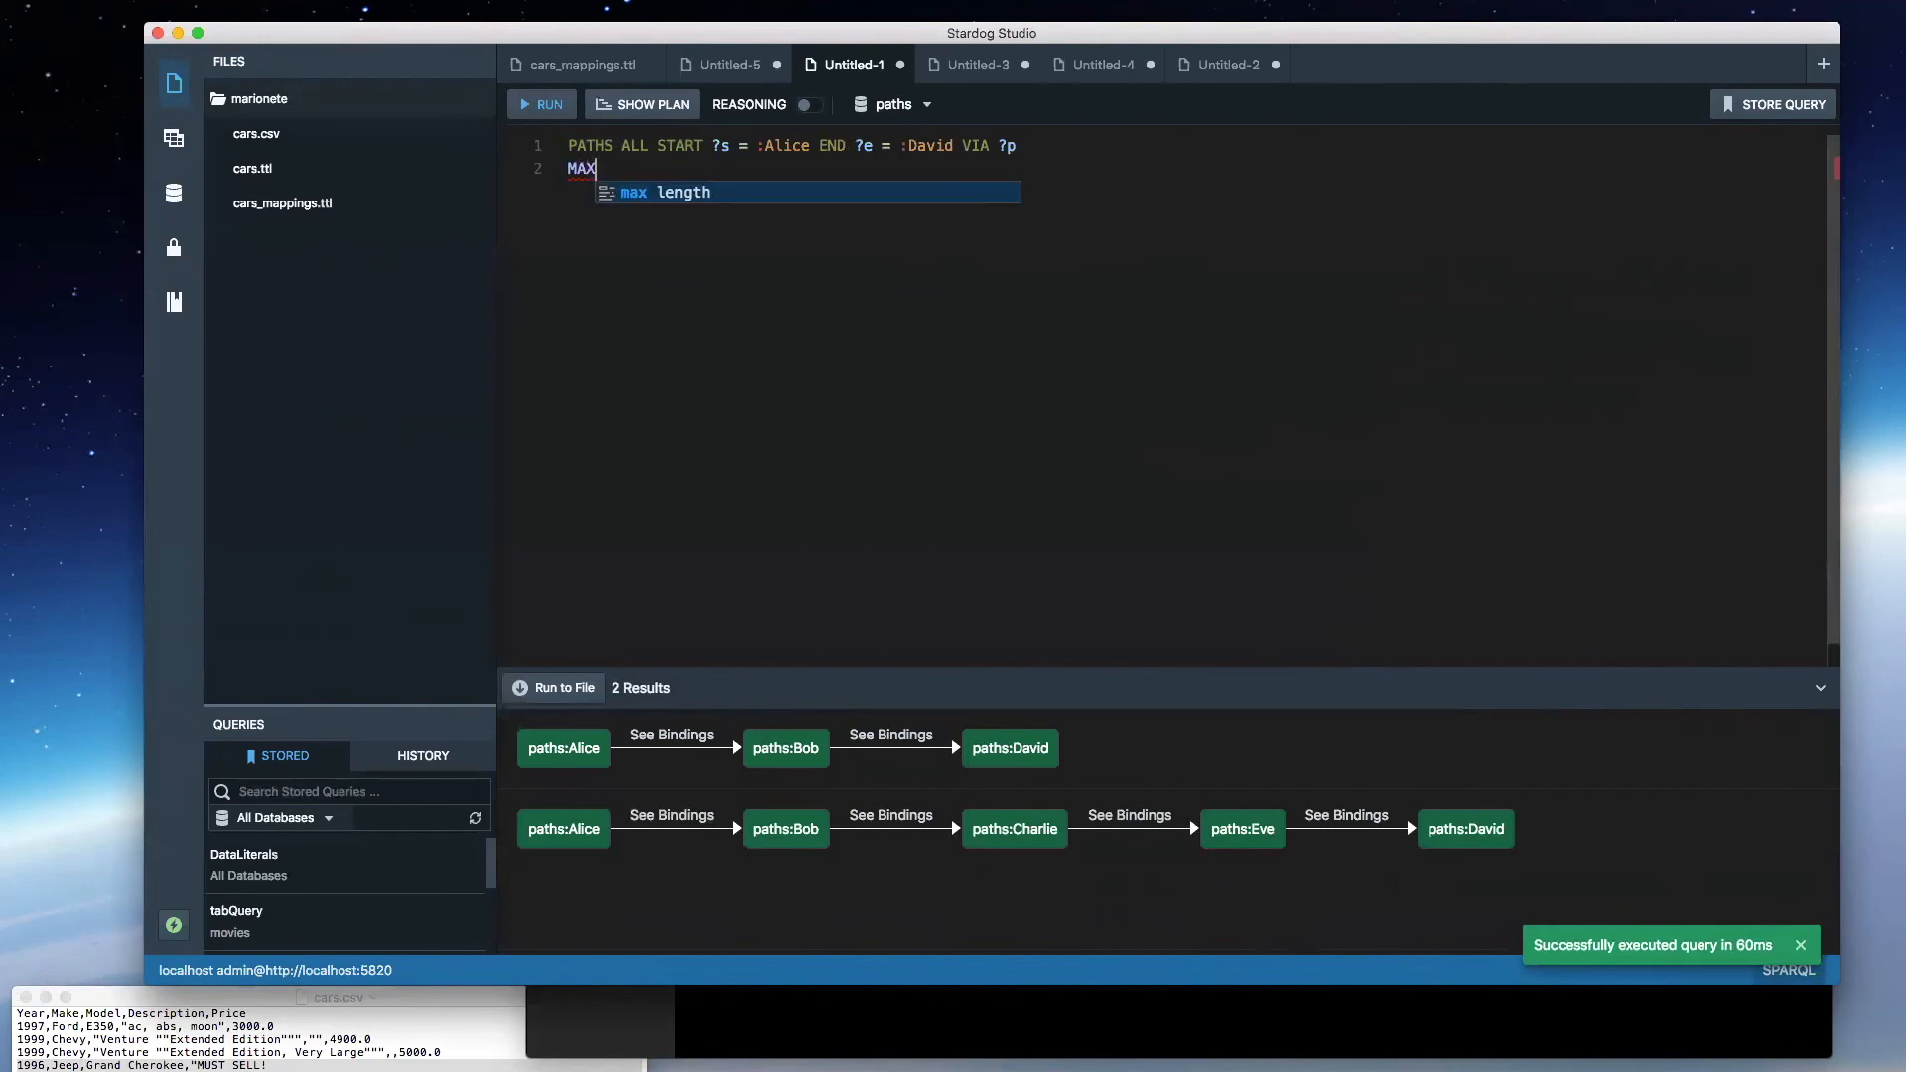
pyautogui.write(' LENGTH 3')
pyautogui.press('super+e')
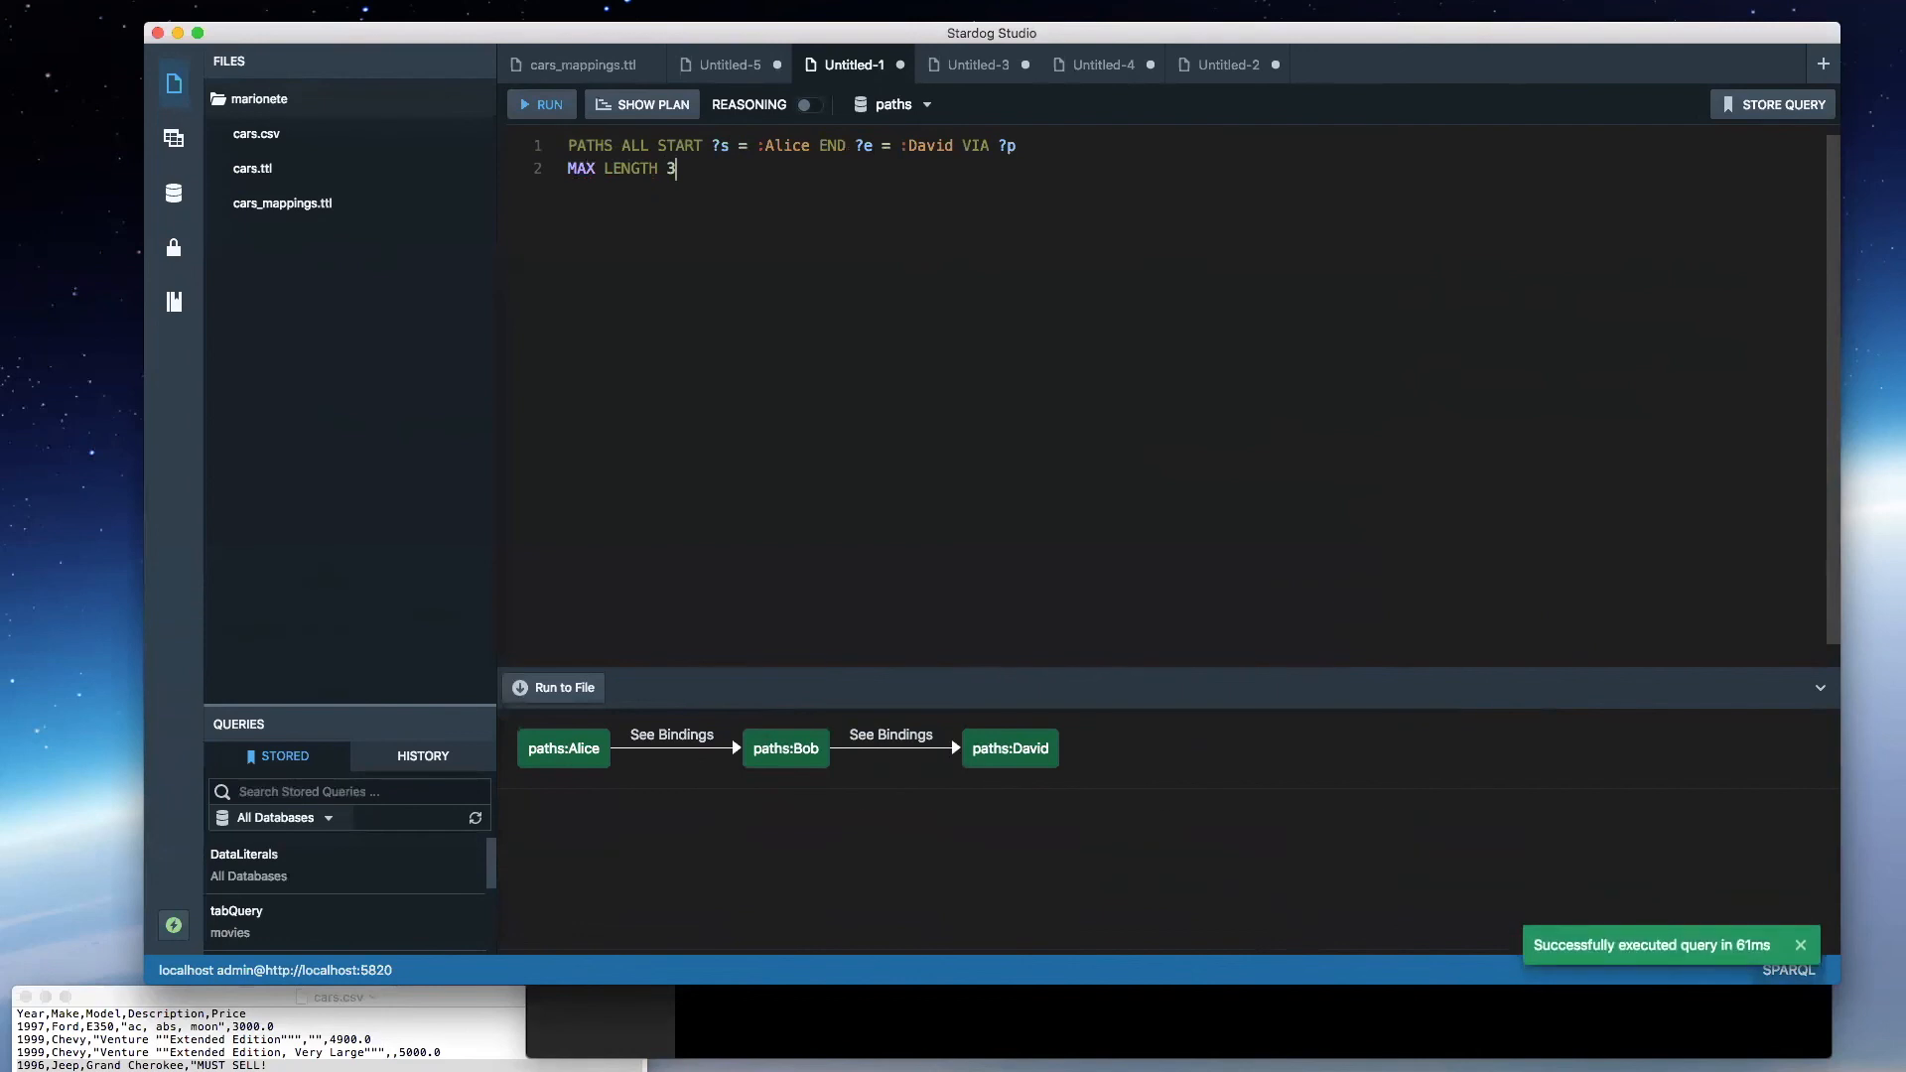